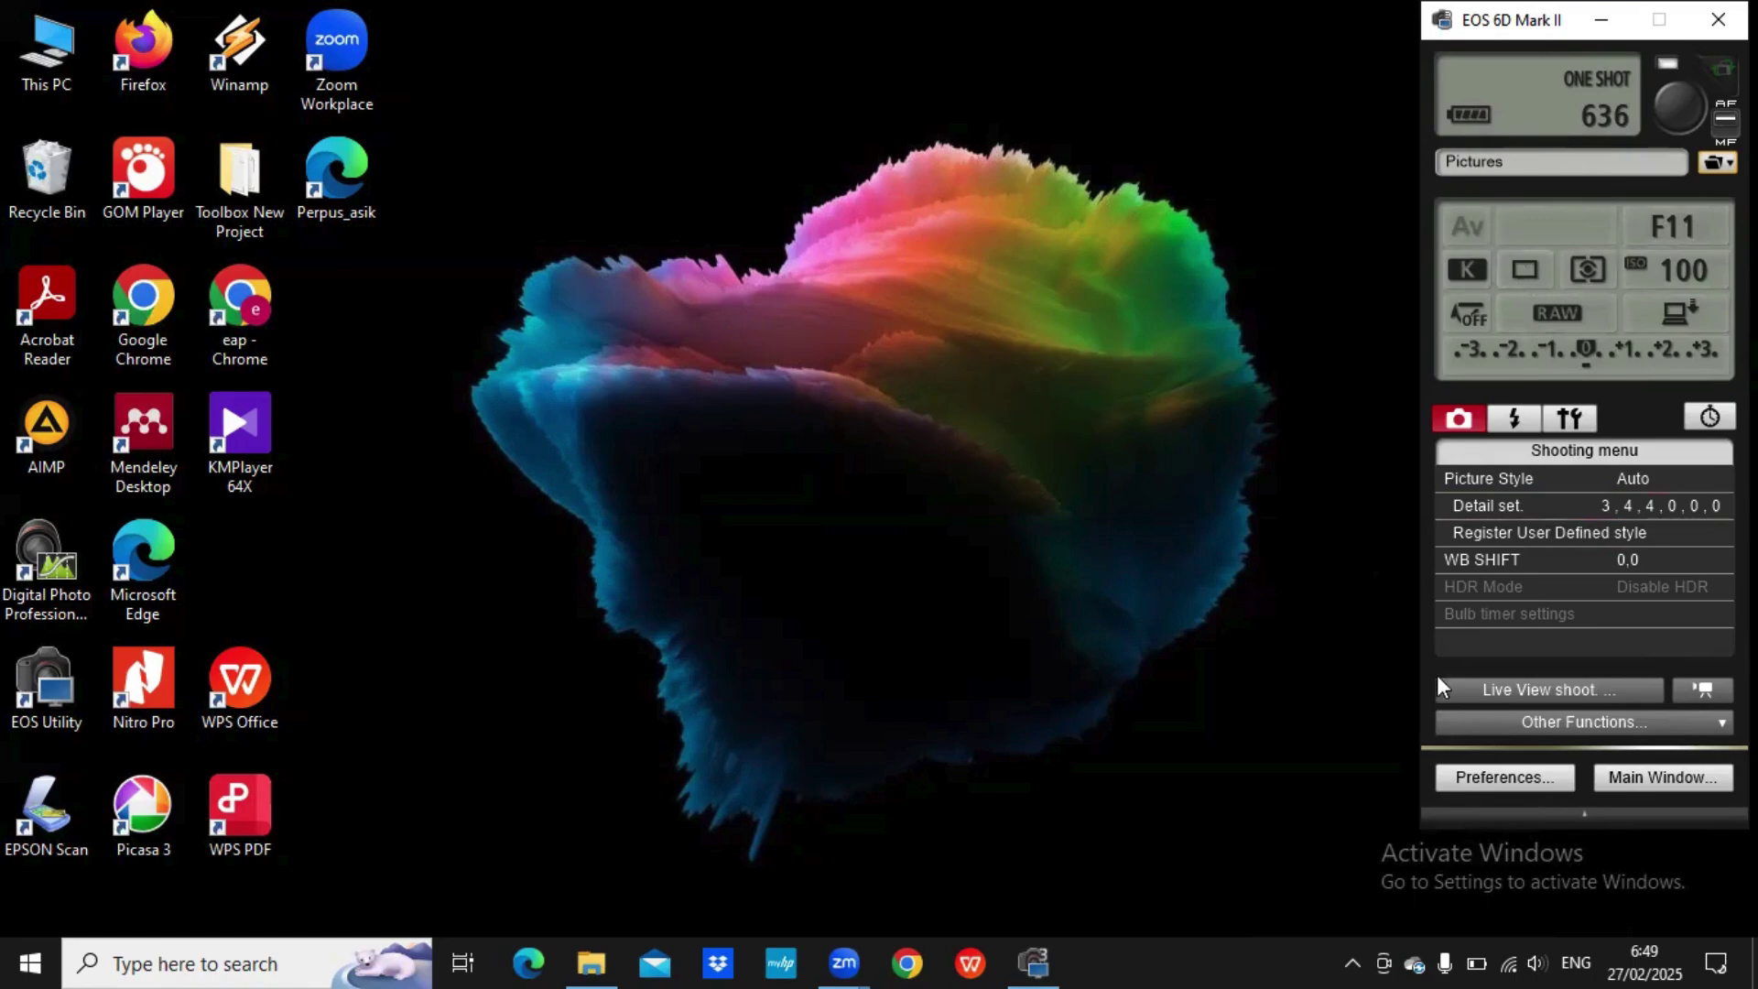
- Start Live View shooting, autofocus on the book cover, and move the AF zone frame over the POPICORN title
click(1498, 689)
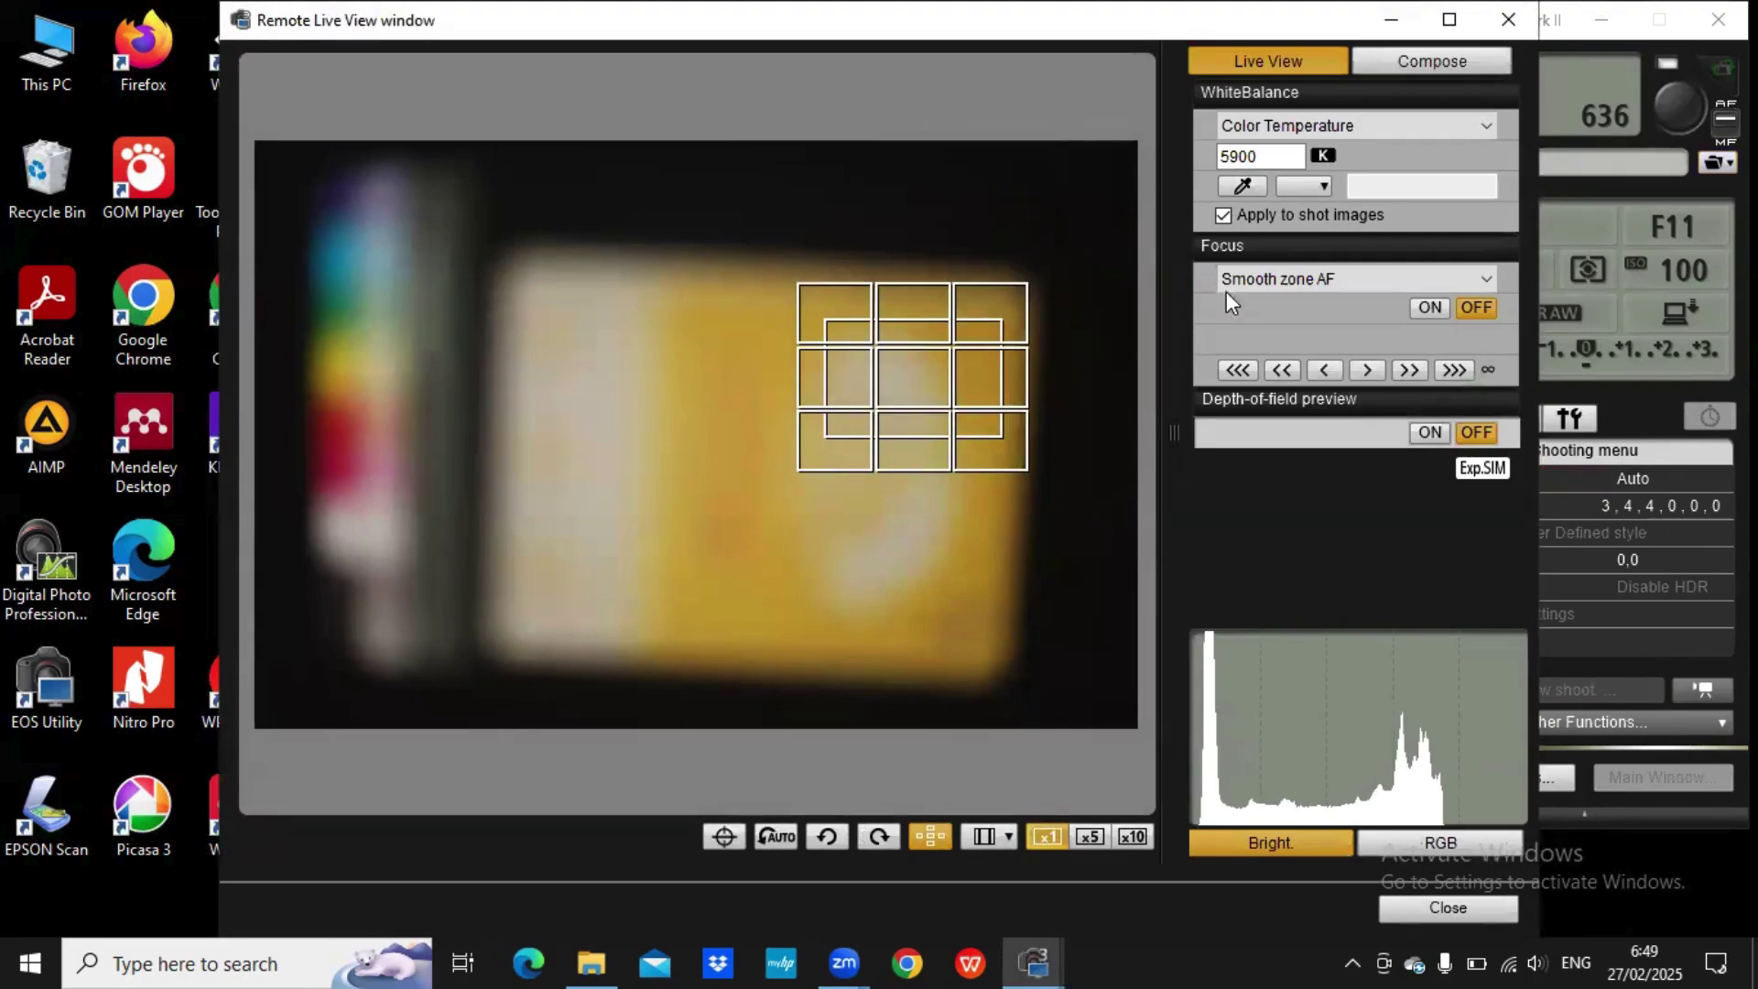
click(1430, 305)
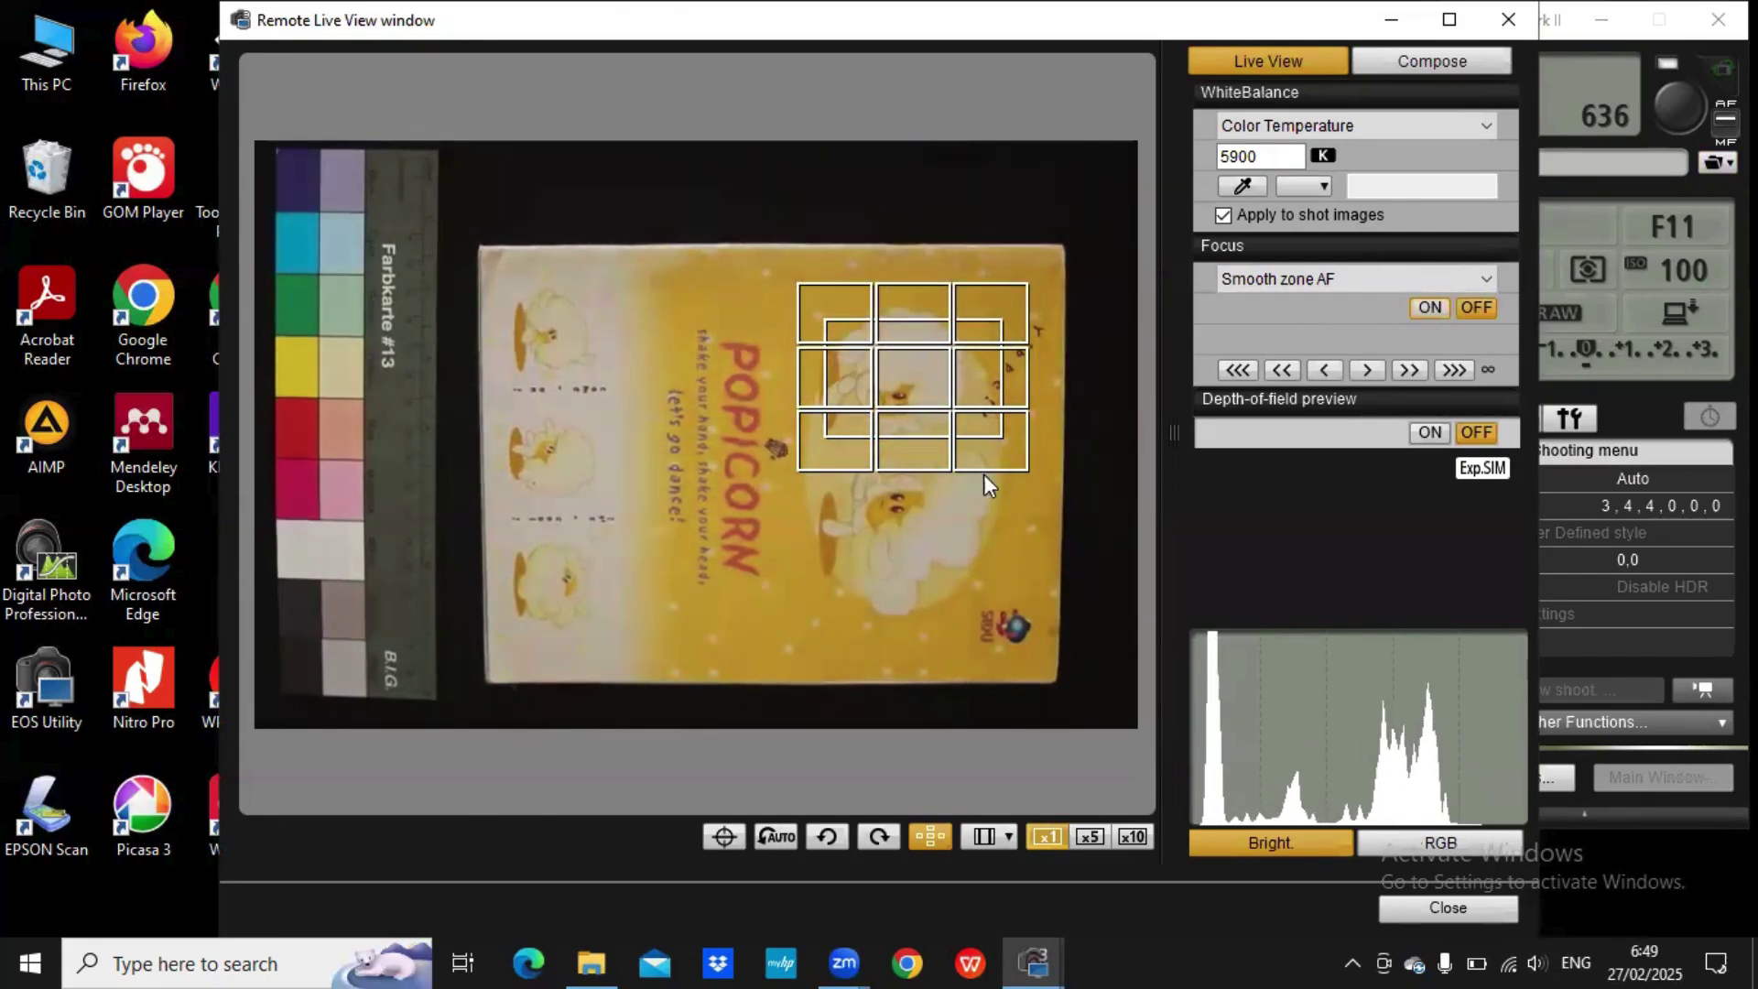
drag(886, 366, 733, 403)
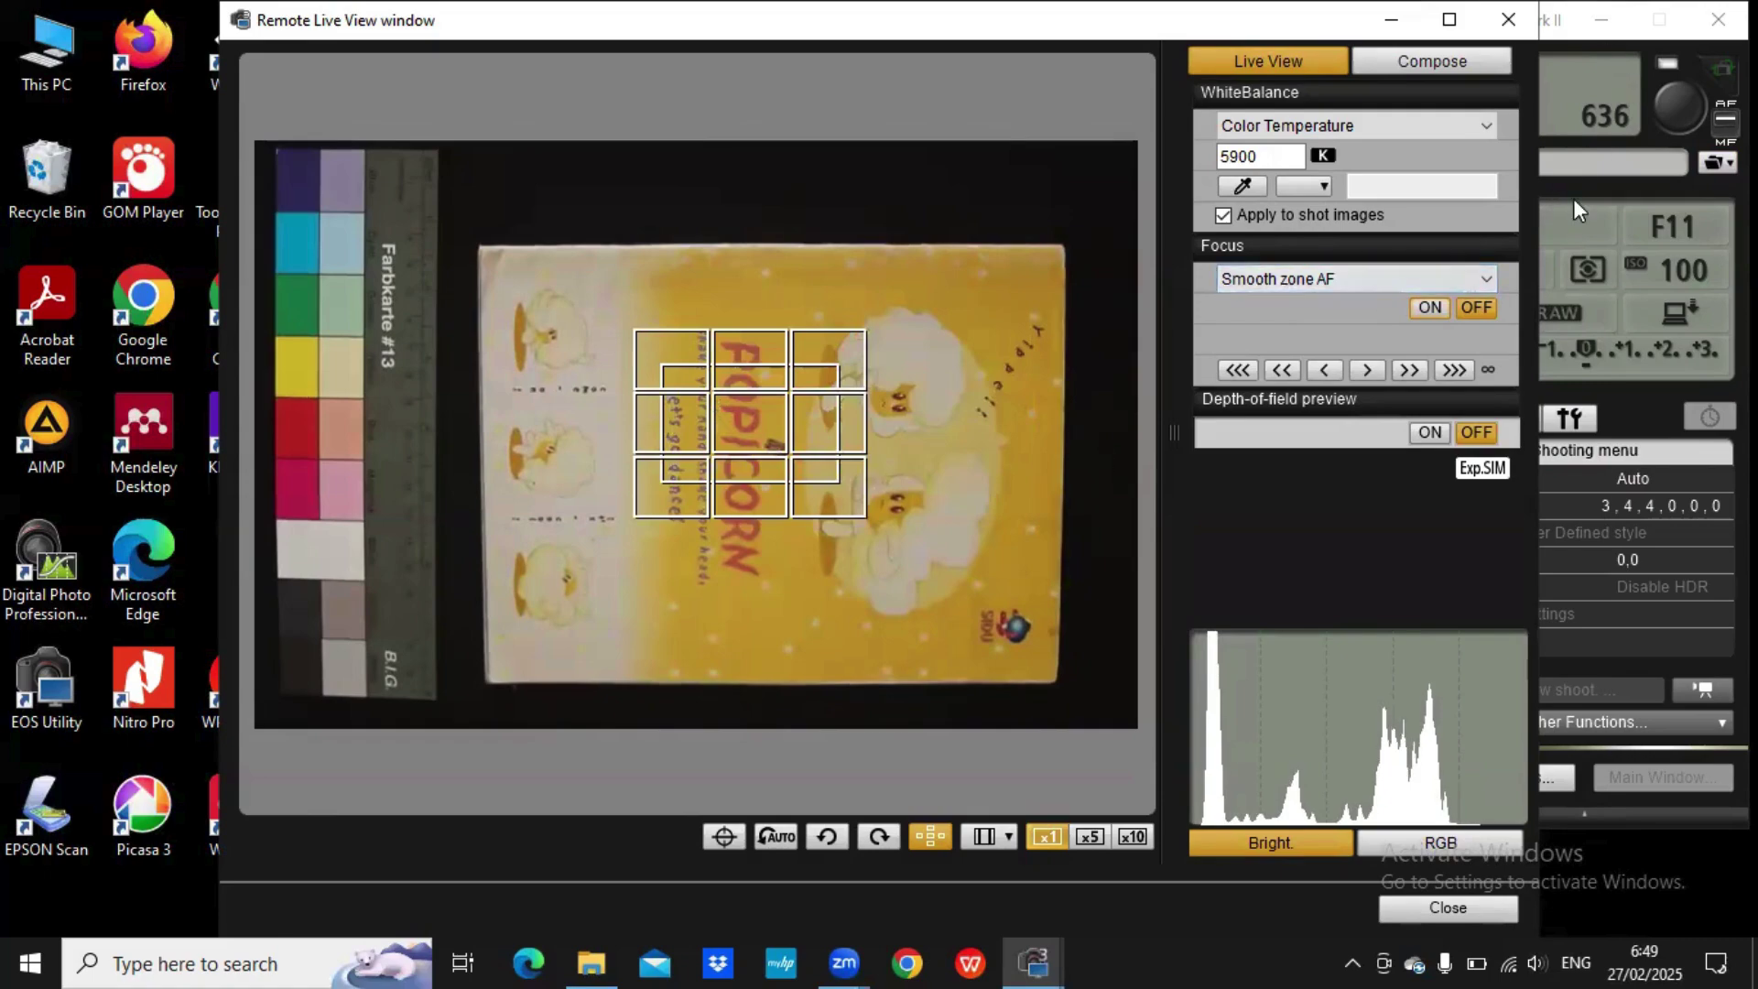
- Open the destination folder preferences and browse the folder tree to the New Volume (D:) drive
click(1601, 183)
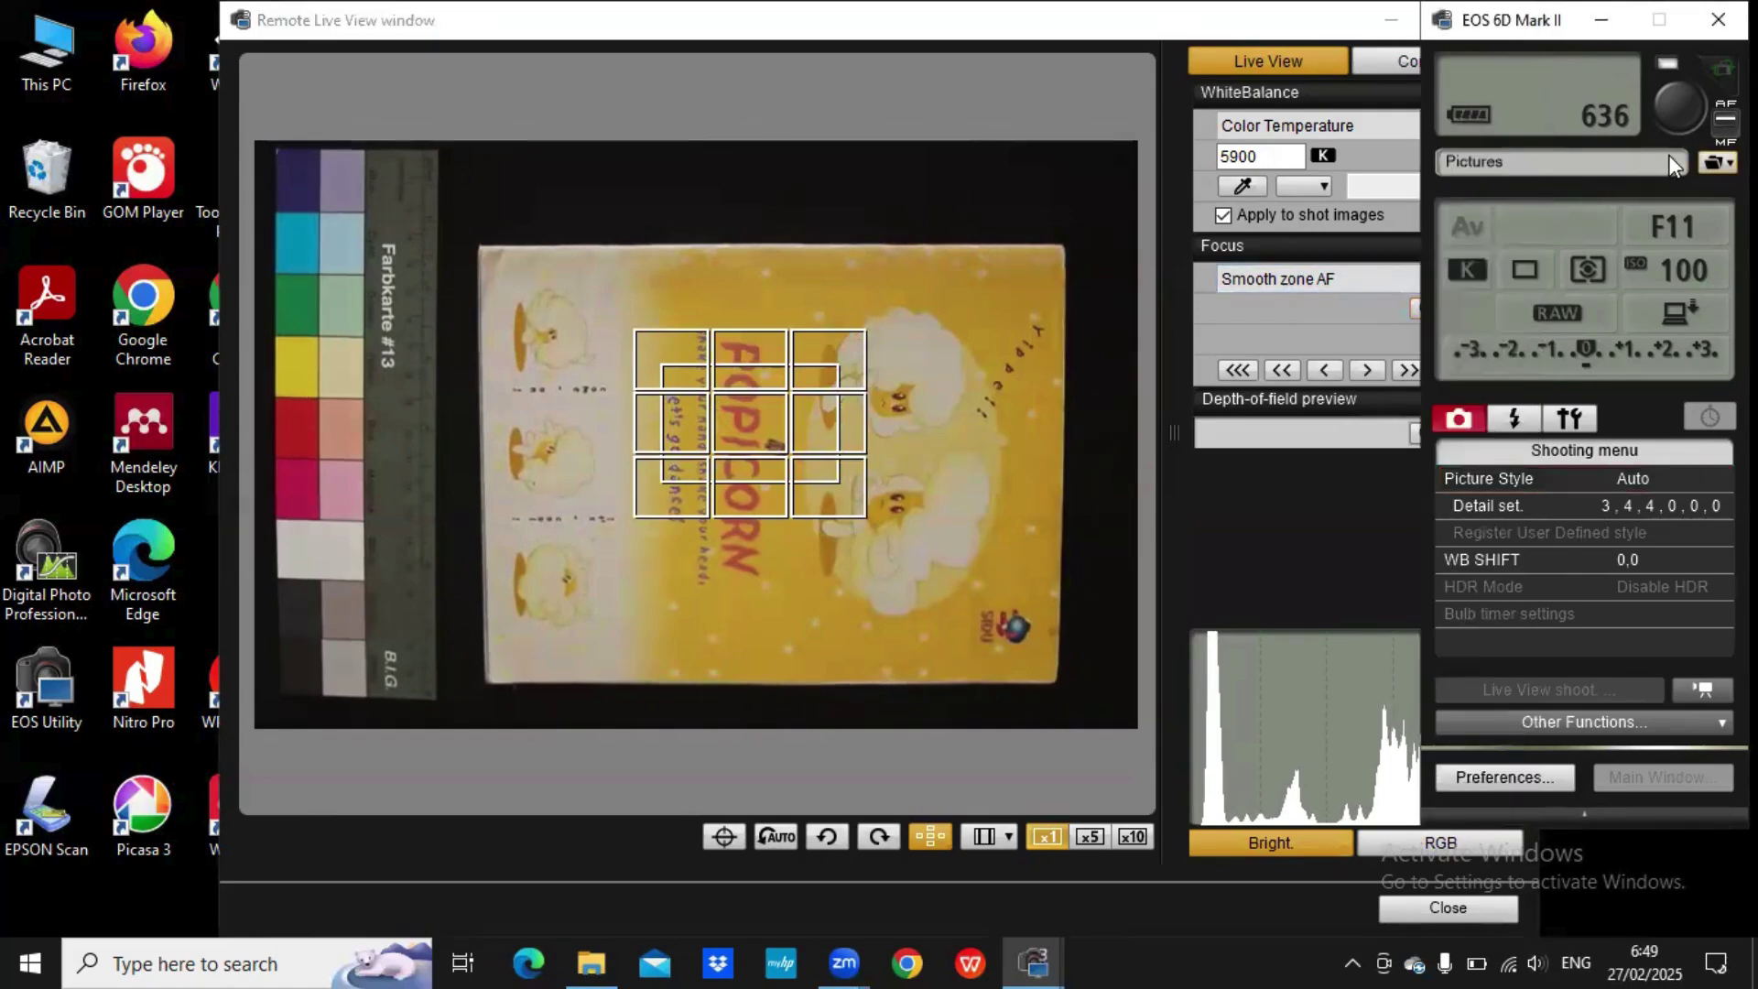
click(1712, 164)
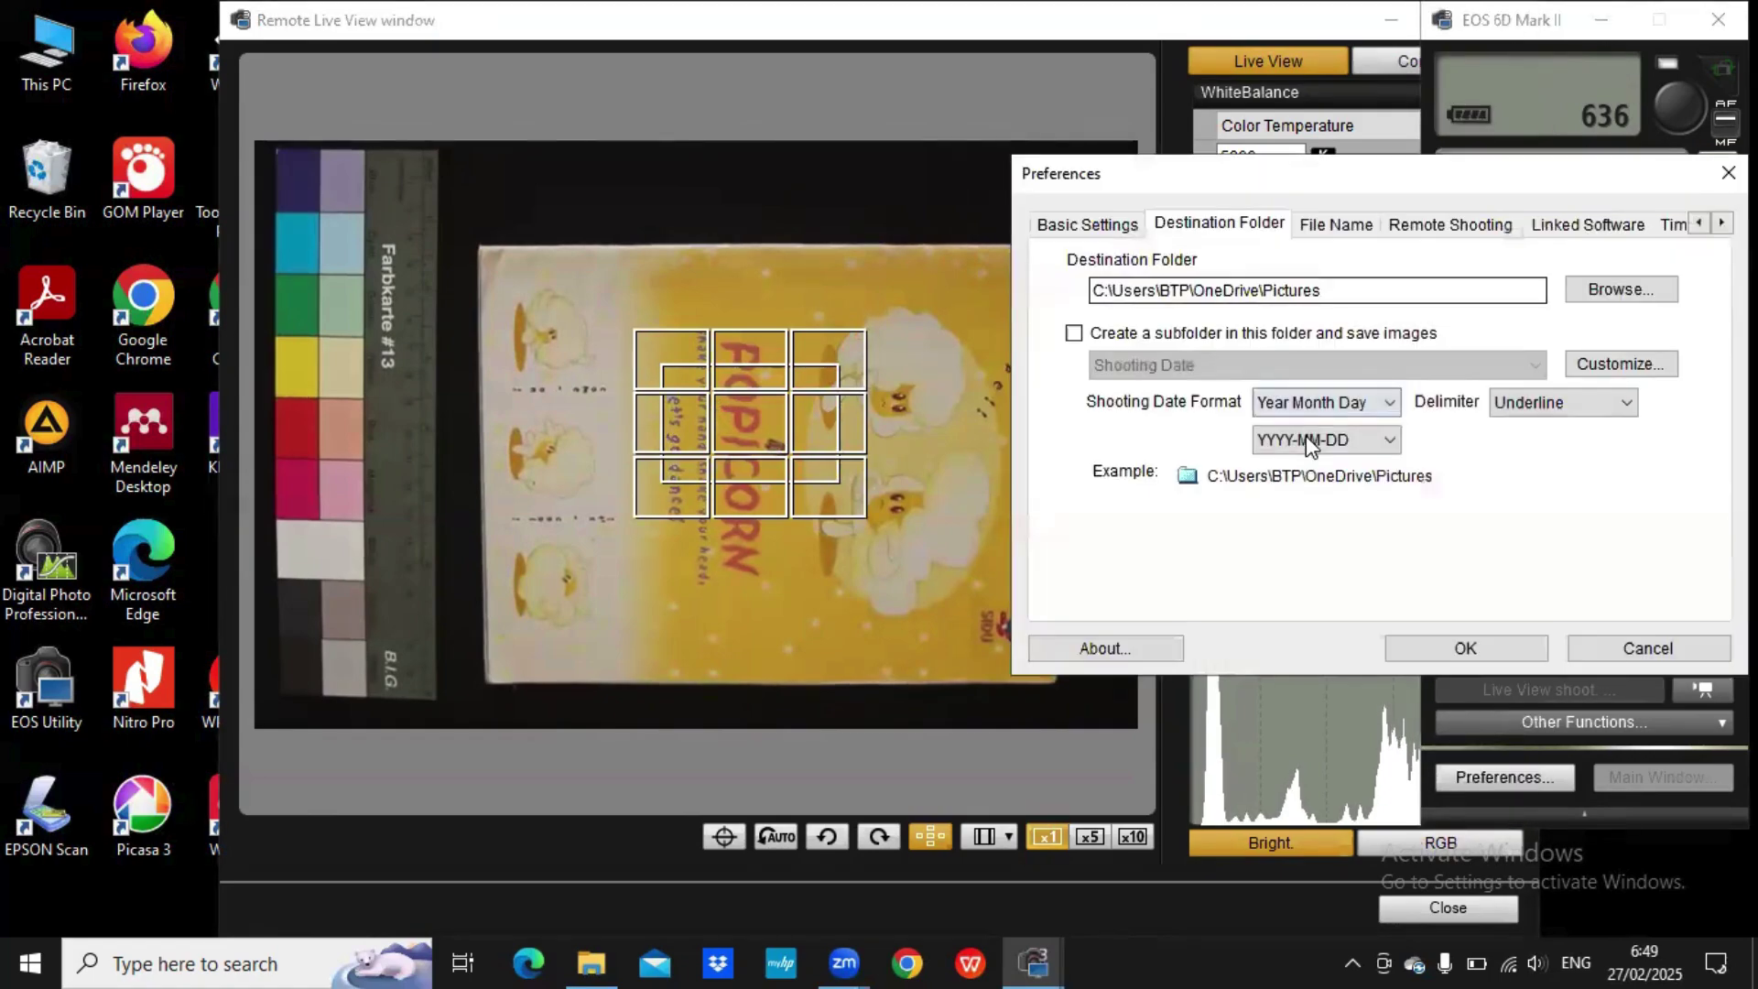
click(1604, 291)
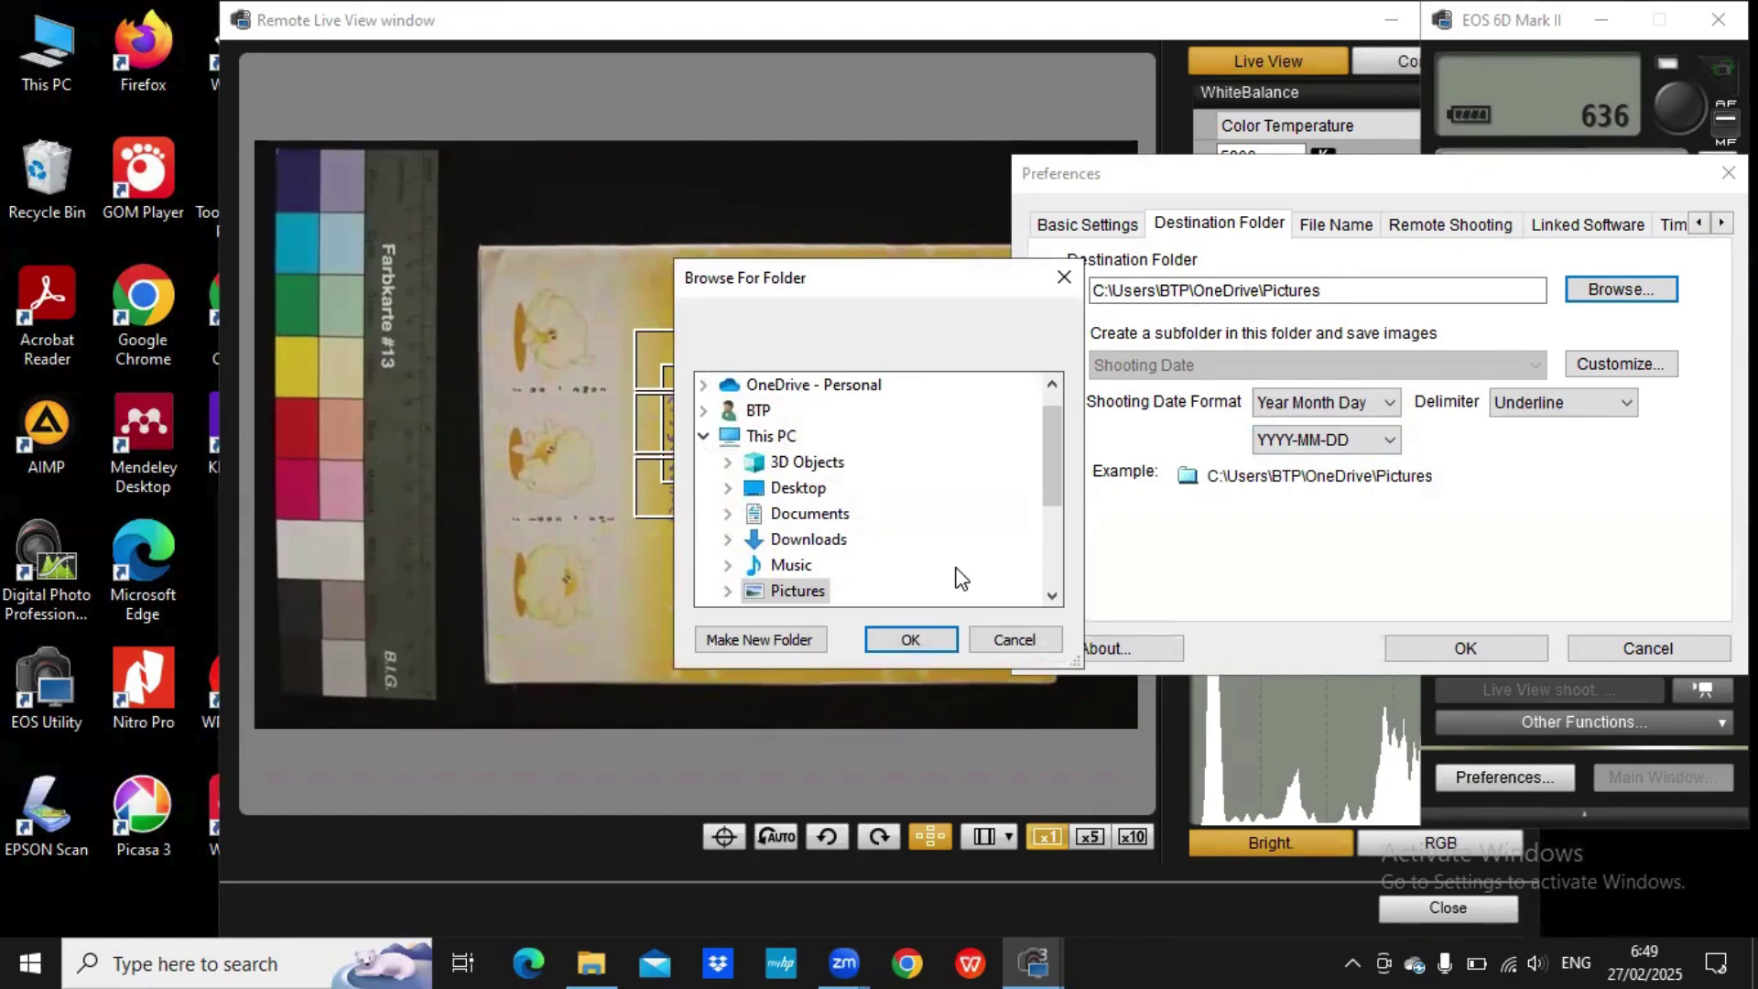
scroll(740, 483, down, 3)
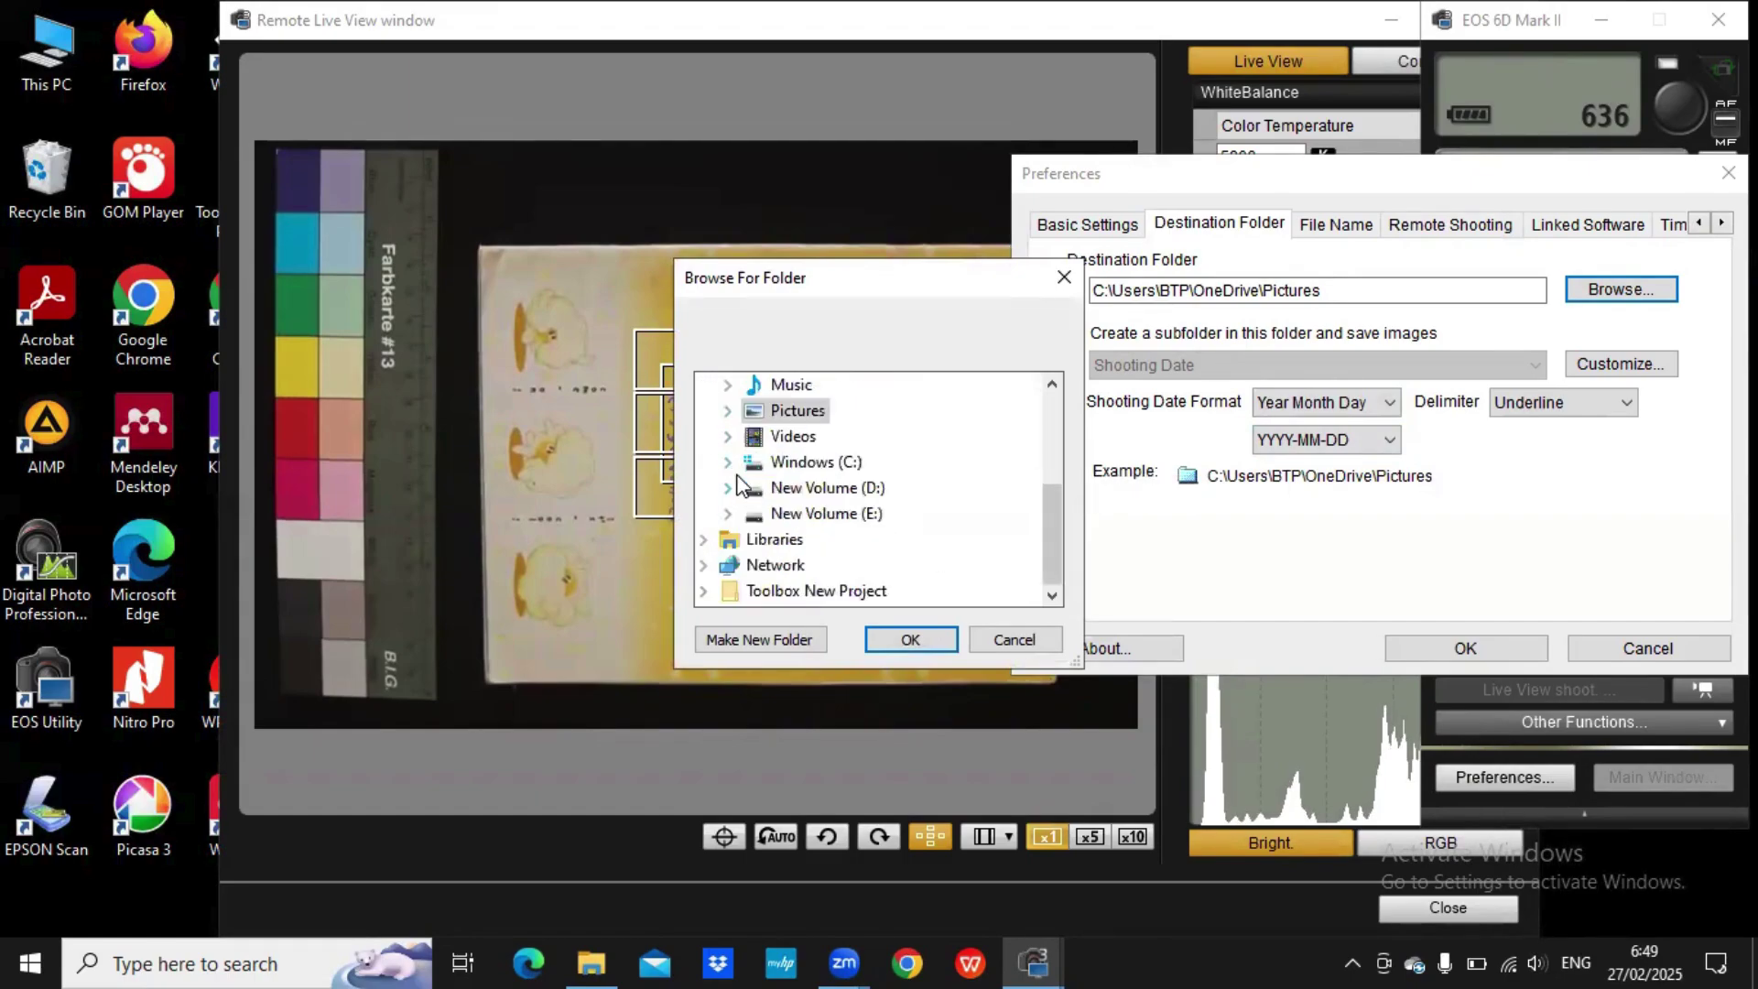
click(738, 481)
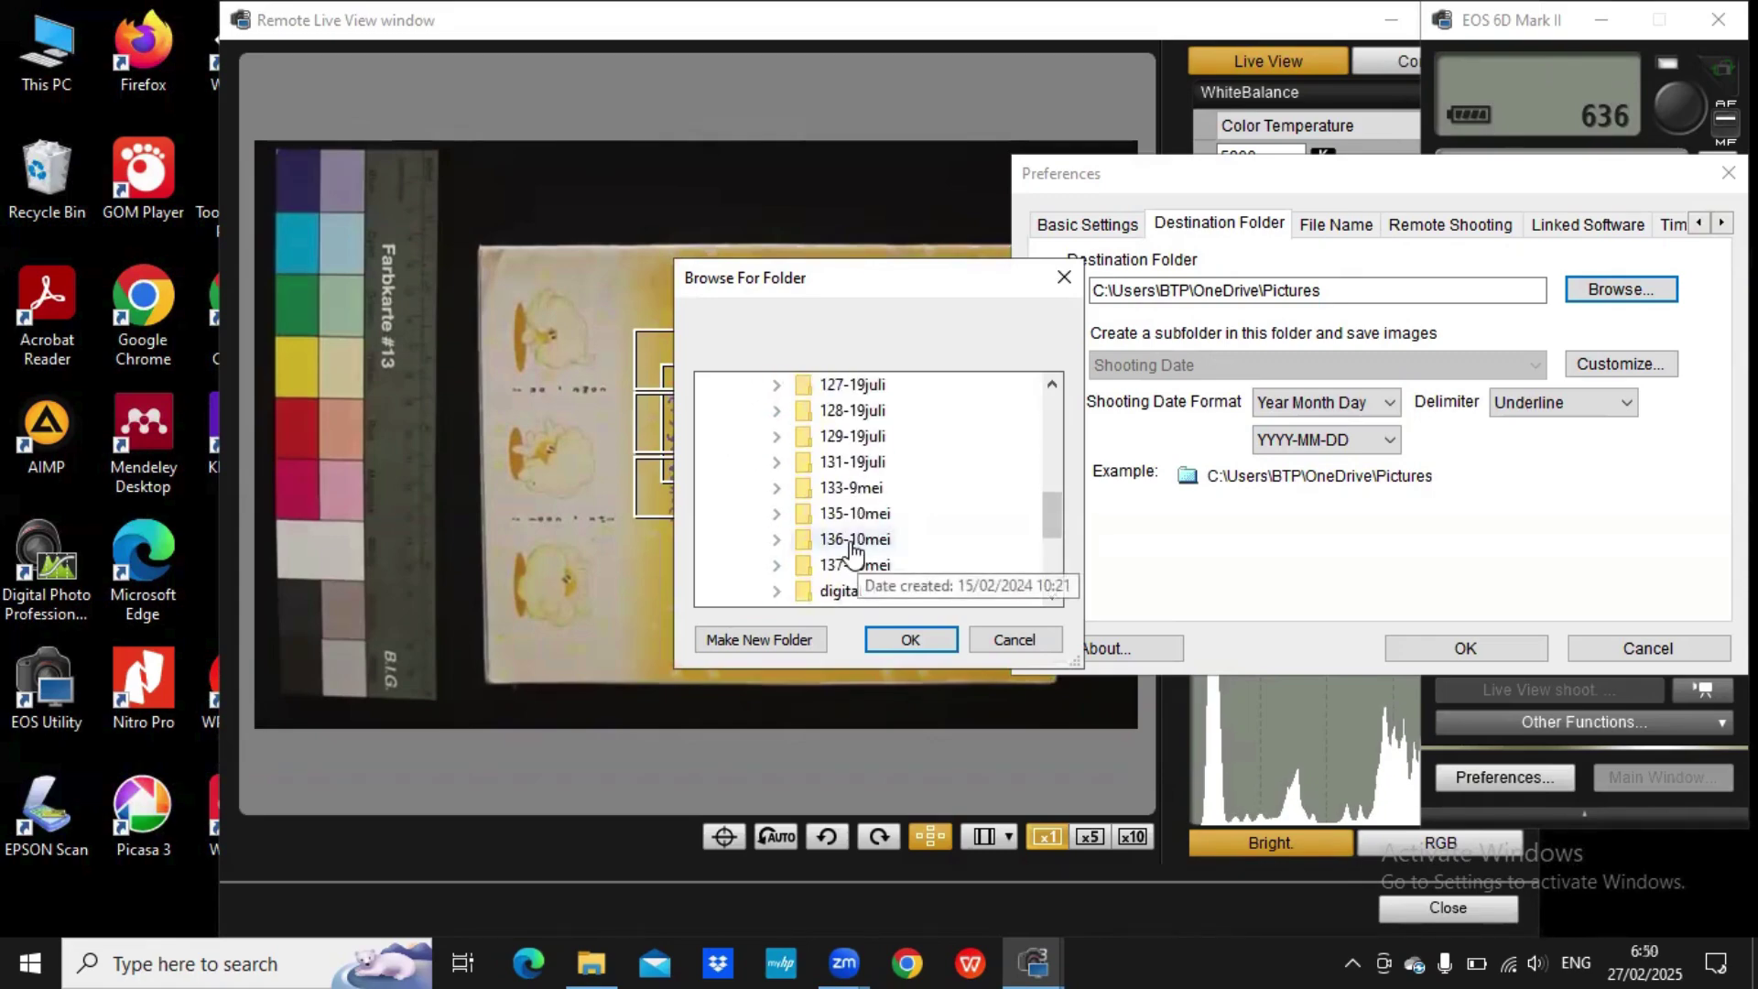
scroll(853, 552, up, 5)
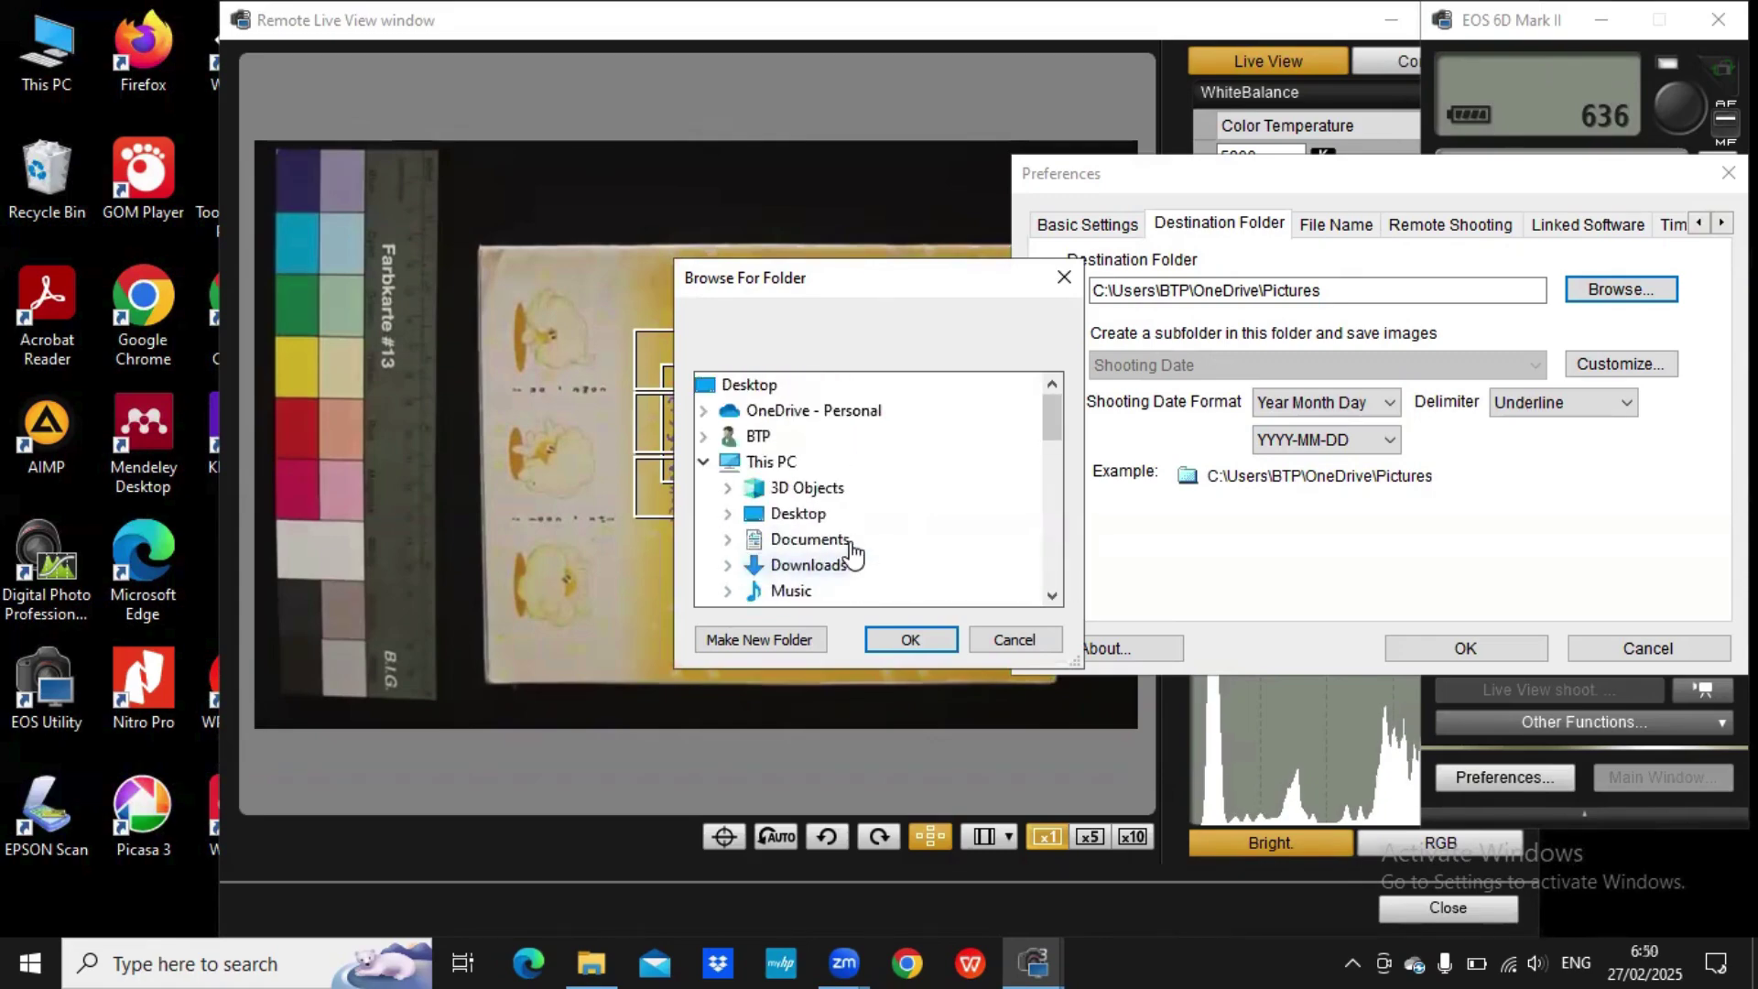
- Create a new folder named Digital on the New Volume (D:) drive
click(744, 643)
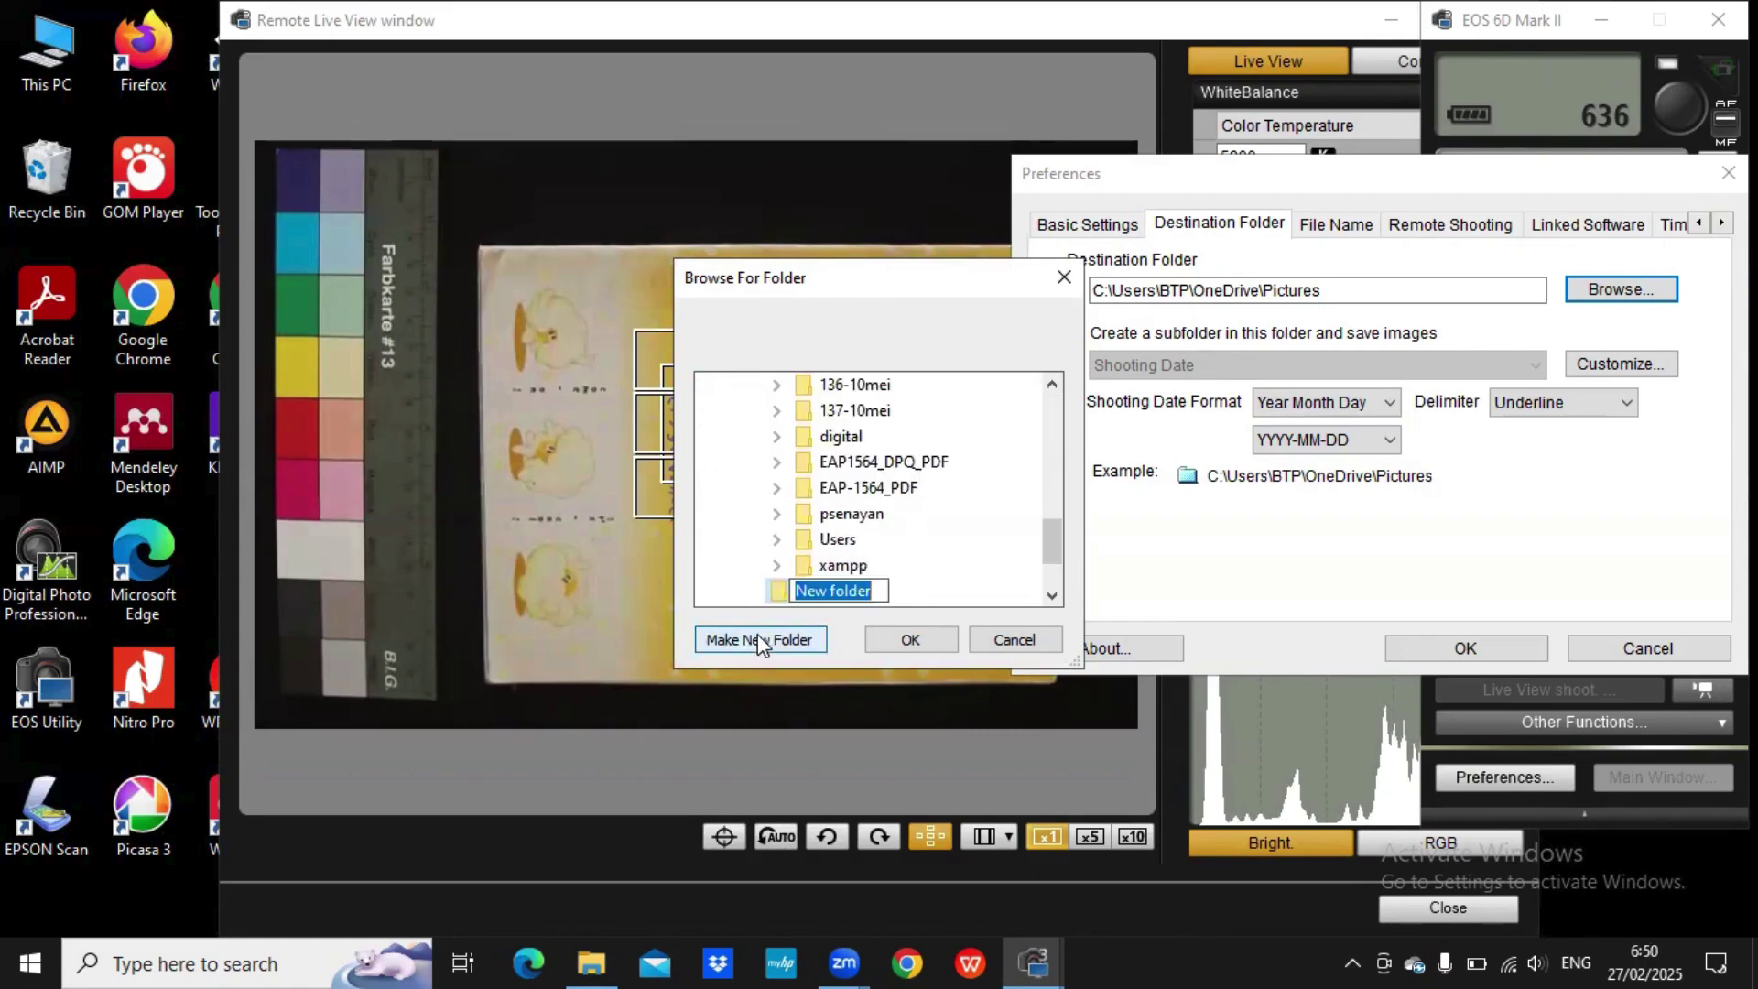
click(1052, 384)
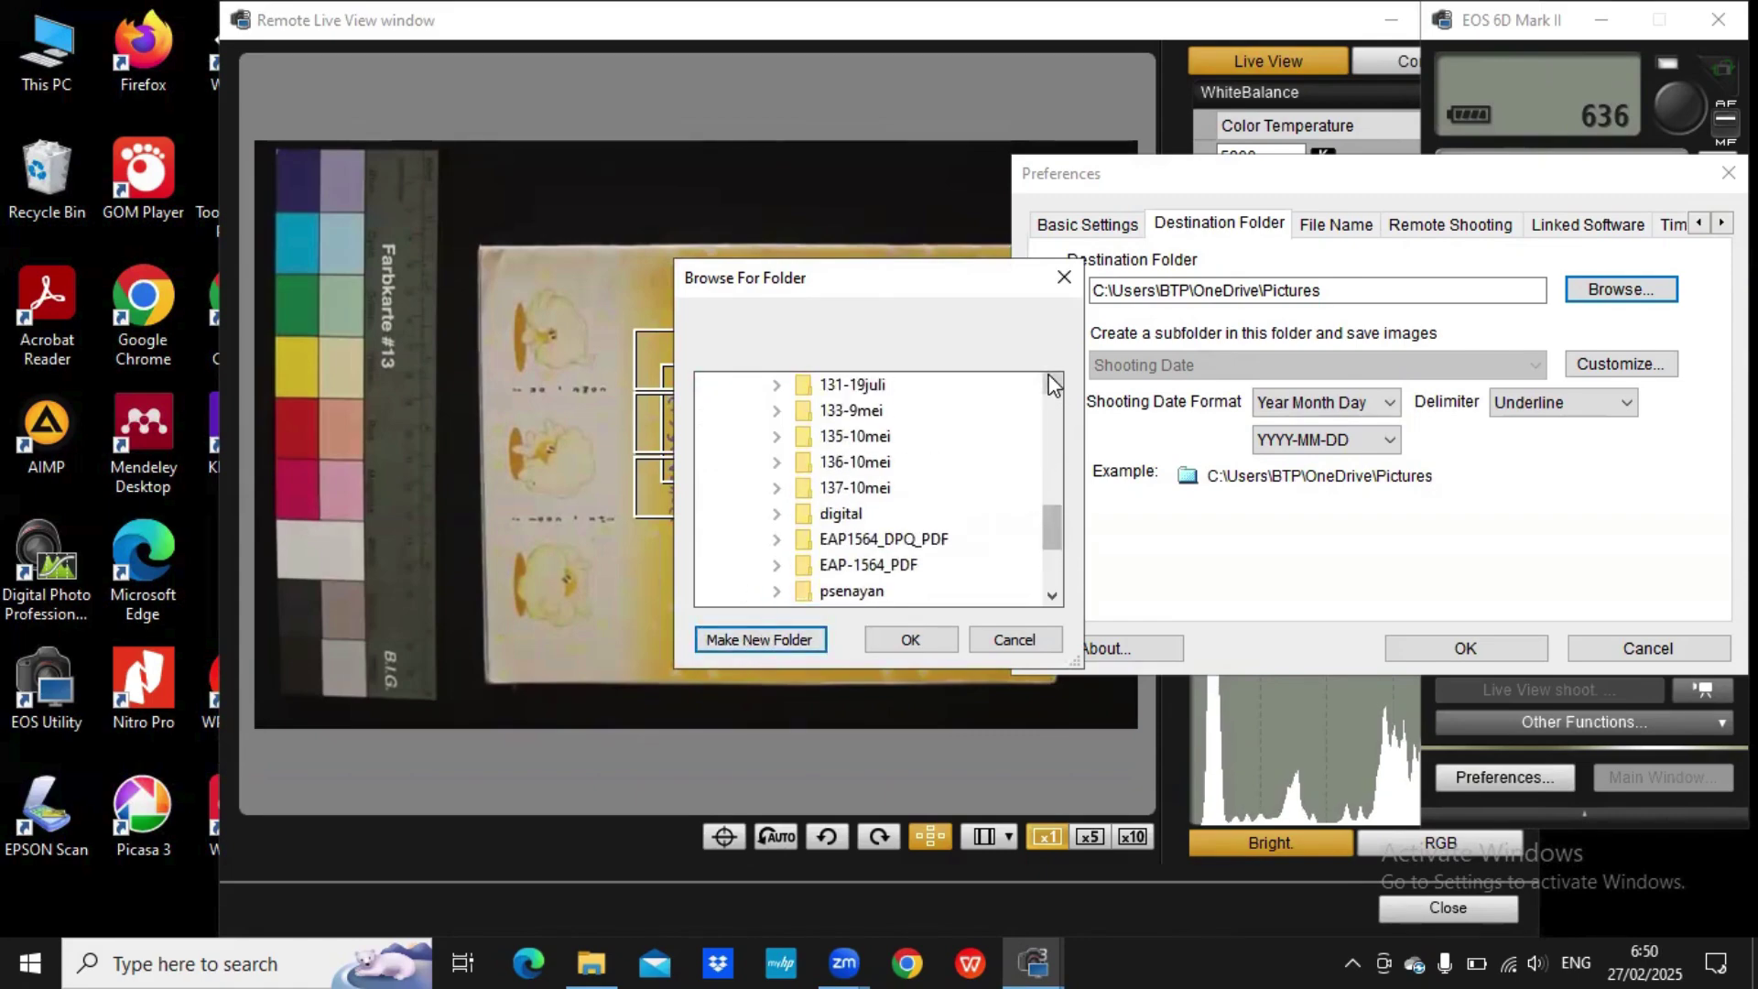
scroll(916, 485, up, 5)
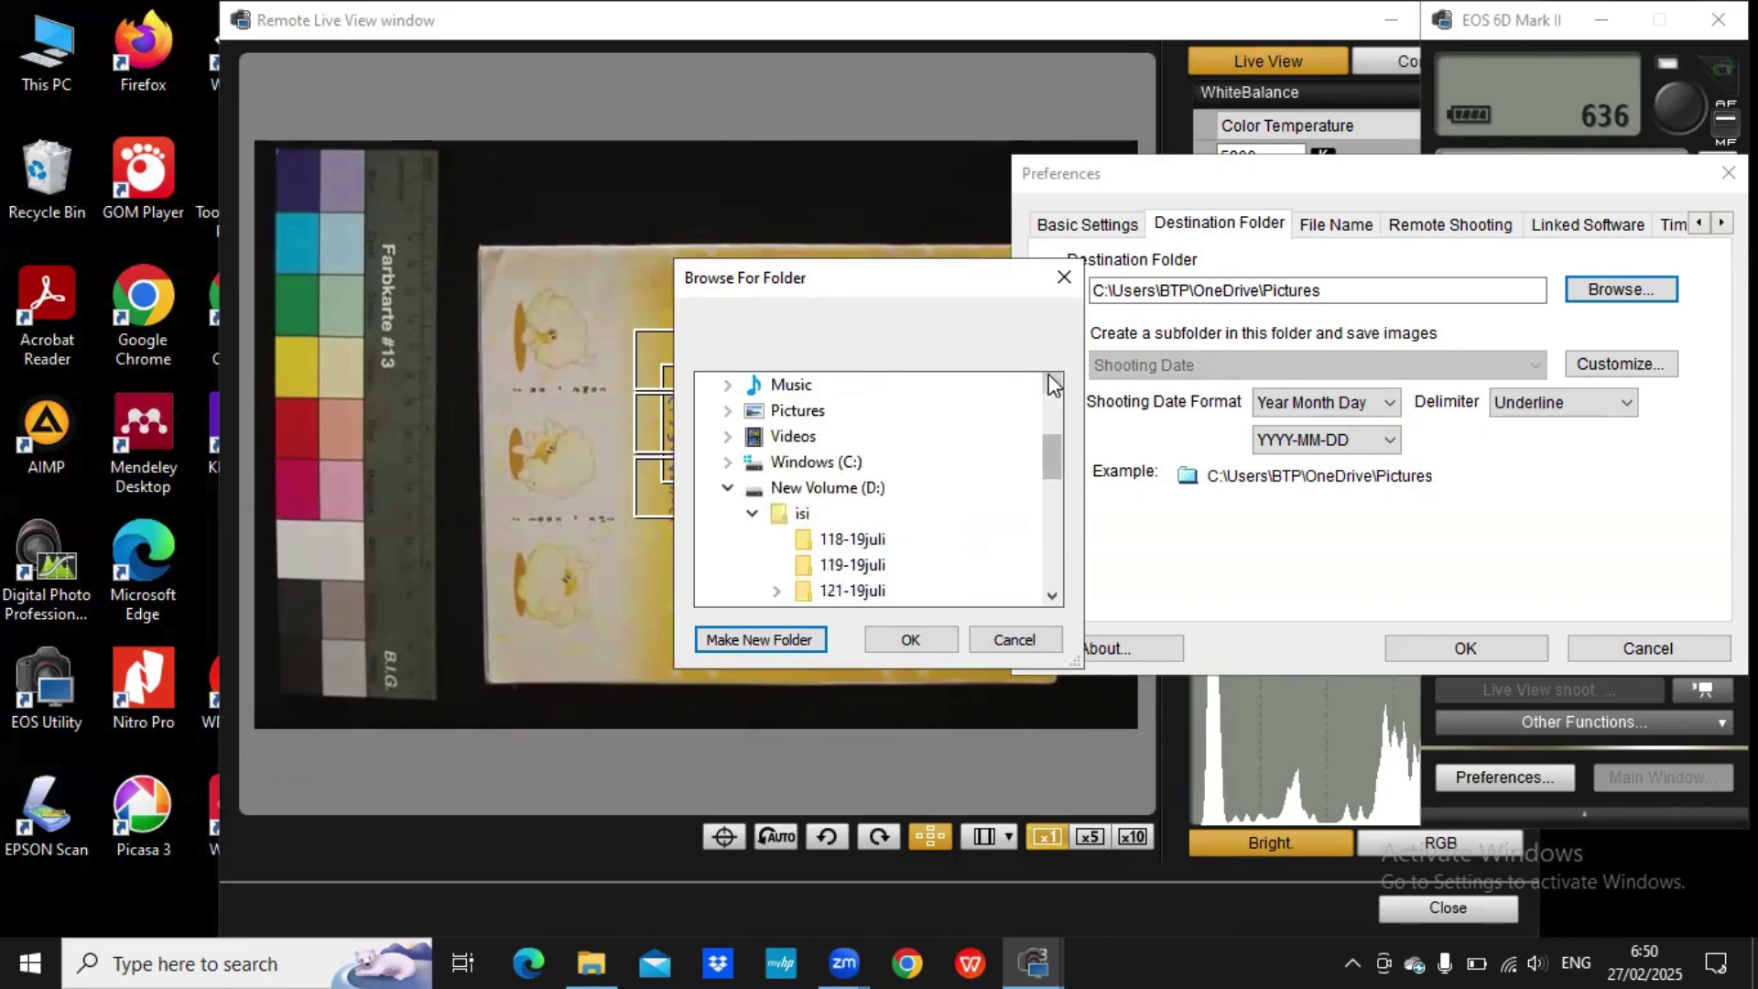
click(753, 513)
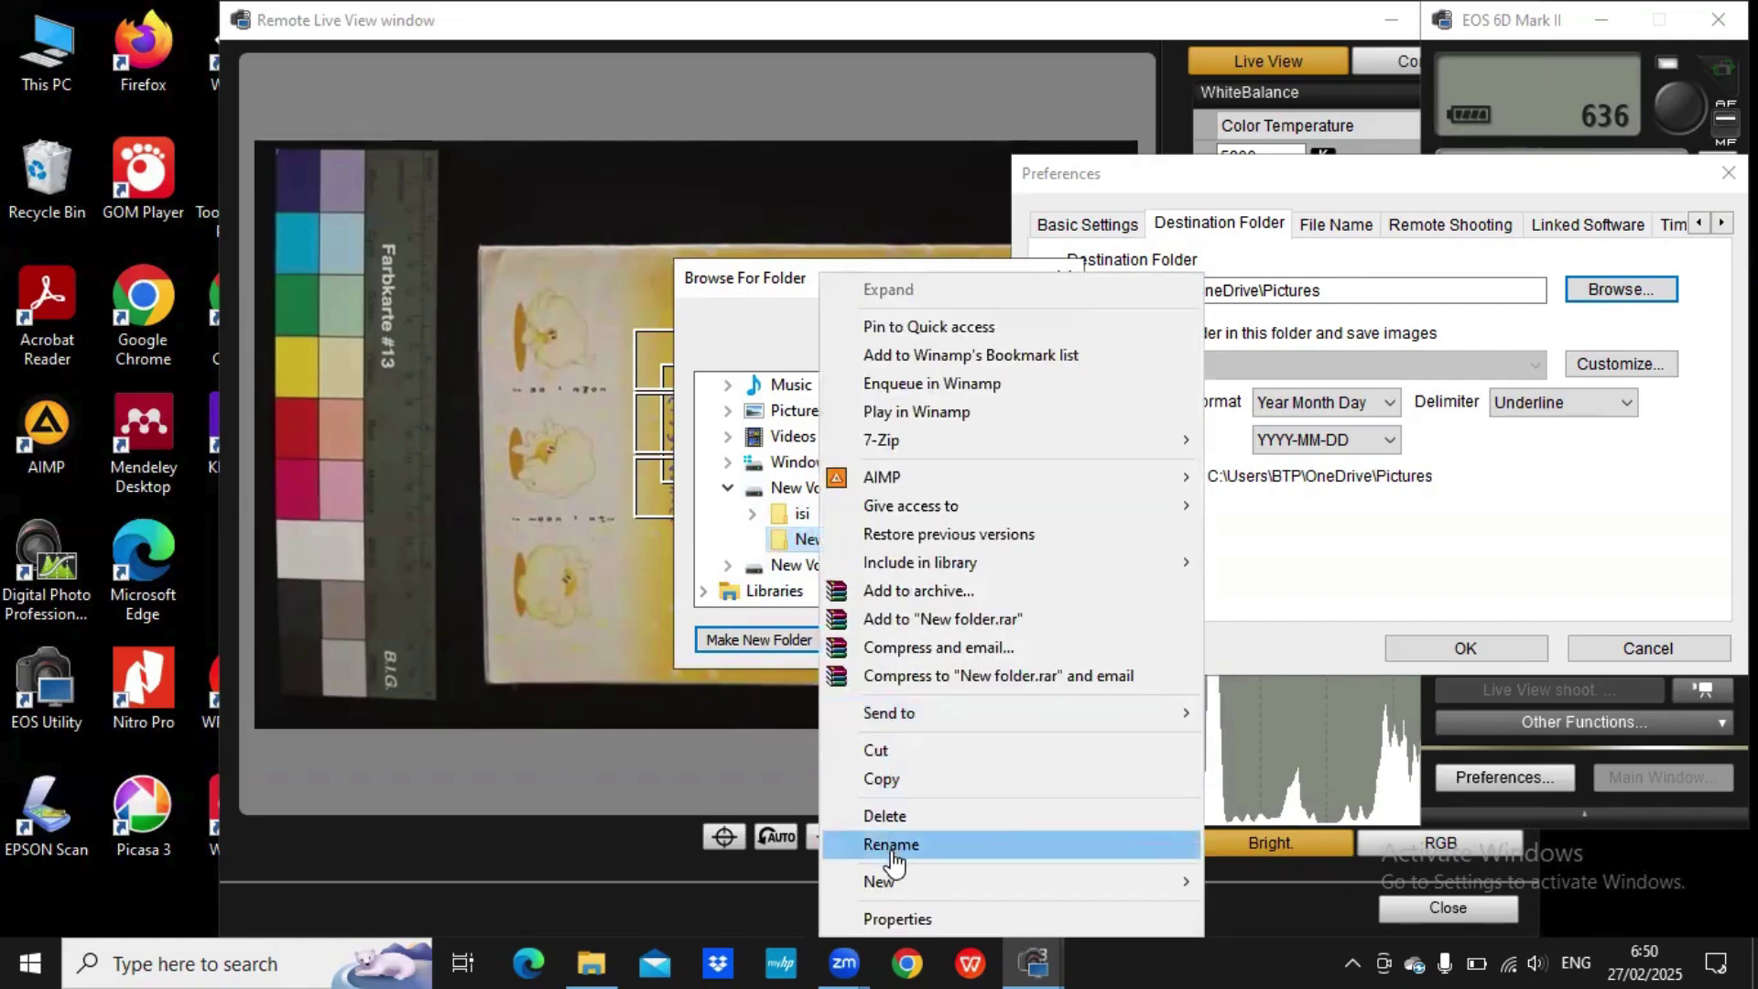
click(892, 852)
text(Digital)
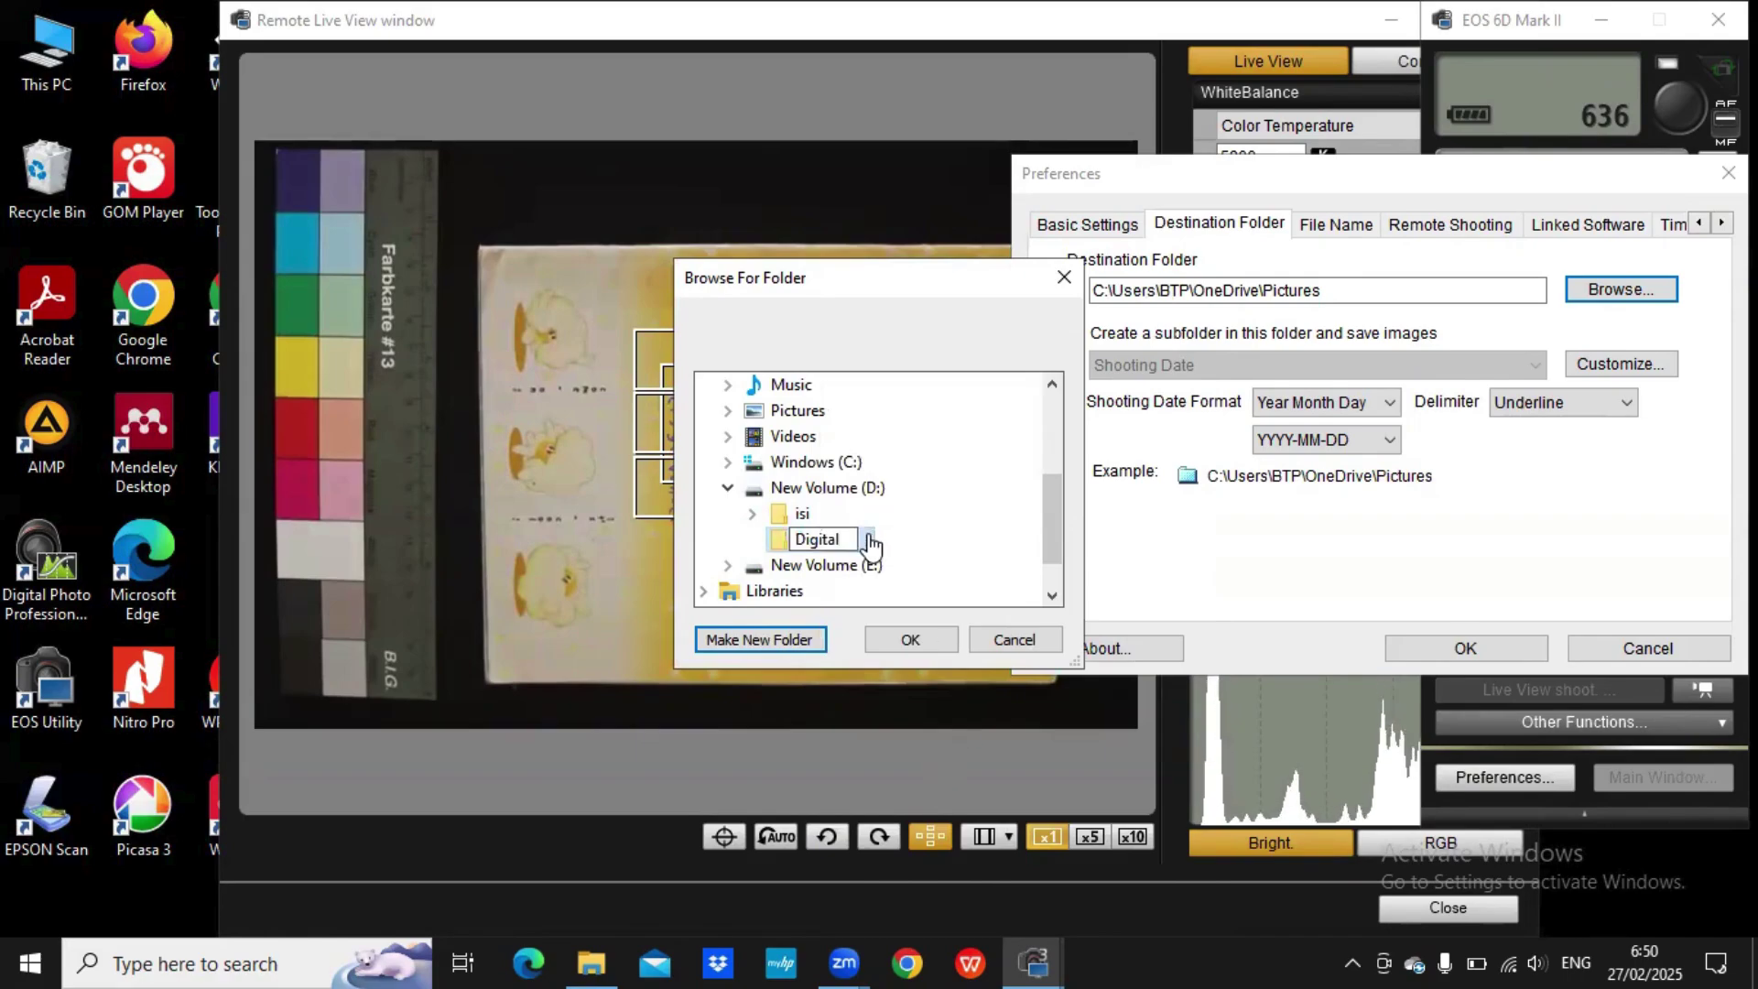
key(Escape)
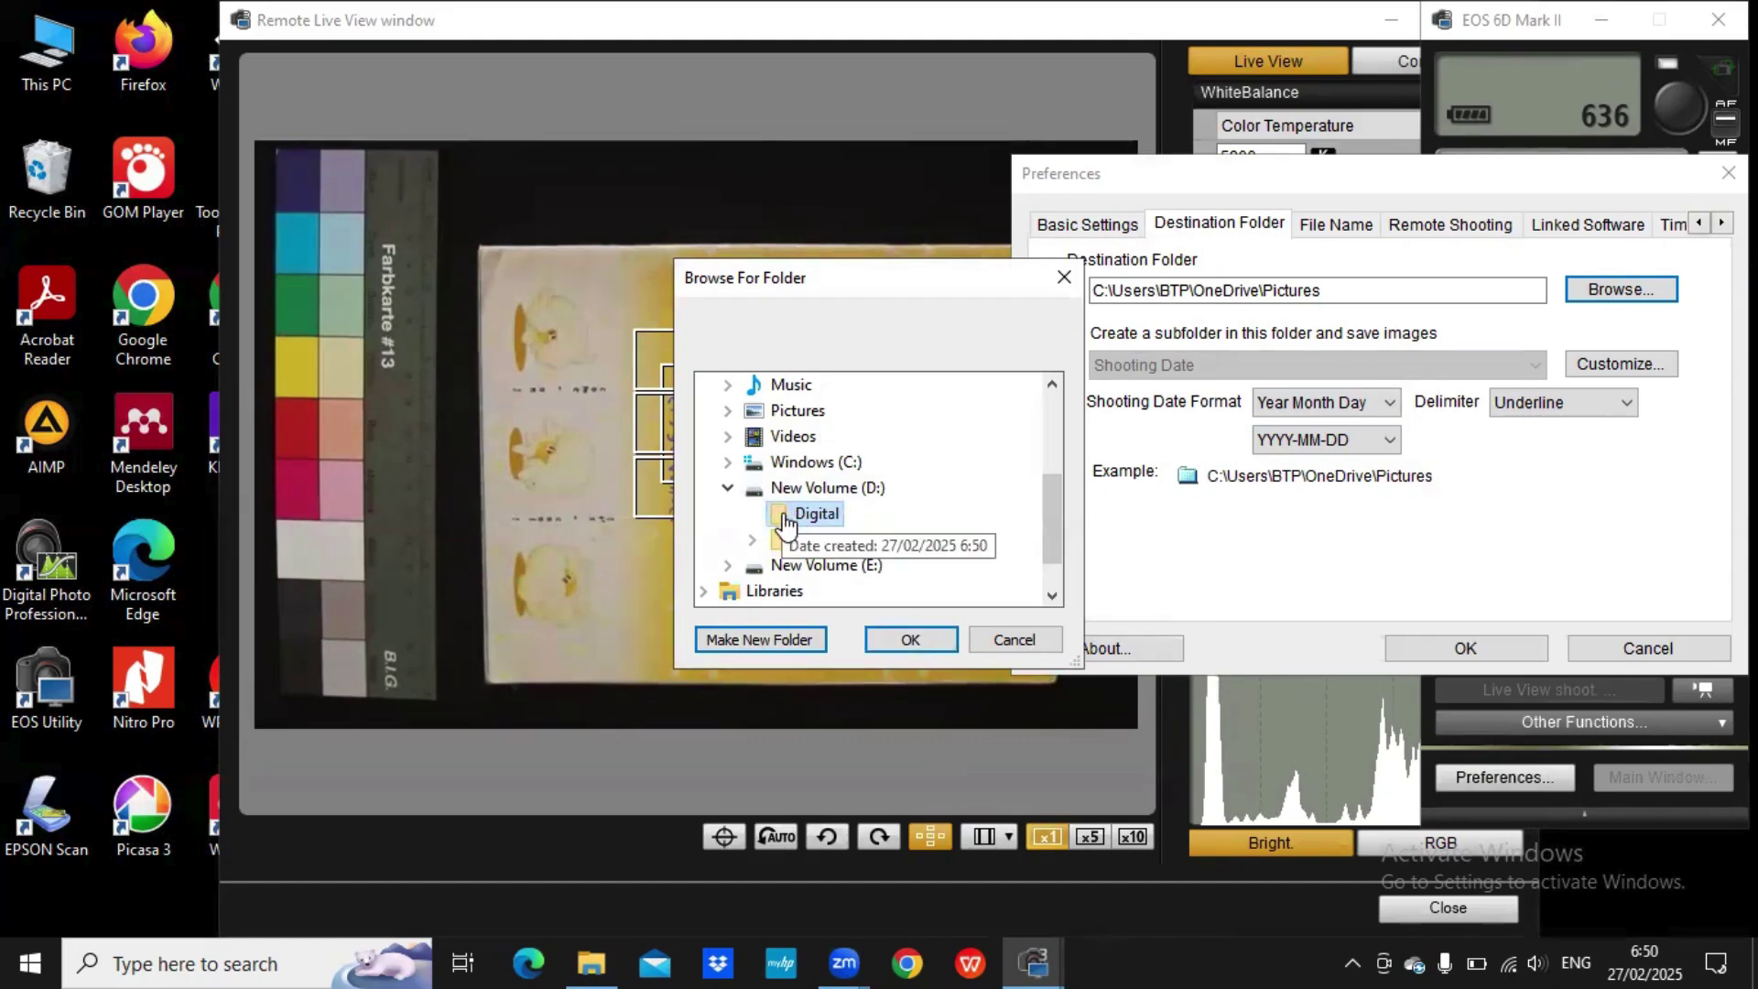
- Create a subfolder named Ganjil inside the Digital folder
click(751, 636)
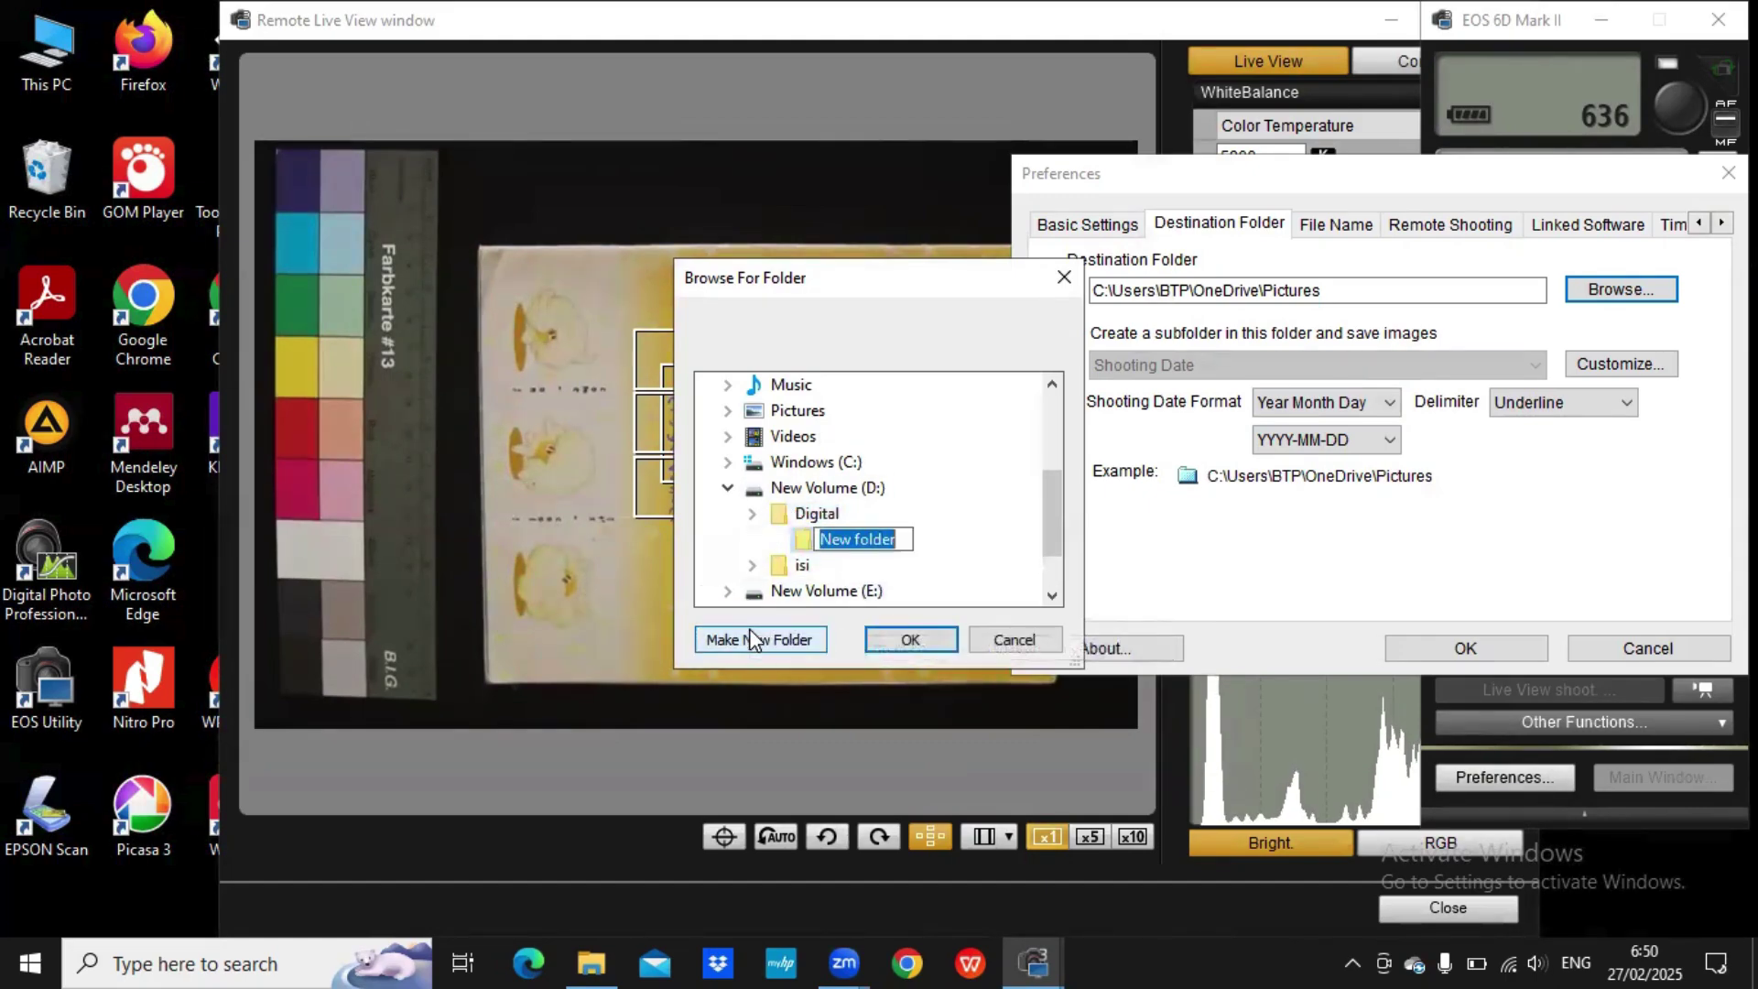
text(Ganjil)
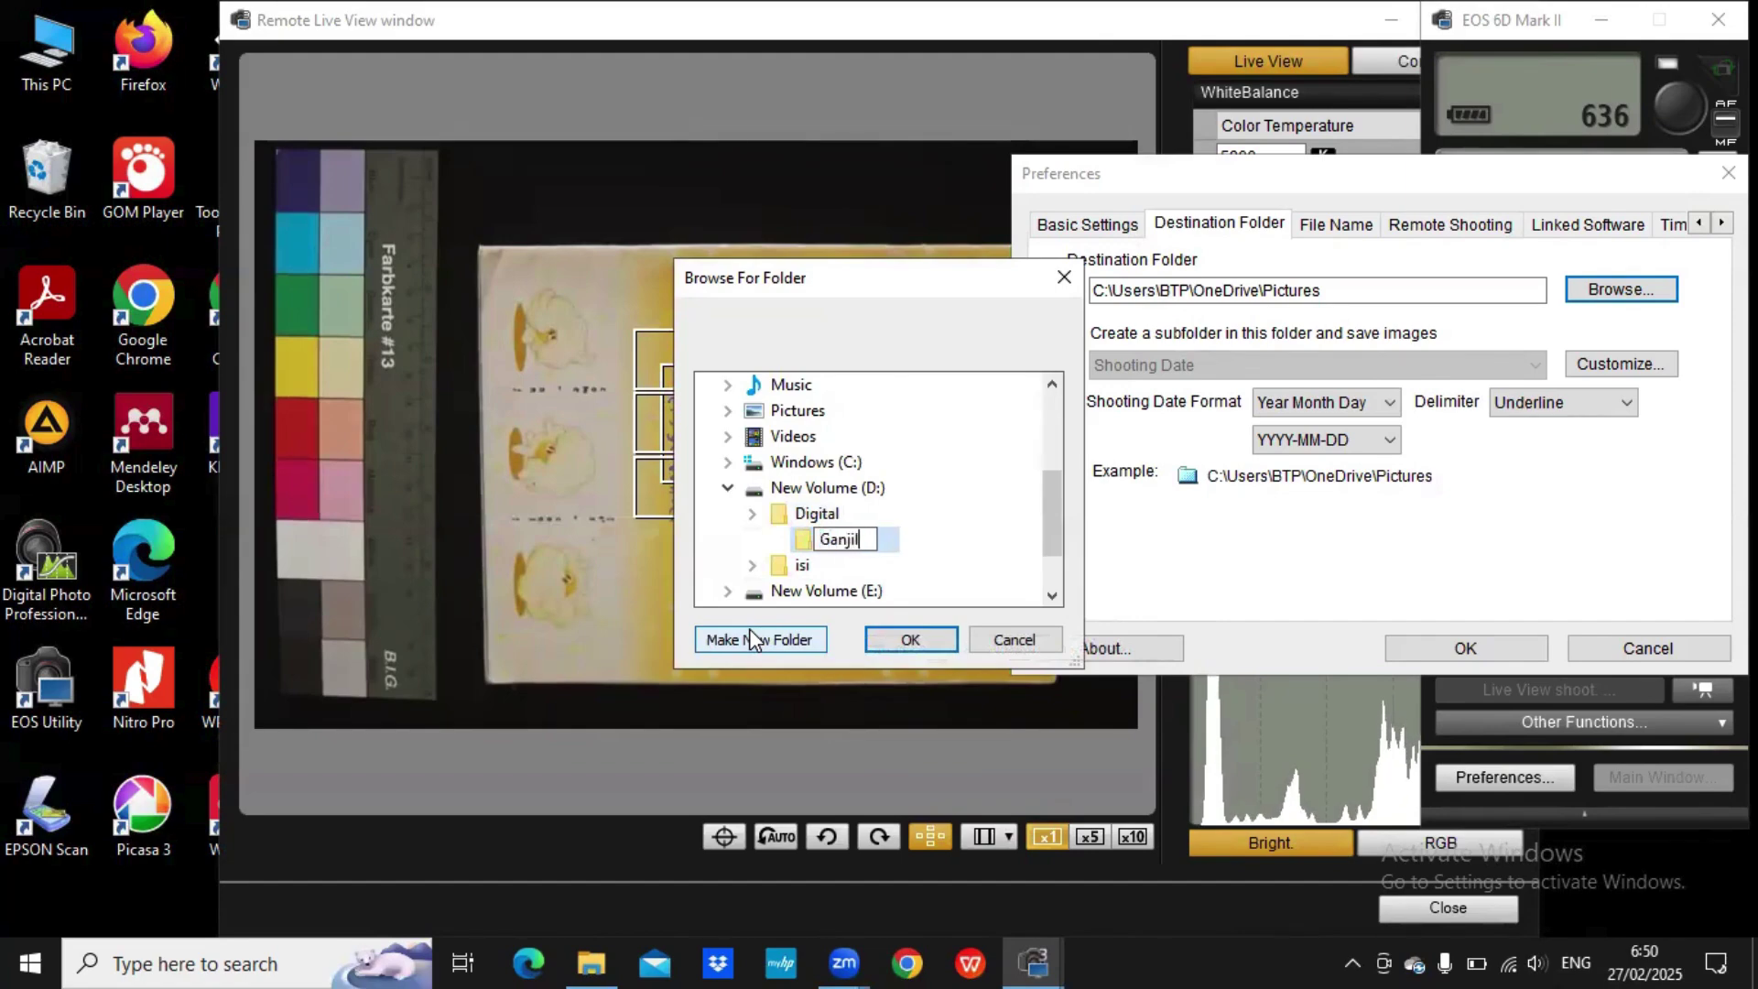
key(Return)
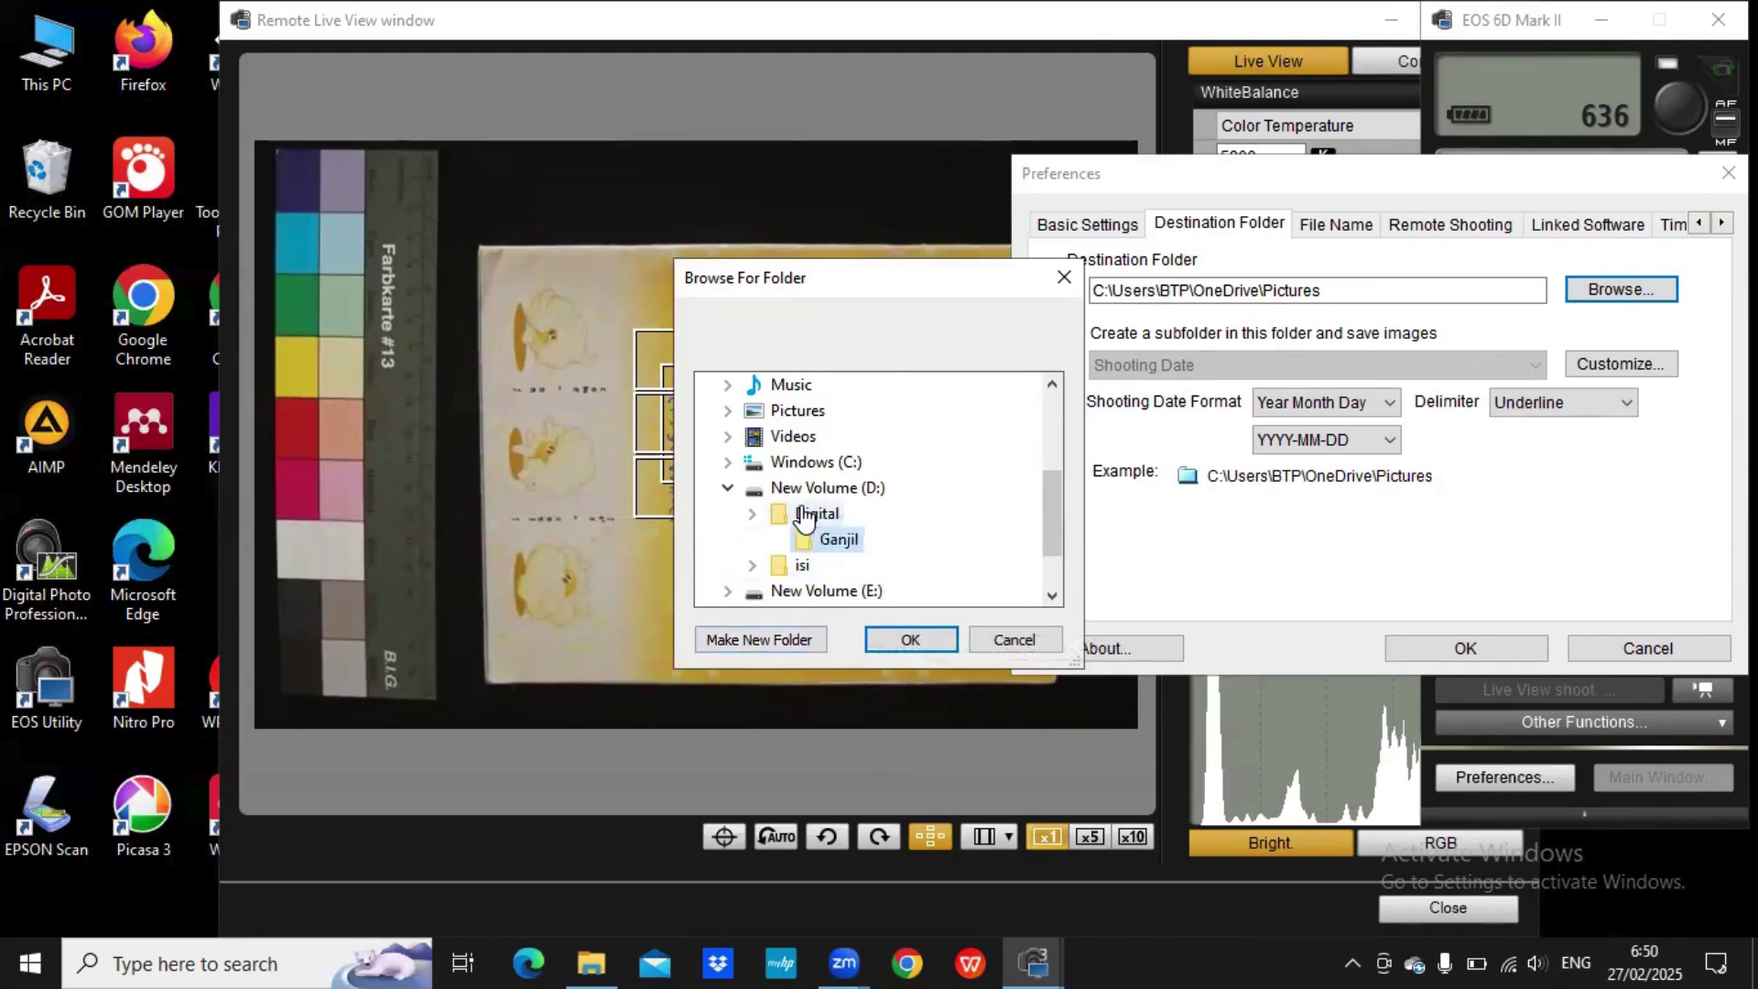
click(749, 641)
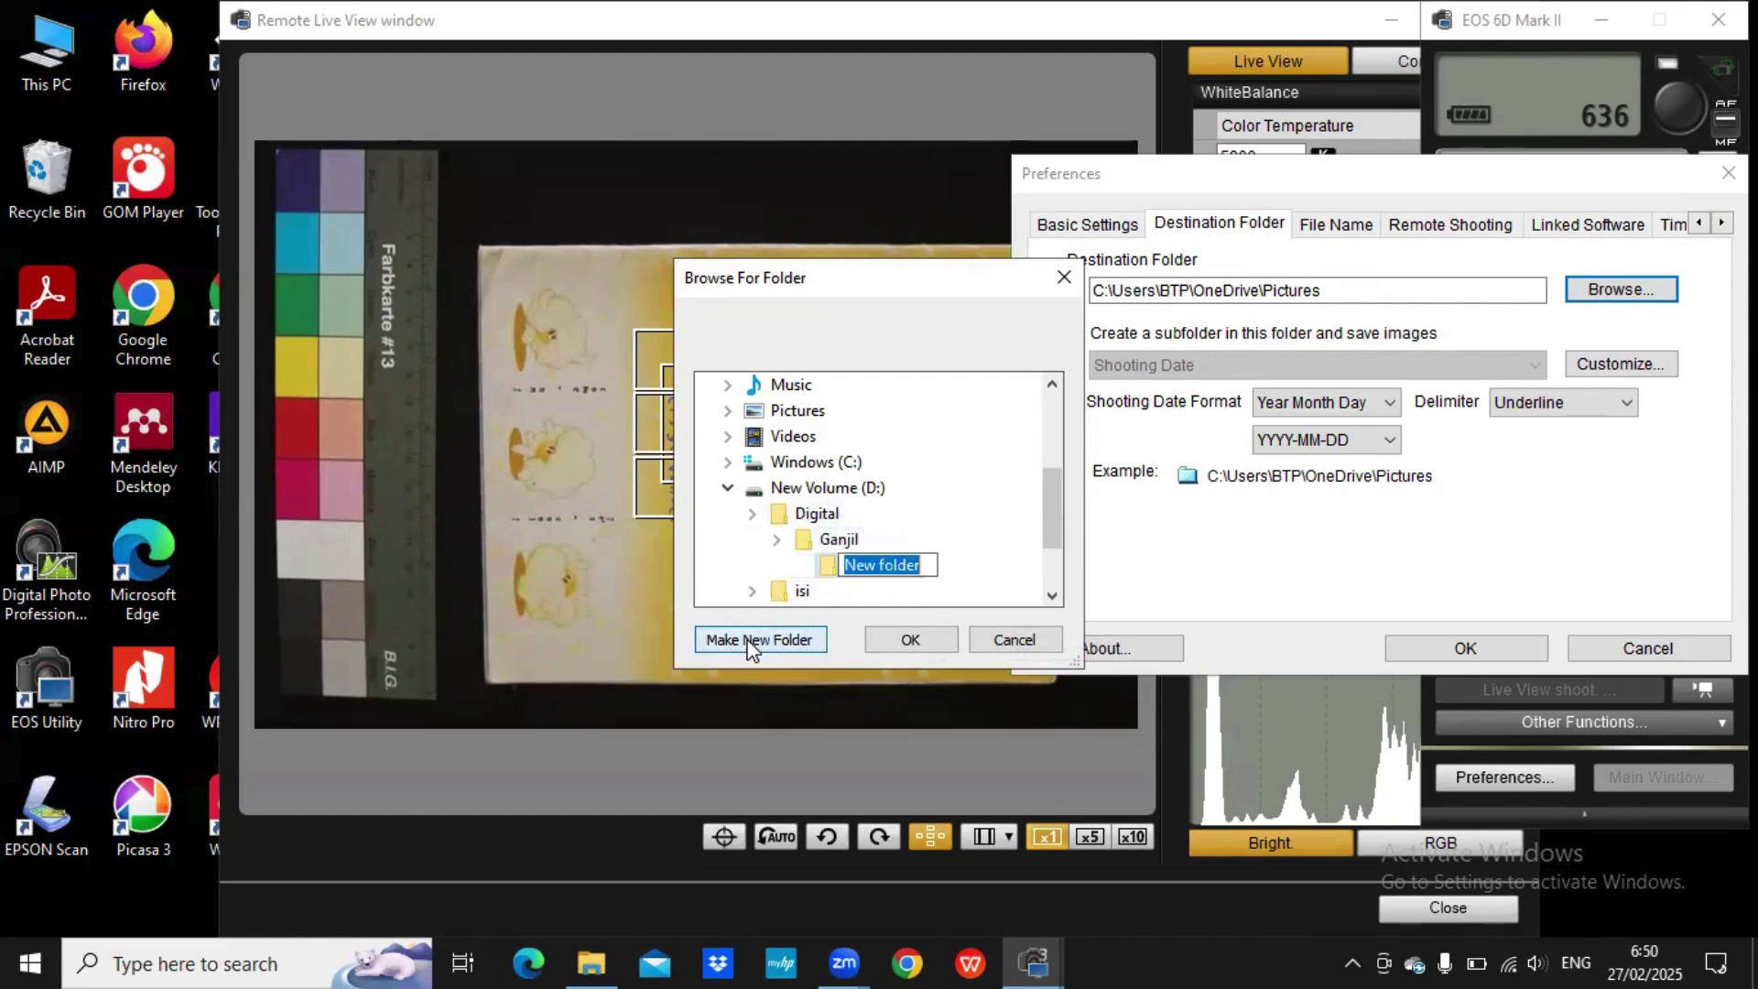
click(959, 541)
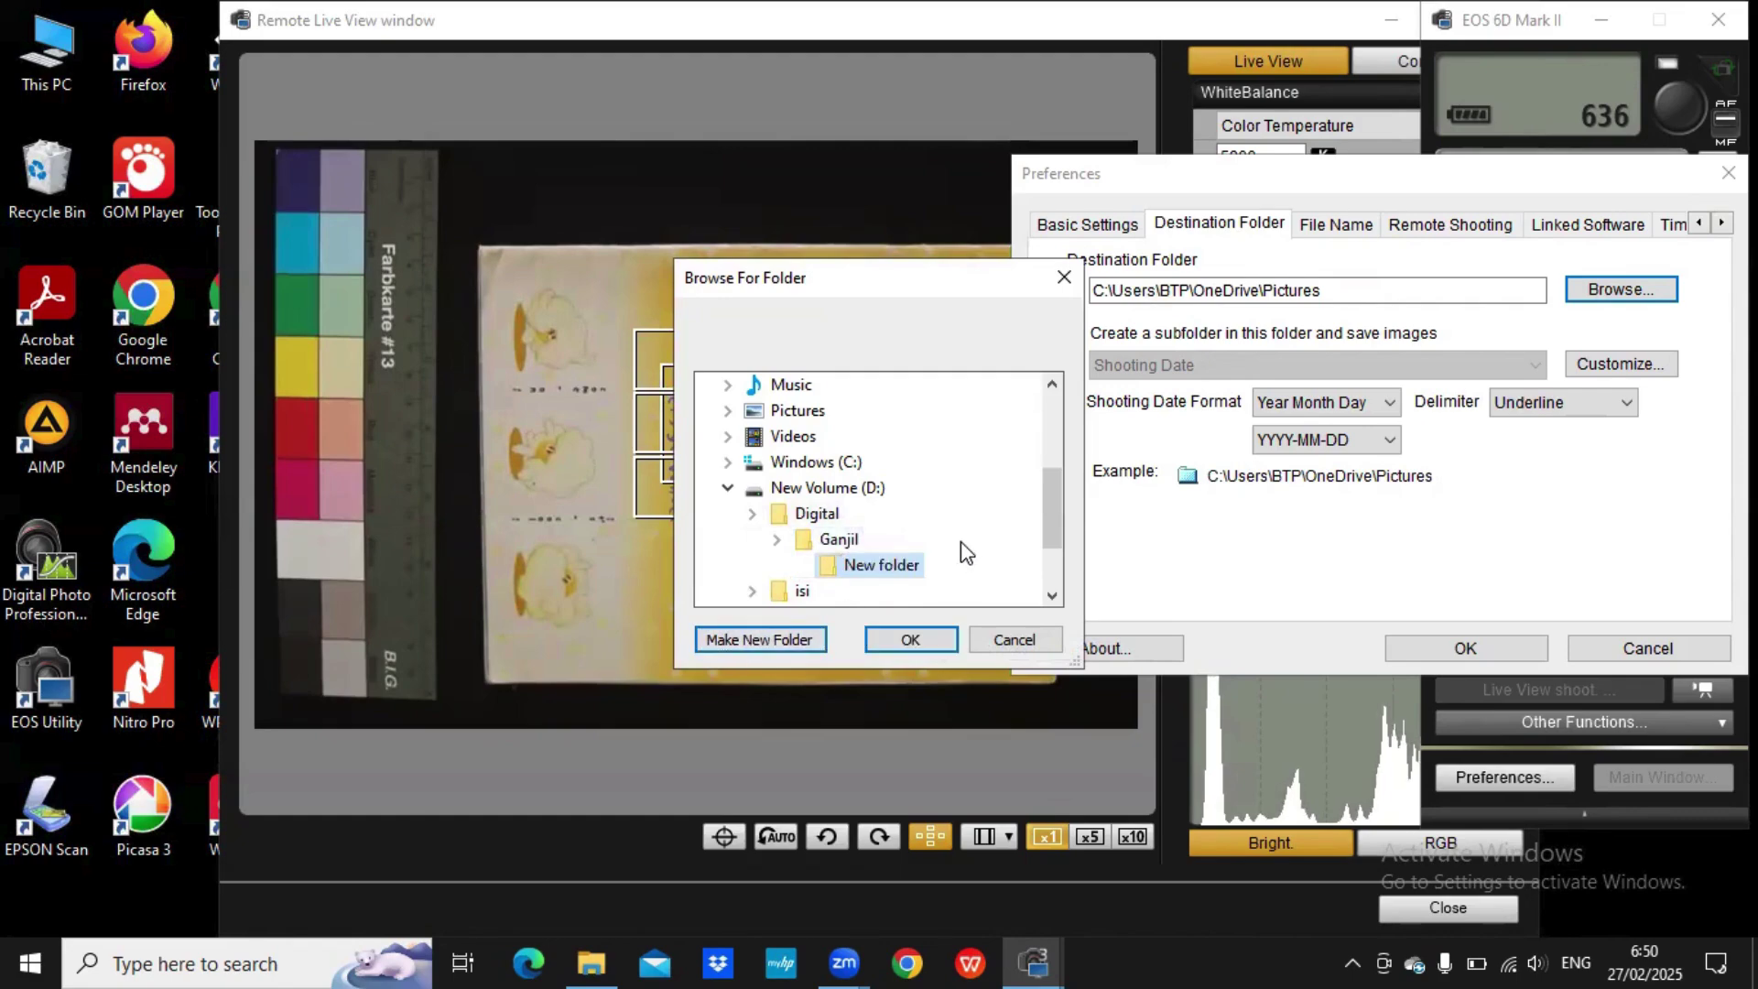
right_click(905, 566)
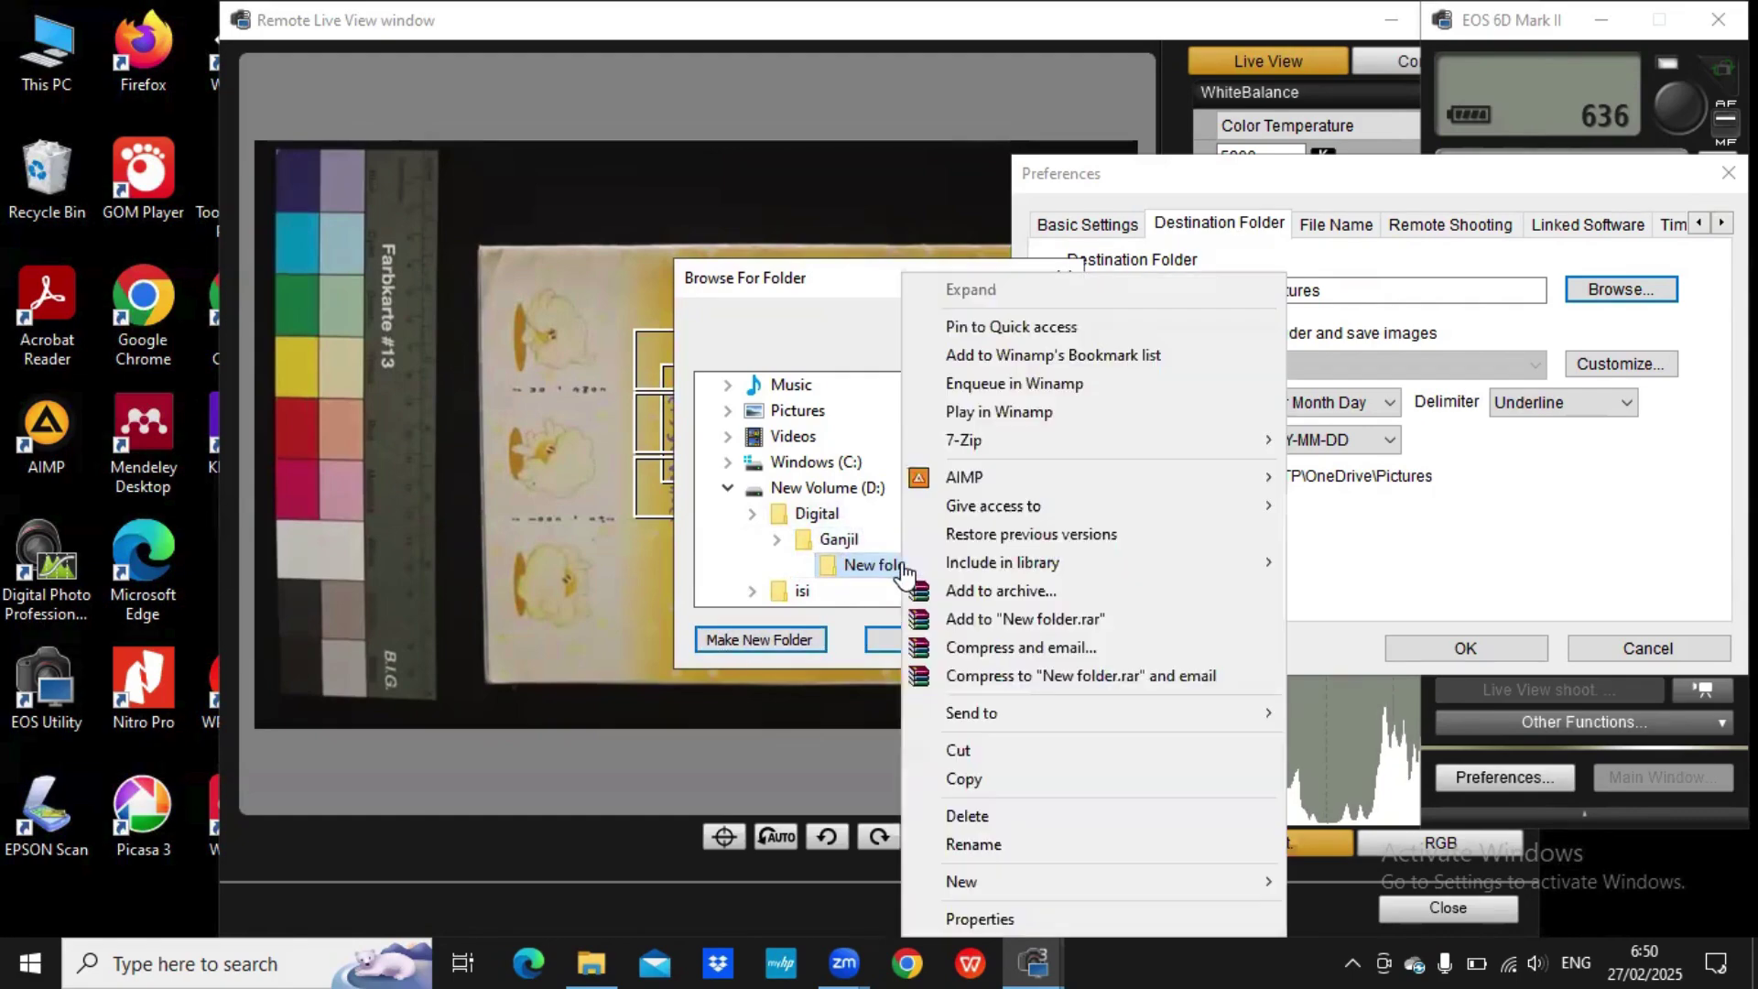
click(967, 815)
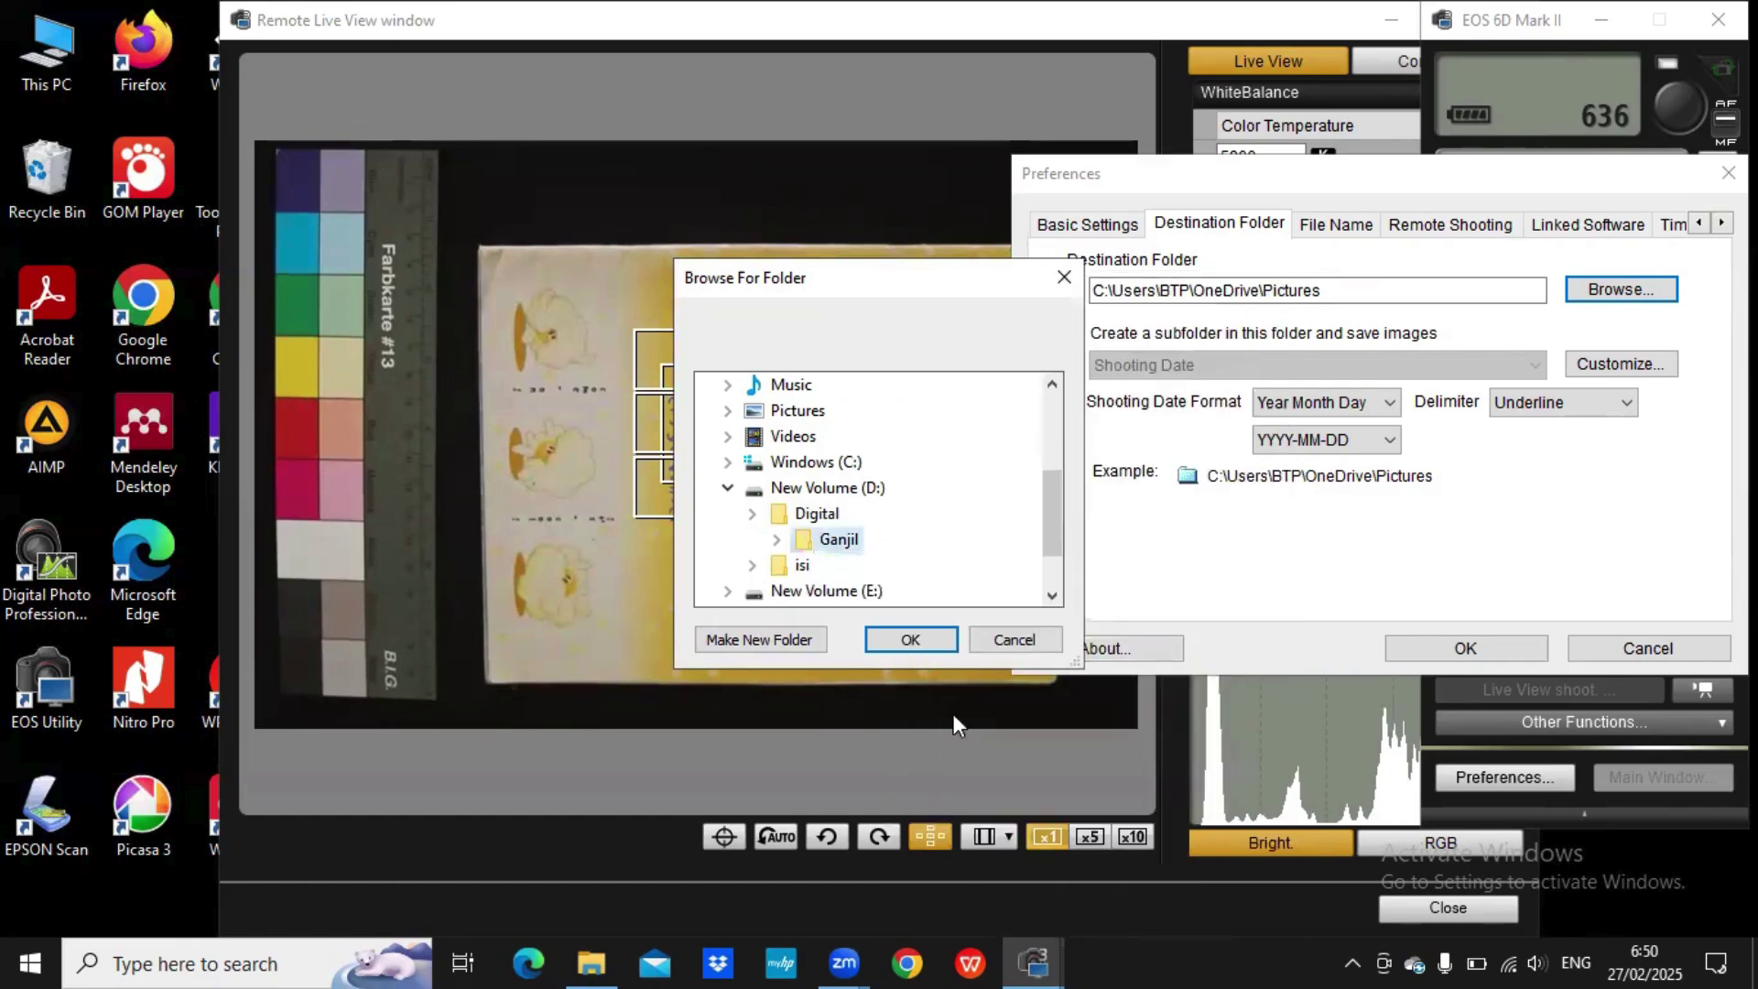
- Create a second subfolder named Genap inside the Digital folder
click(797, 514)
click(751, 639)
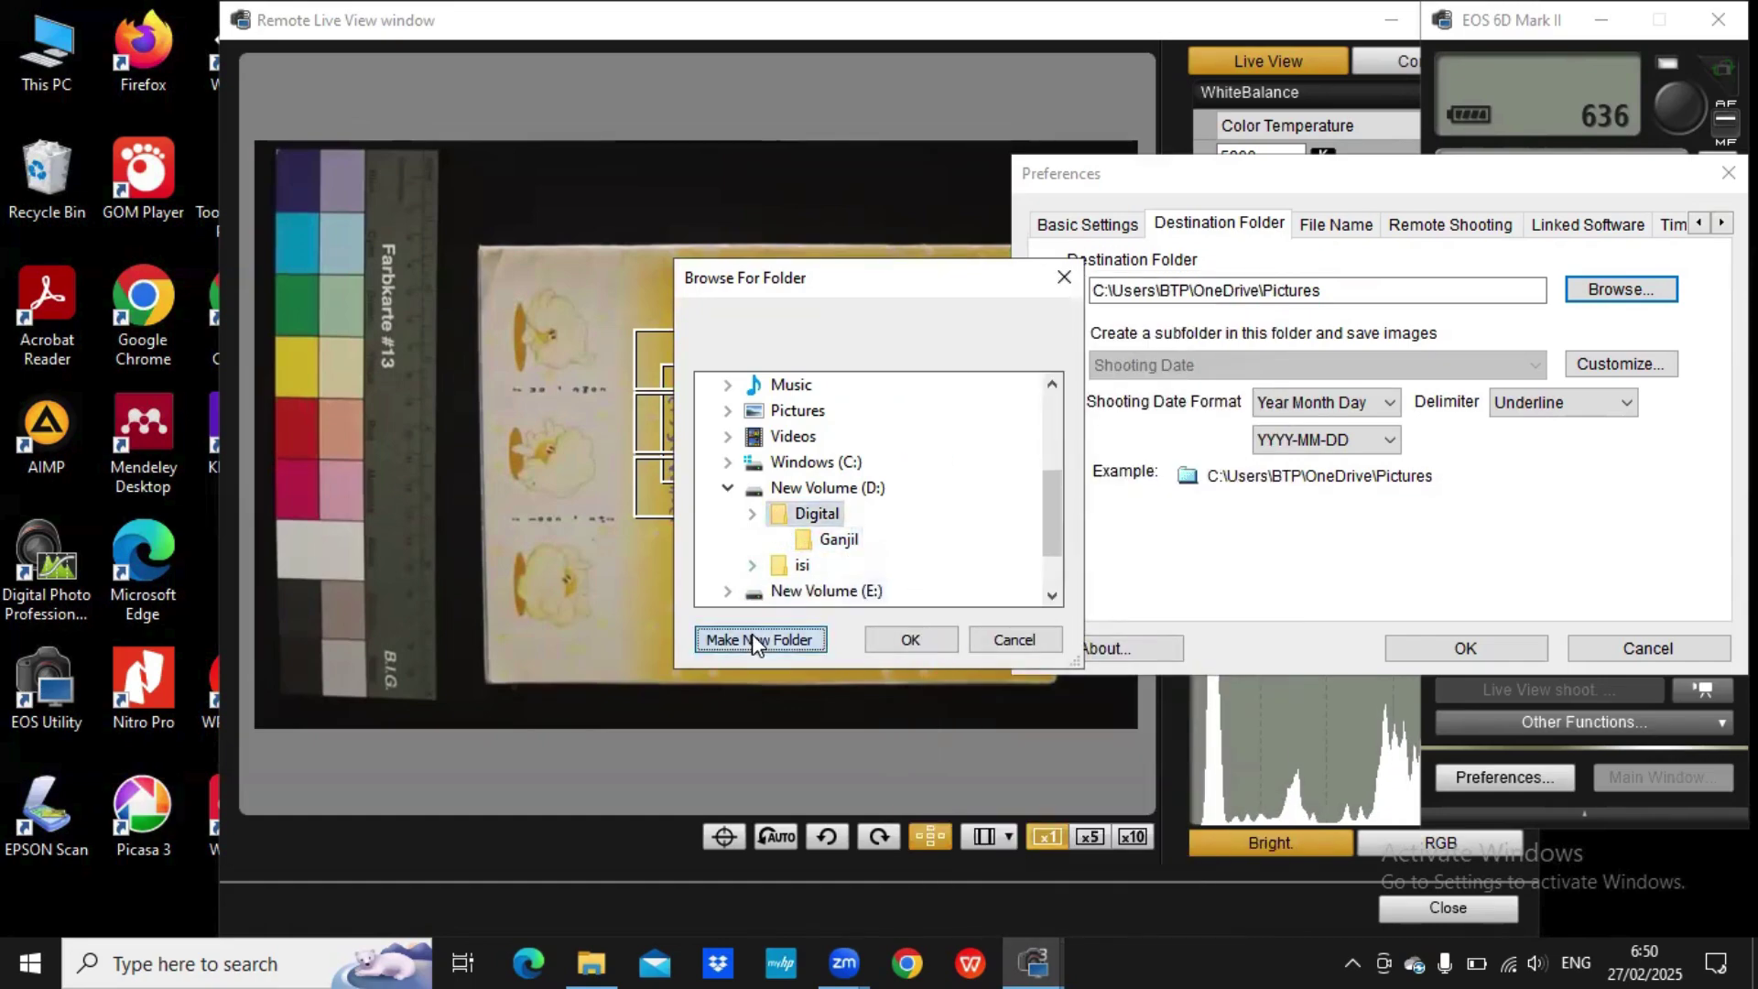
text(Genap)
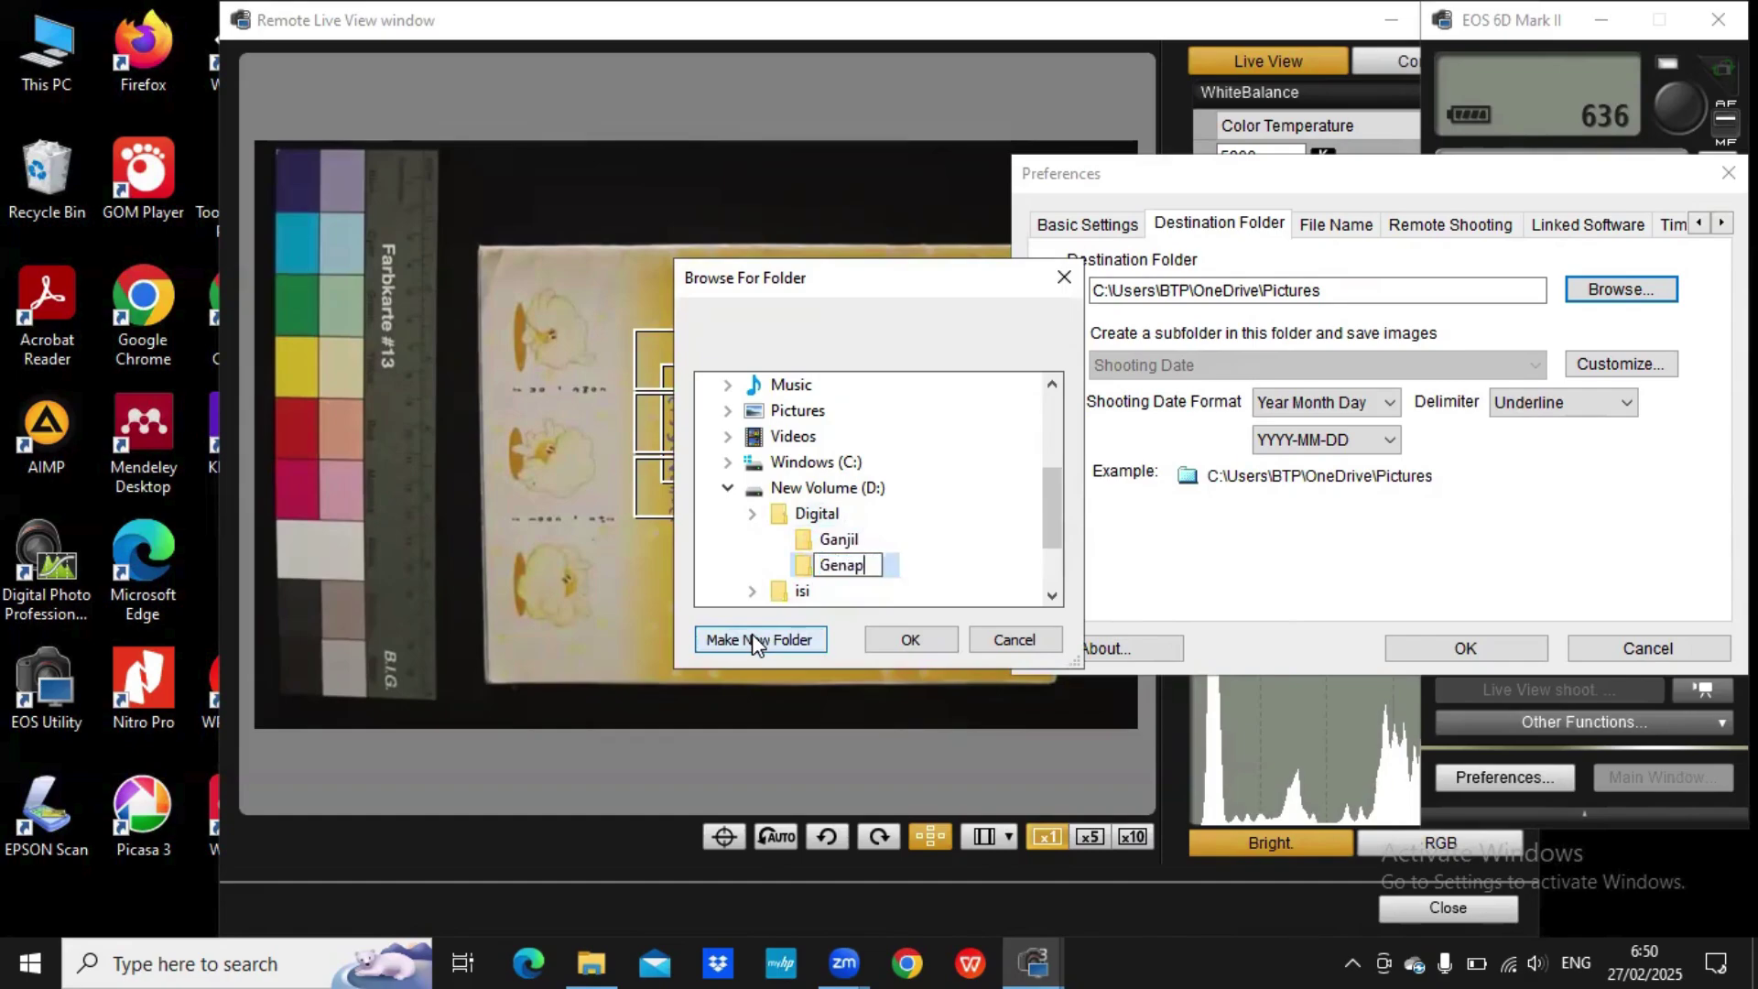
key(Escape)
- Create a third subfolder named Gabungan inside the Digital folder
click(781, 514)
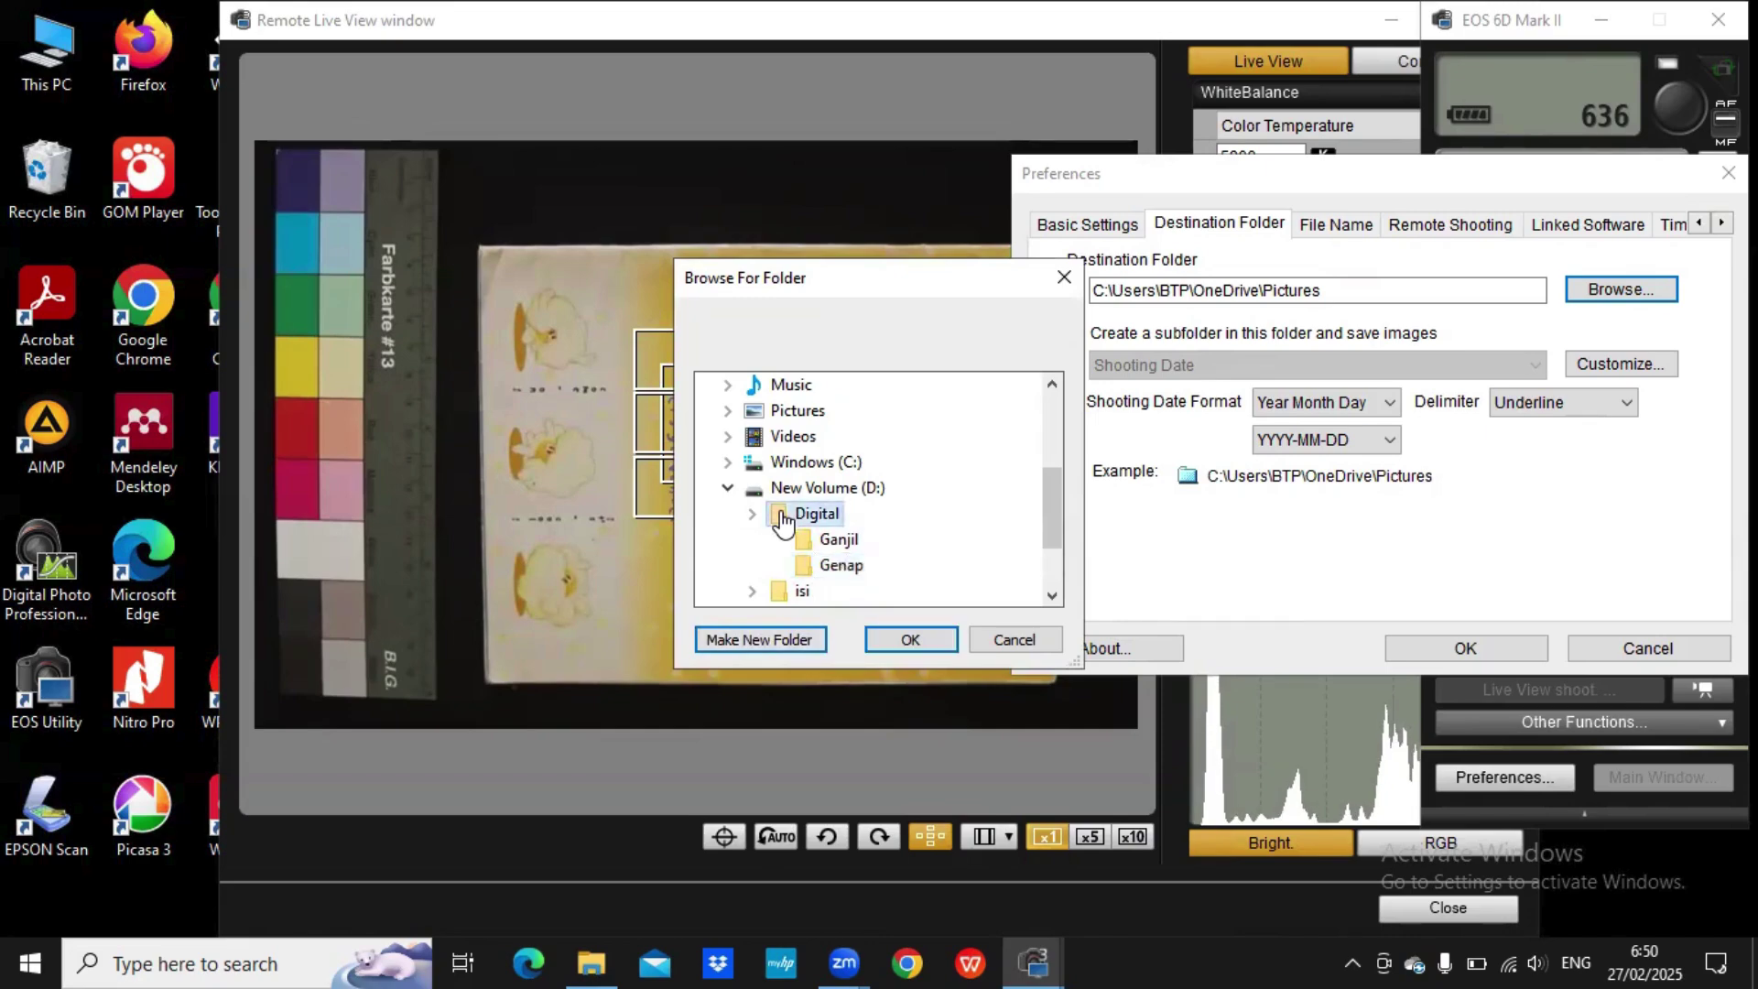
click(735, 640)
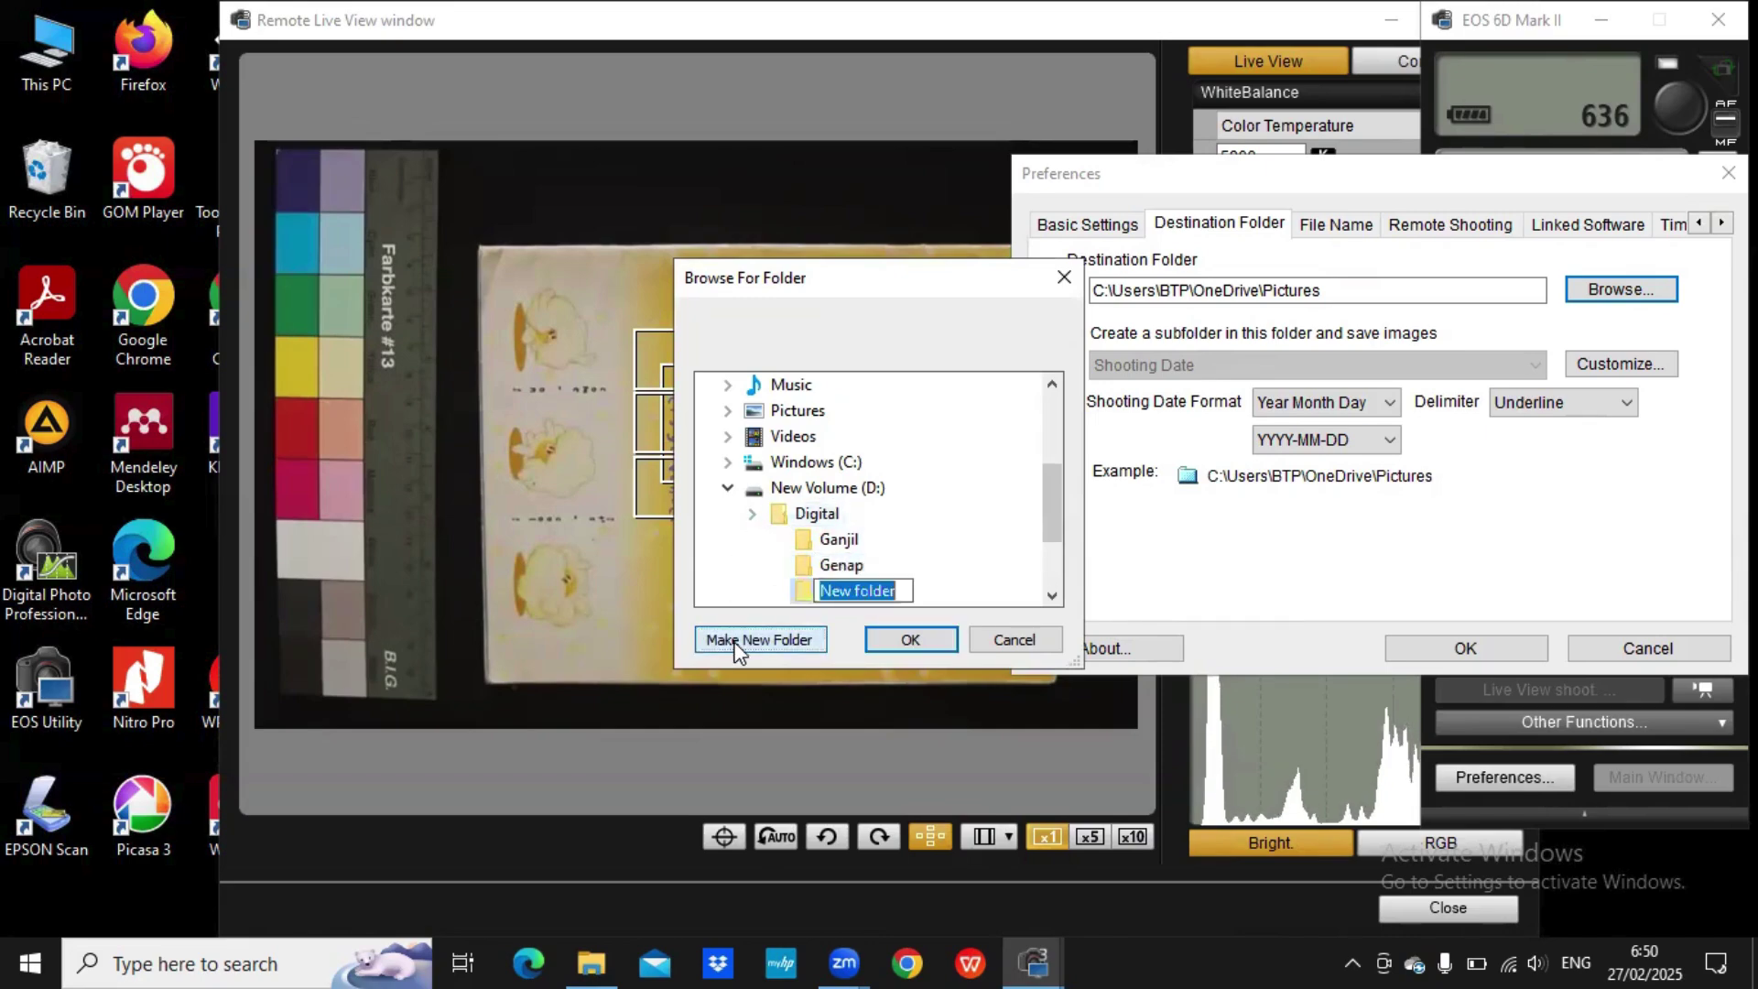
text(Gabungan)
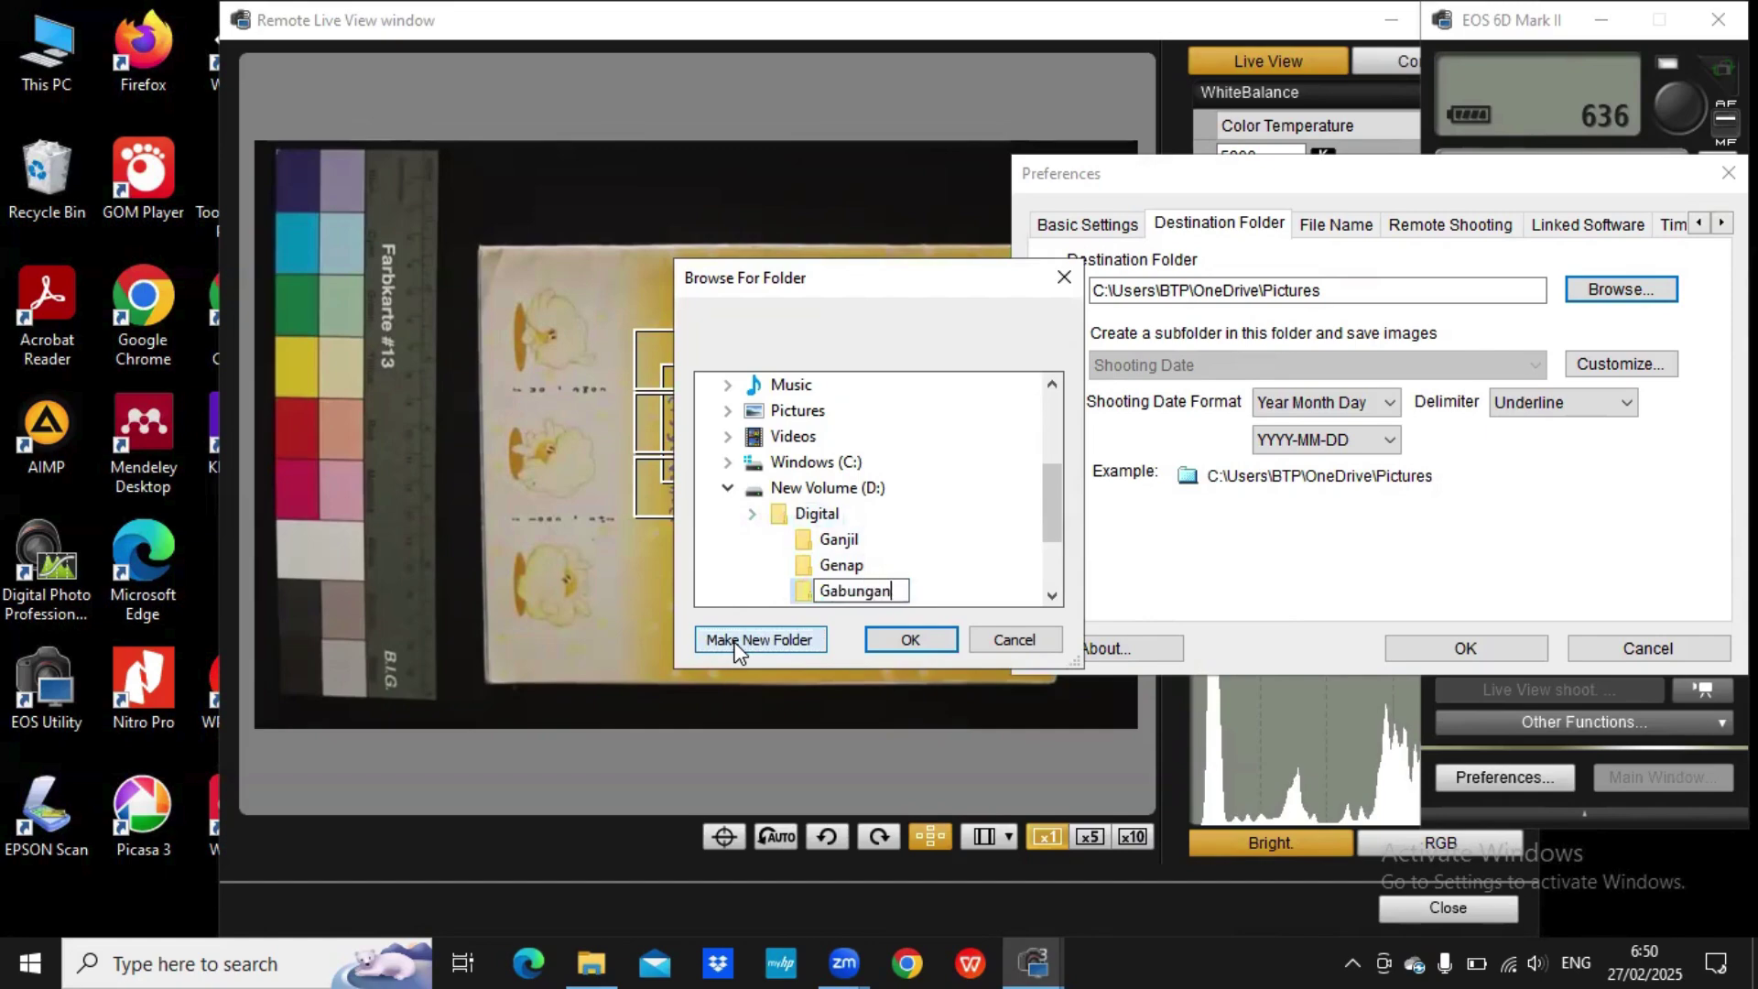
click(798, 594)
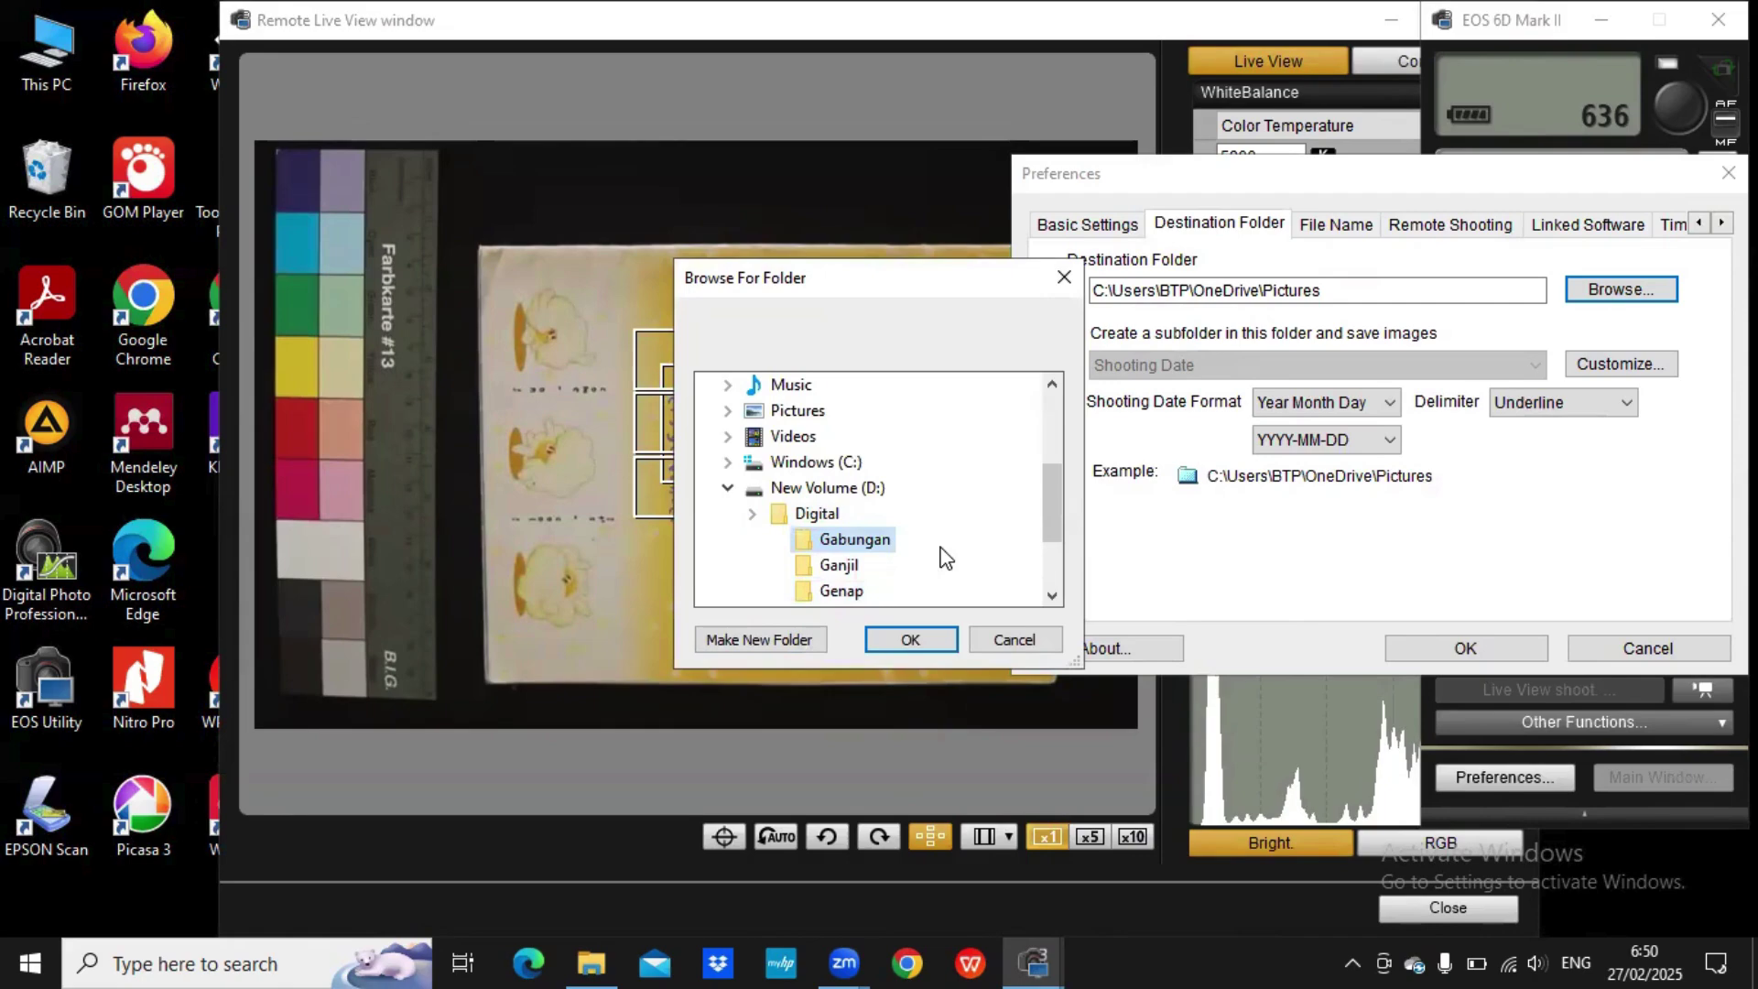
- Choose D:\Digital\Ganjil as the destination folder for captured images and apply the preferences
click(786, 499)
click(787, 511)
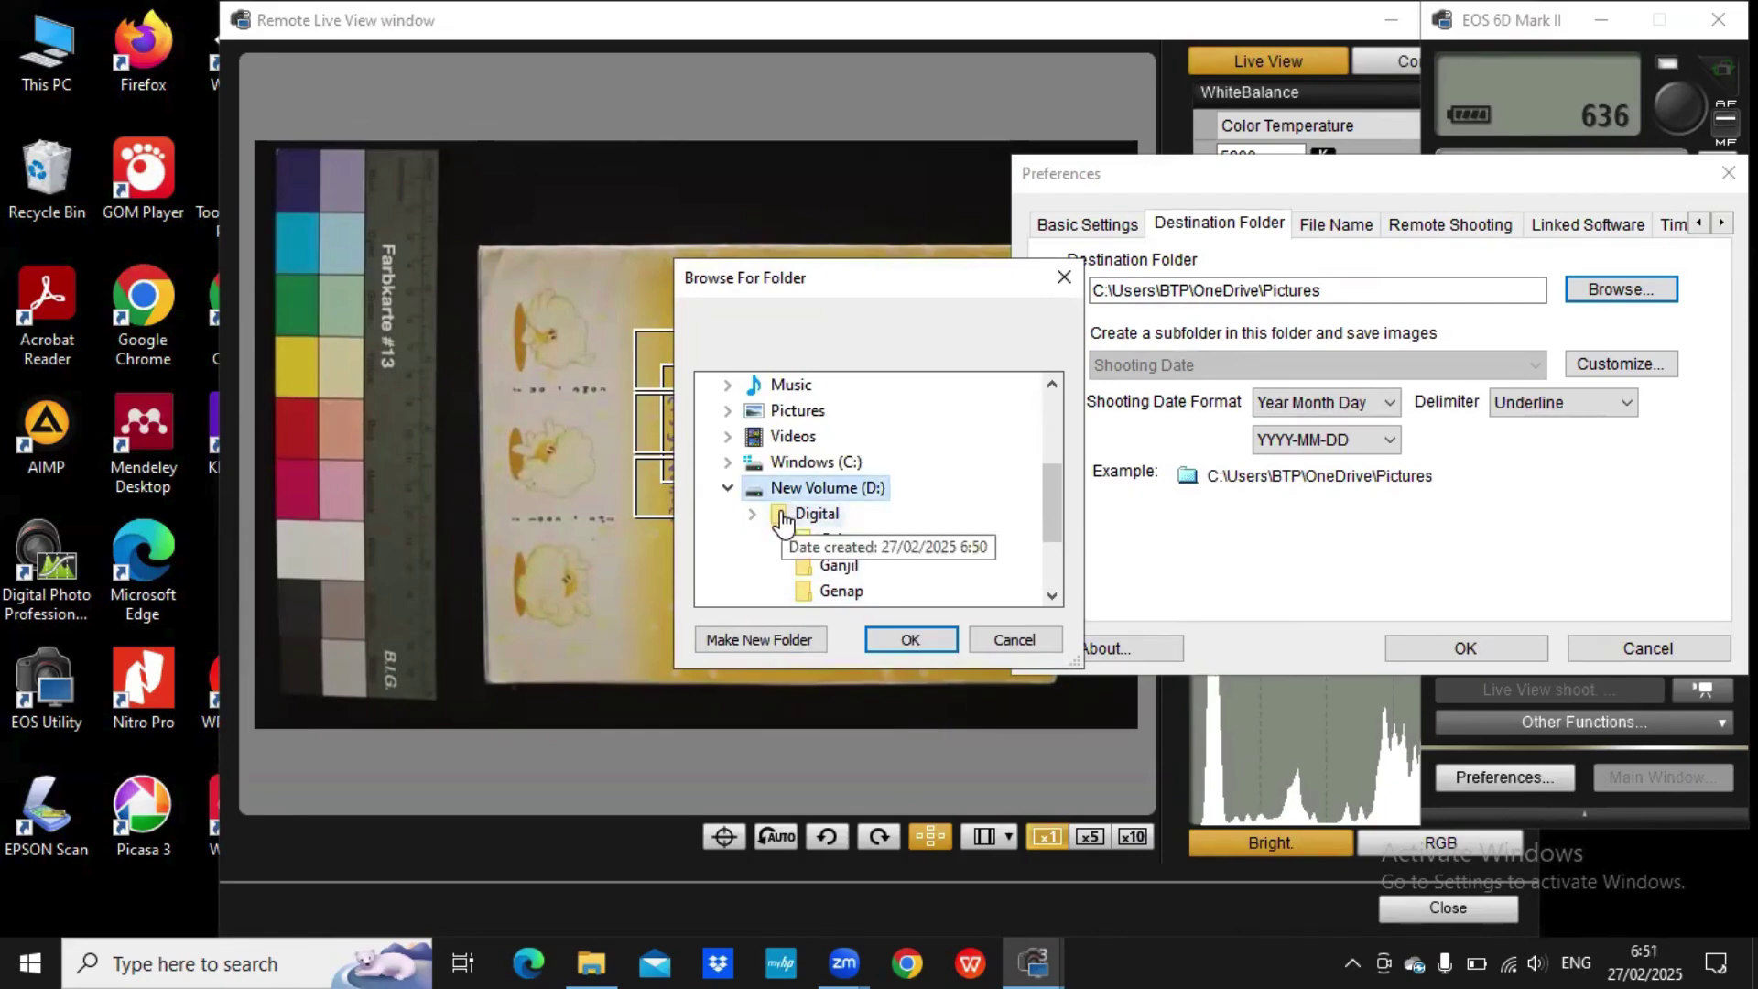
click(835, 568)
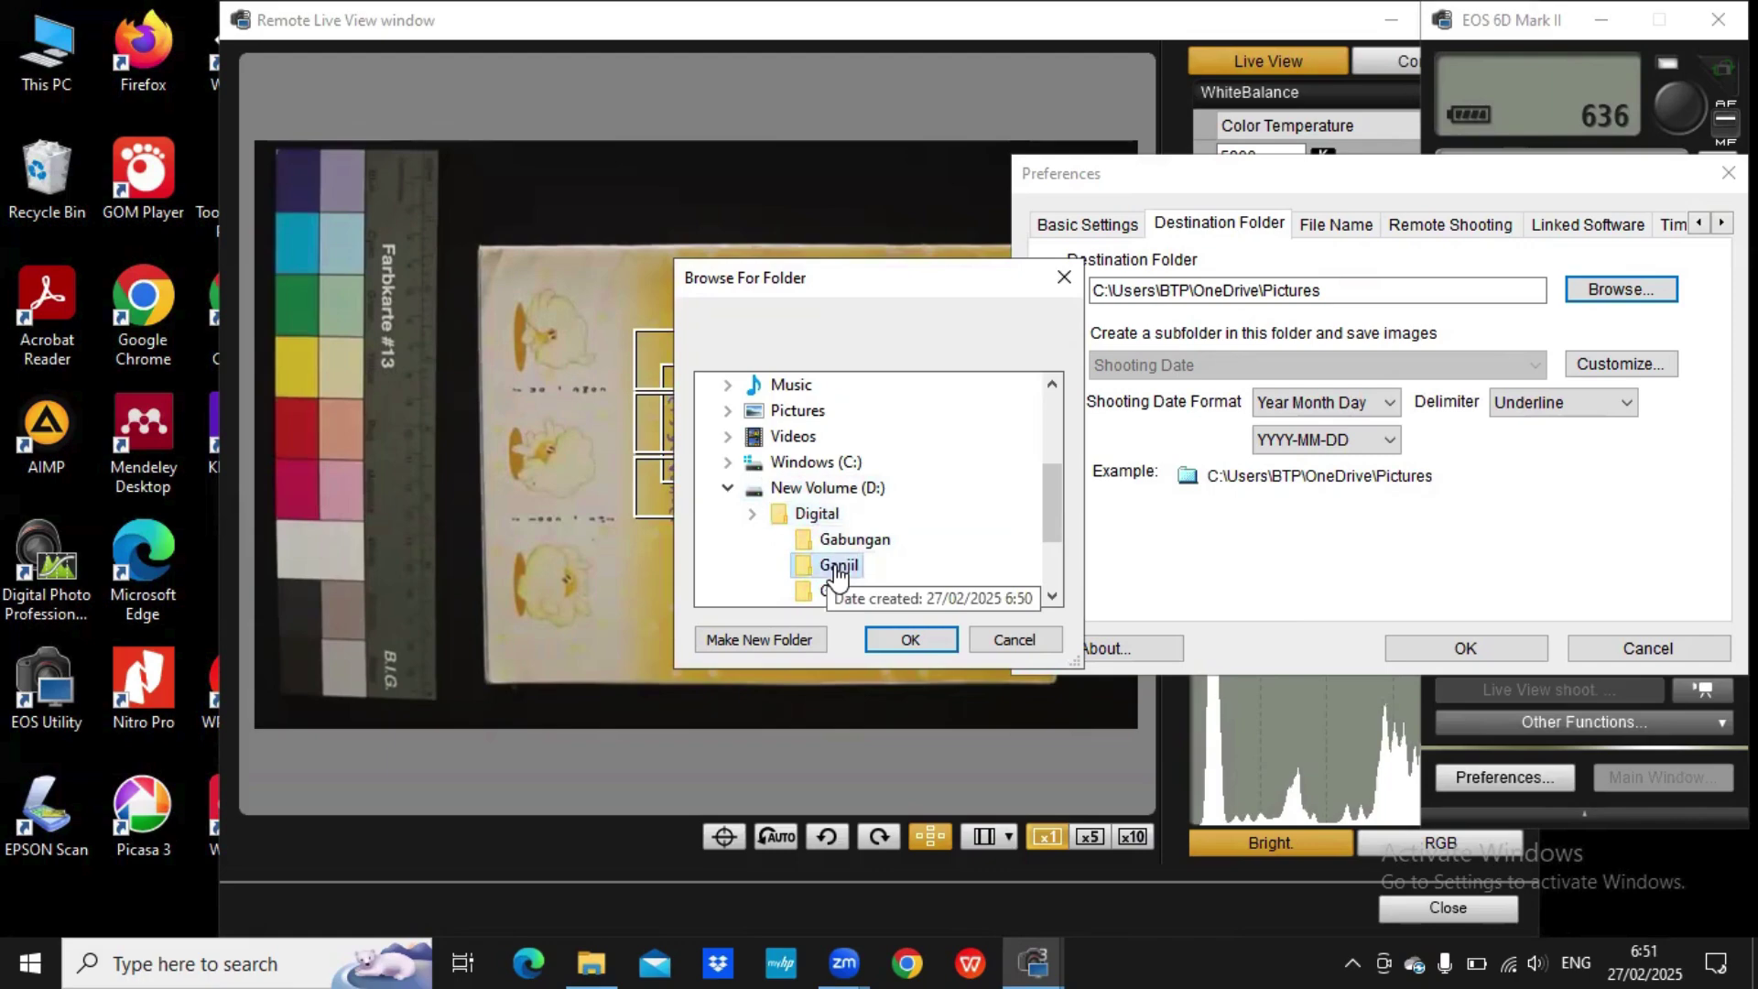
click(923, 639)
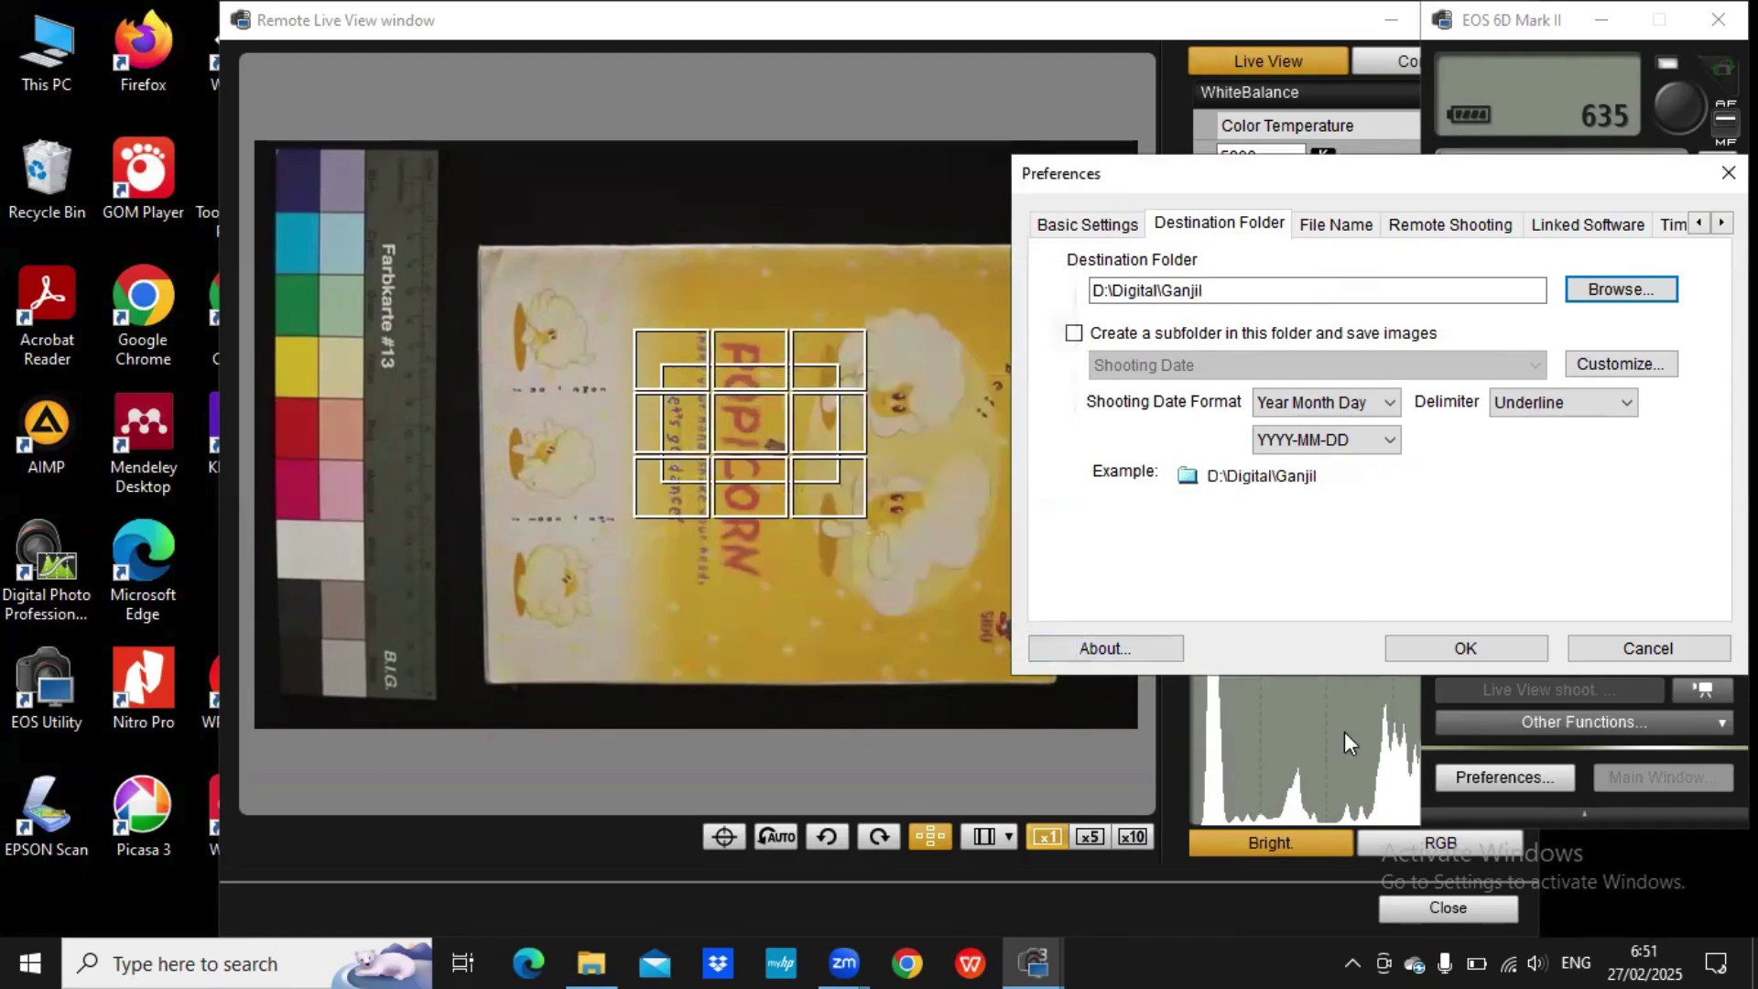
click(1465, 654)
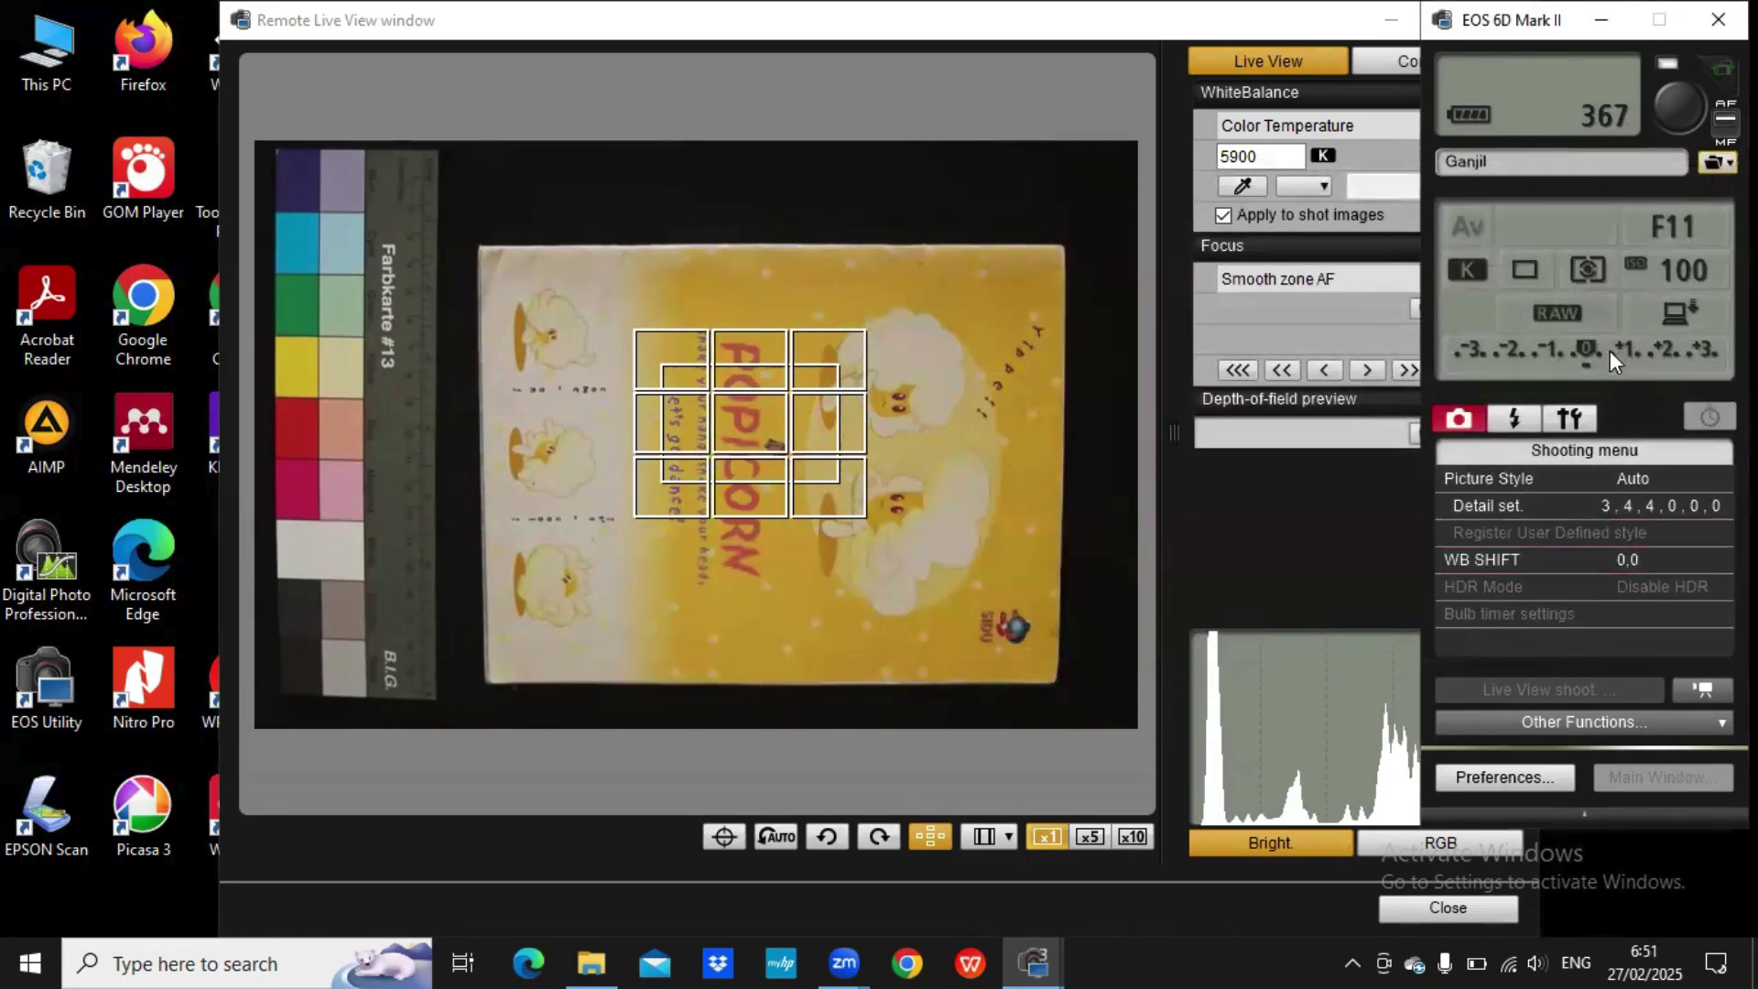
- Select RAW 6240x4160 as the image quality and return to the Remote Live View window
click(1530, 317)
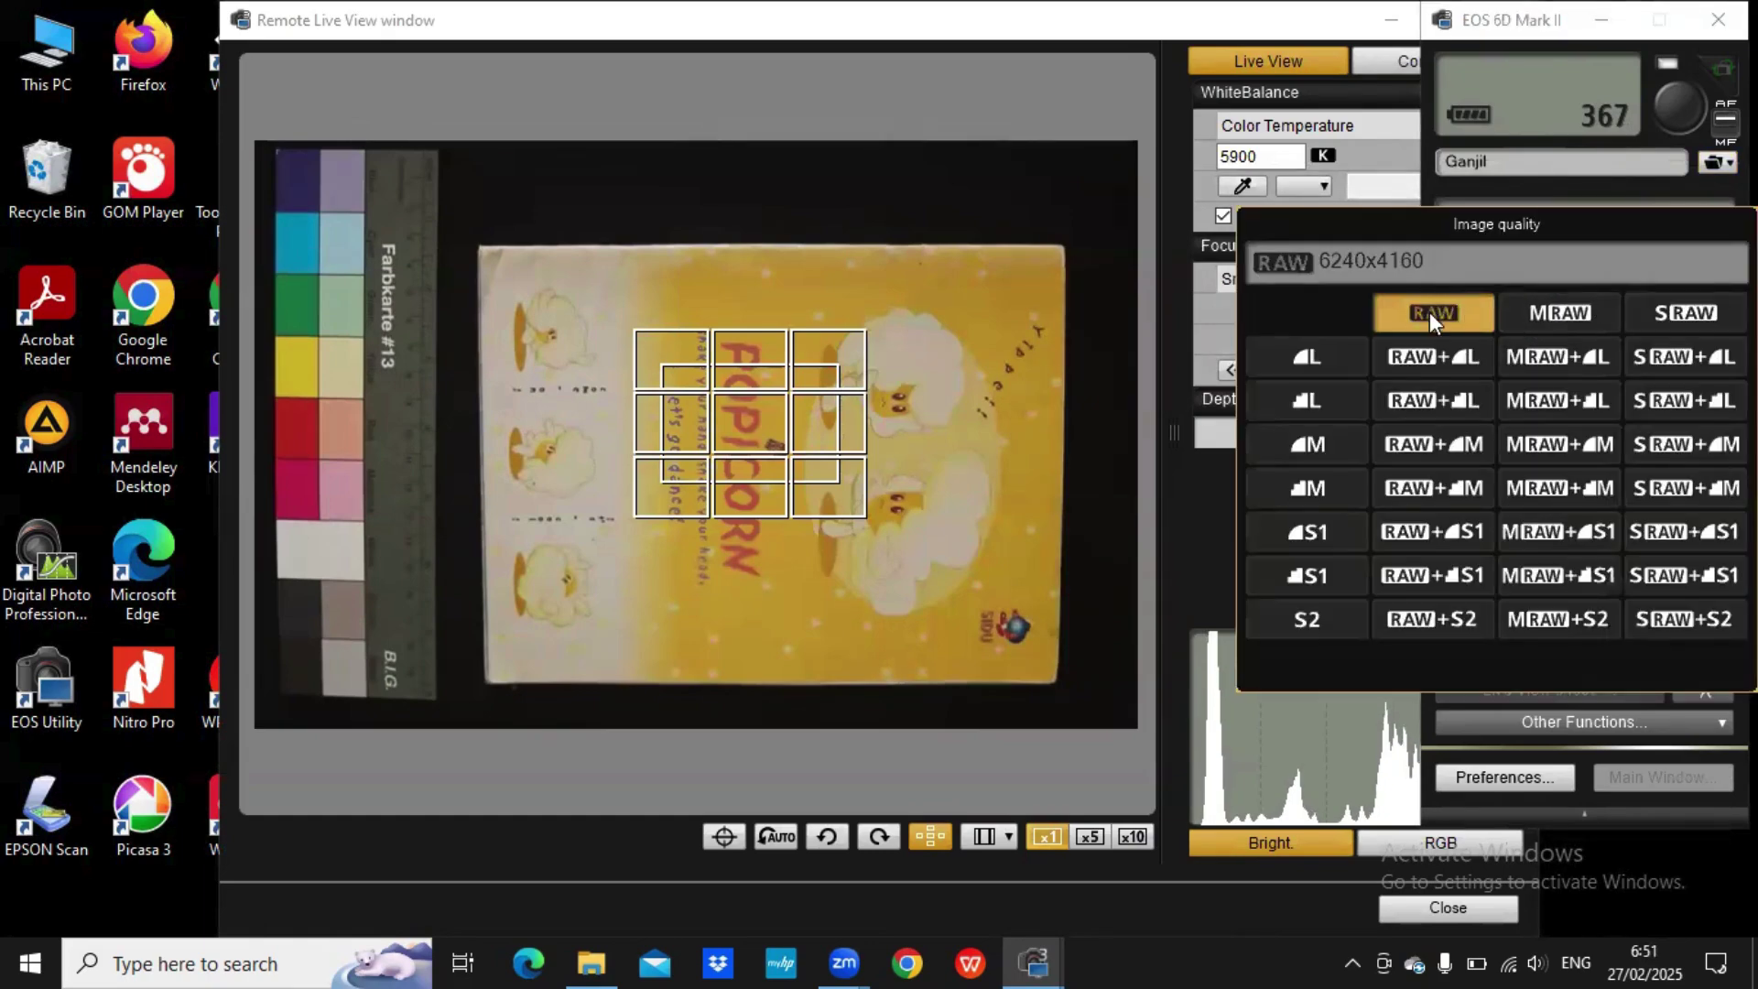
click(1430, 312)
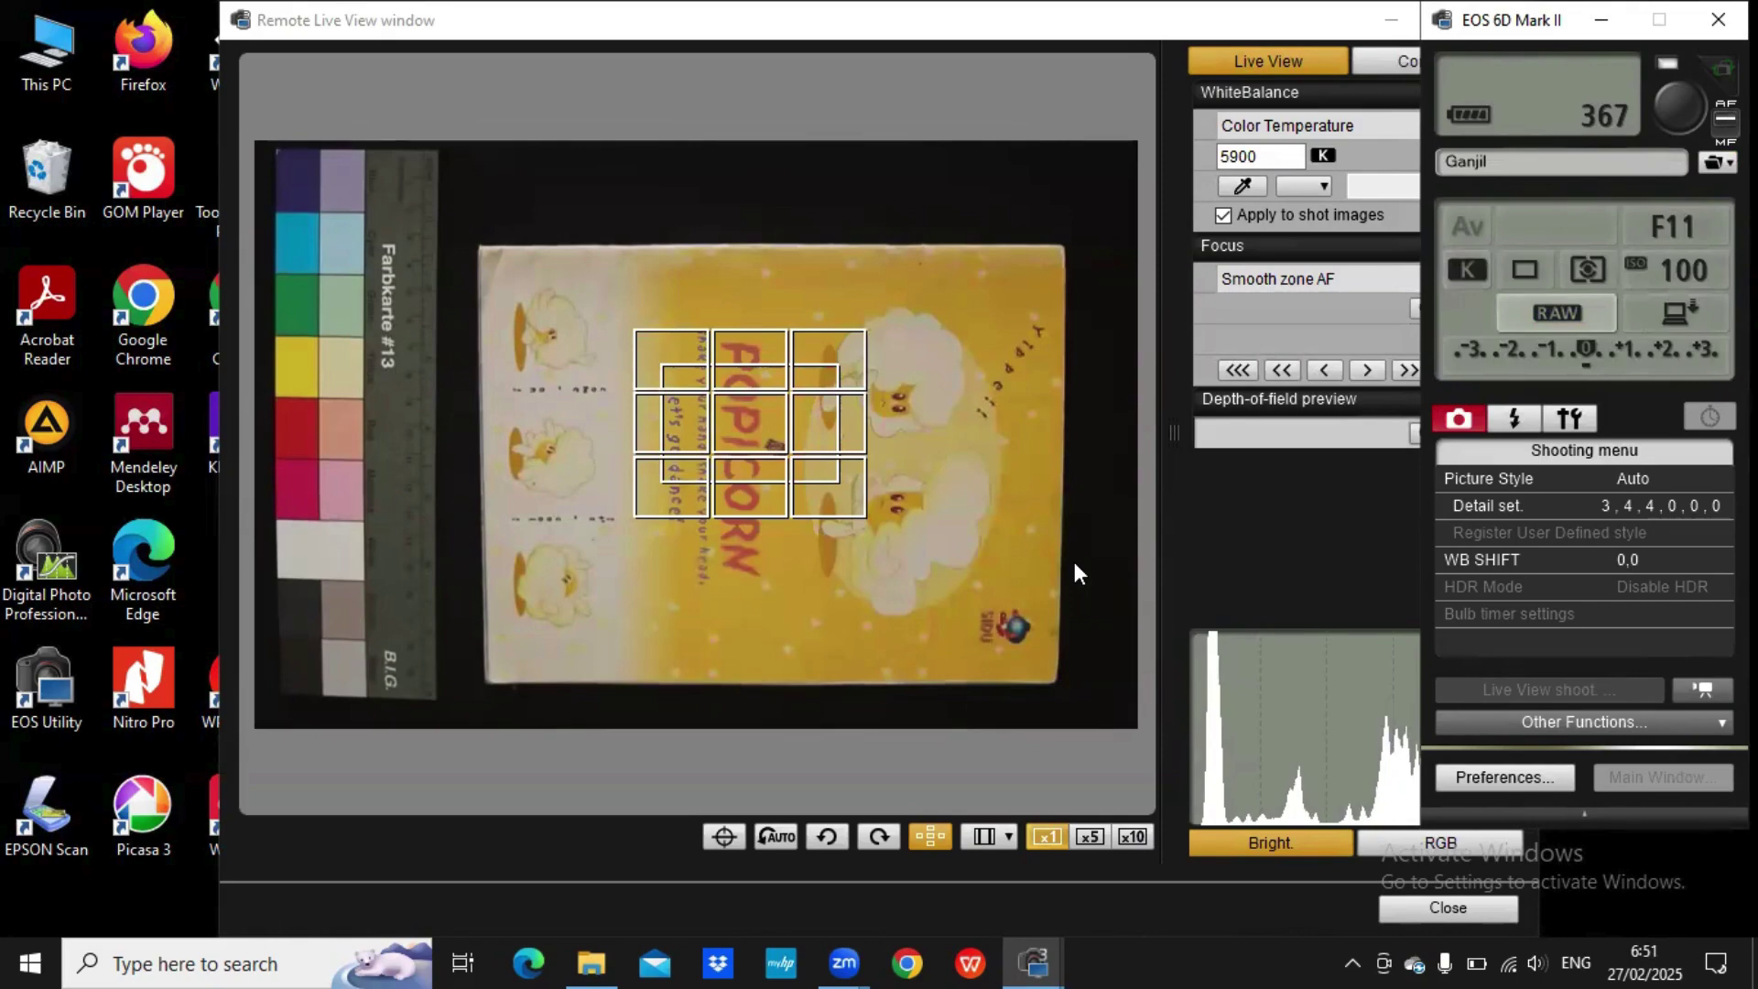
click(1333, 470)
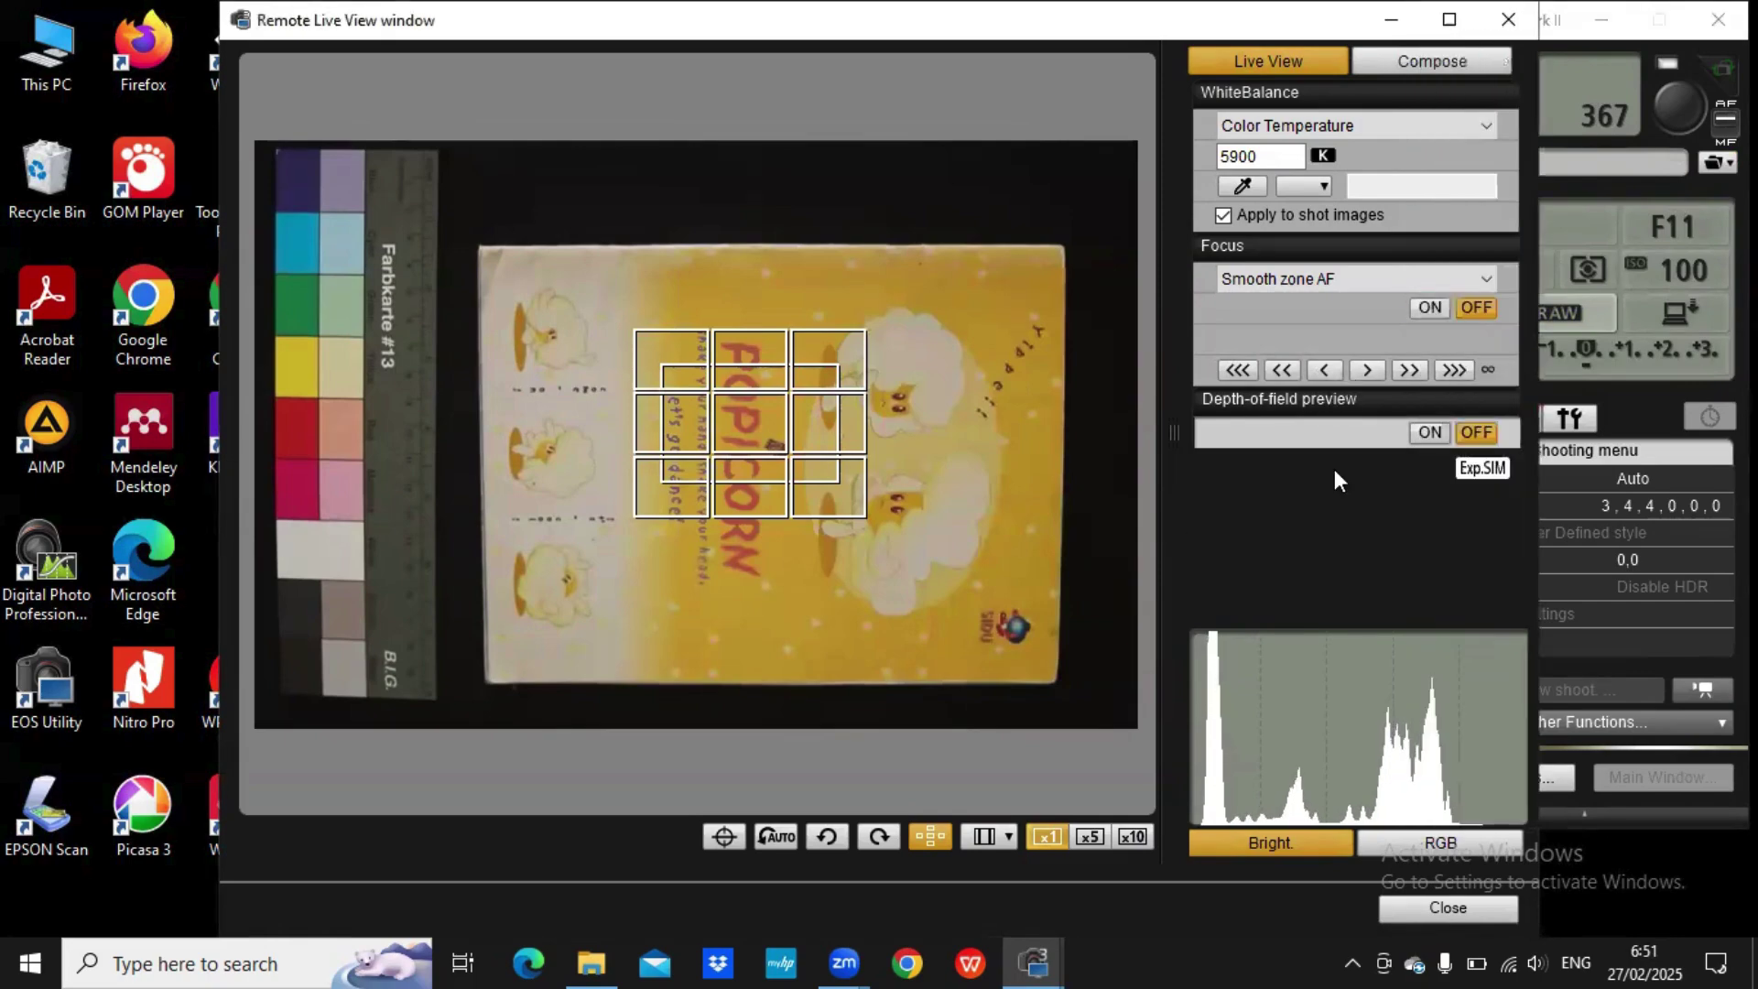
- Focus the Live View on the book cover with Smooth zone AF and check the depth-of-field preview
click(1426, 311)
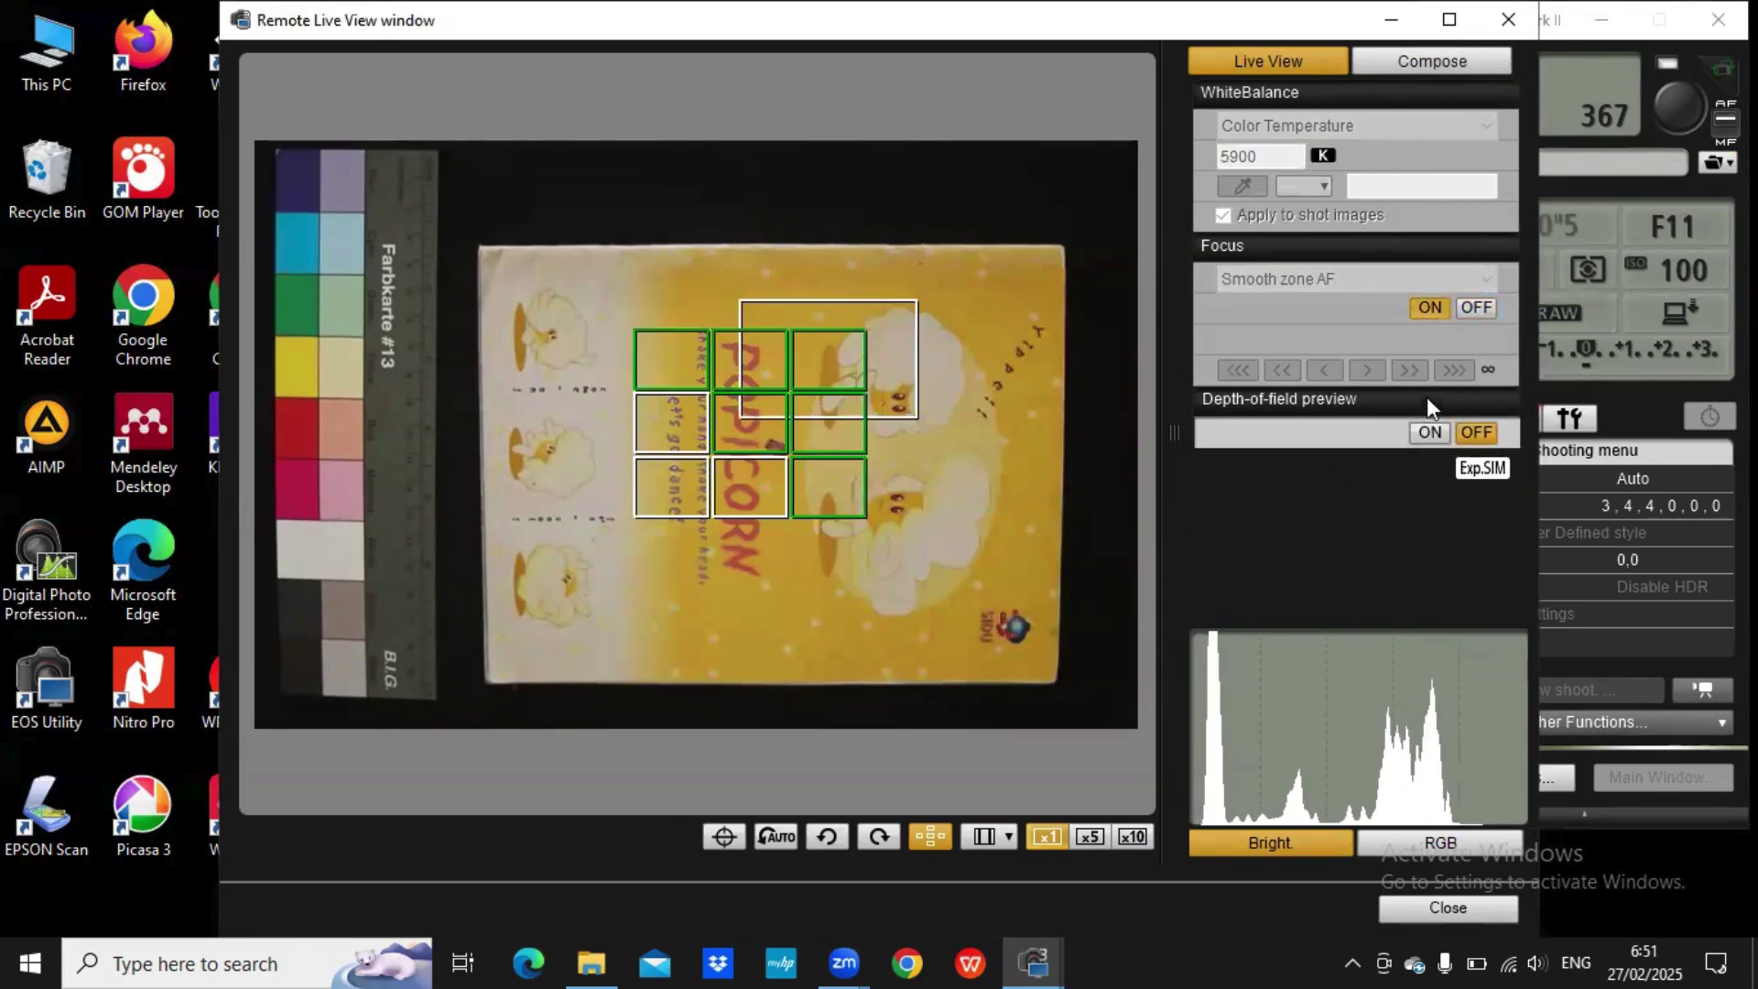
click(1430, 432)
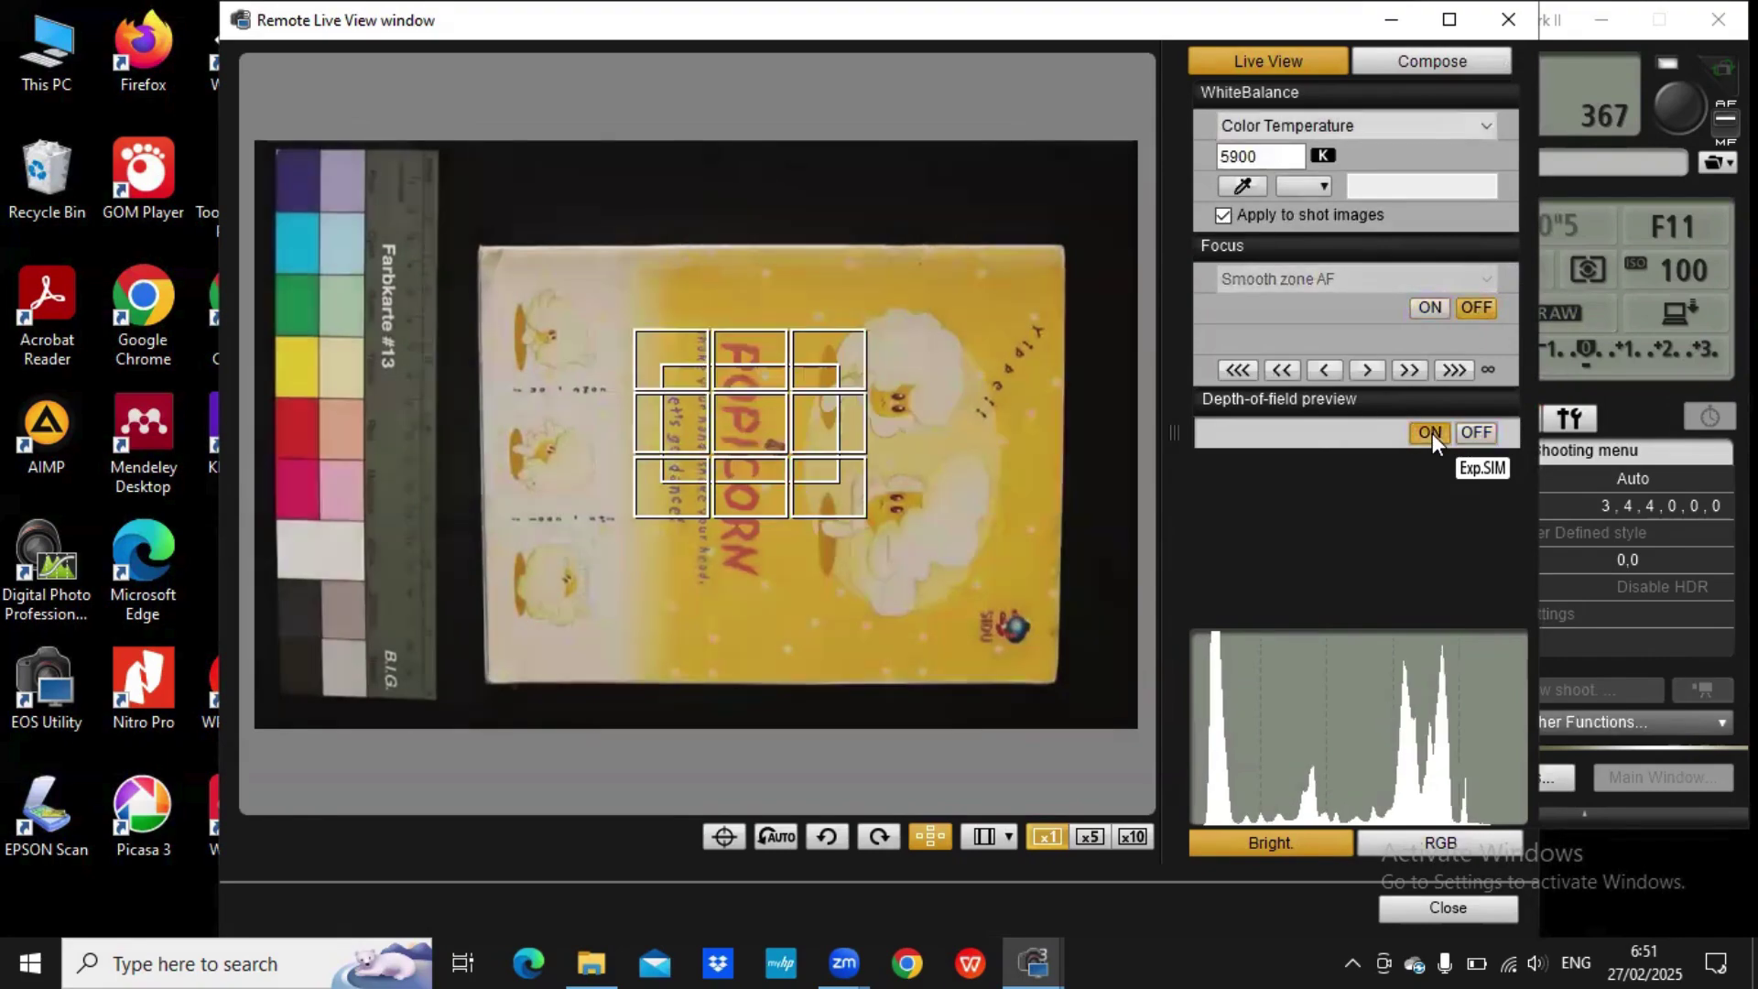
click(1431, 311)
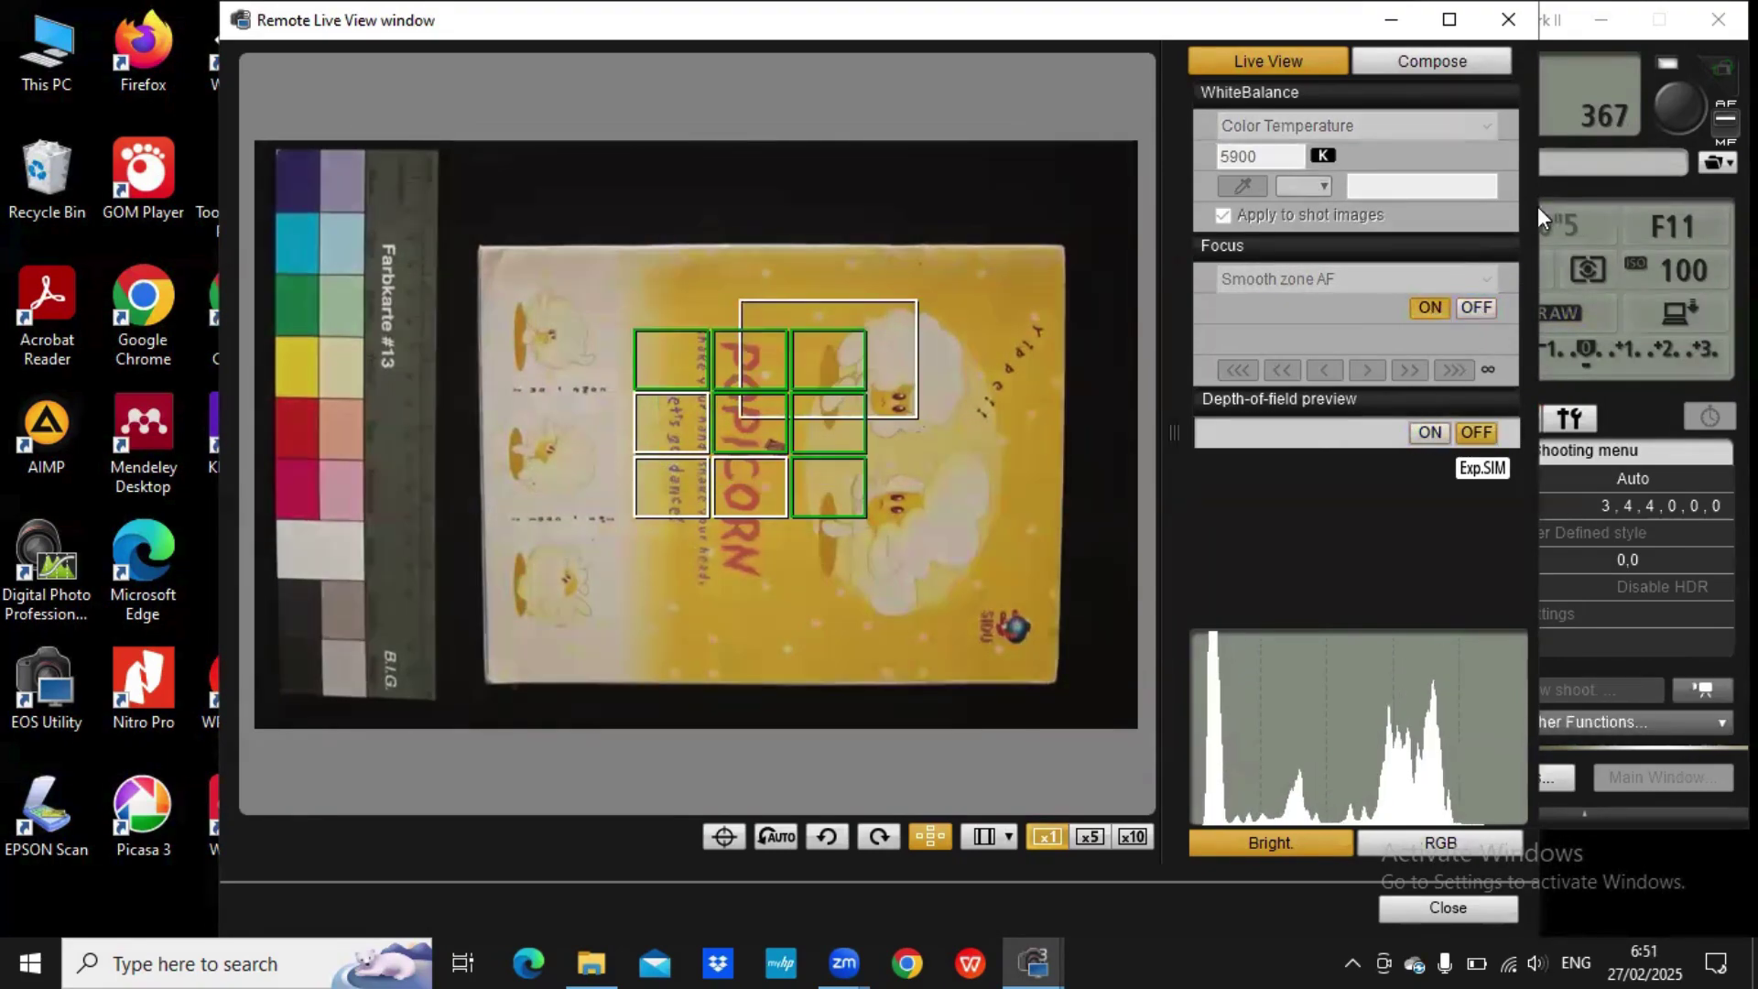
- Photograph the front cover and the odd pages of the book into the Ganjil folder
click(1672, 107)
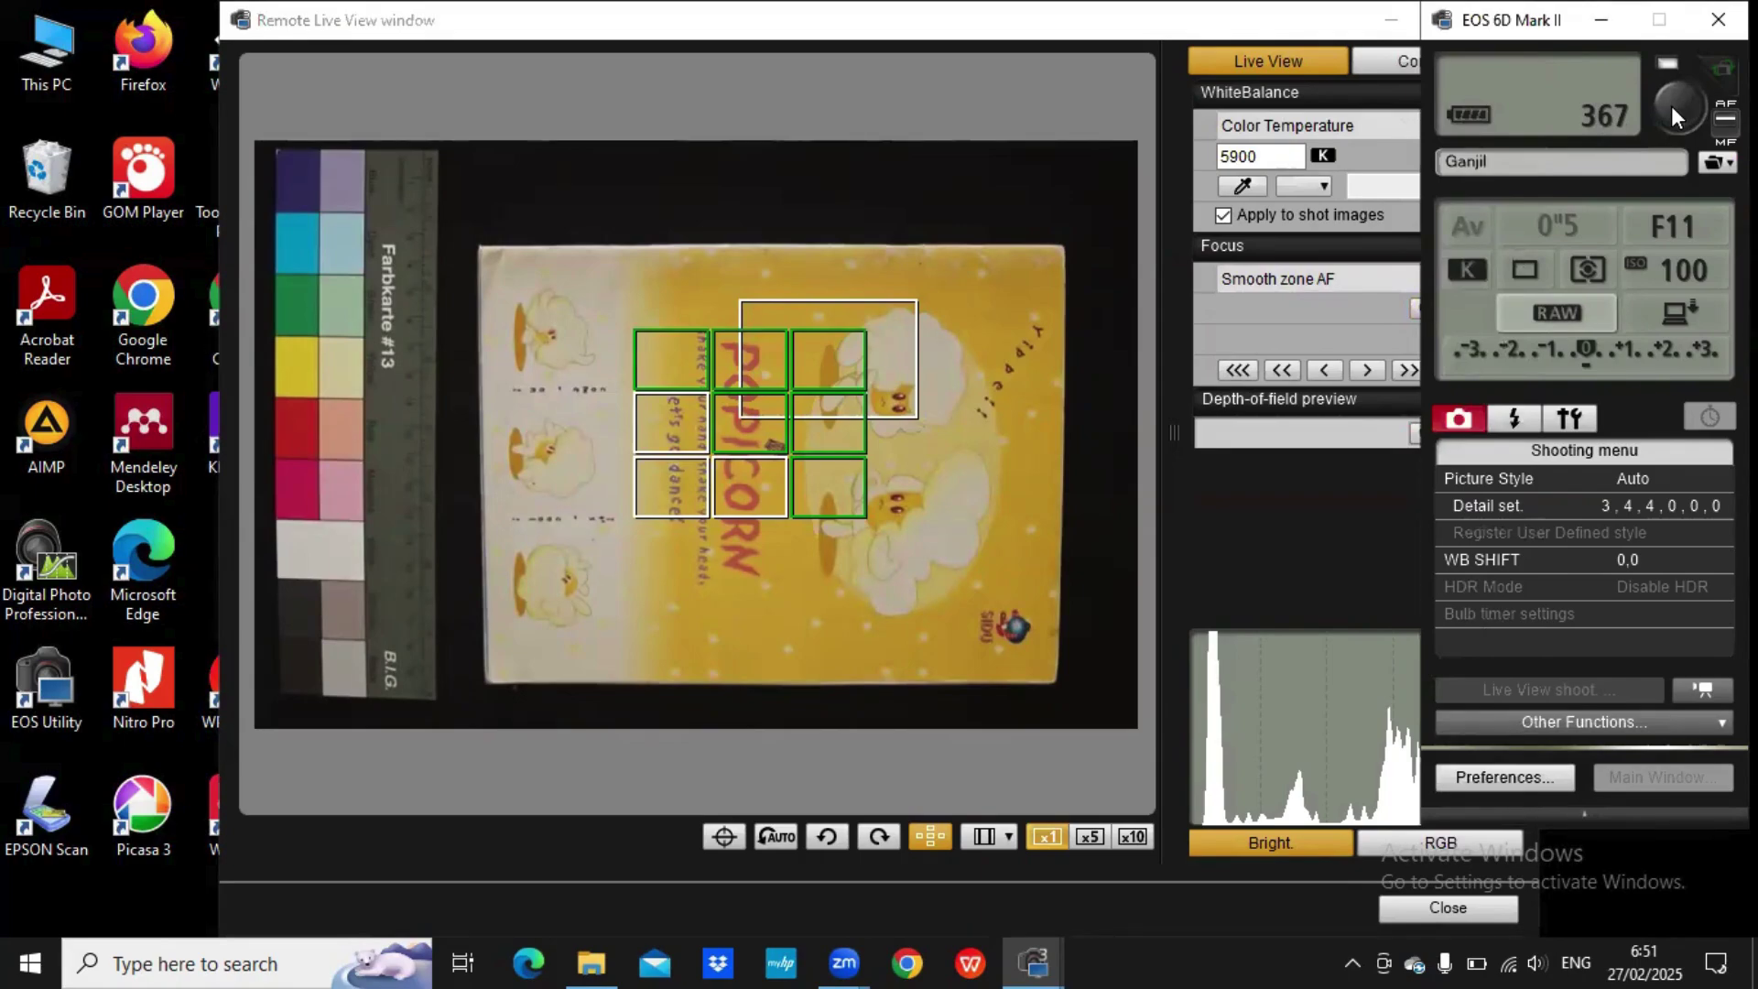
click(1672, 106)
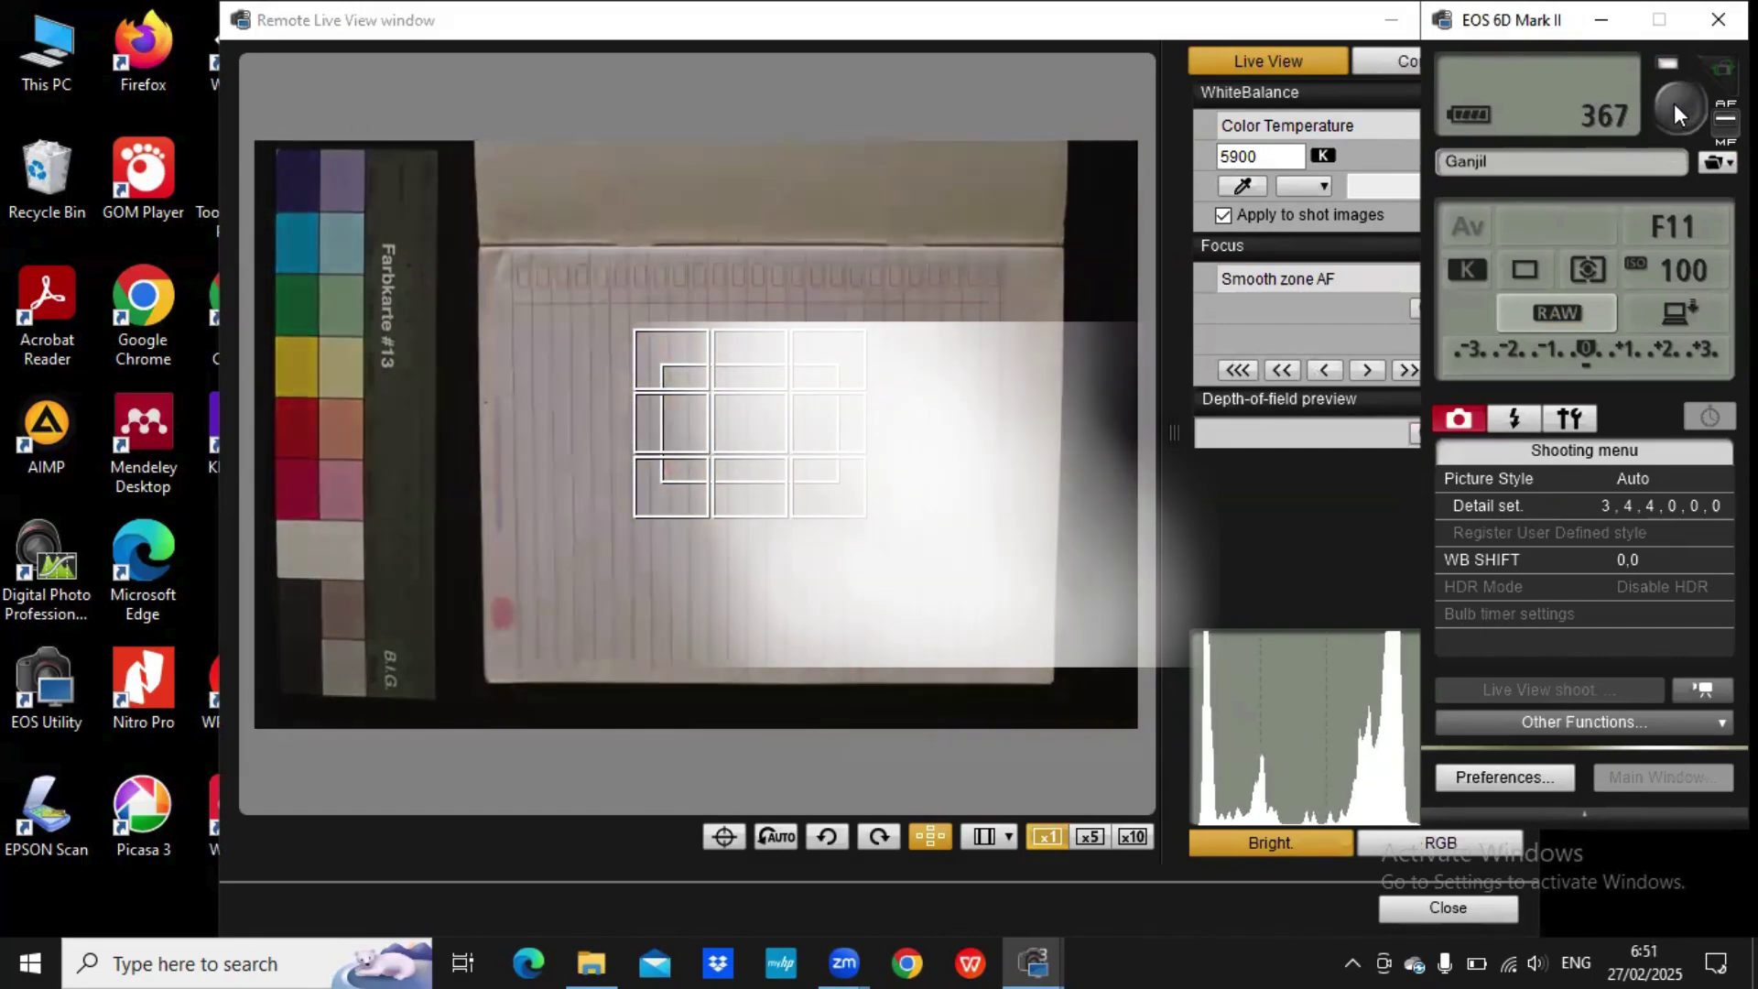
click(1677, 103)
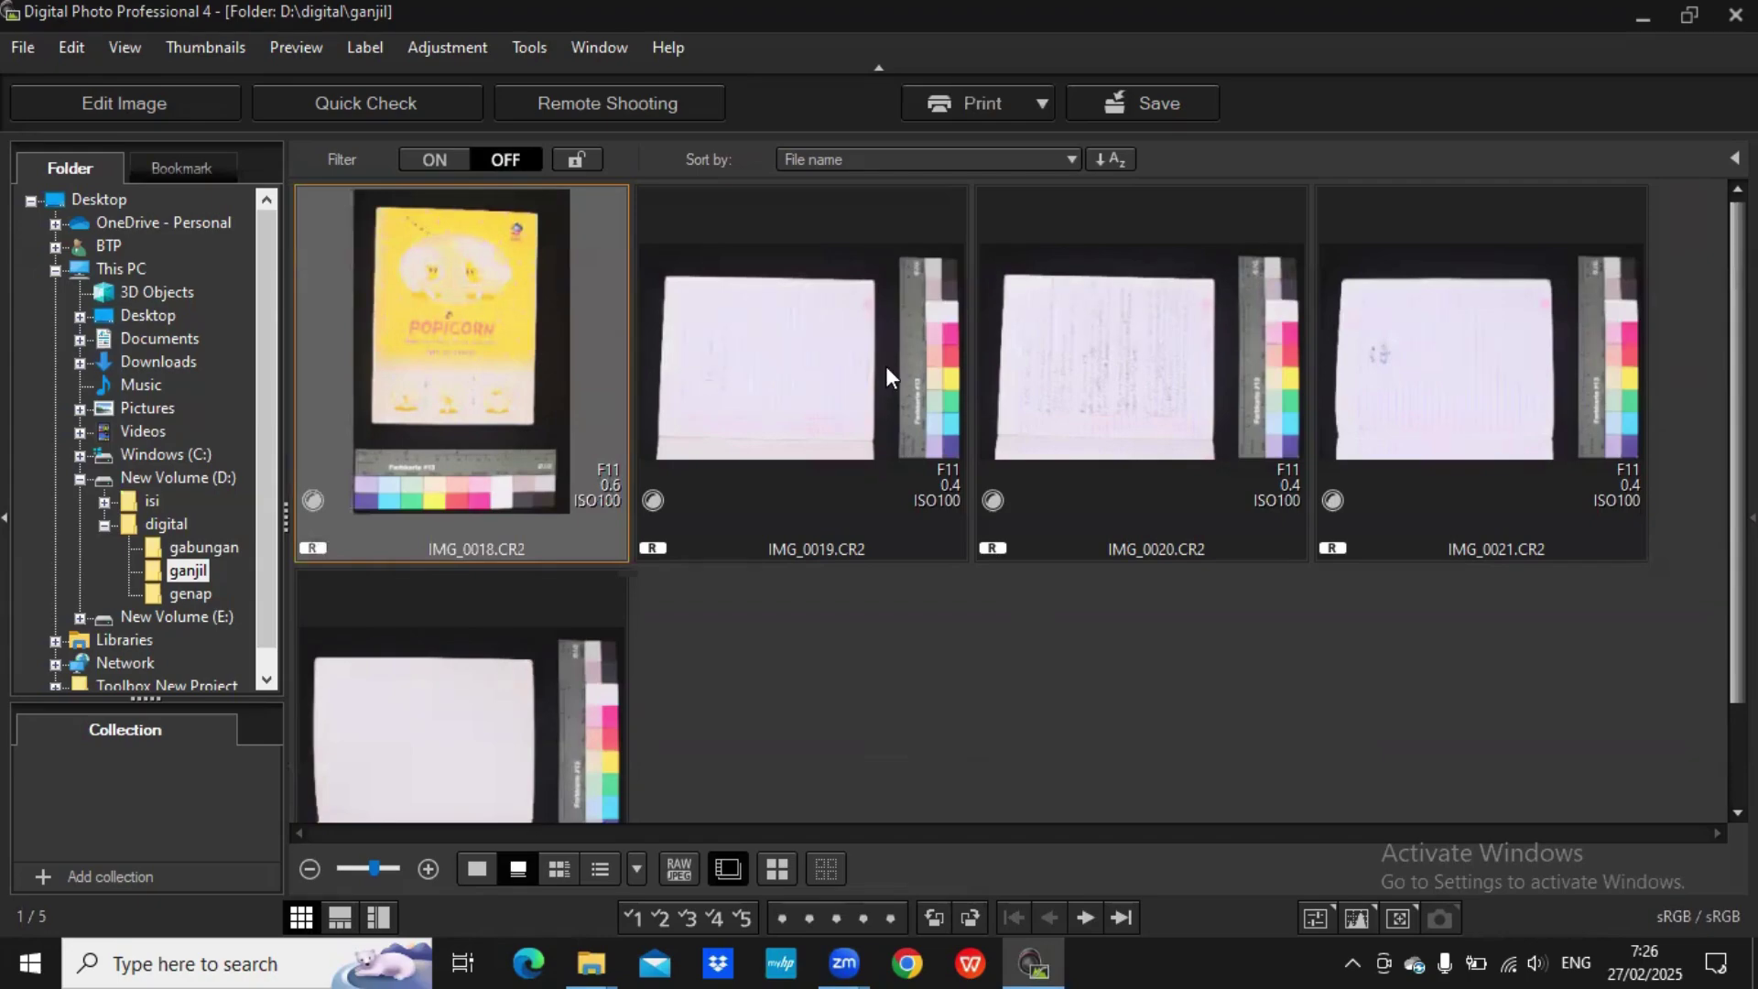
double_click(482, 701)
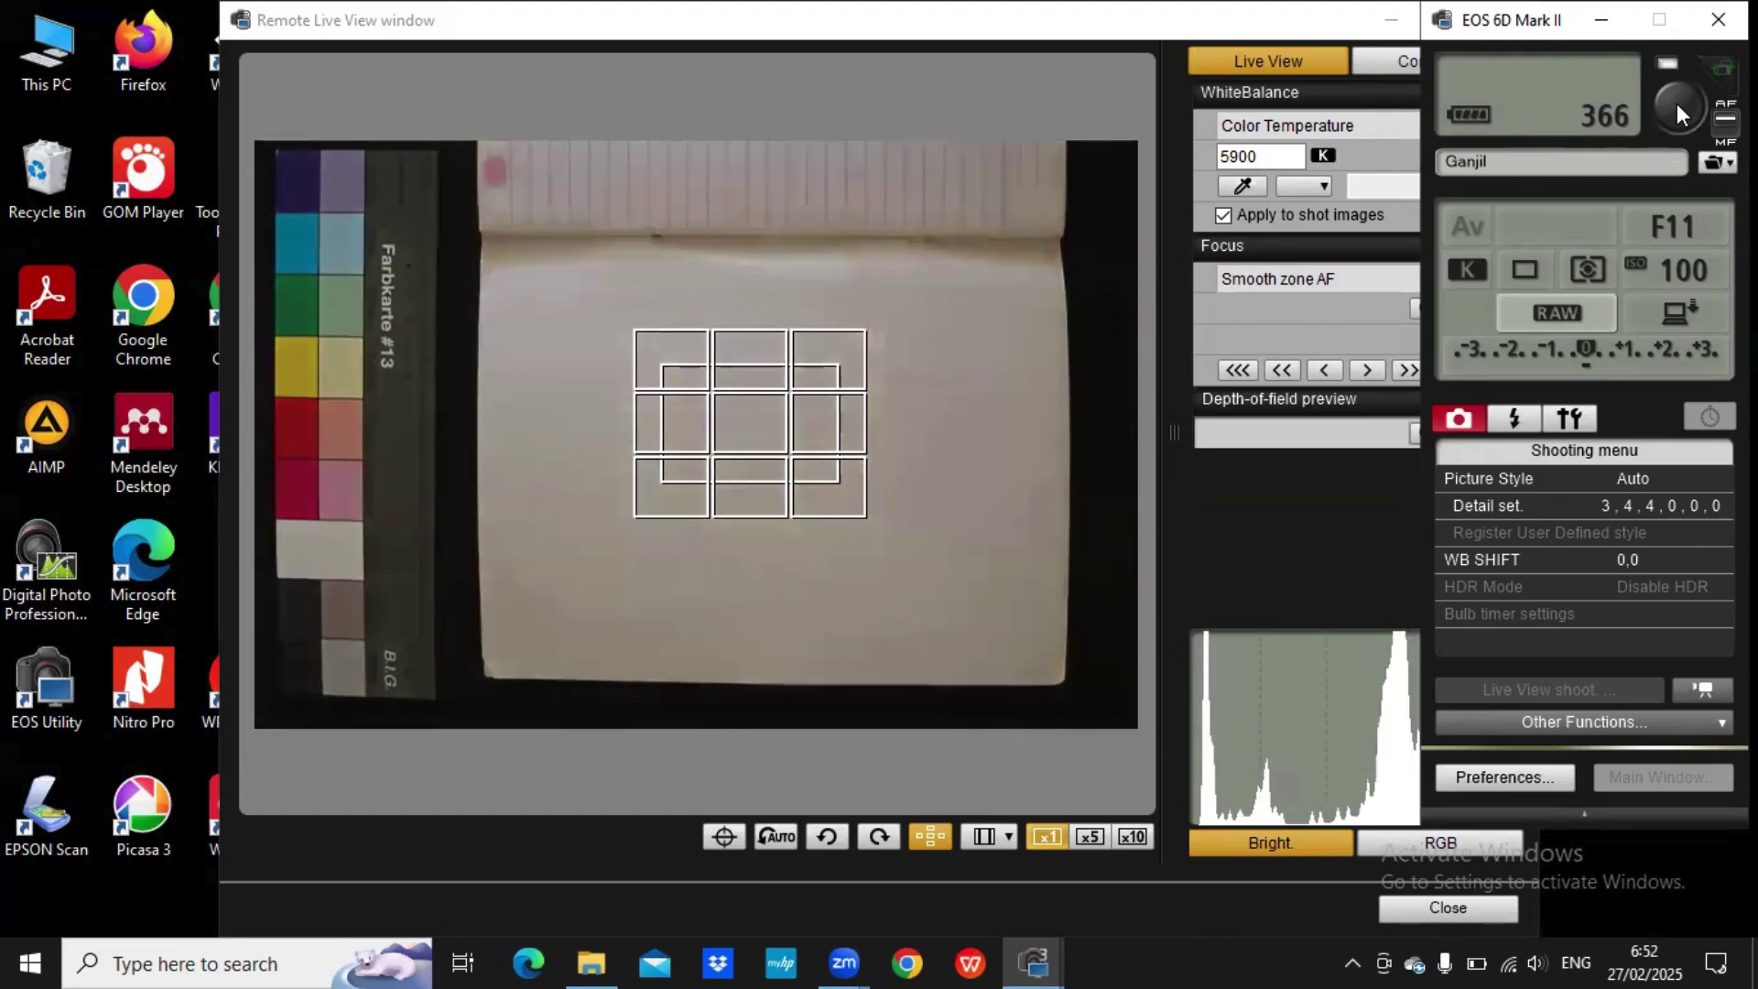
click(1677, 97)
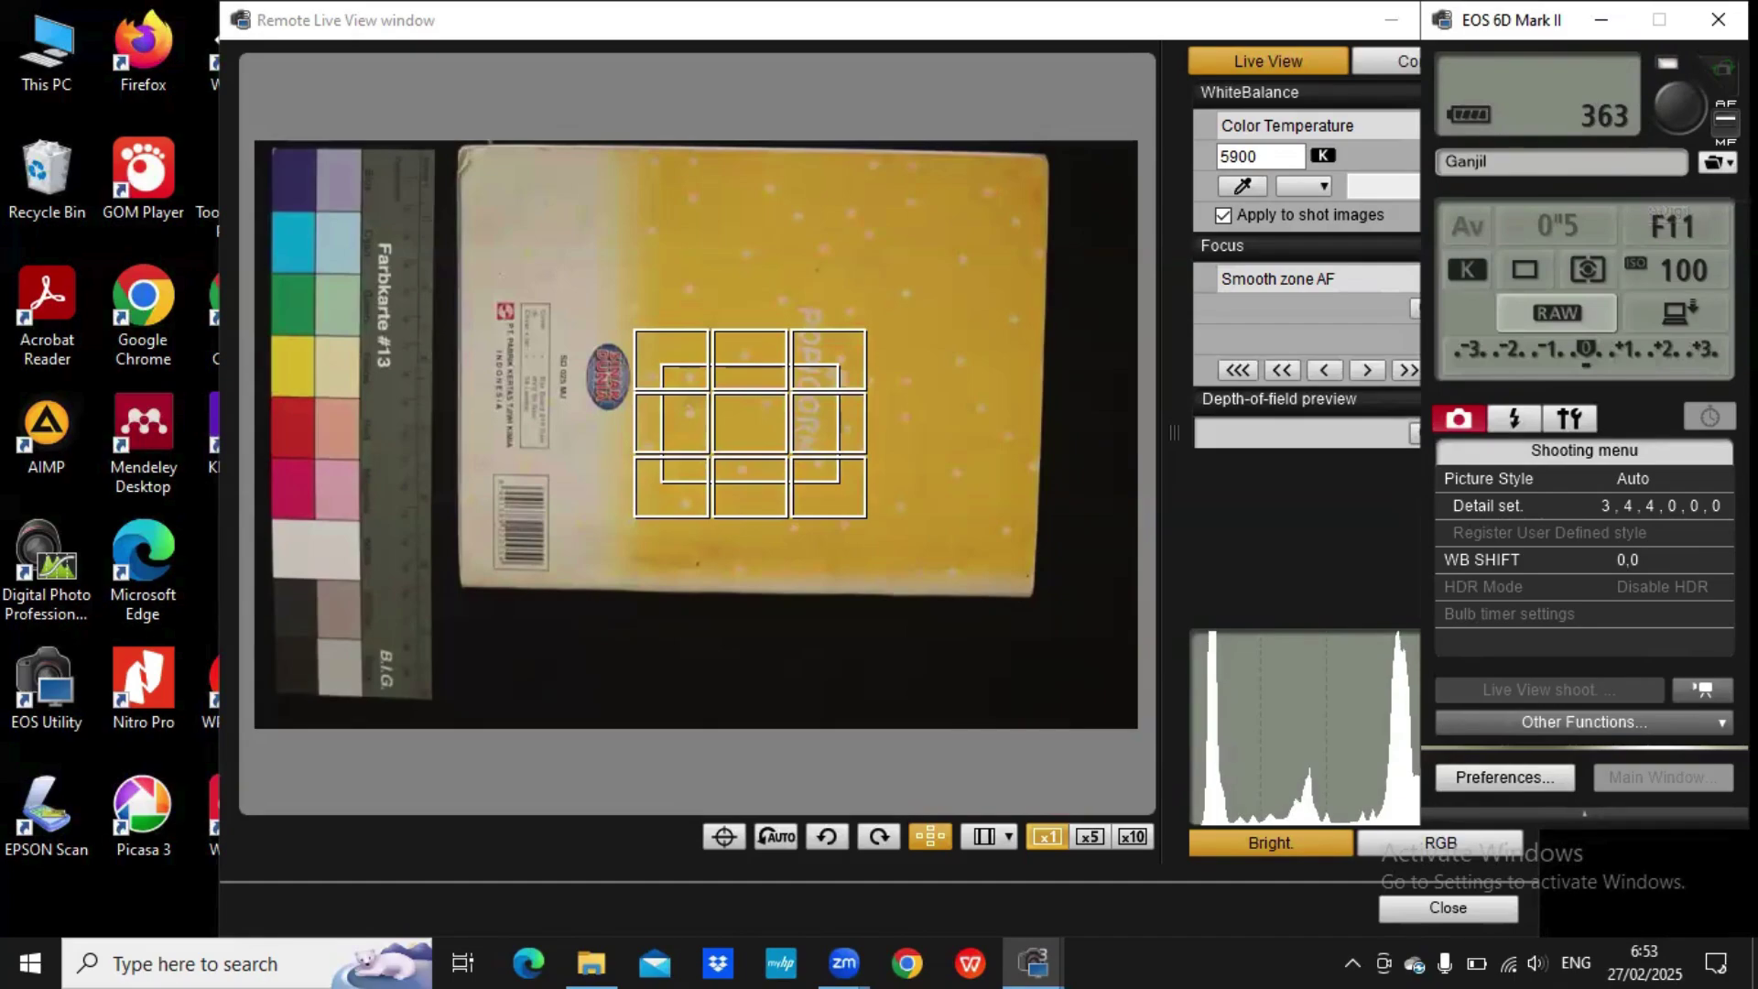
- Change the destination folder for captured images to D:\Digital\Genap and apply the preferences
click(1504, 776)
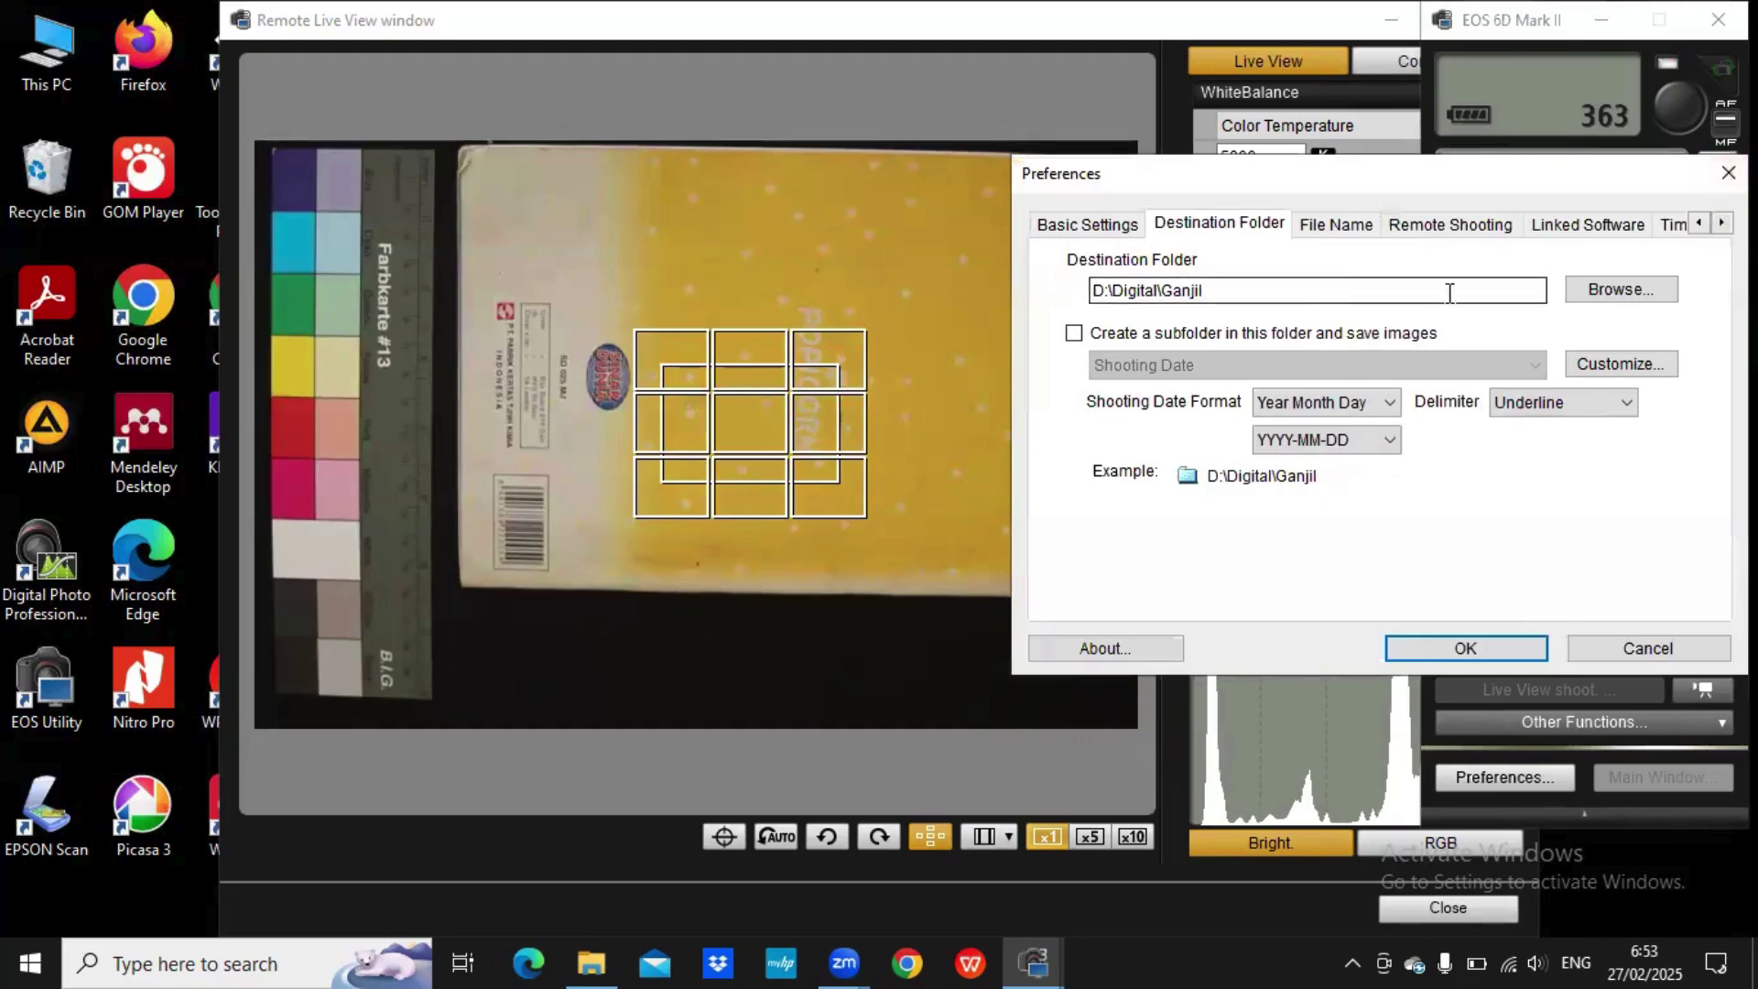
click(1591, 288)
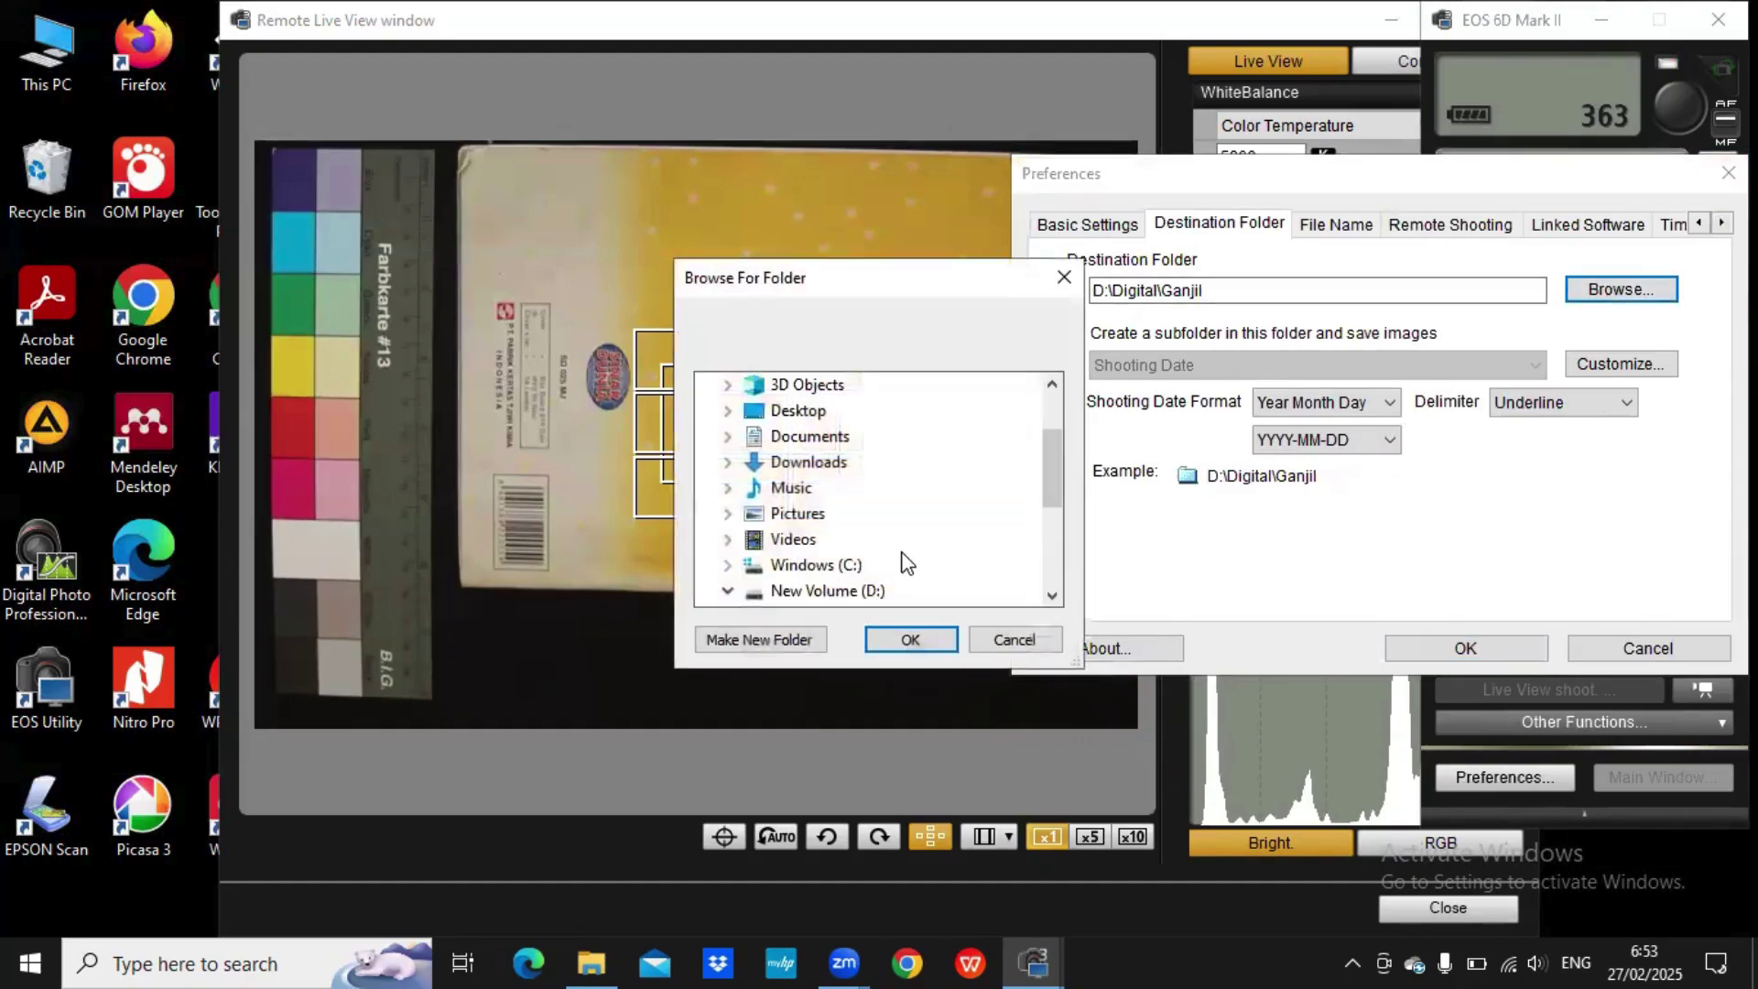
click(1055, 599)
click(1055, 600)
click(1055, 600)
click(1055, 600)
click(1054, 599)
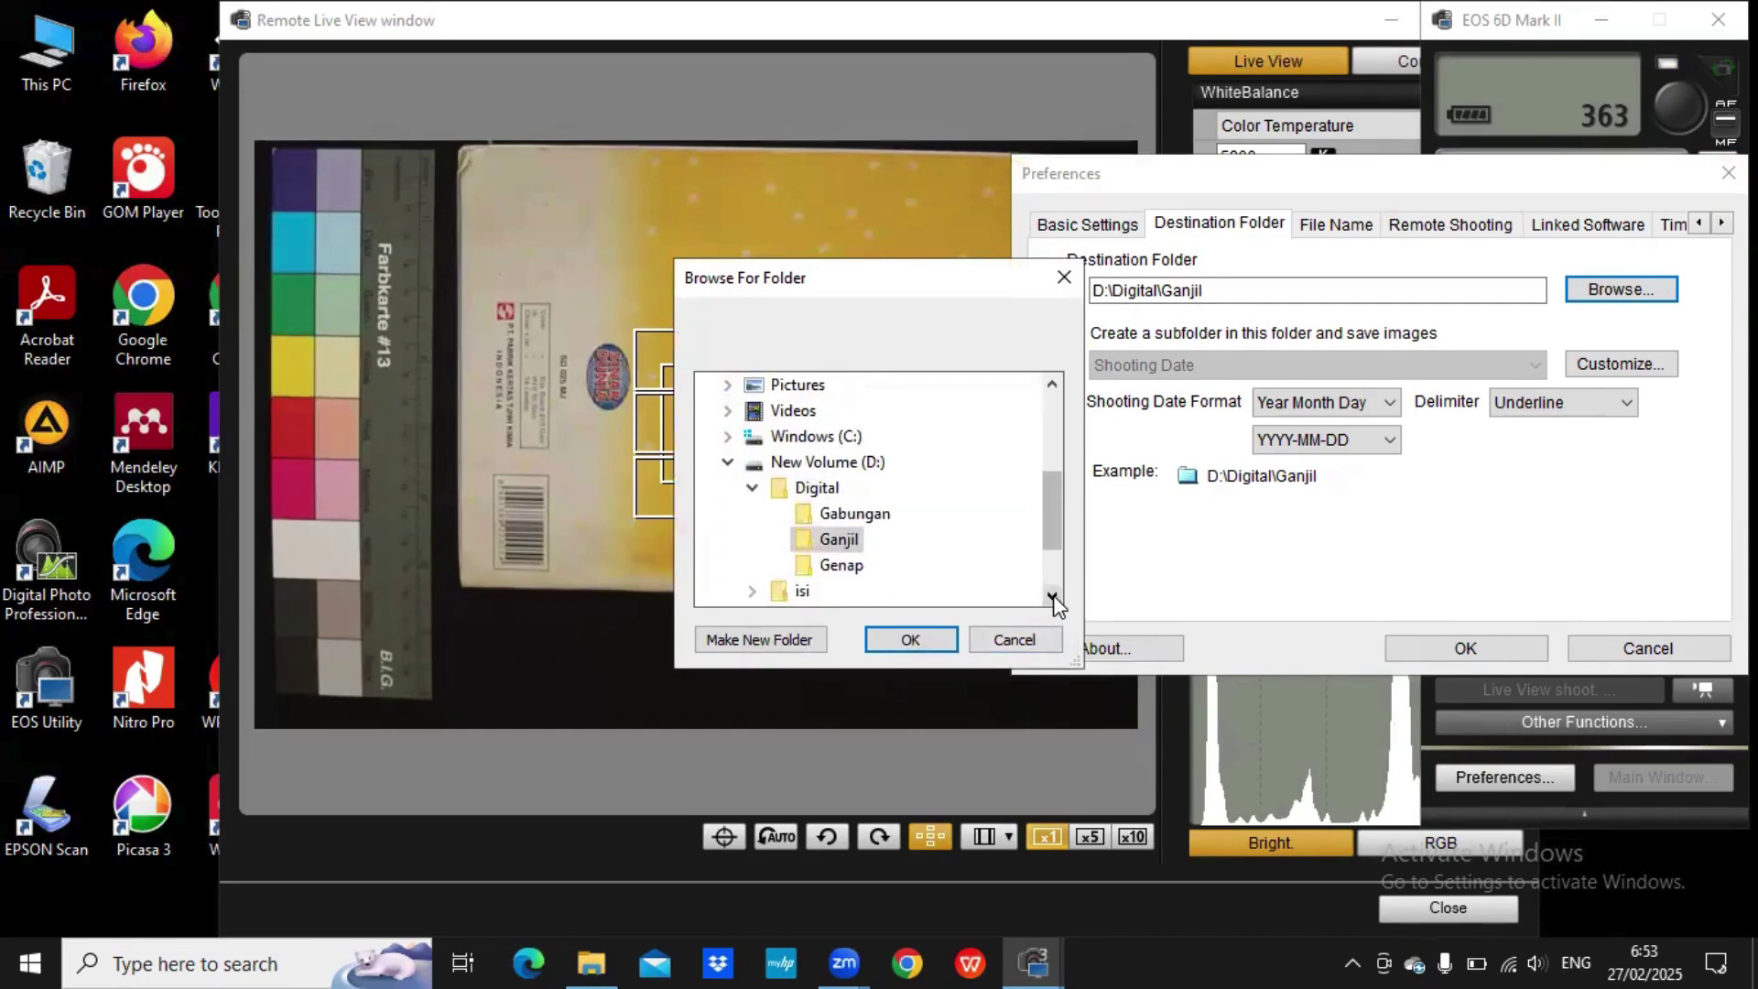
click(838, 565)
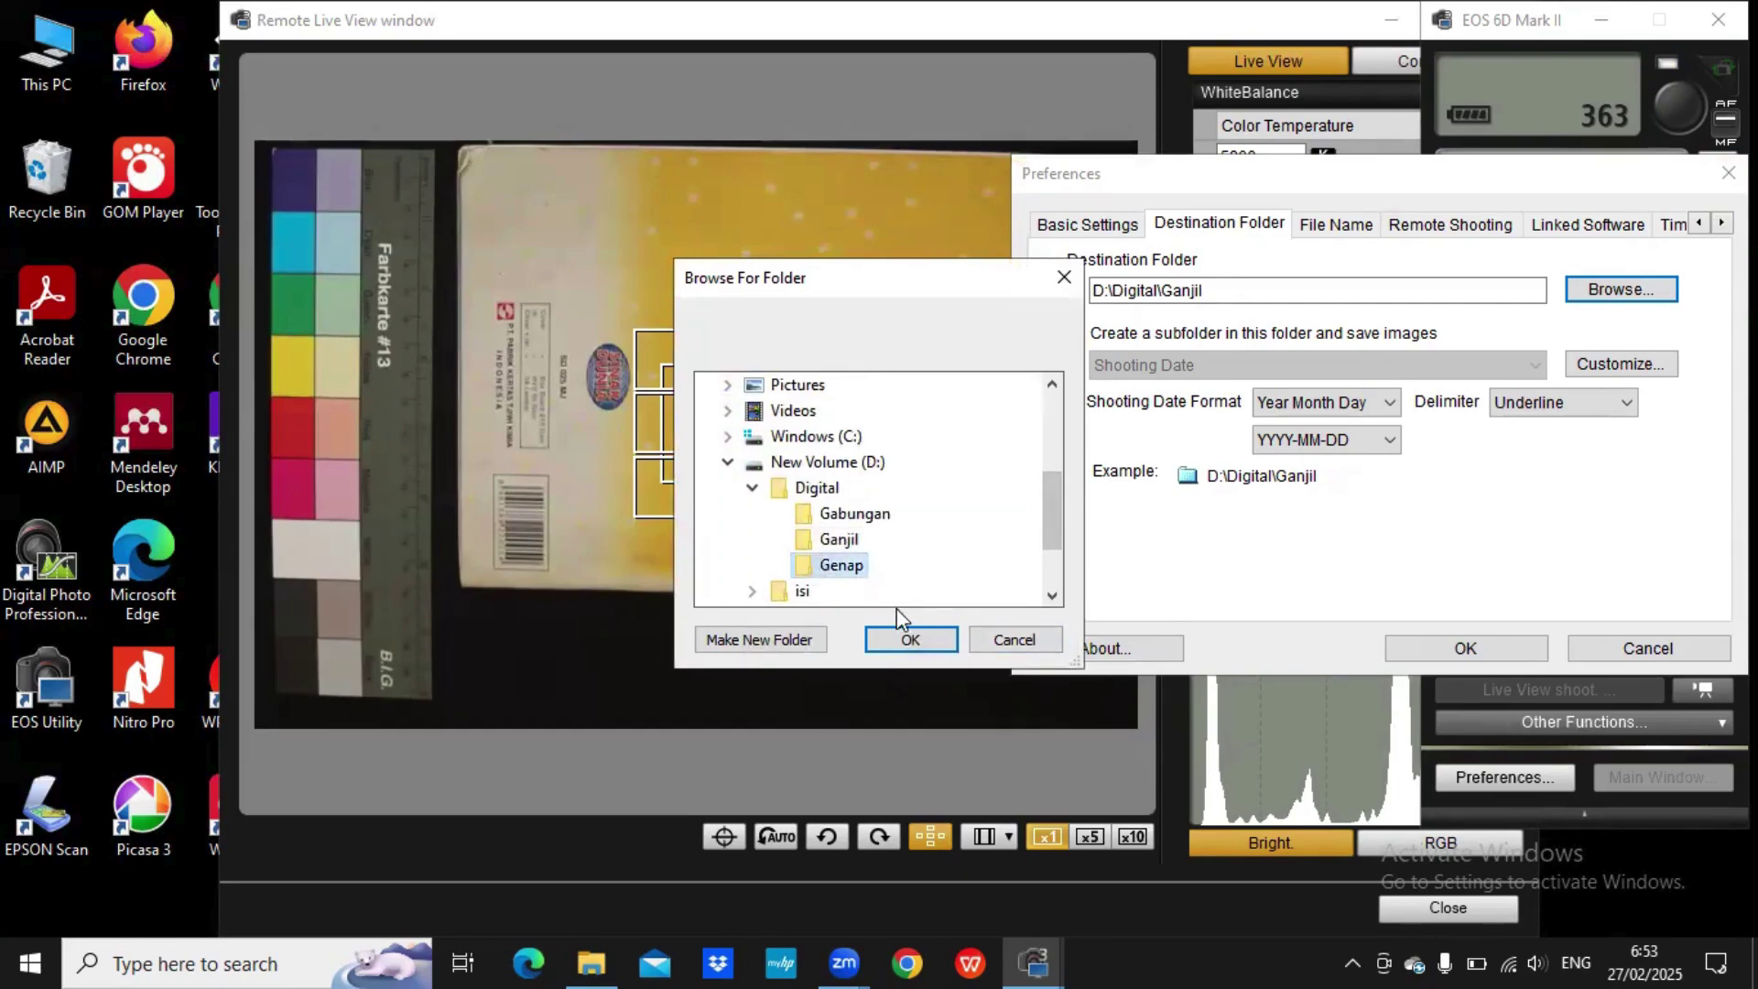
click(913, 640)
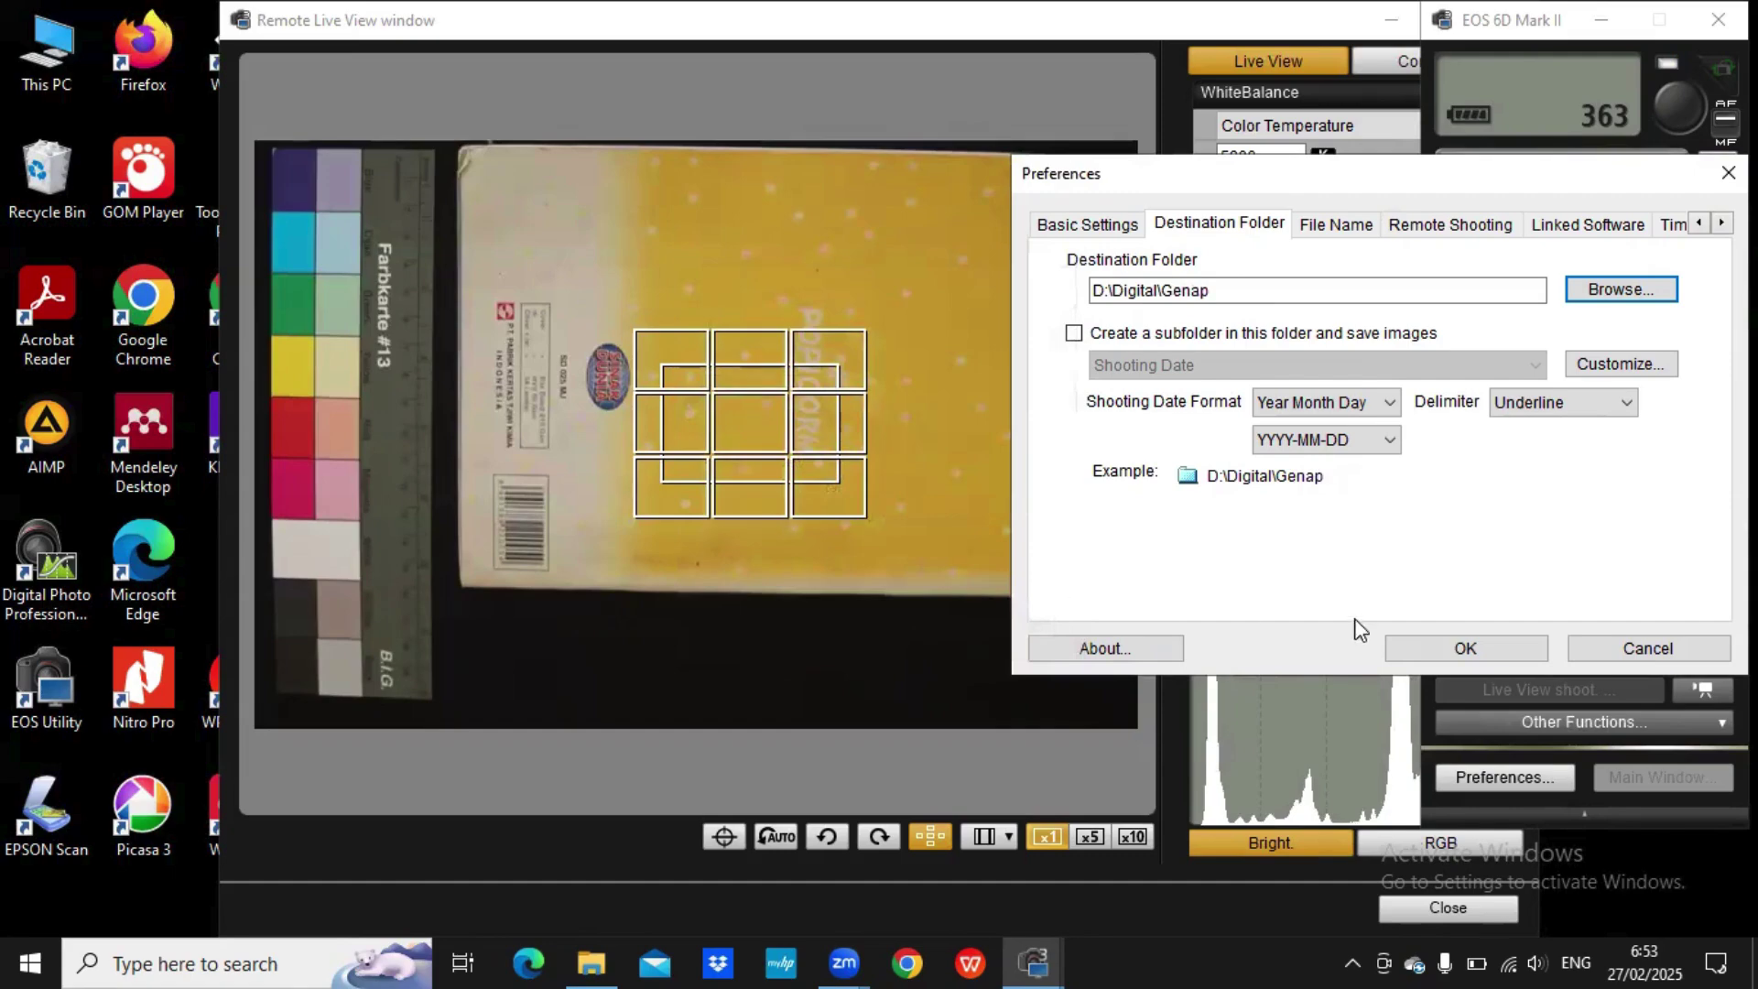
click(1458, 650)
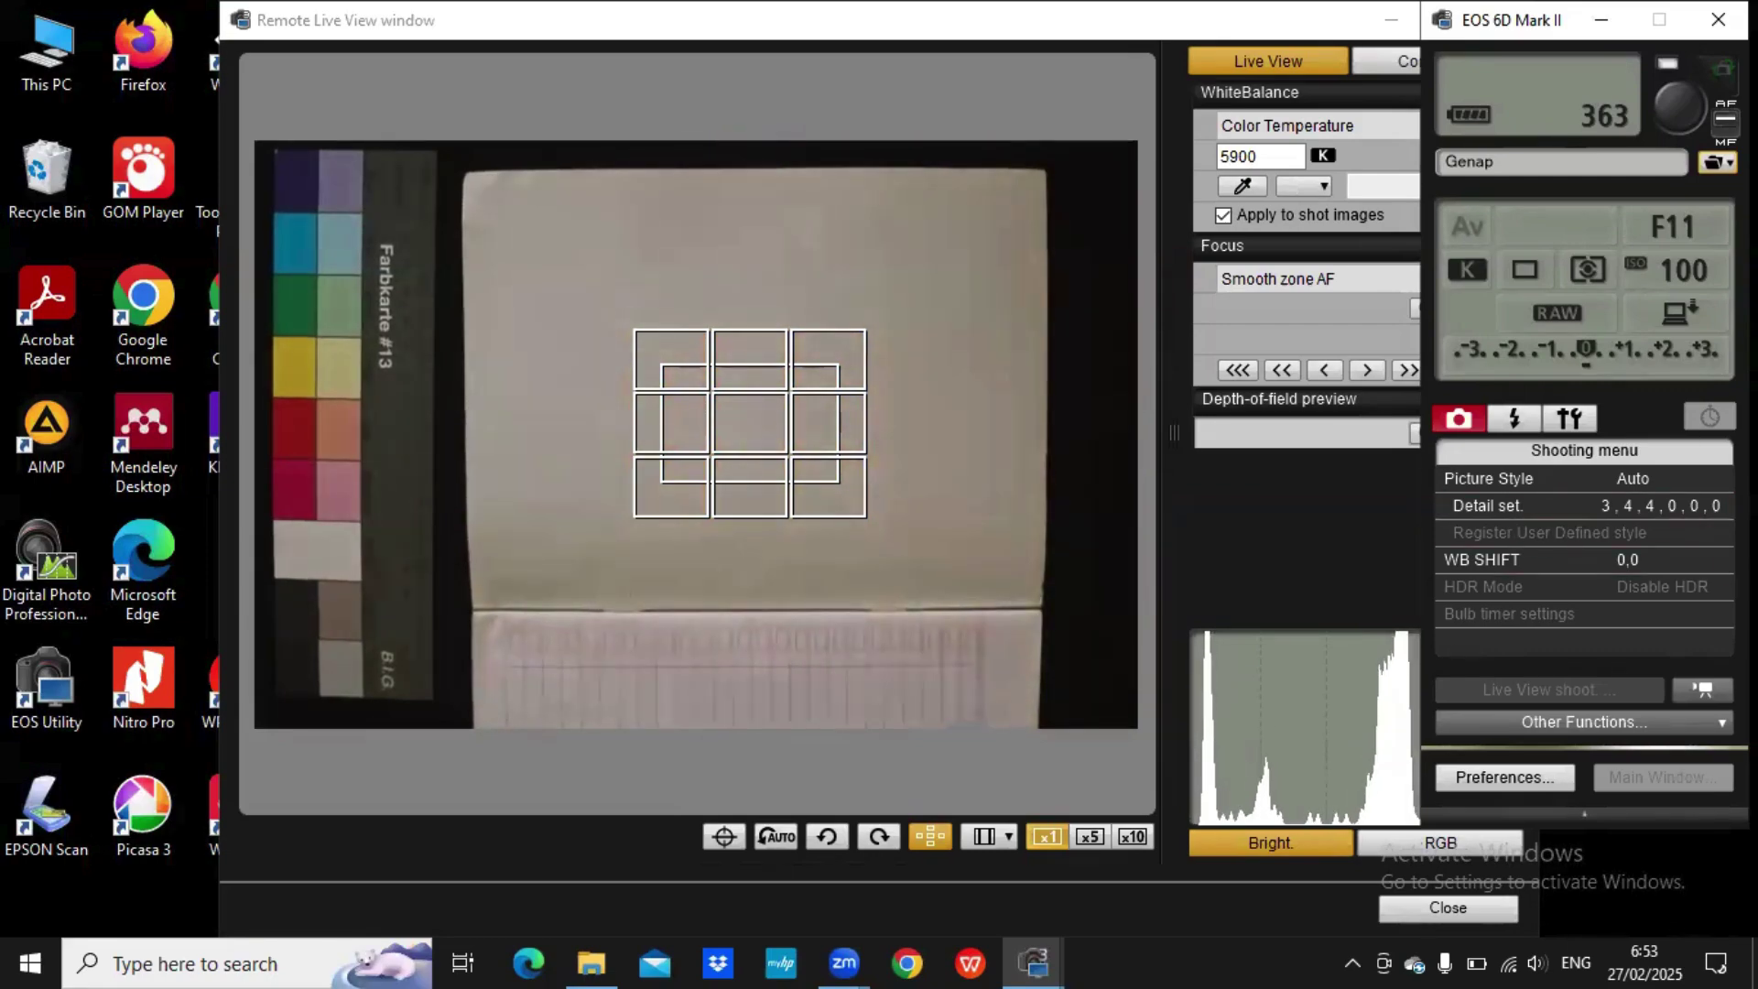
- Photograph the even pages and the back cover of the book into the Genap folder
click(1677, 108)
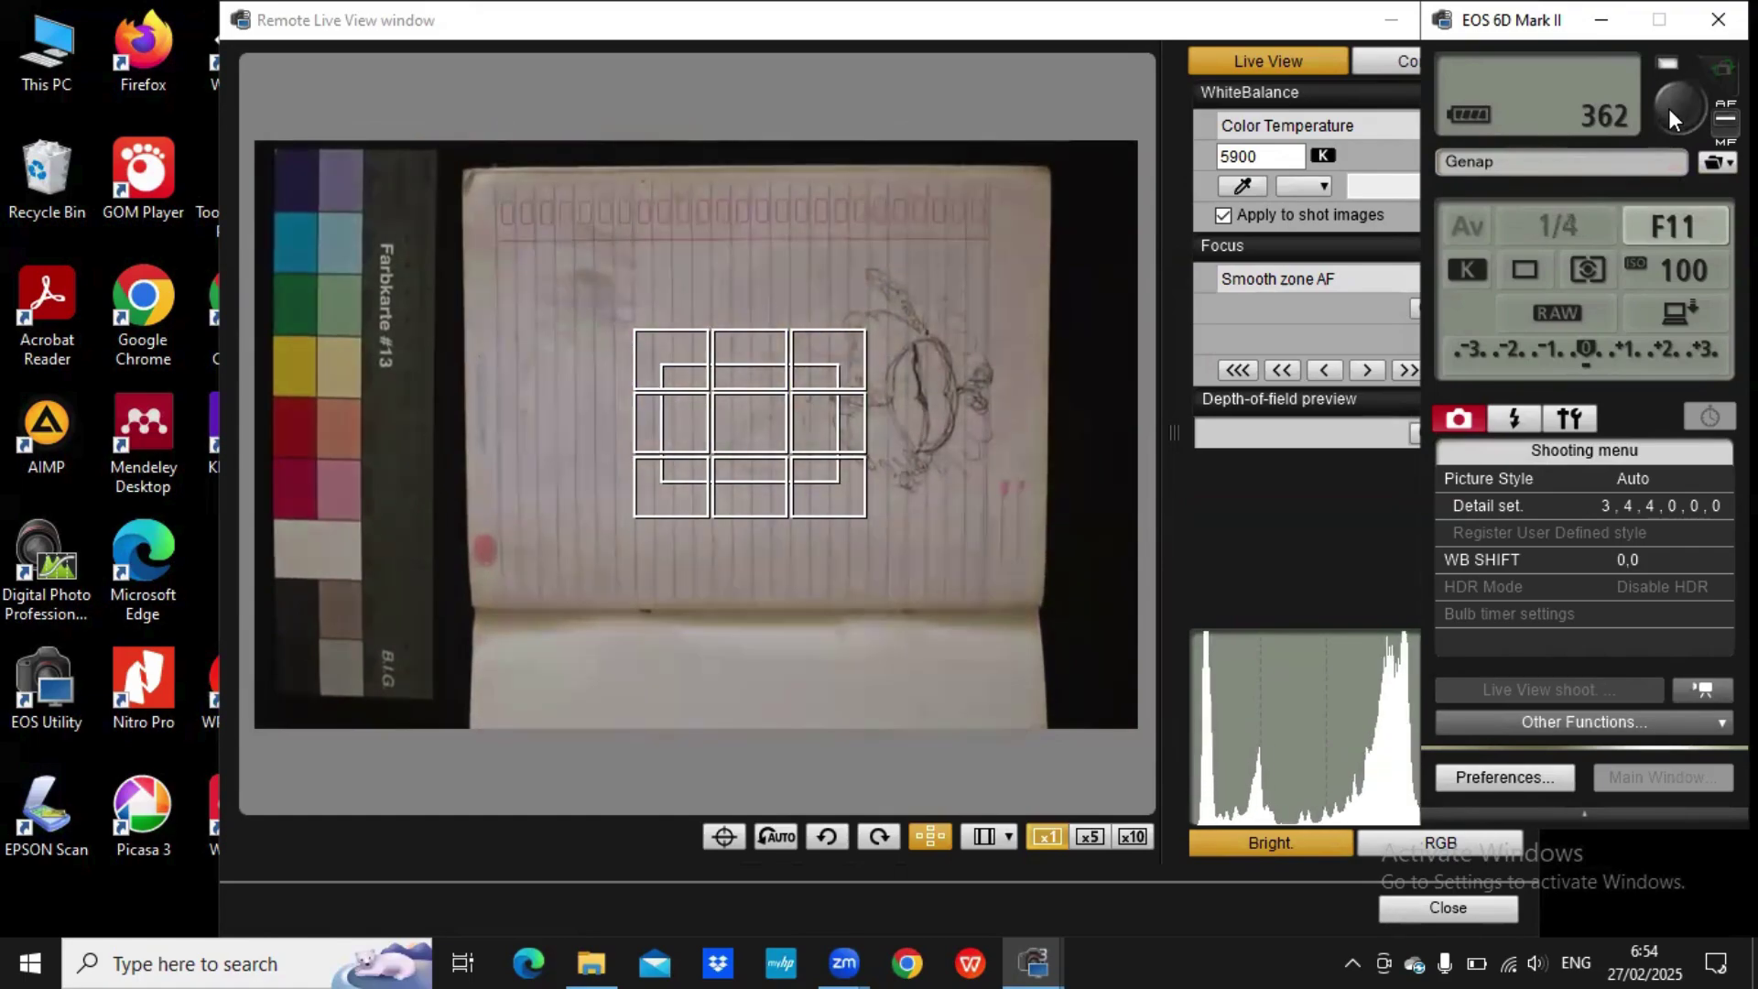
click(1673, 102)
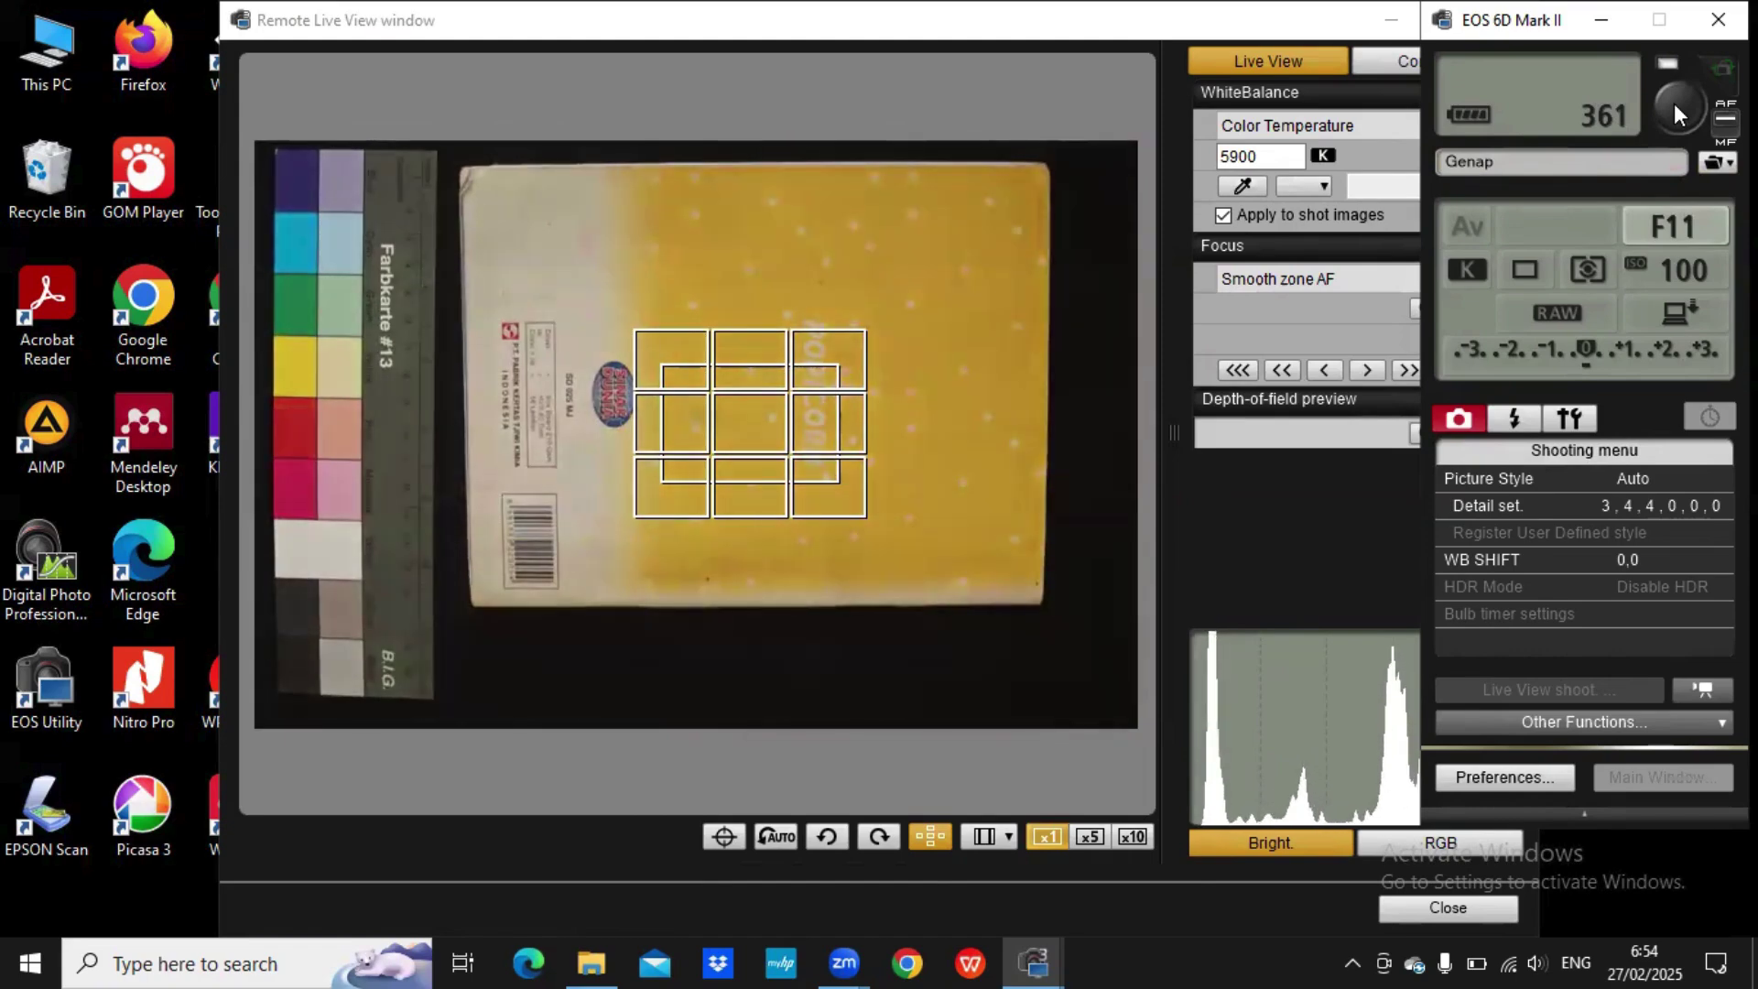
click(1672, 103)
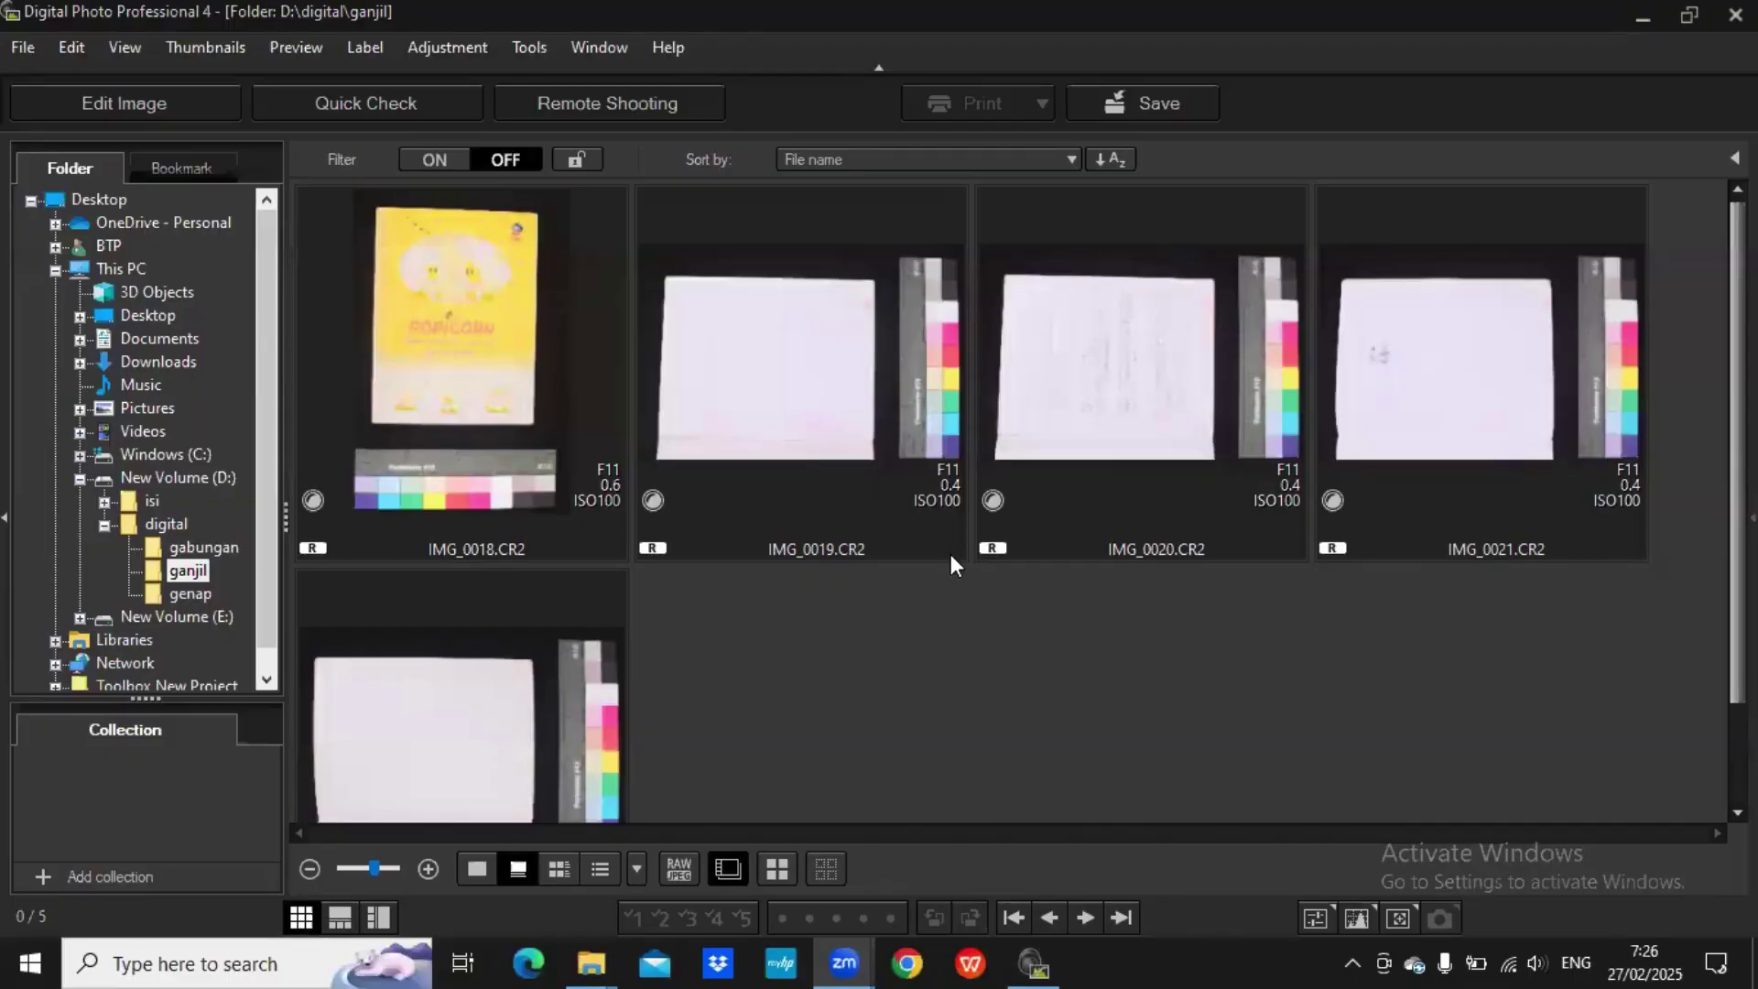
- In Digital Photo Professional 4, inspect IMG_0022.CR2 enlarged near the colour chart, then close its preview
click(1020, 729)
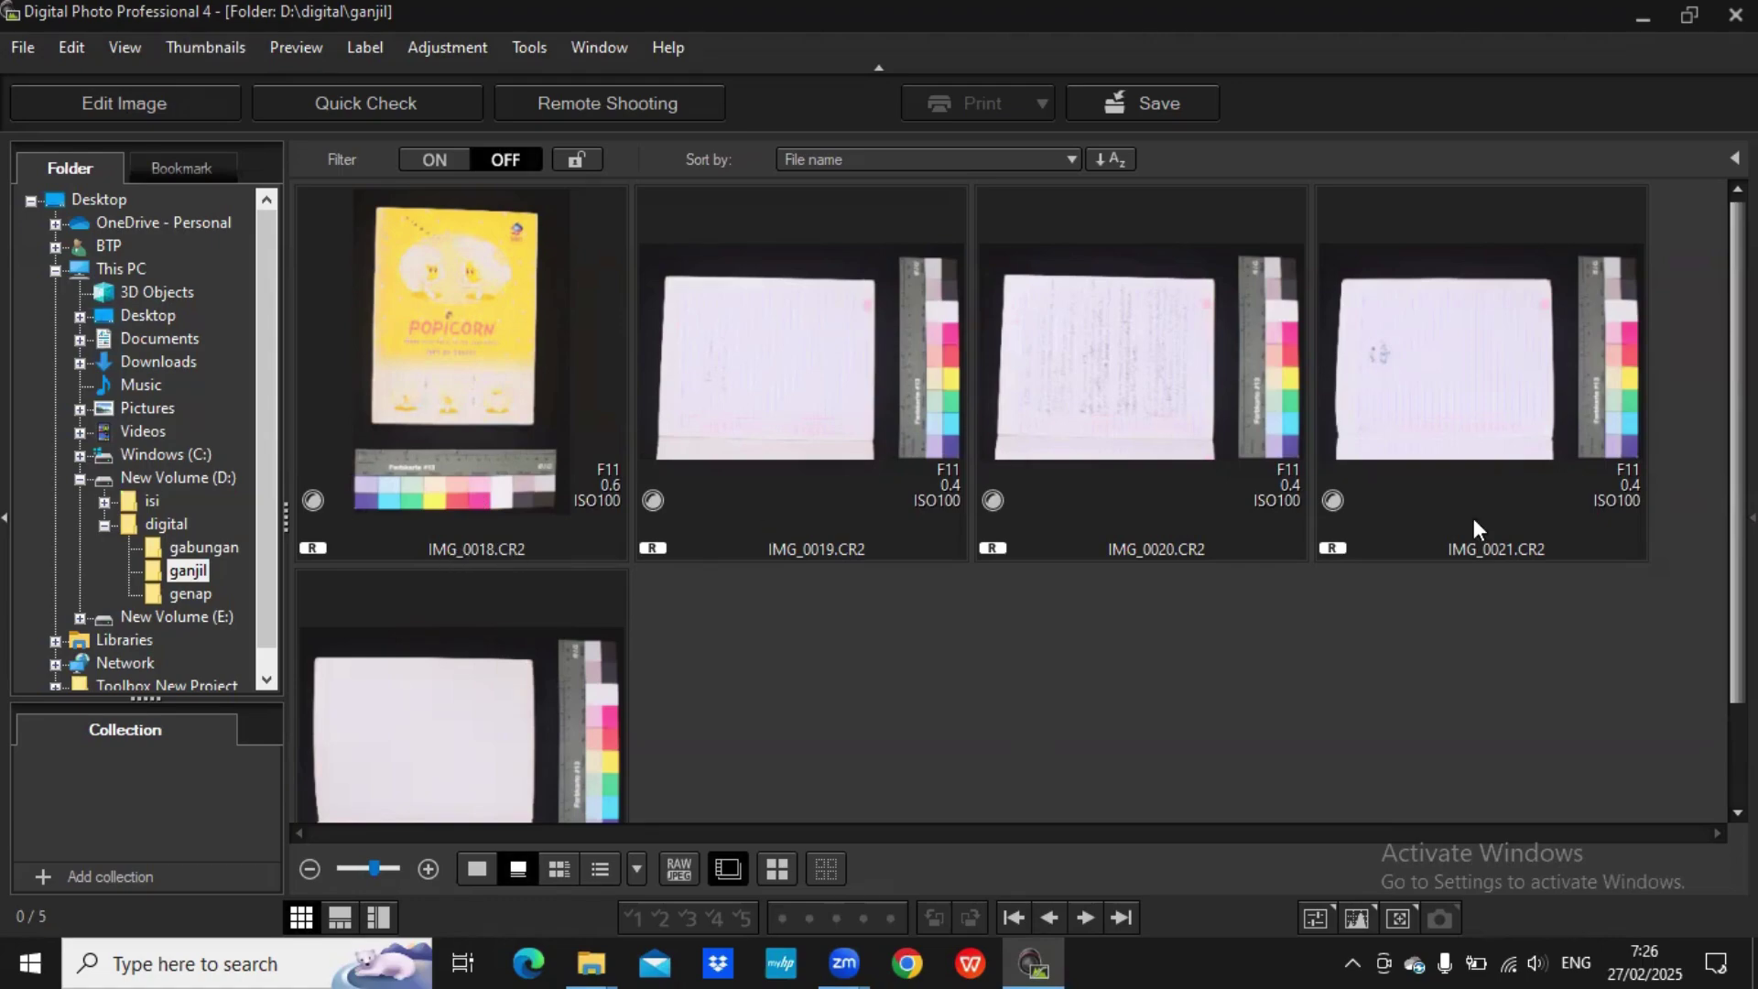
click(520, 683)
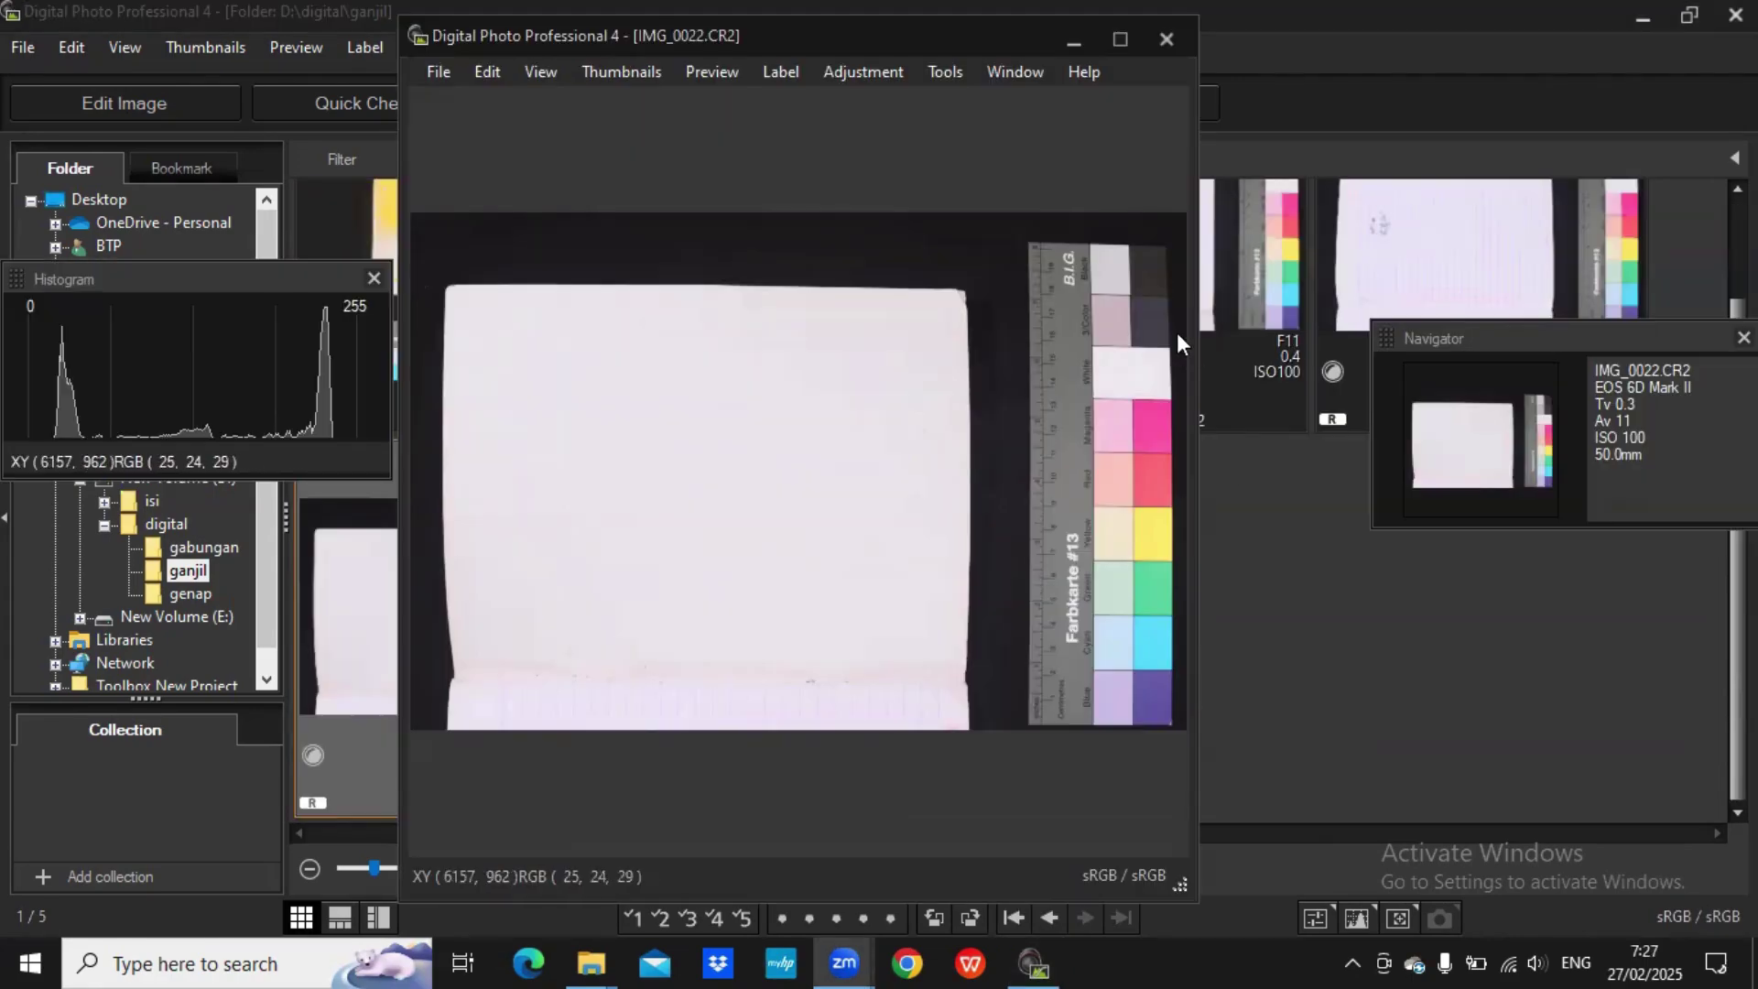
click(1122, 196)
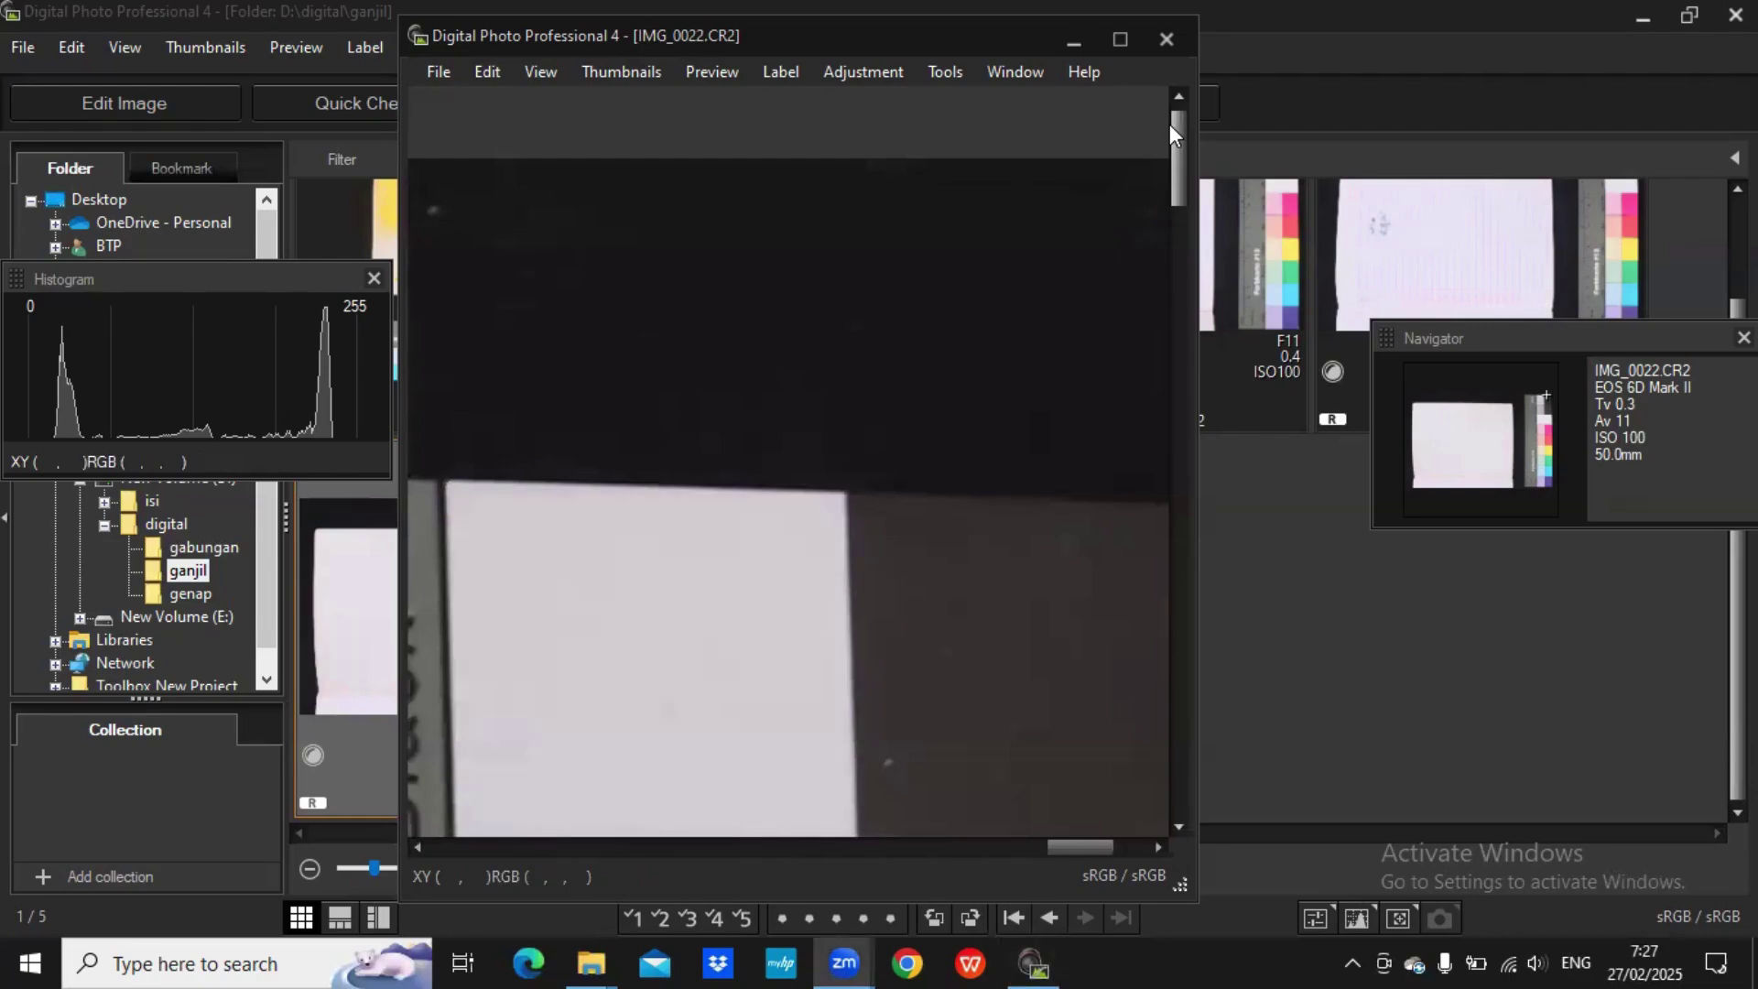
click(1166, 39)
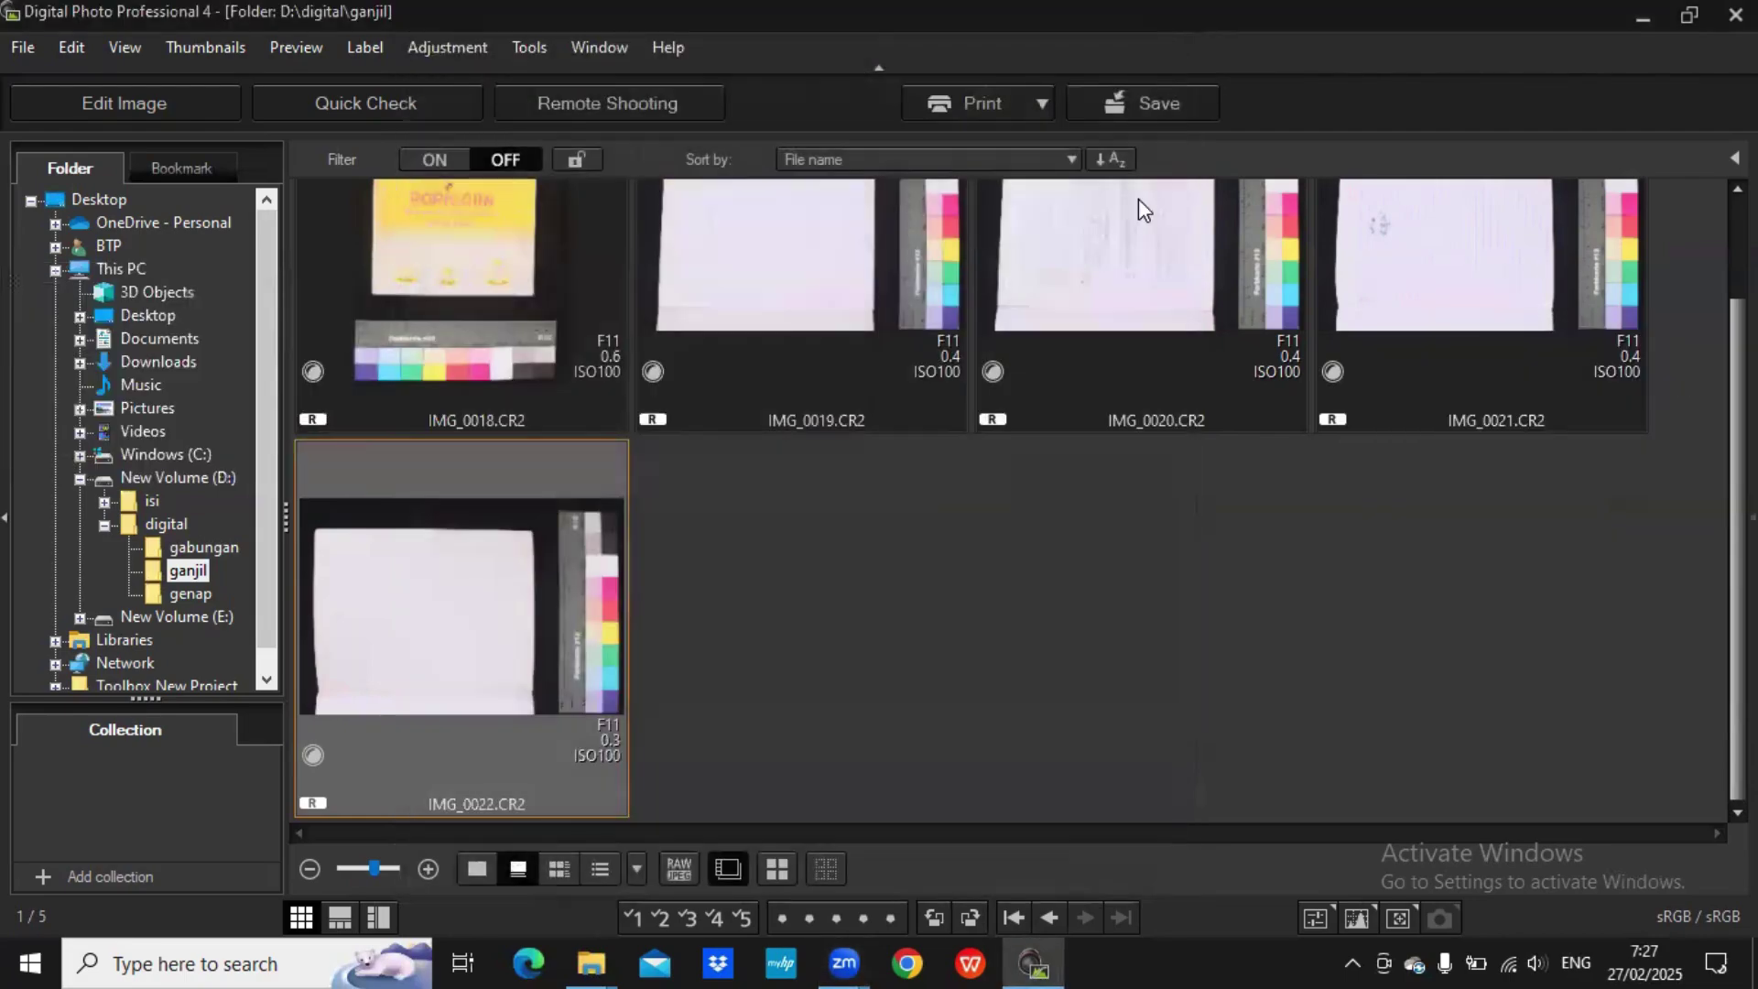
click(1151, 655)
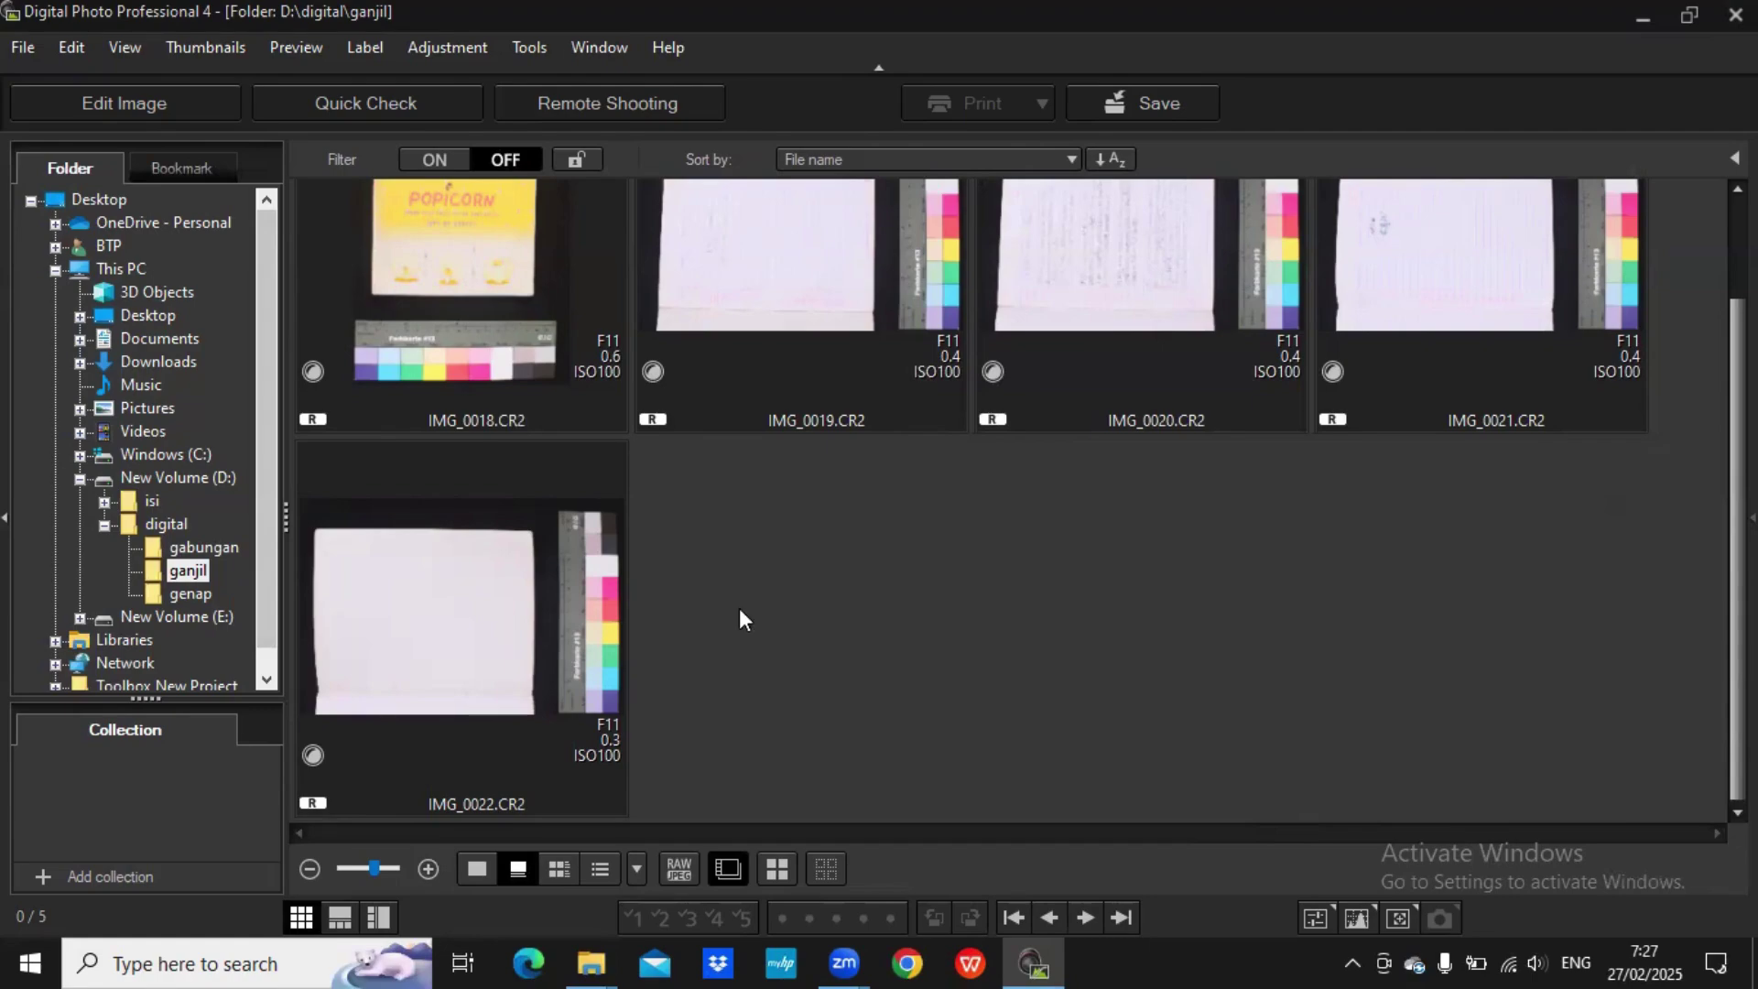
- Find and launch Bulk Rename Utility, showing the D:\digital\ganjil folder
click(224, 961)
text(bu)
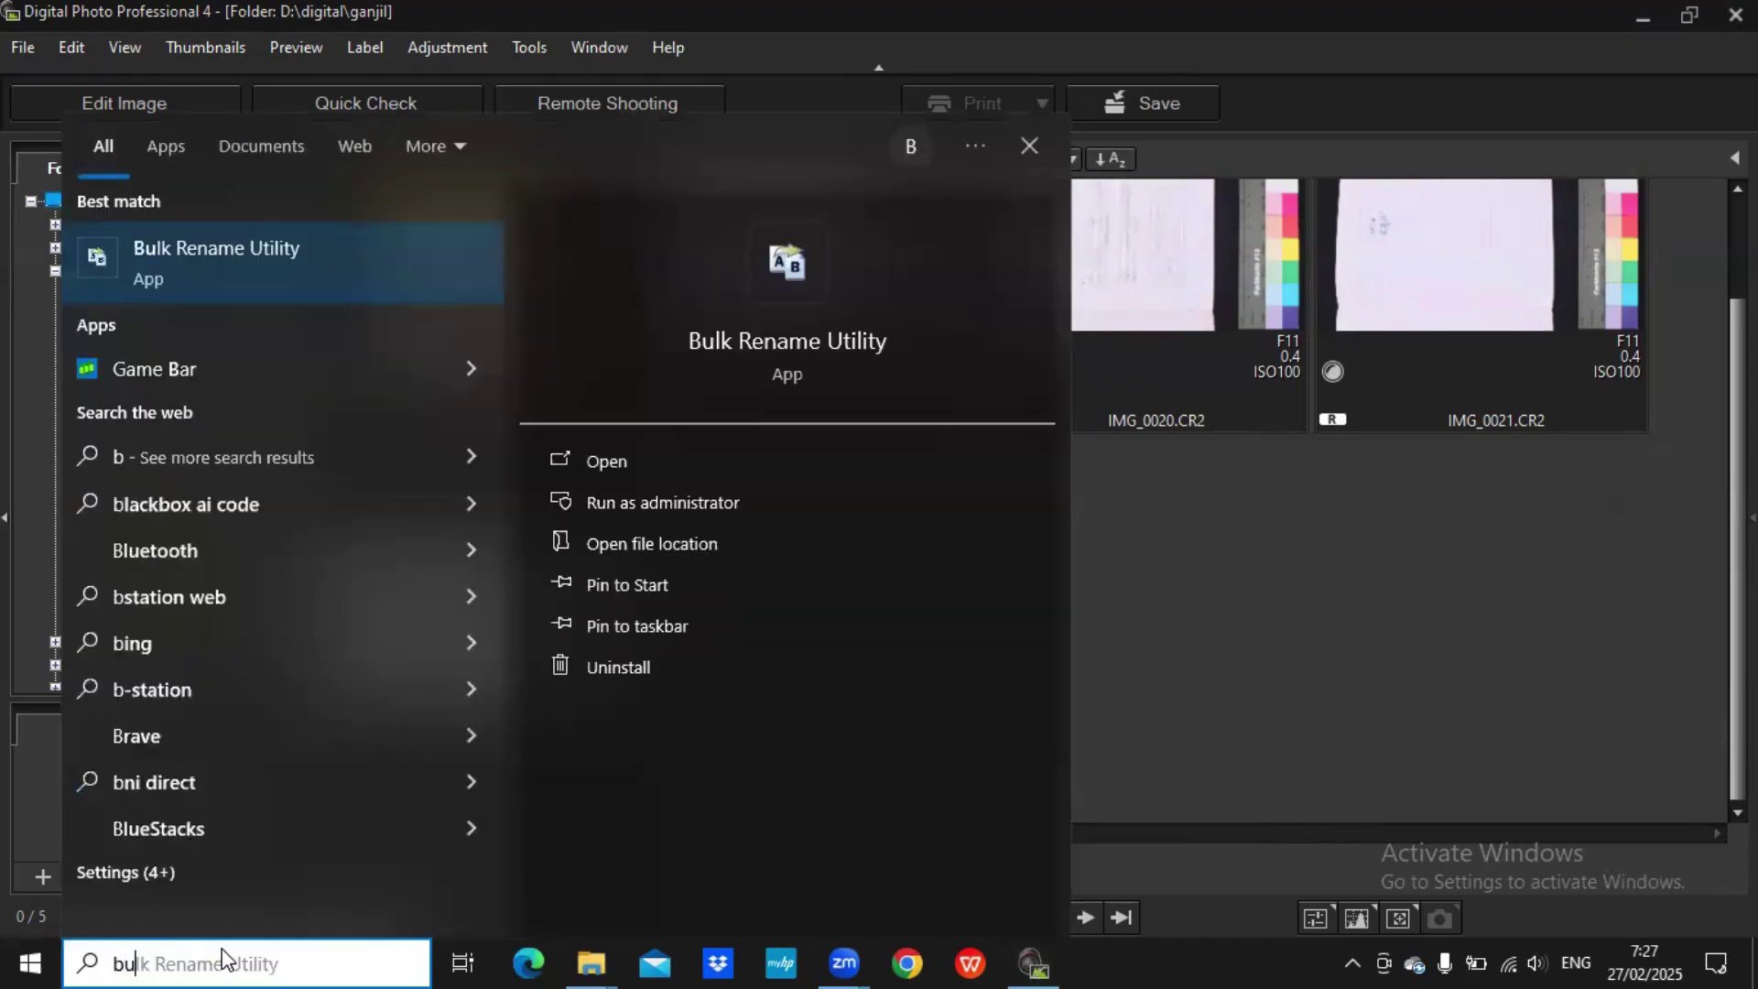
text(lk)
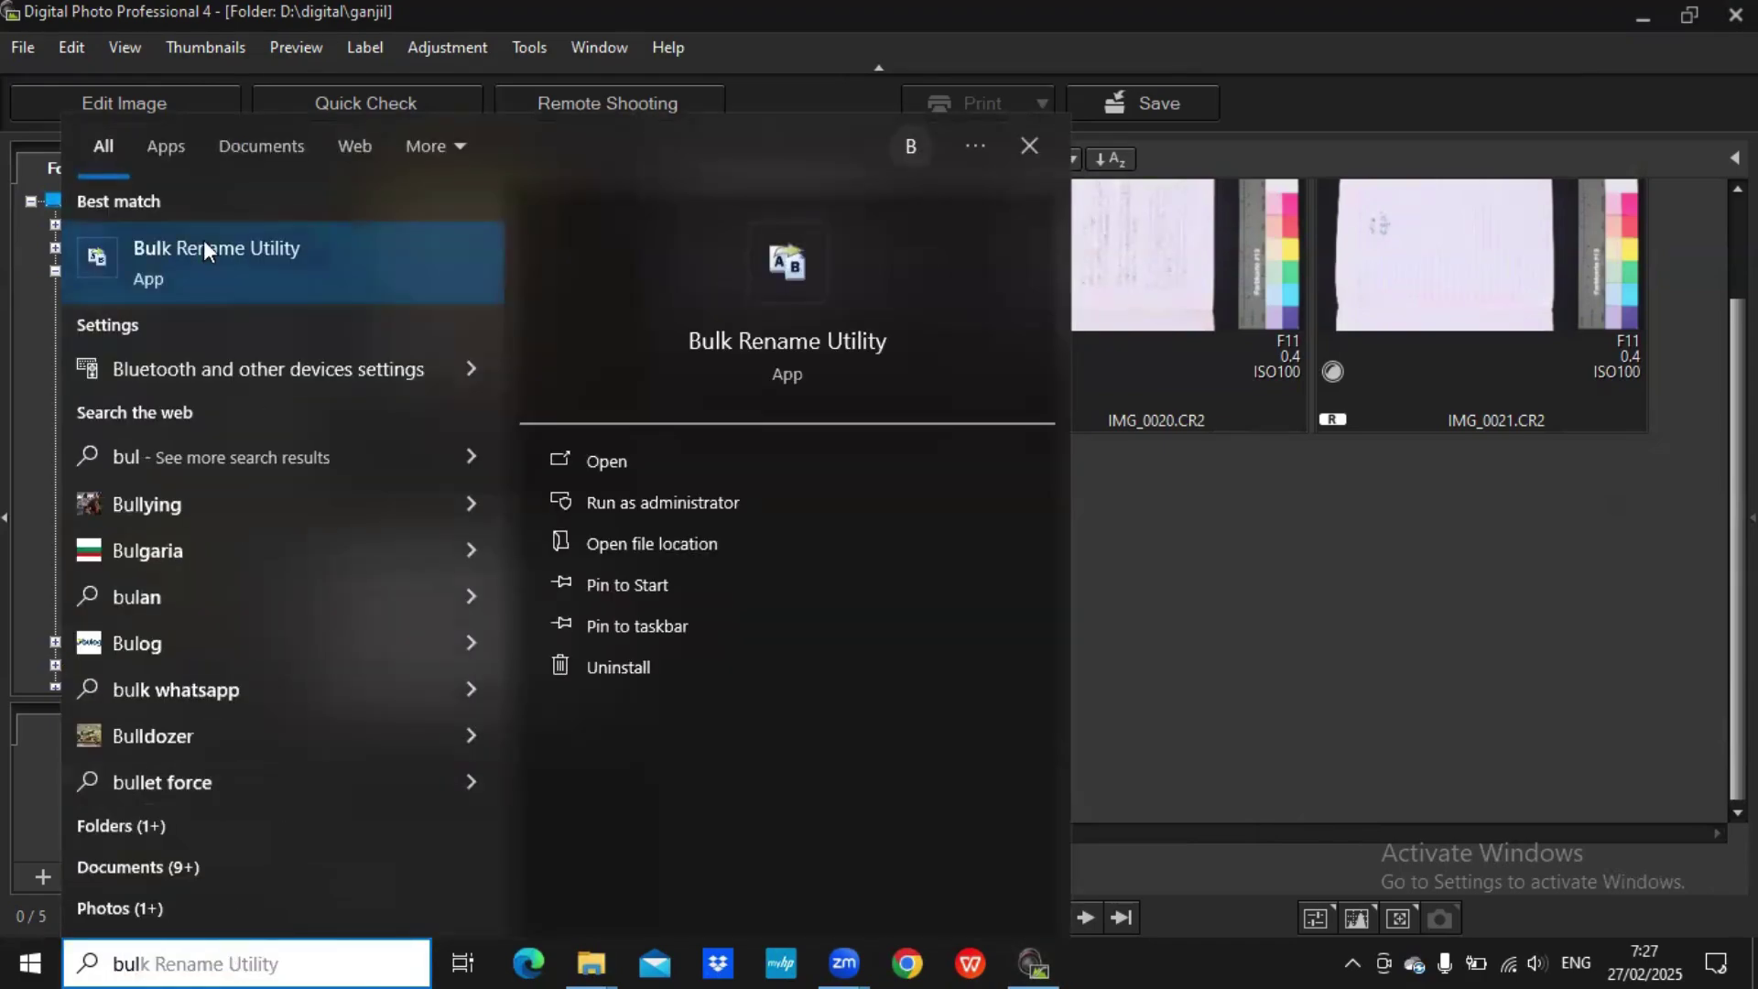
click(203, 240)
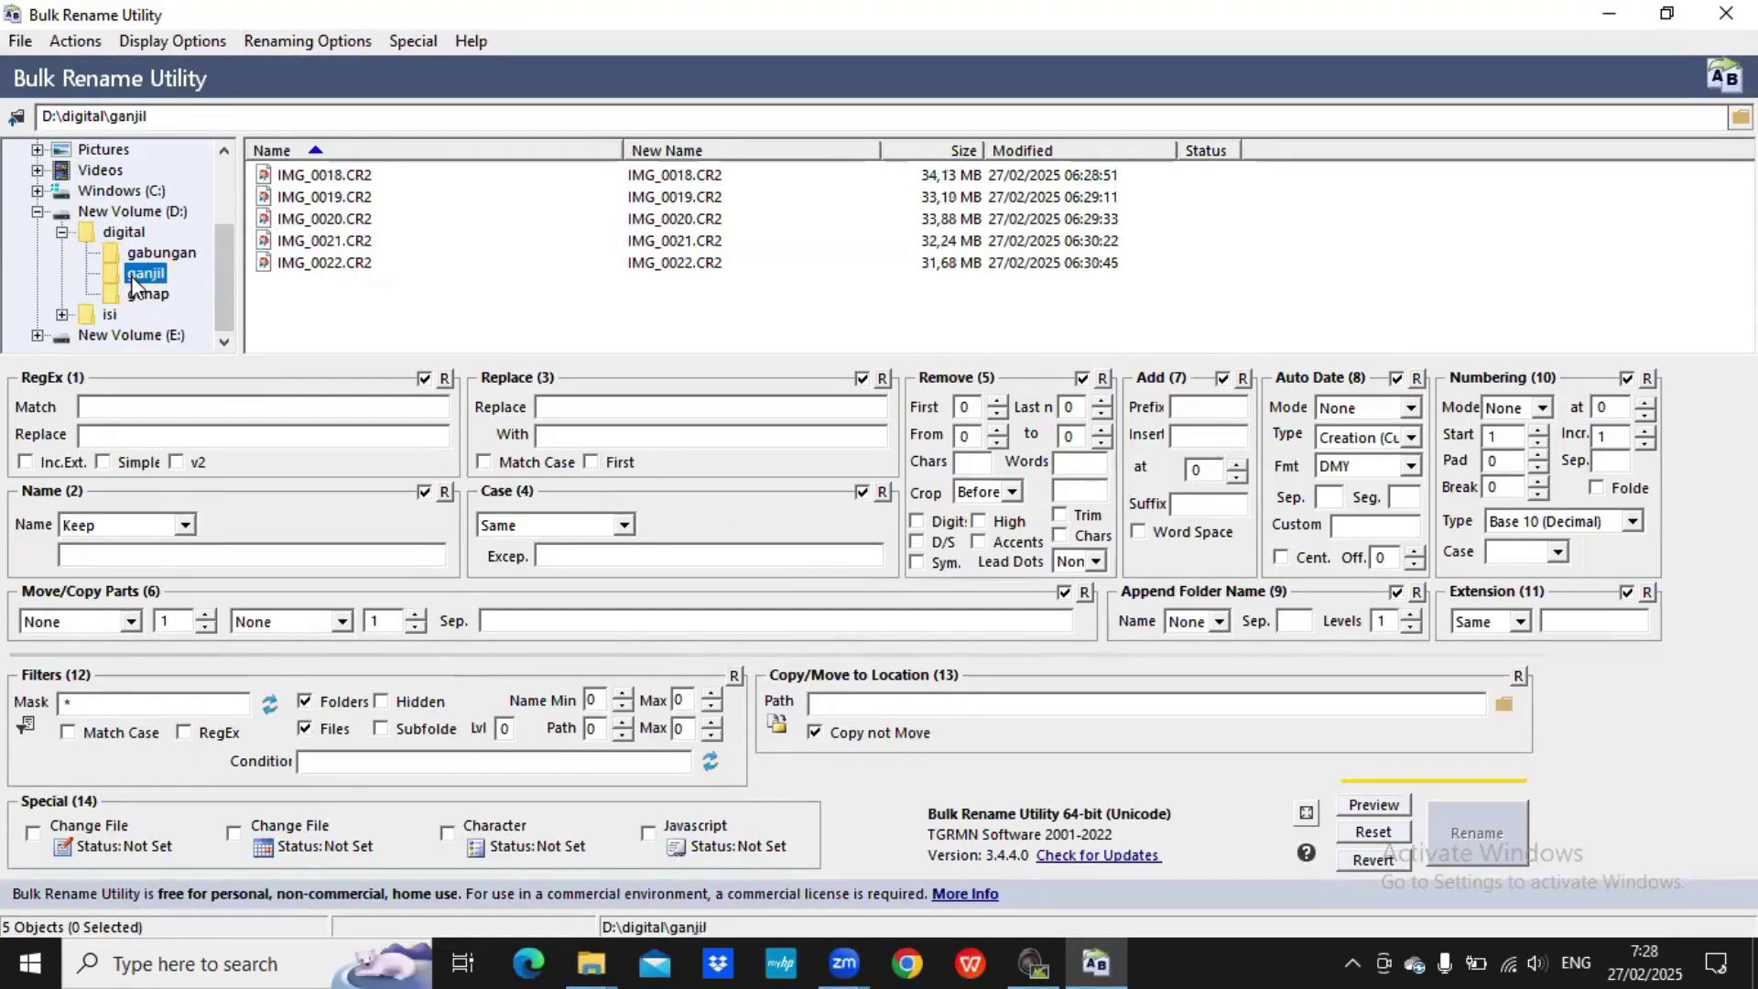
- Select files IMG_0018.CR2 to IMG_0022.CR2 in the ganjil folder and set the Name rule to Remove
click(319, 177)
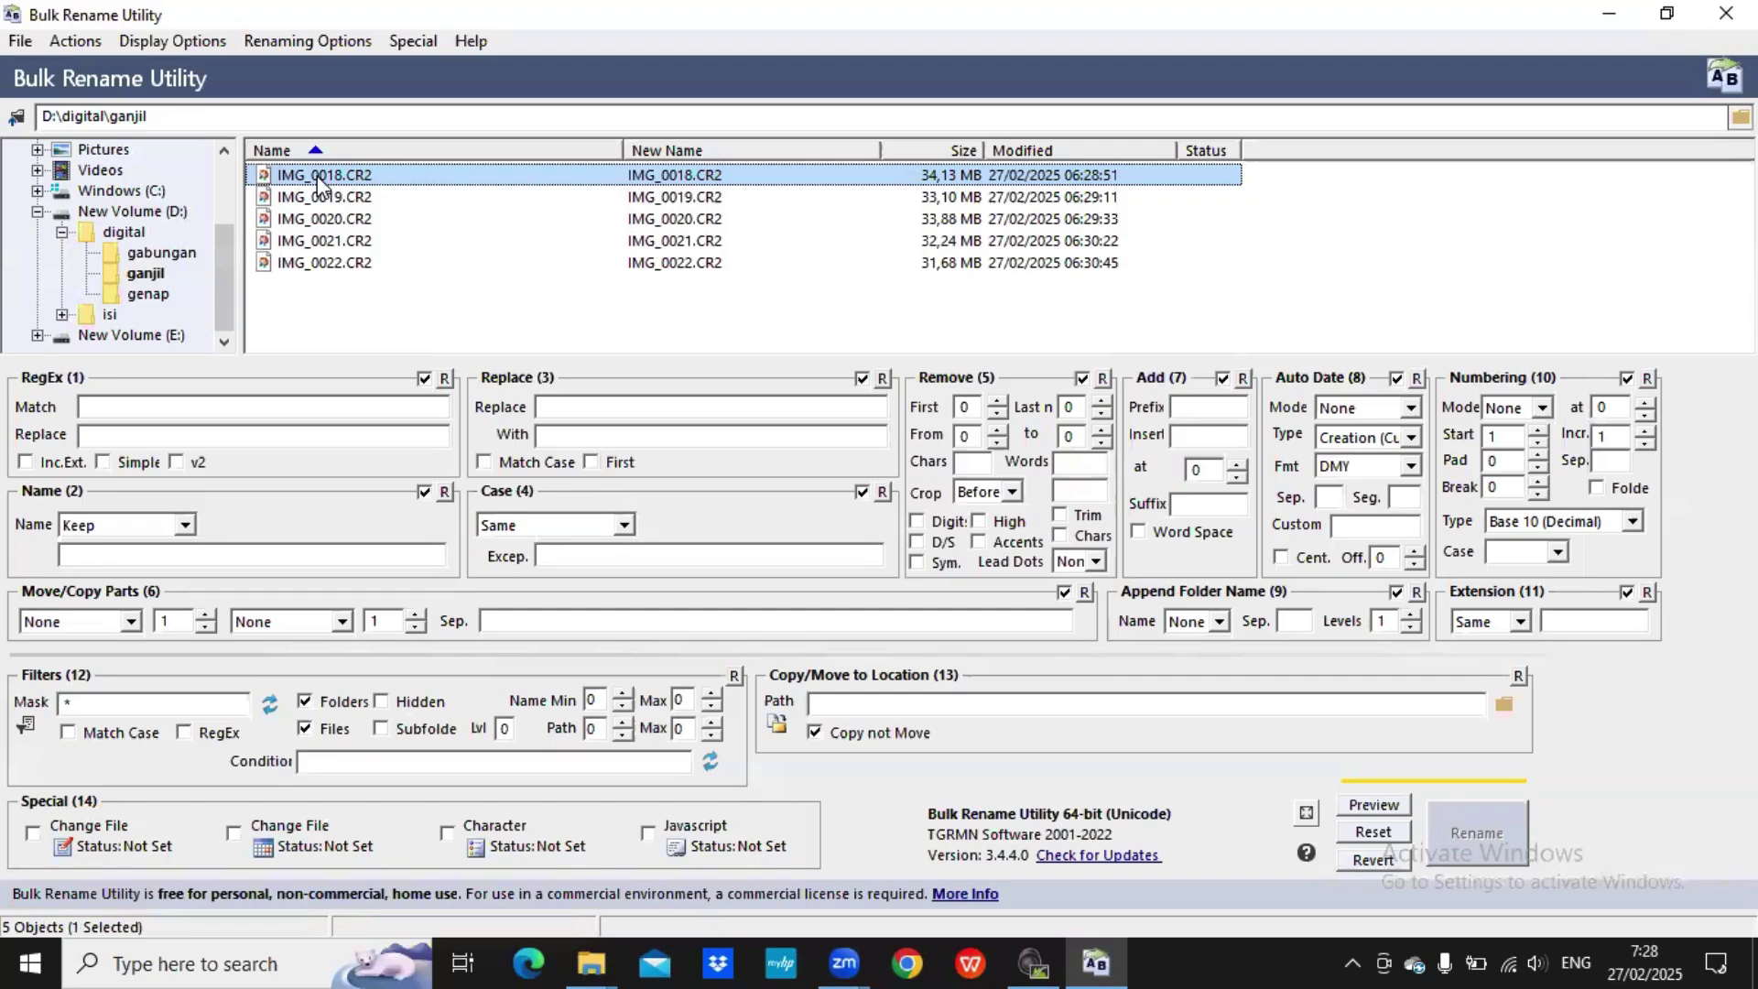
shift+click(311, 264)
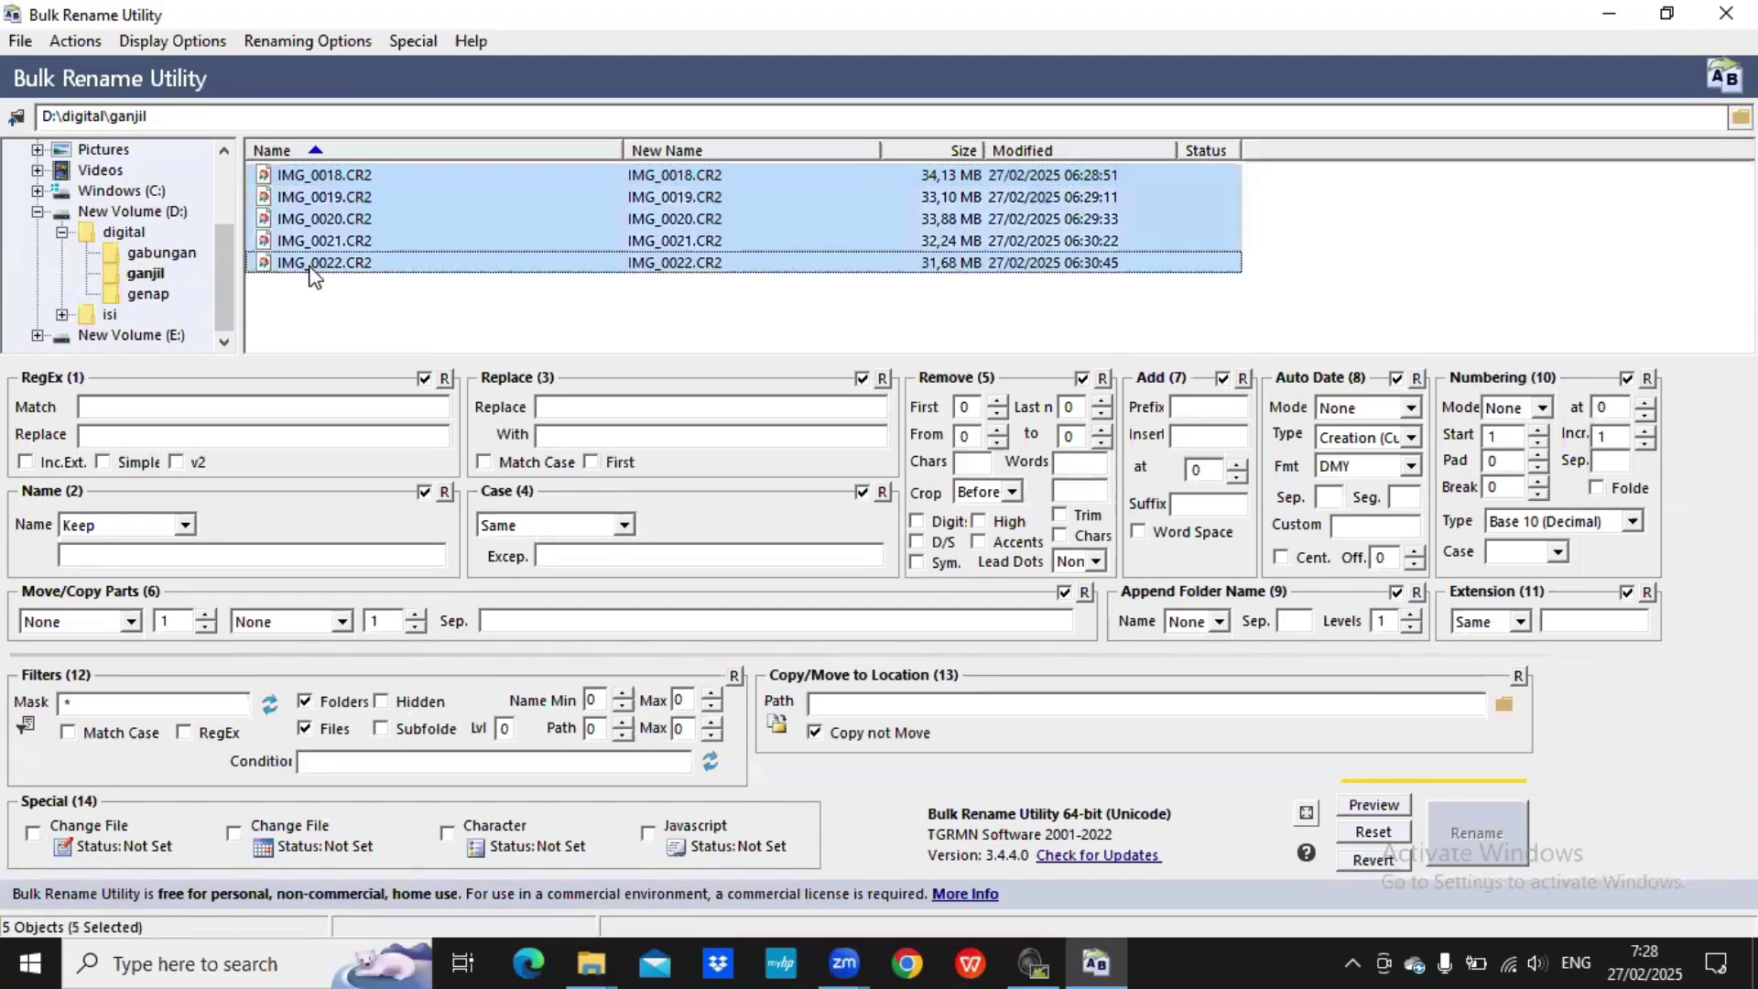
click(337, 174)
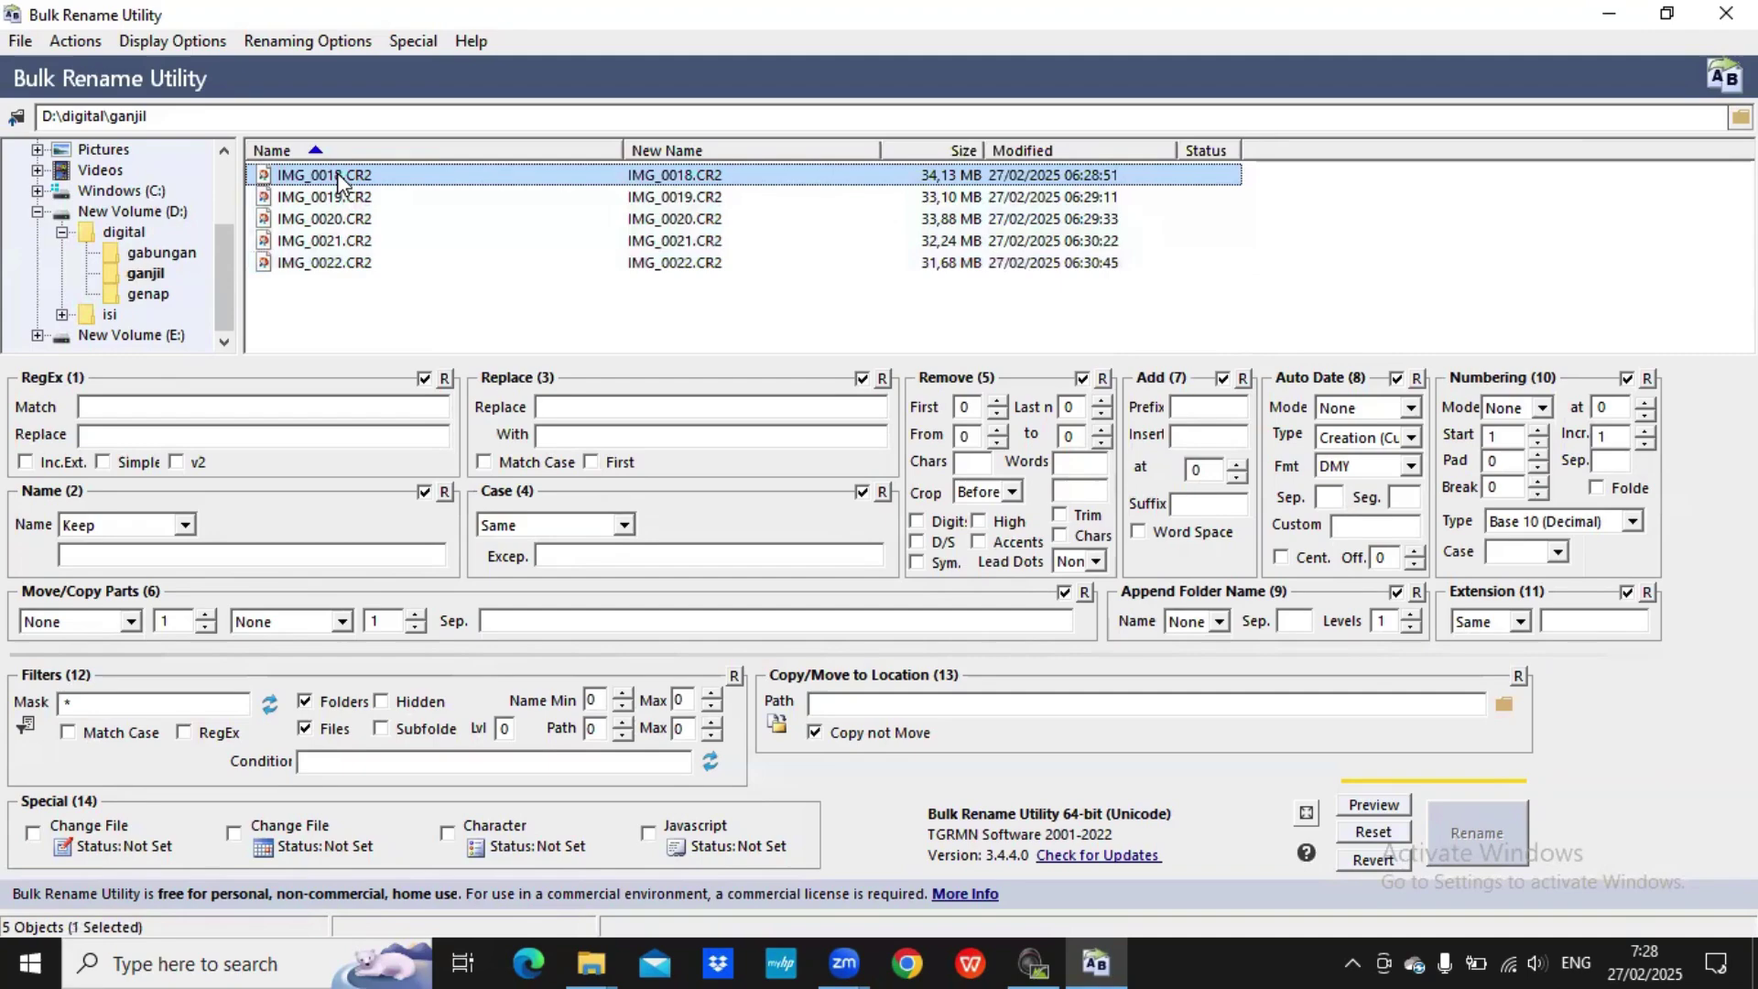
shift+click(315, 262)
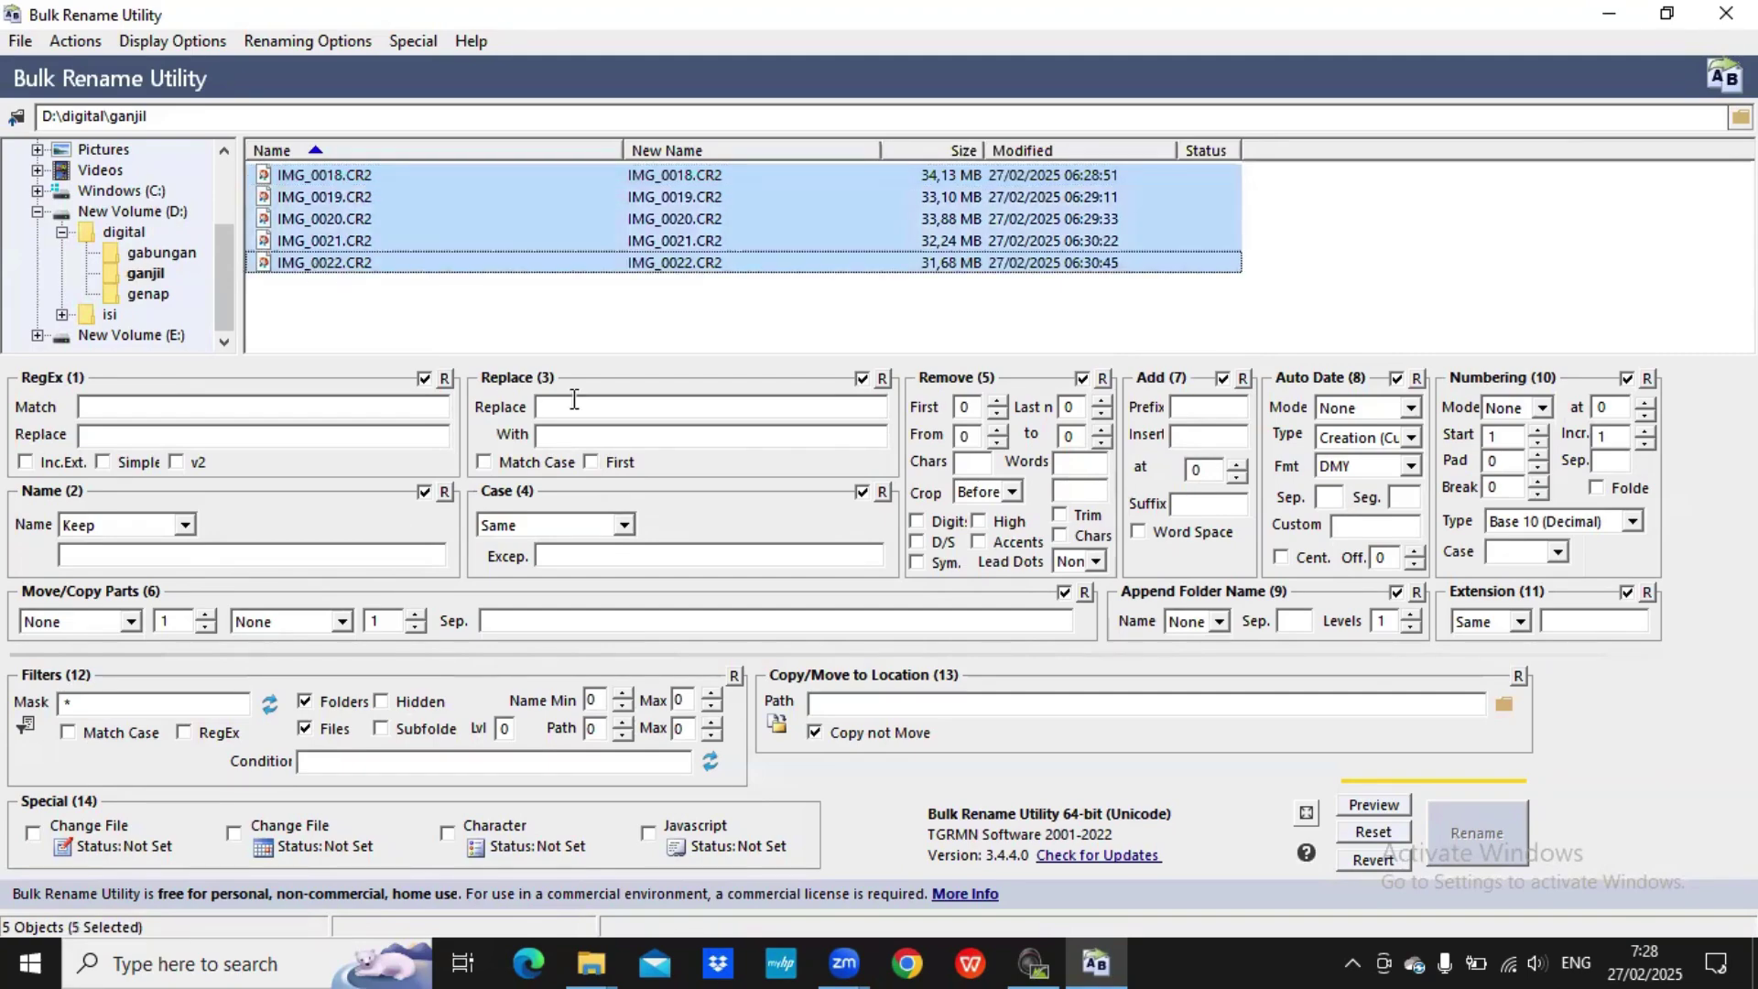
click(185, 526)
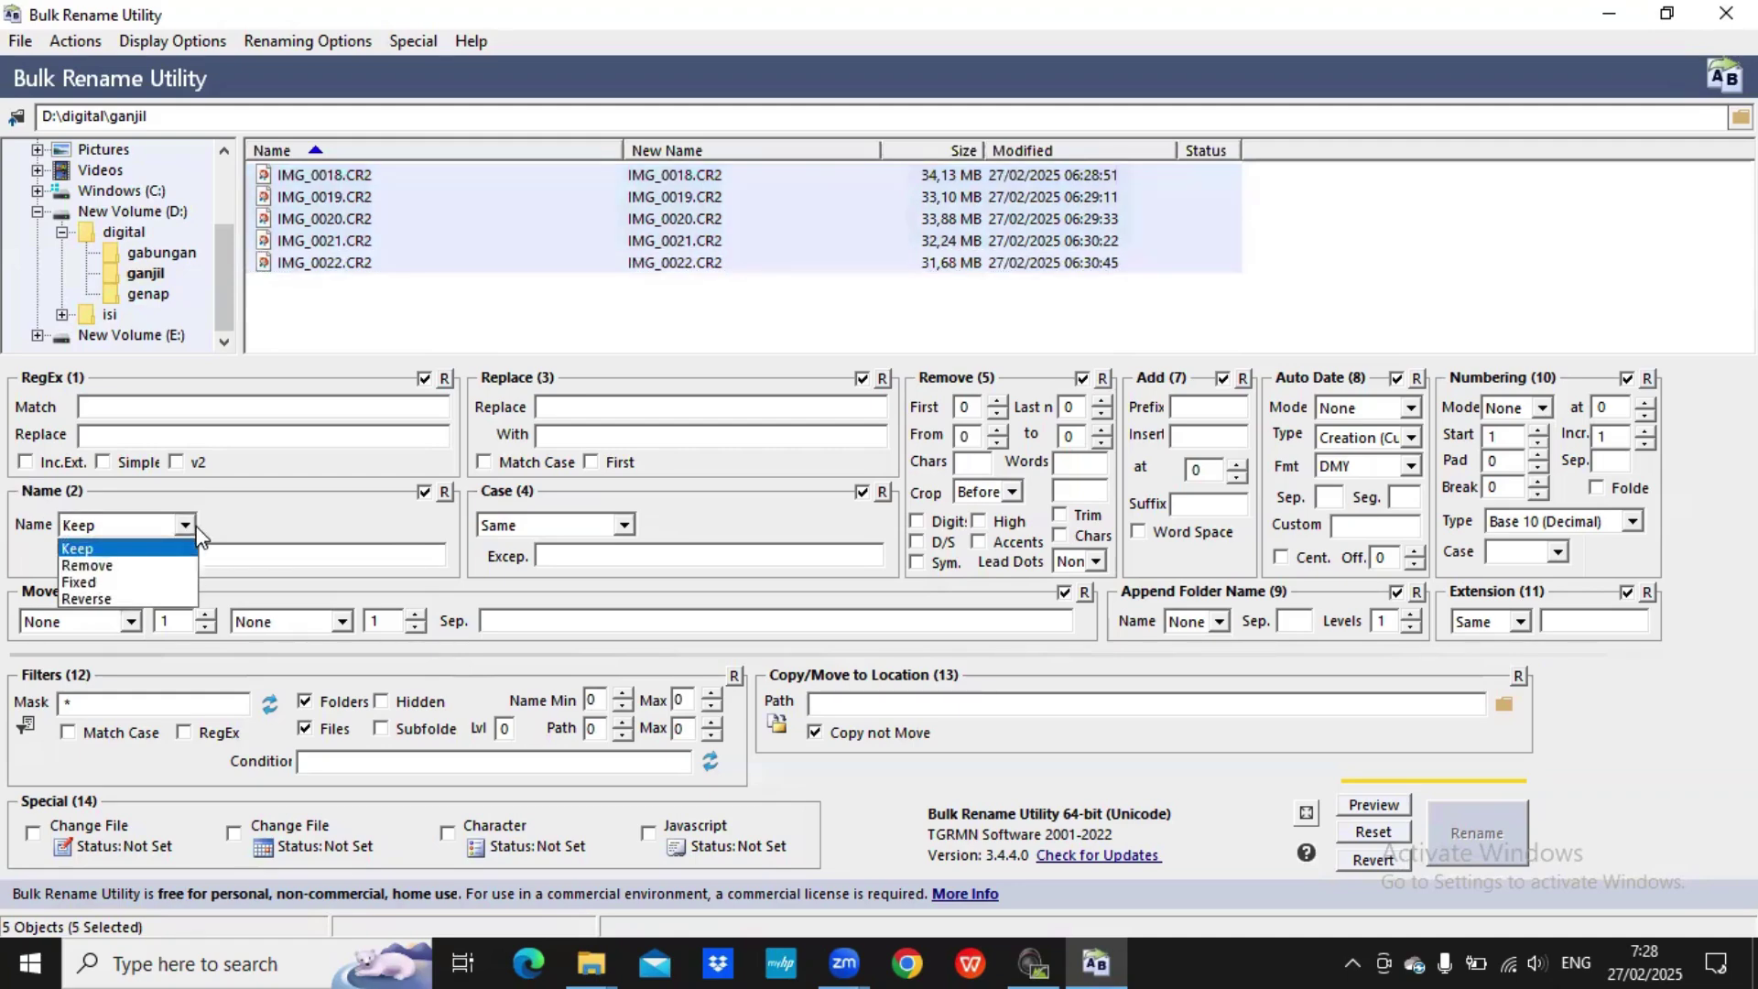
click(165, 566)
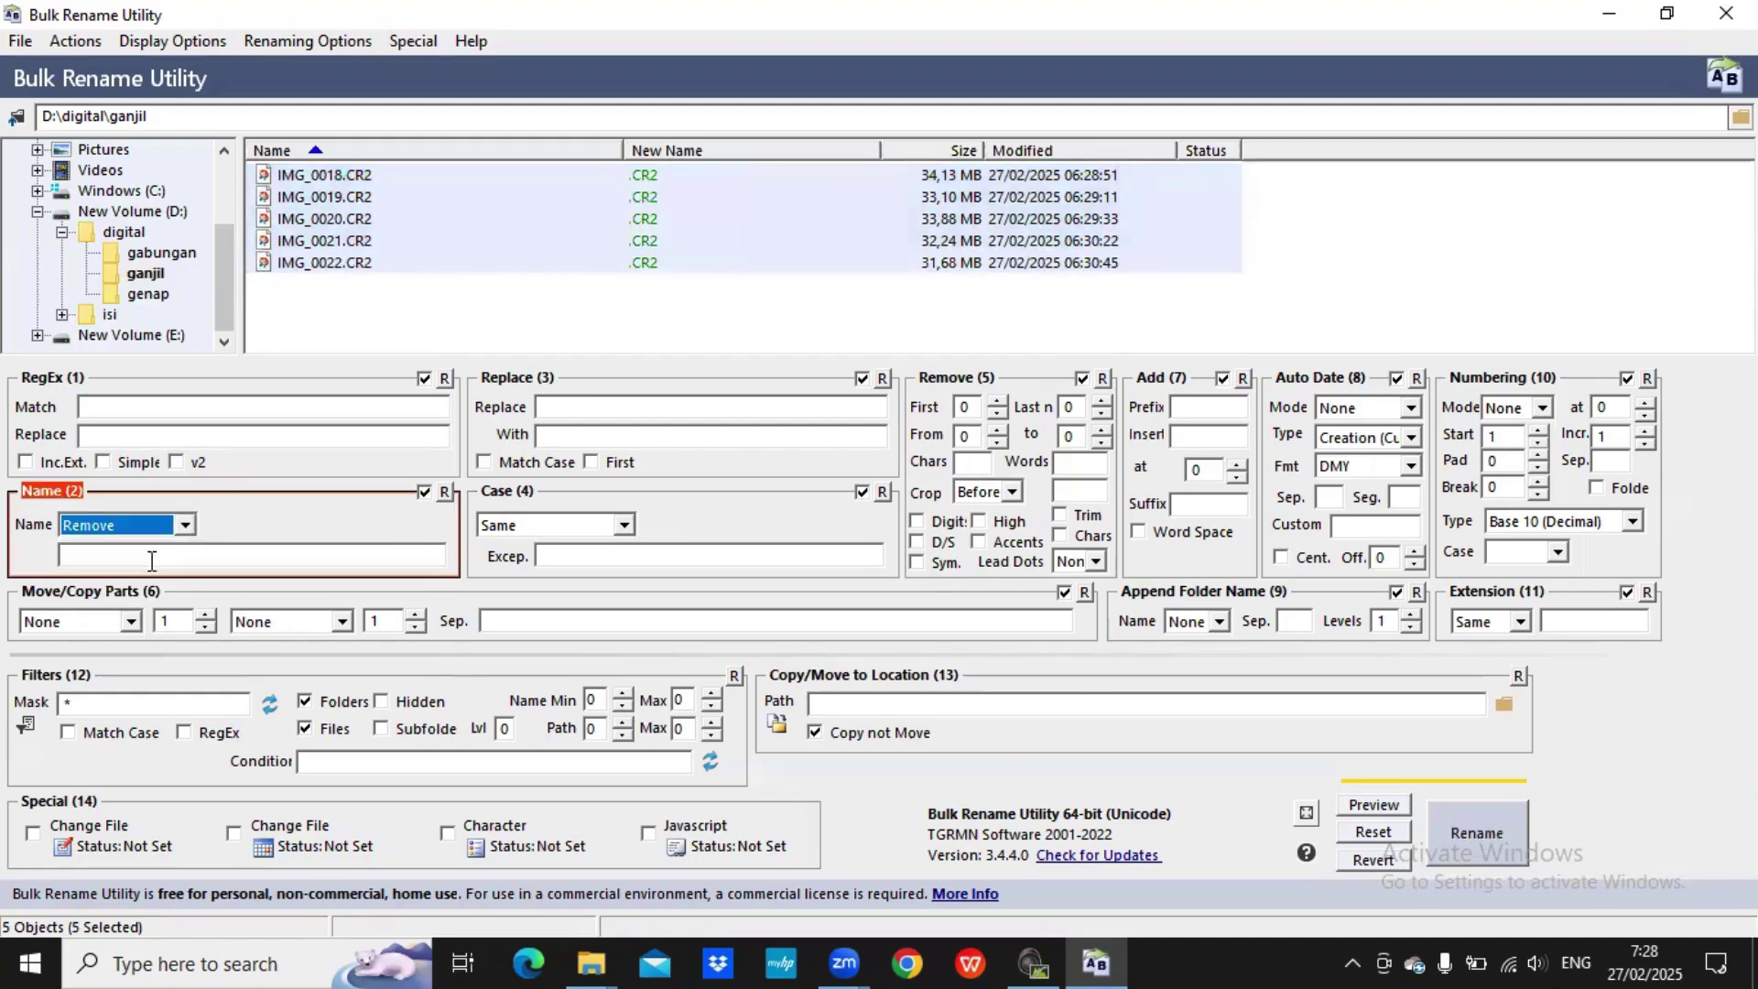
- Rename the selected ganjil files with prefix numbering starting at 1 in increments of 2
click(1542, 407)
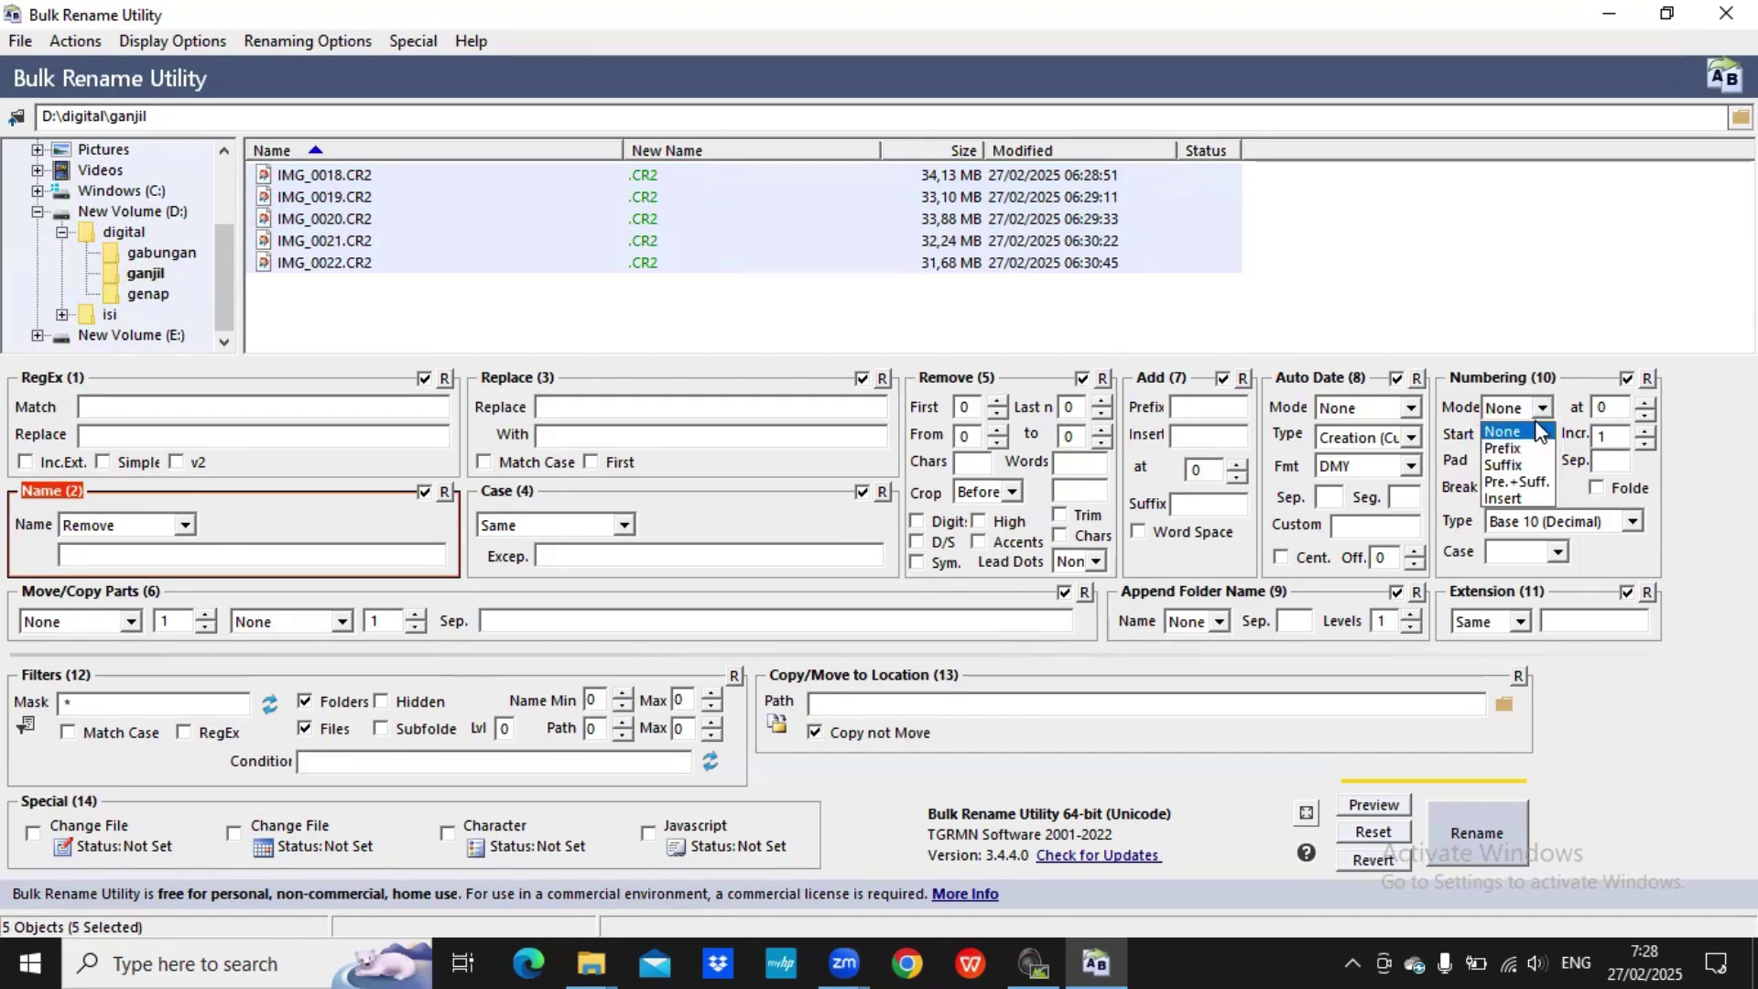
click(1501, 448)
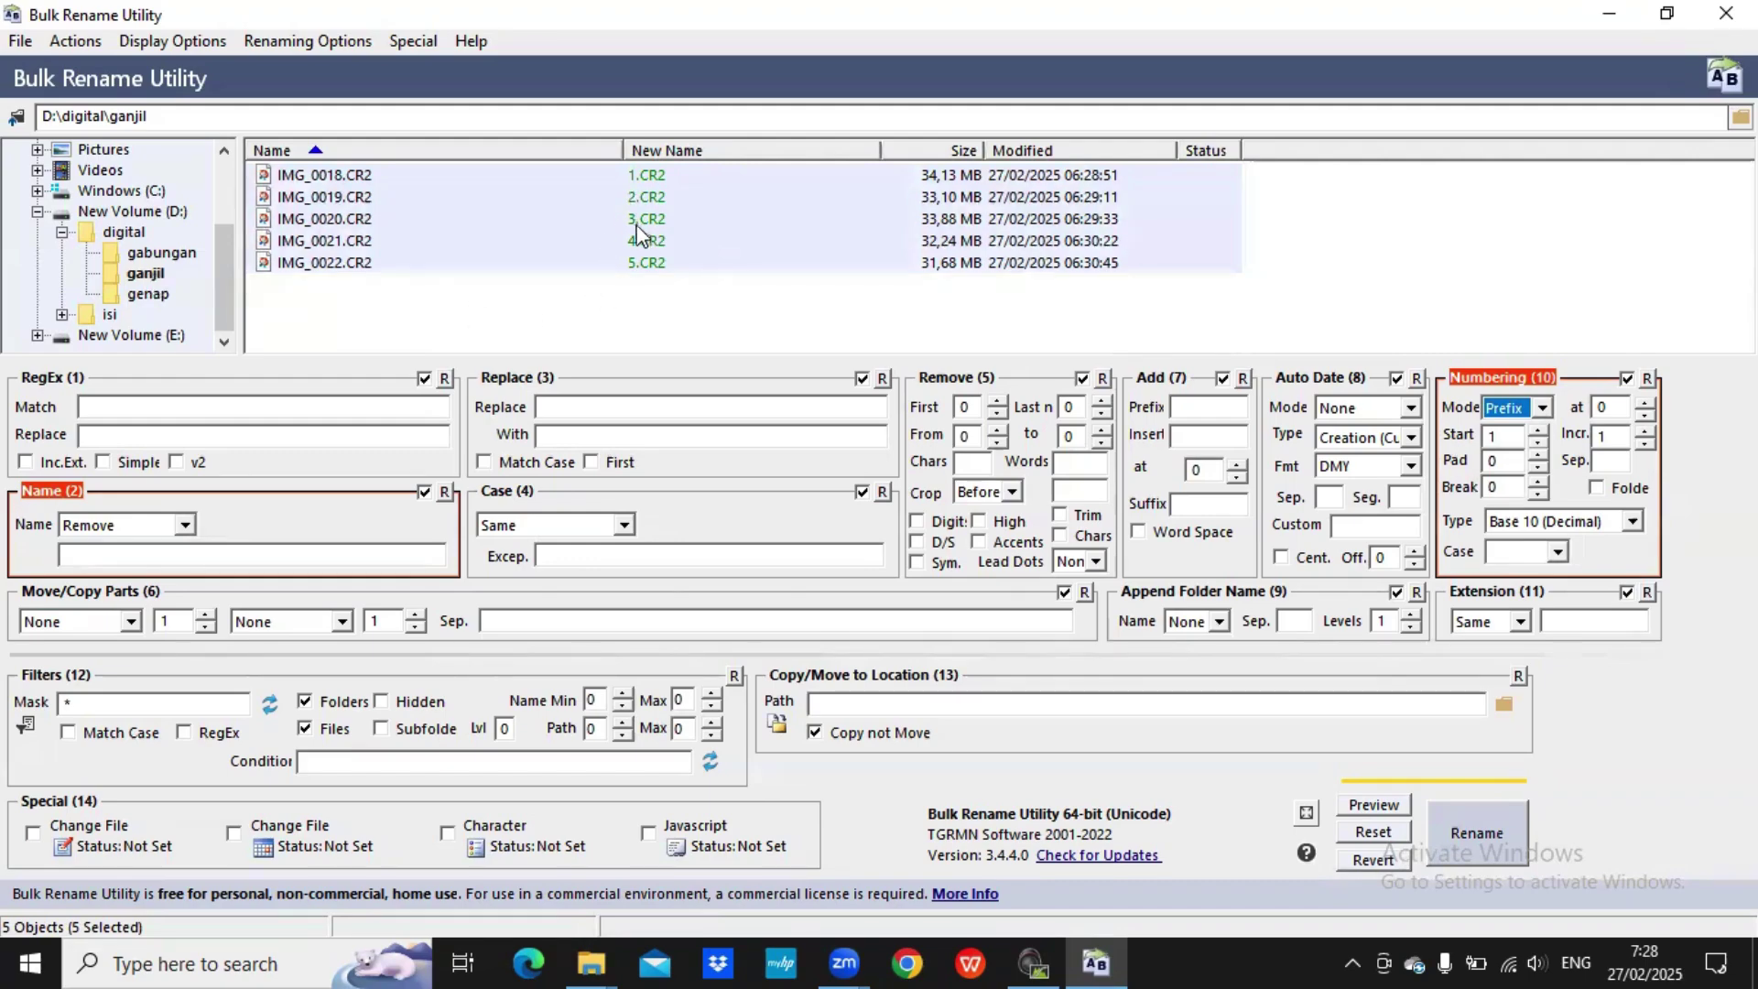
click(1645, 430)
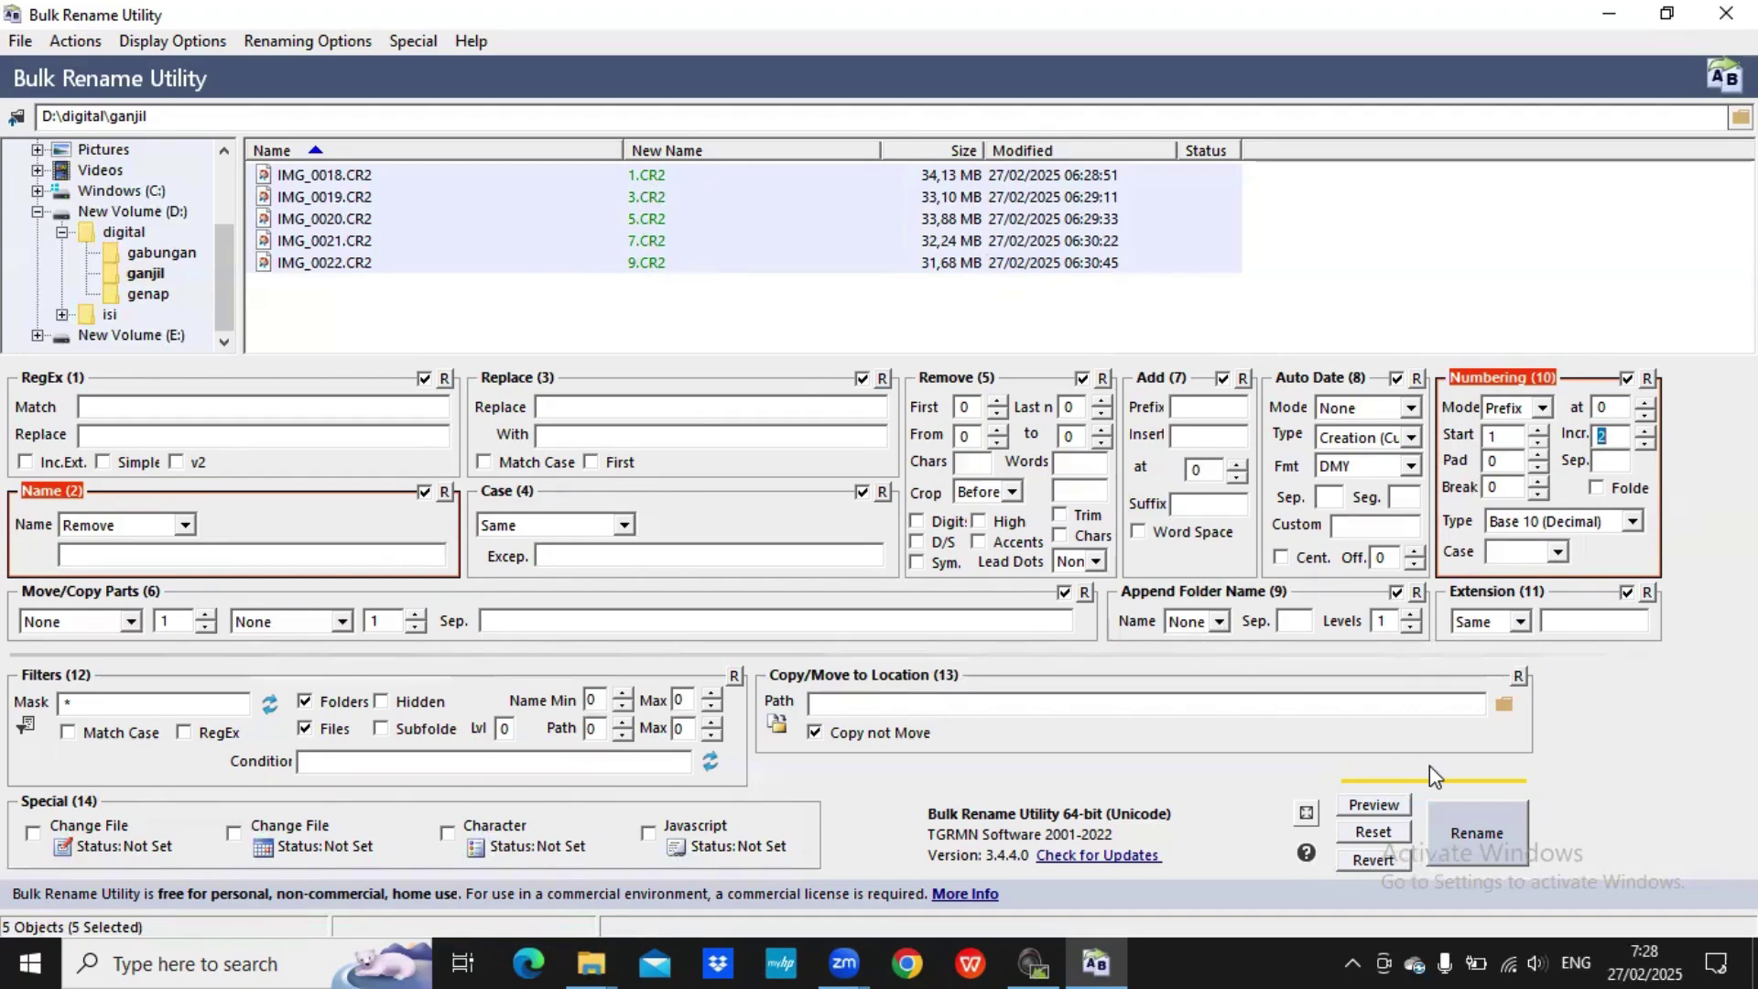
click(1492, 839)
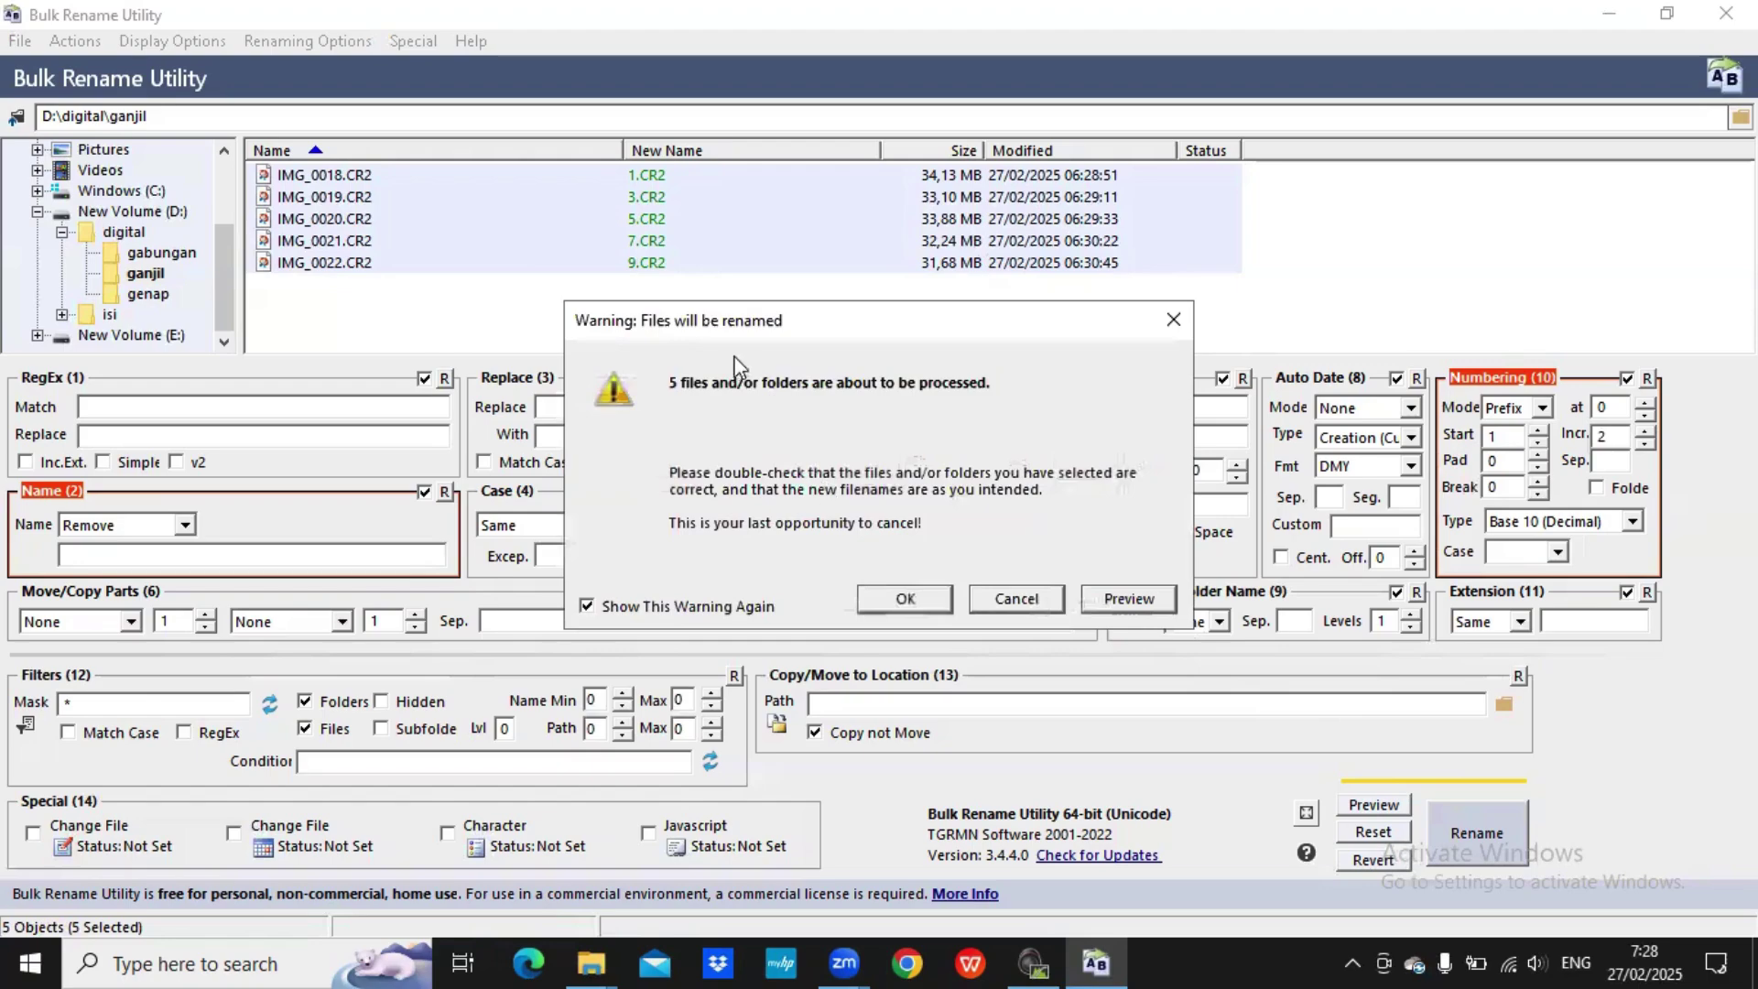
click(906, 599)
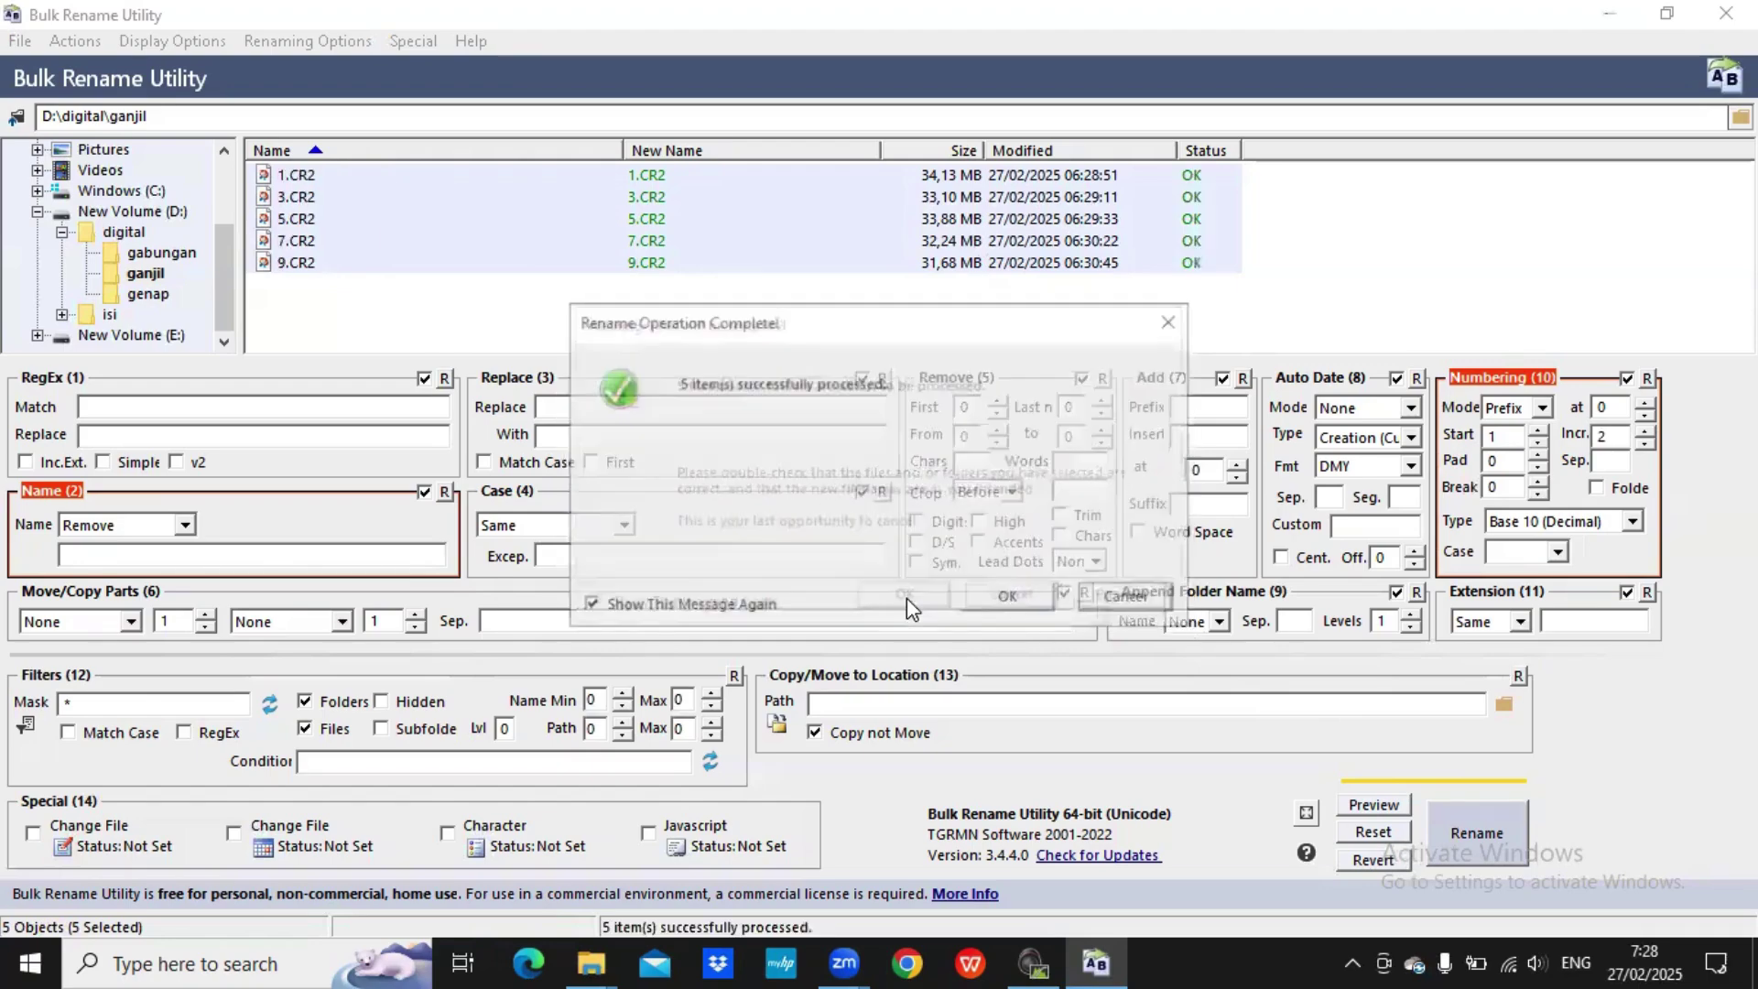
click(1029, 600)
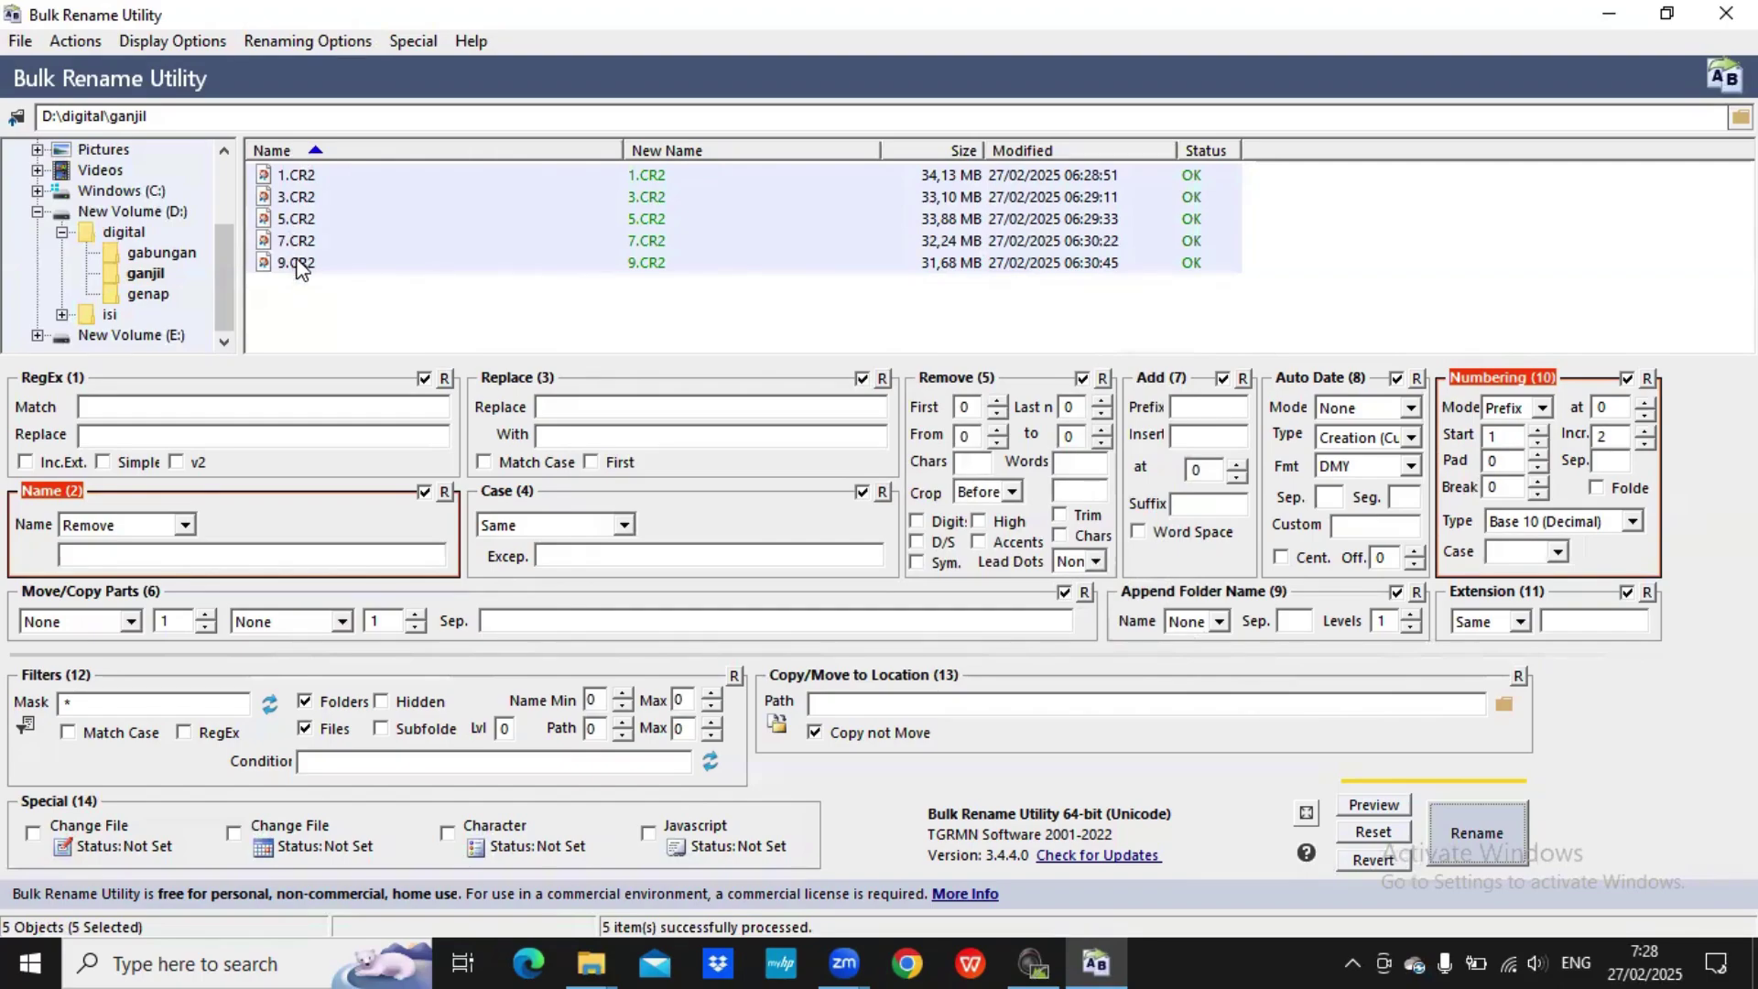
- Rename files IMG_0023.CR2 to IMG_0027.CR2 in the genap folder with prefix numbering starting at 2 in increments of 2
click(147, 295)
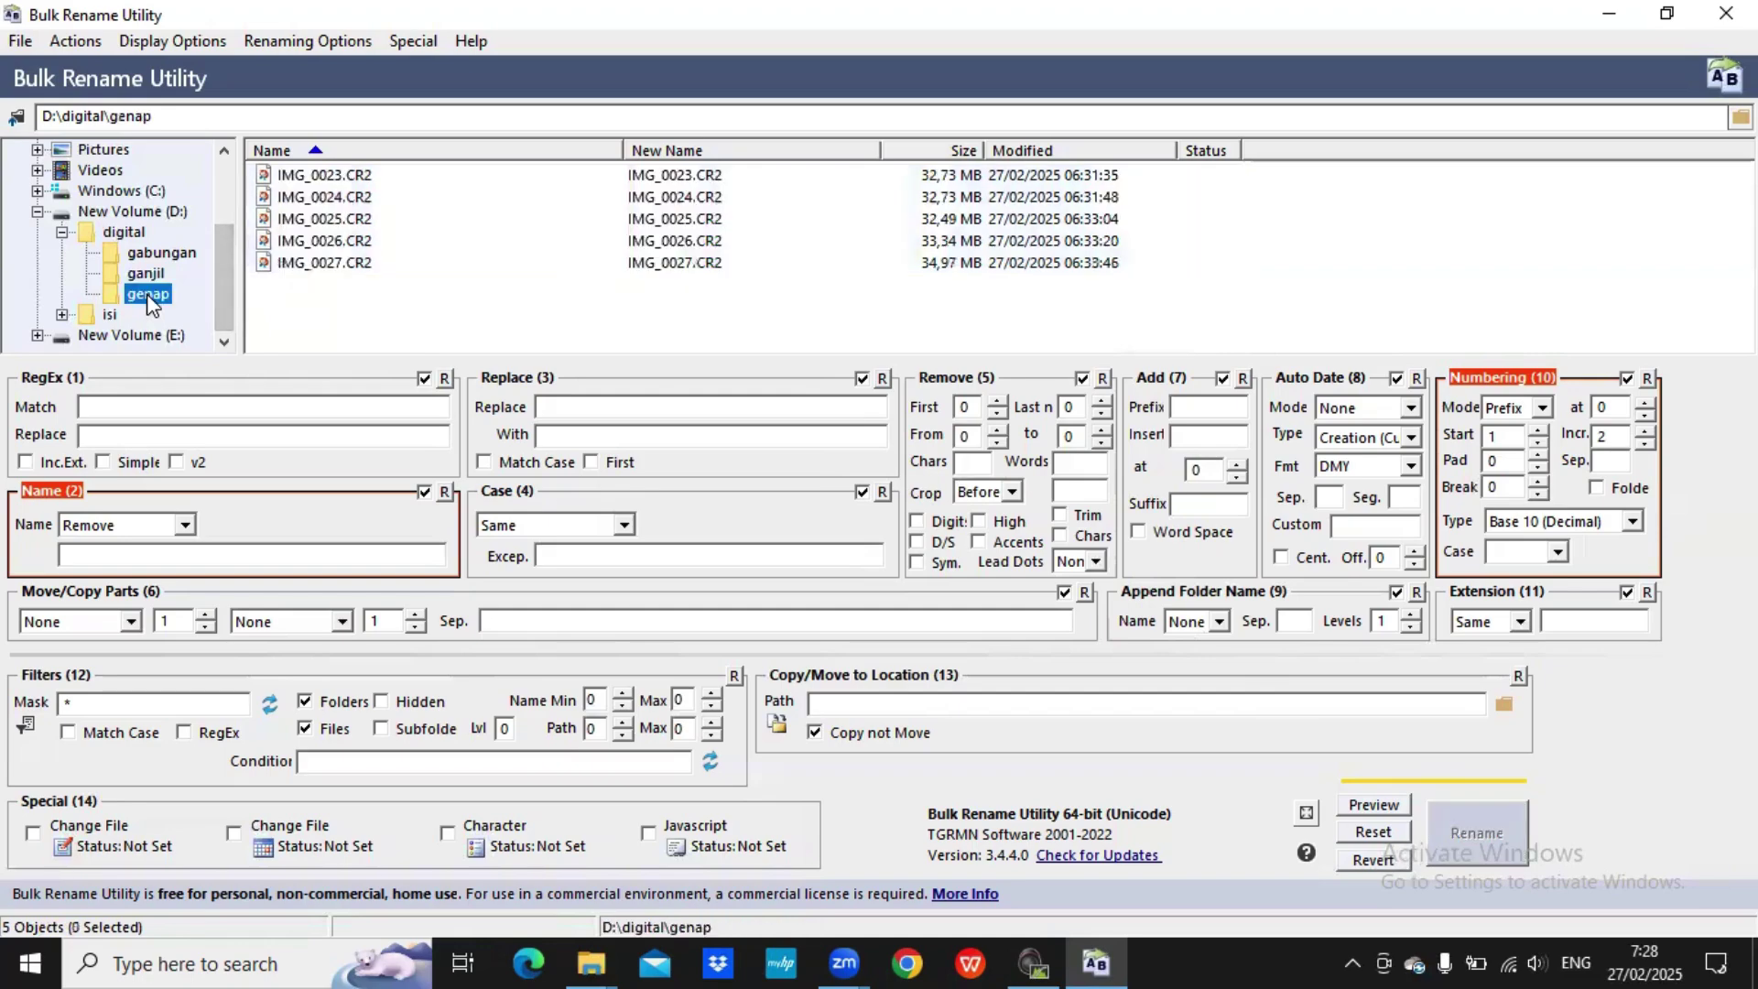
click(346, 178)
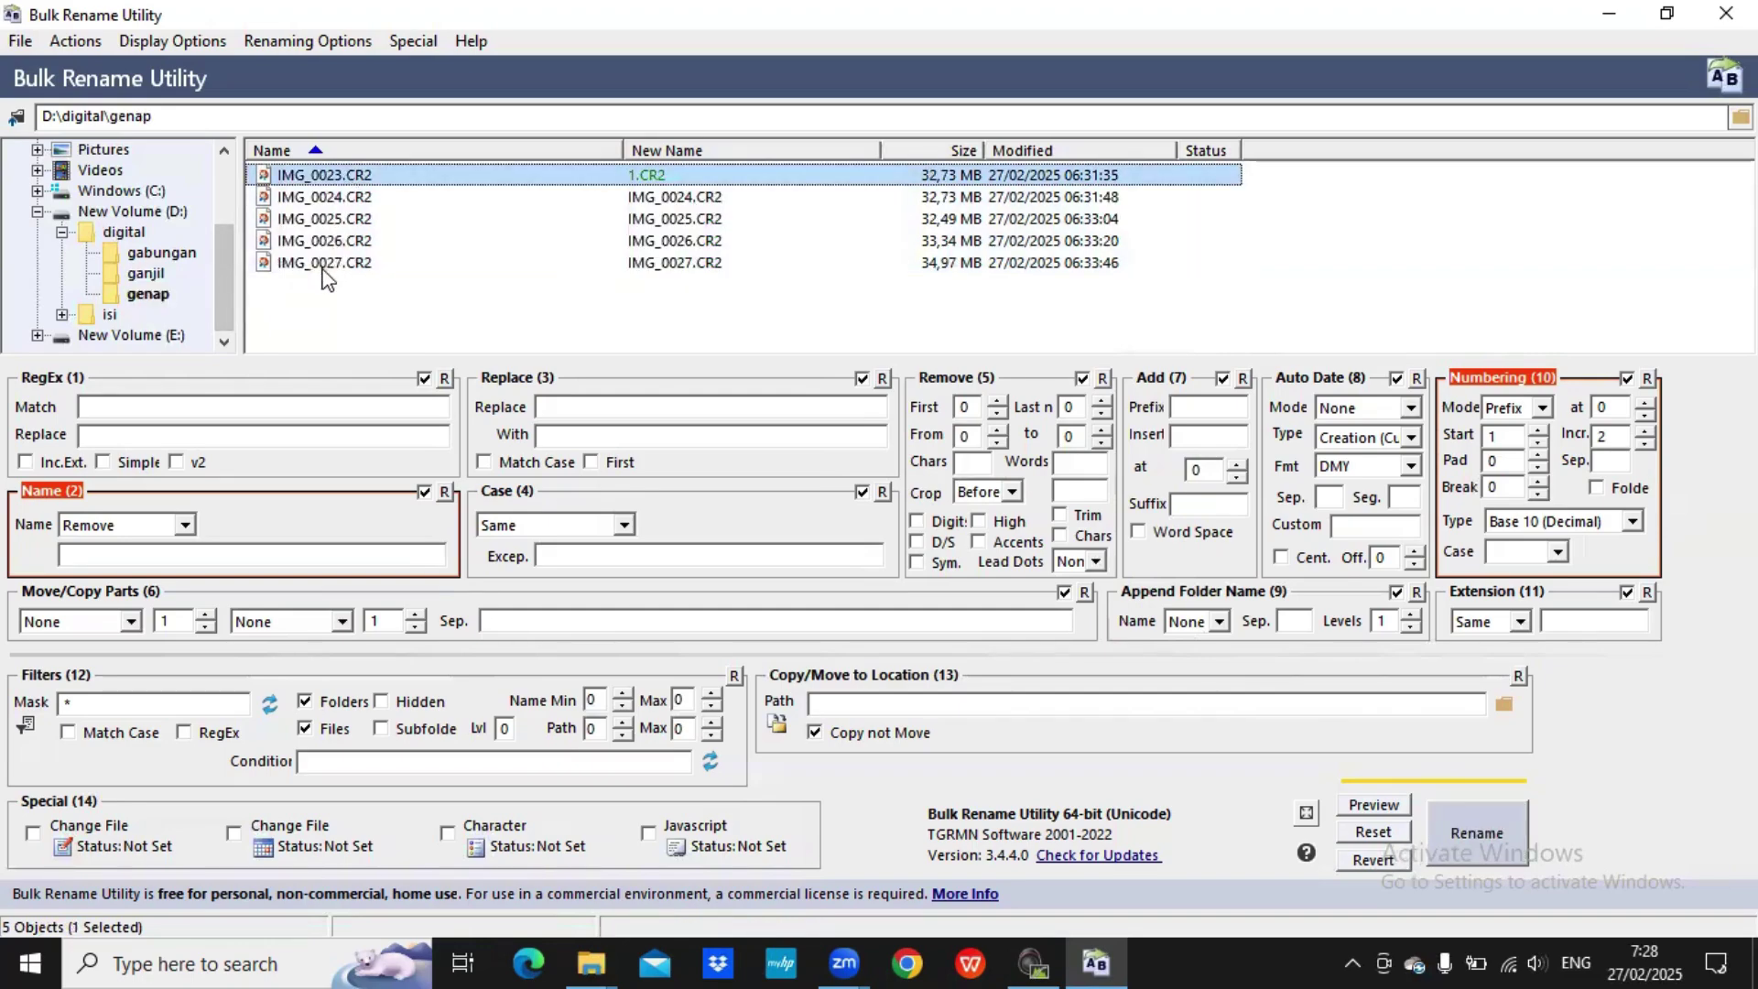
shift+click(327, 265)
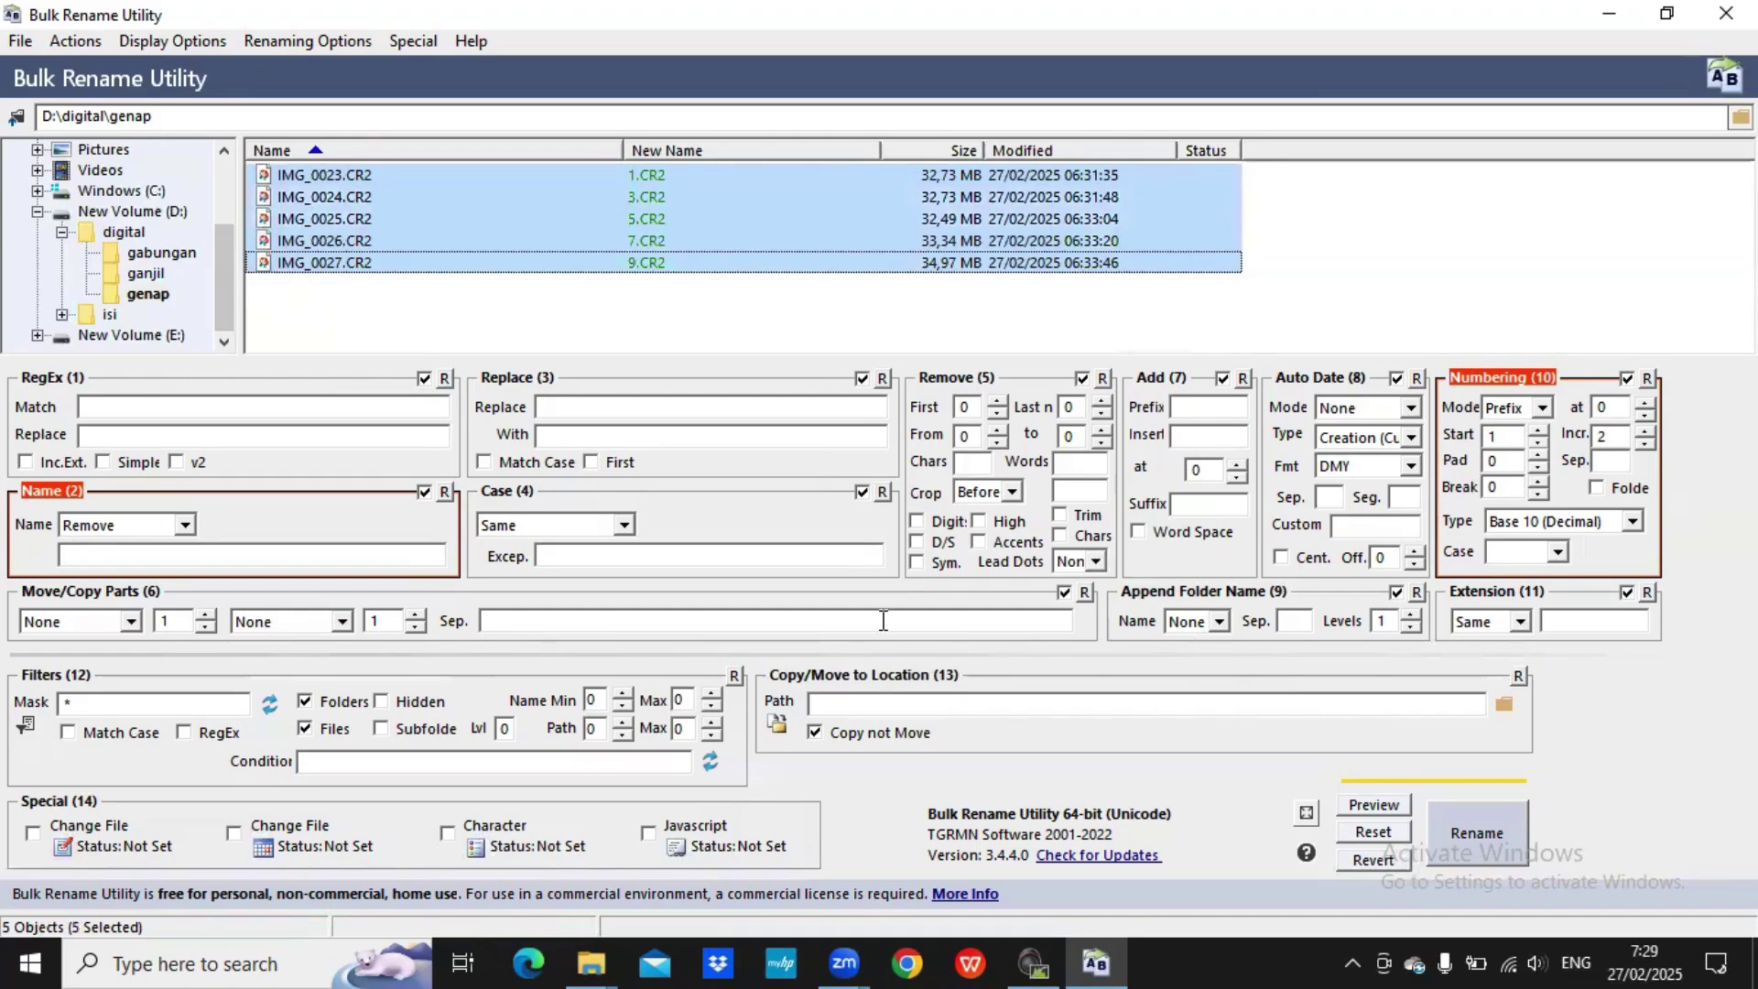
click(1515, 409)
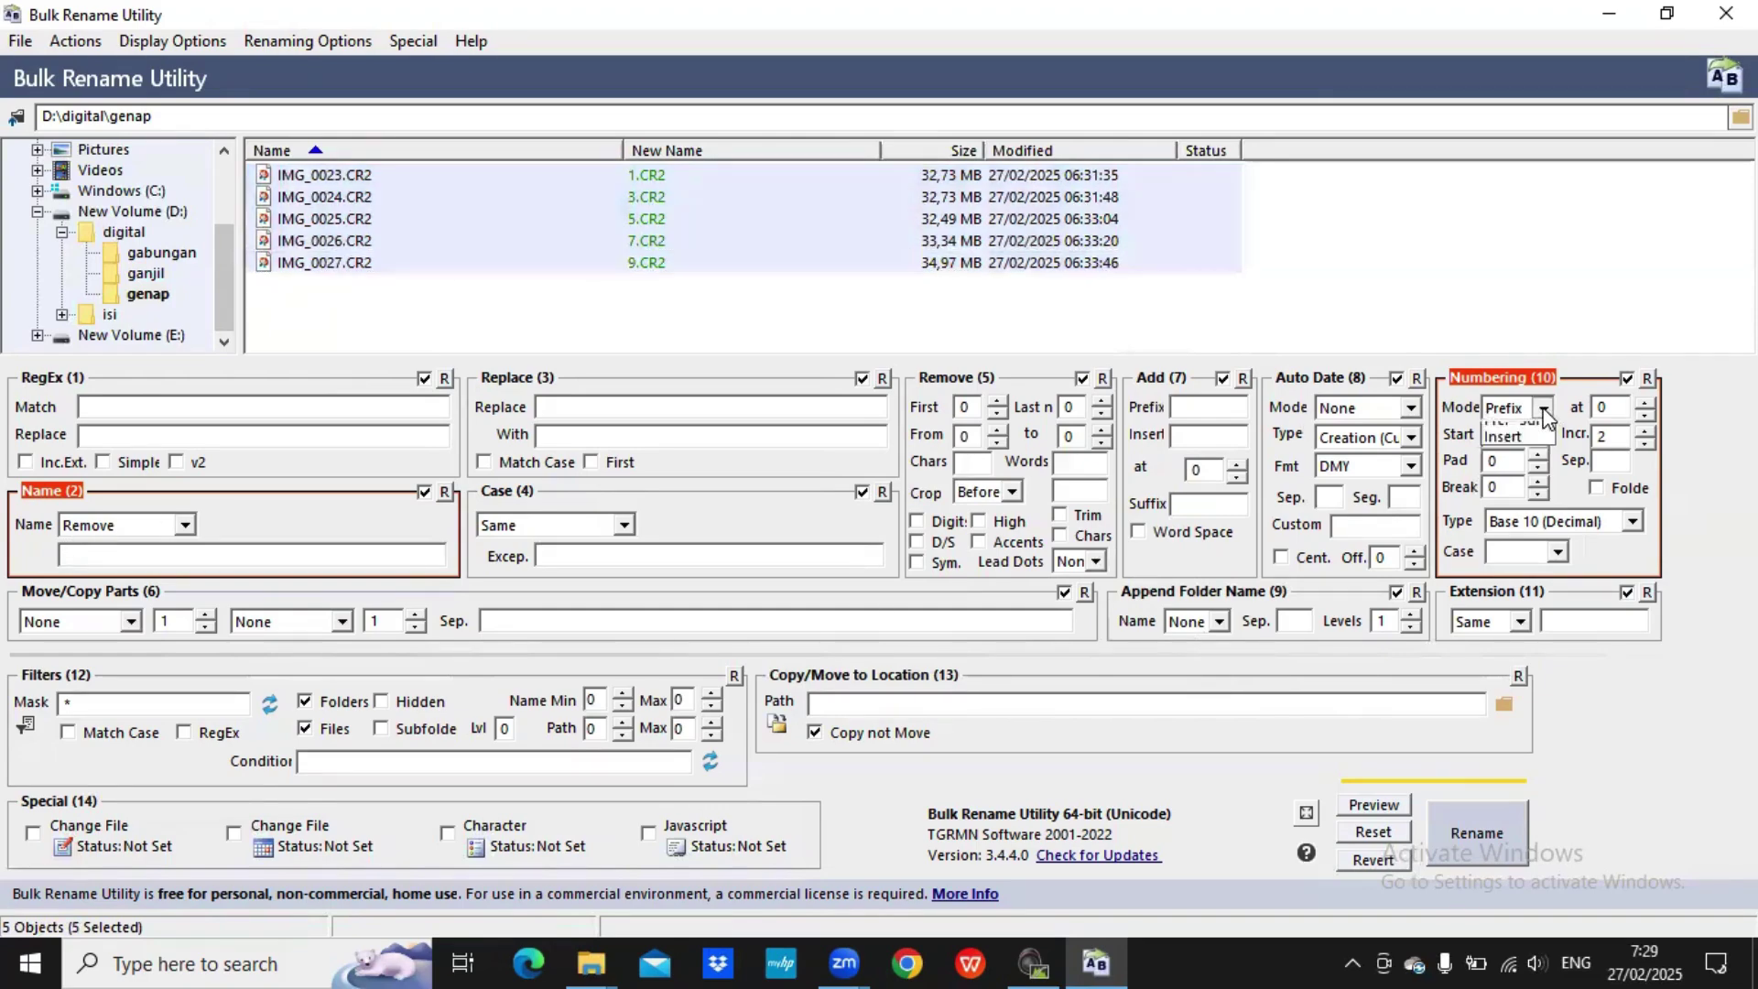
click(1527, 414)
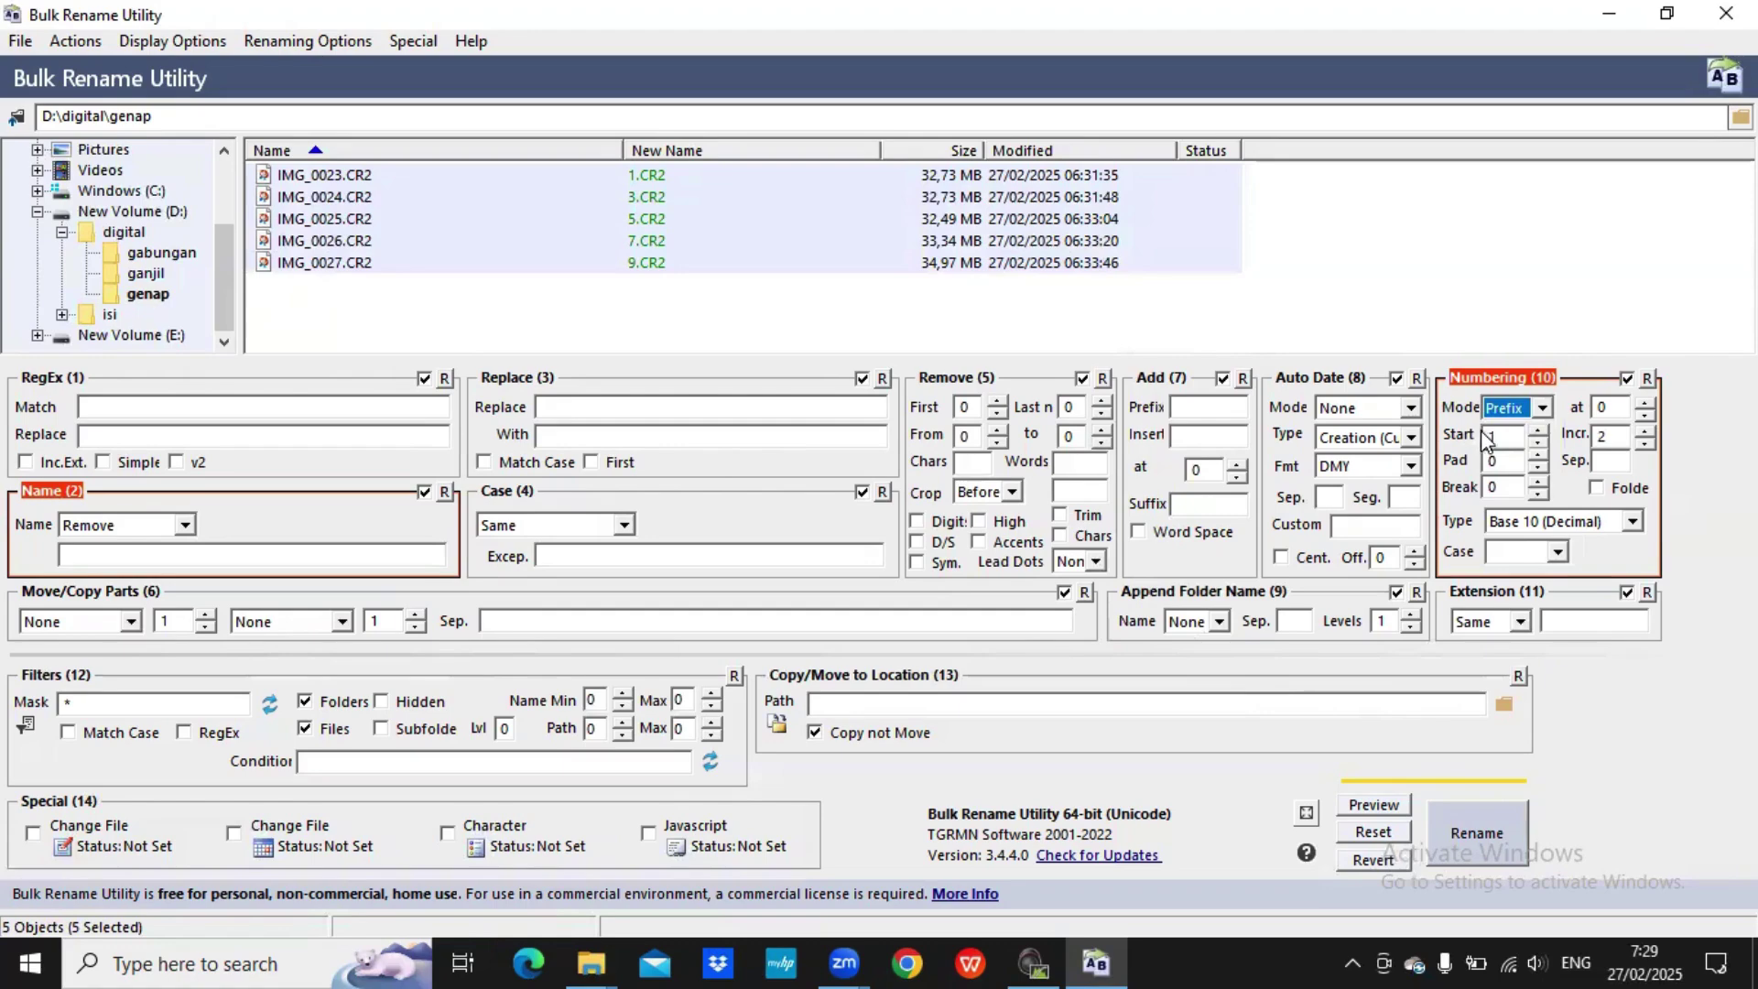
click(1536, 431)
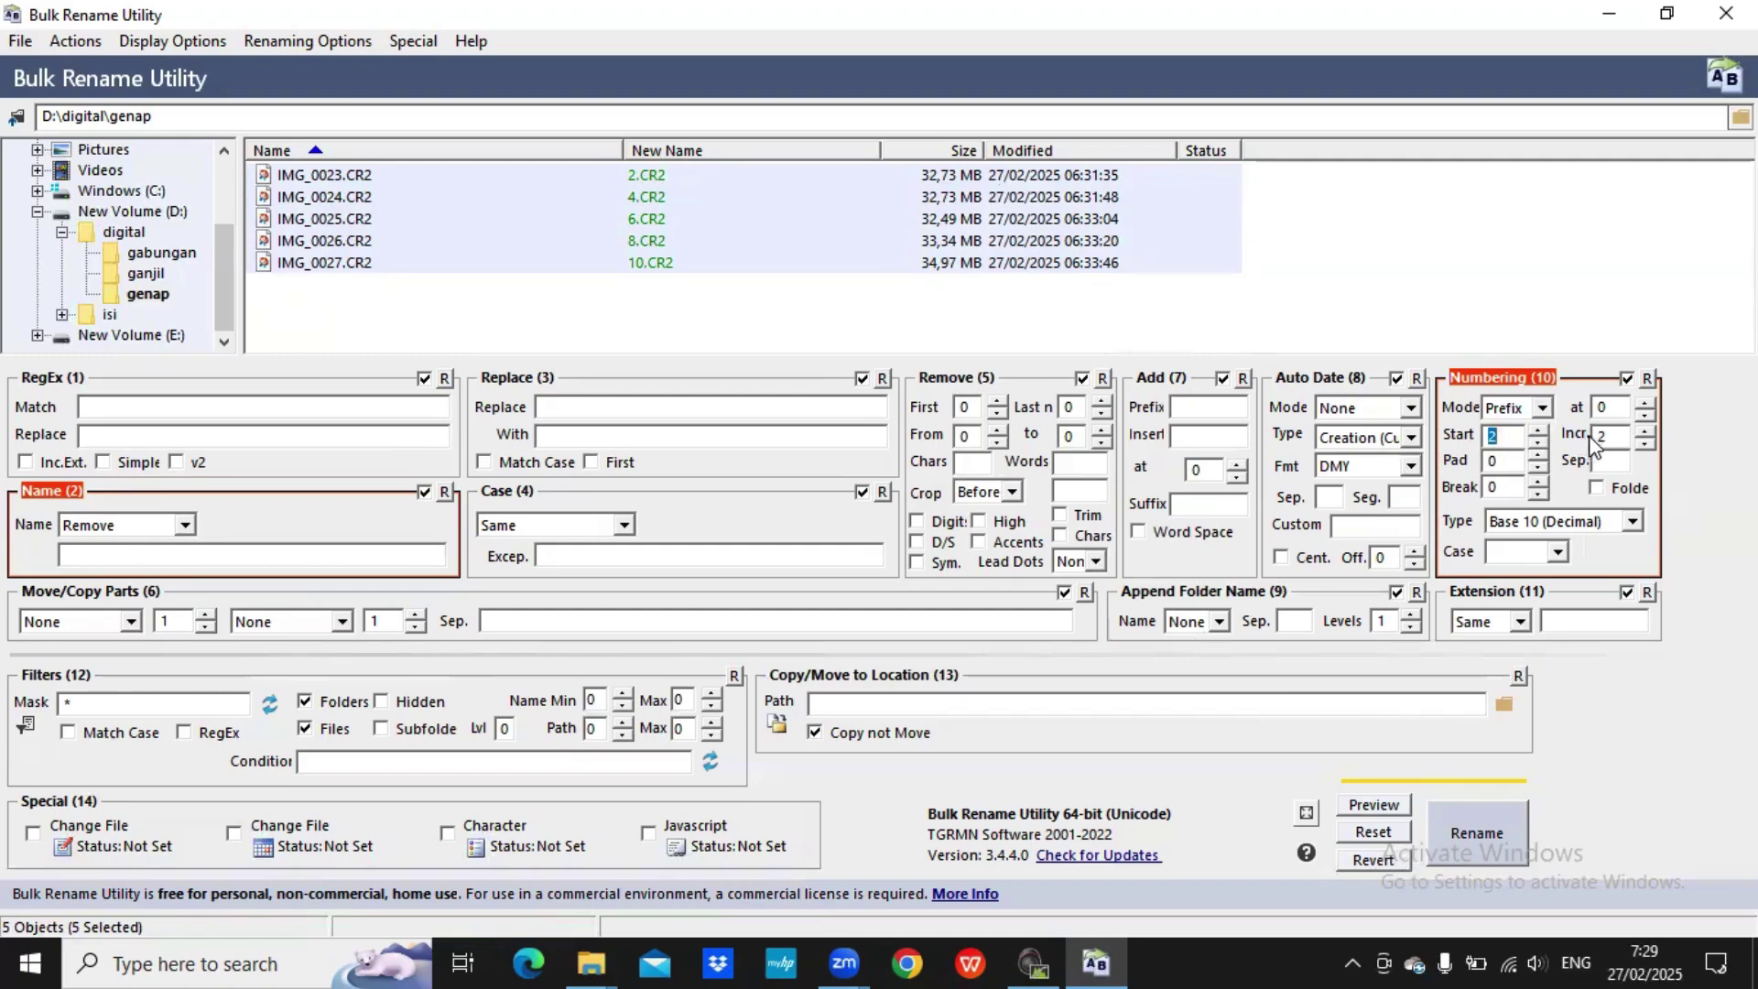
click(1611, 435)
click(1481, 850)
click(904, 595)
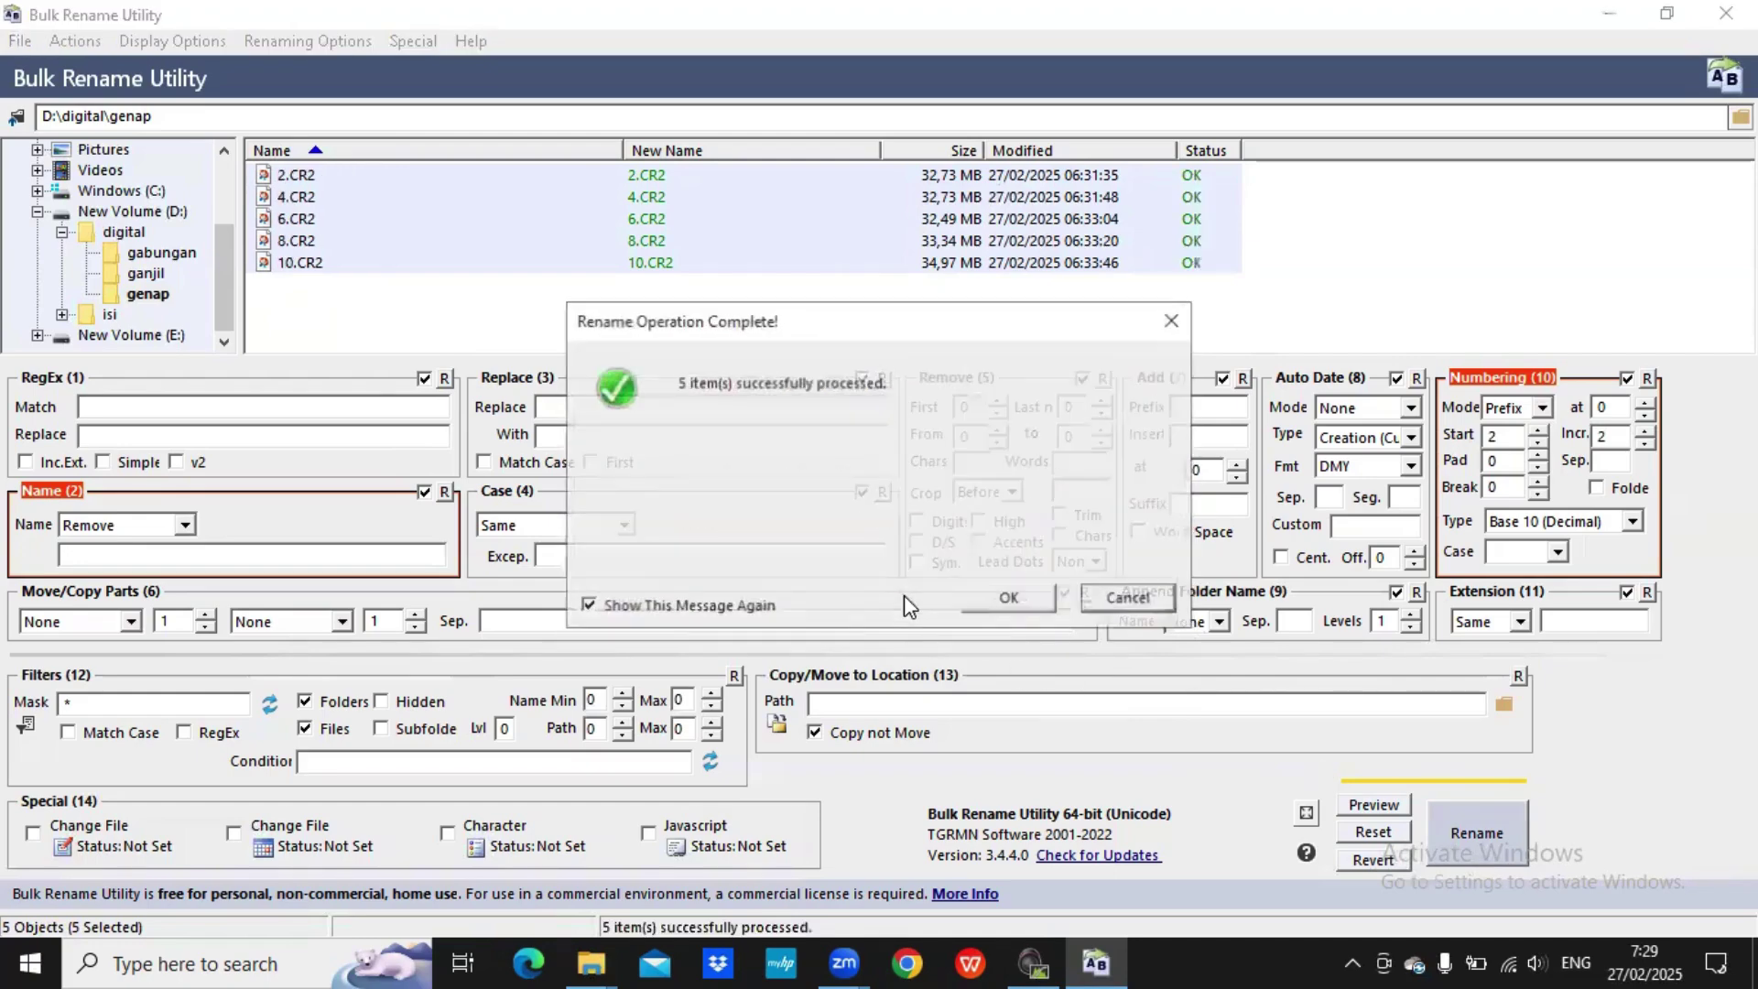
click(986, 606)
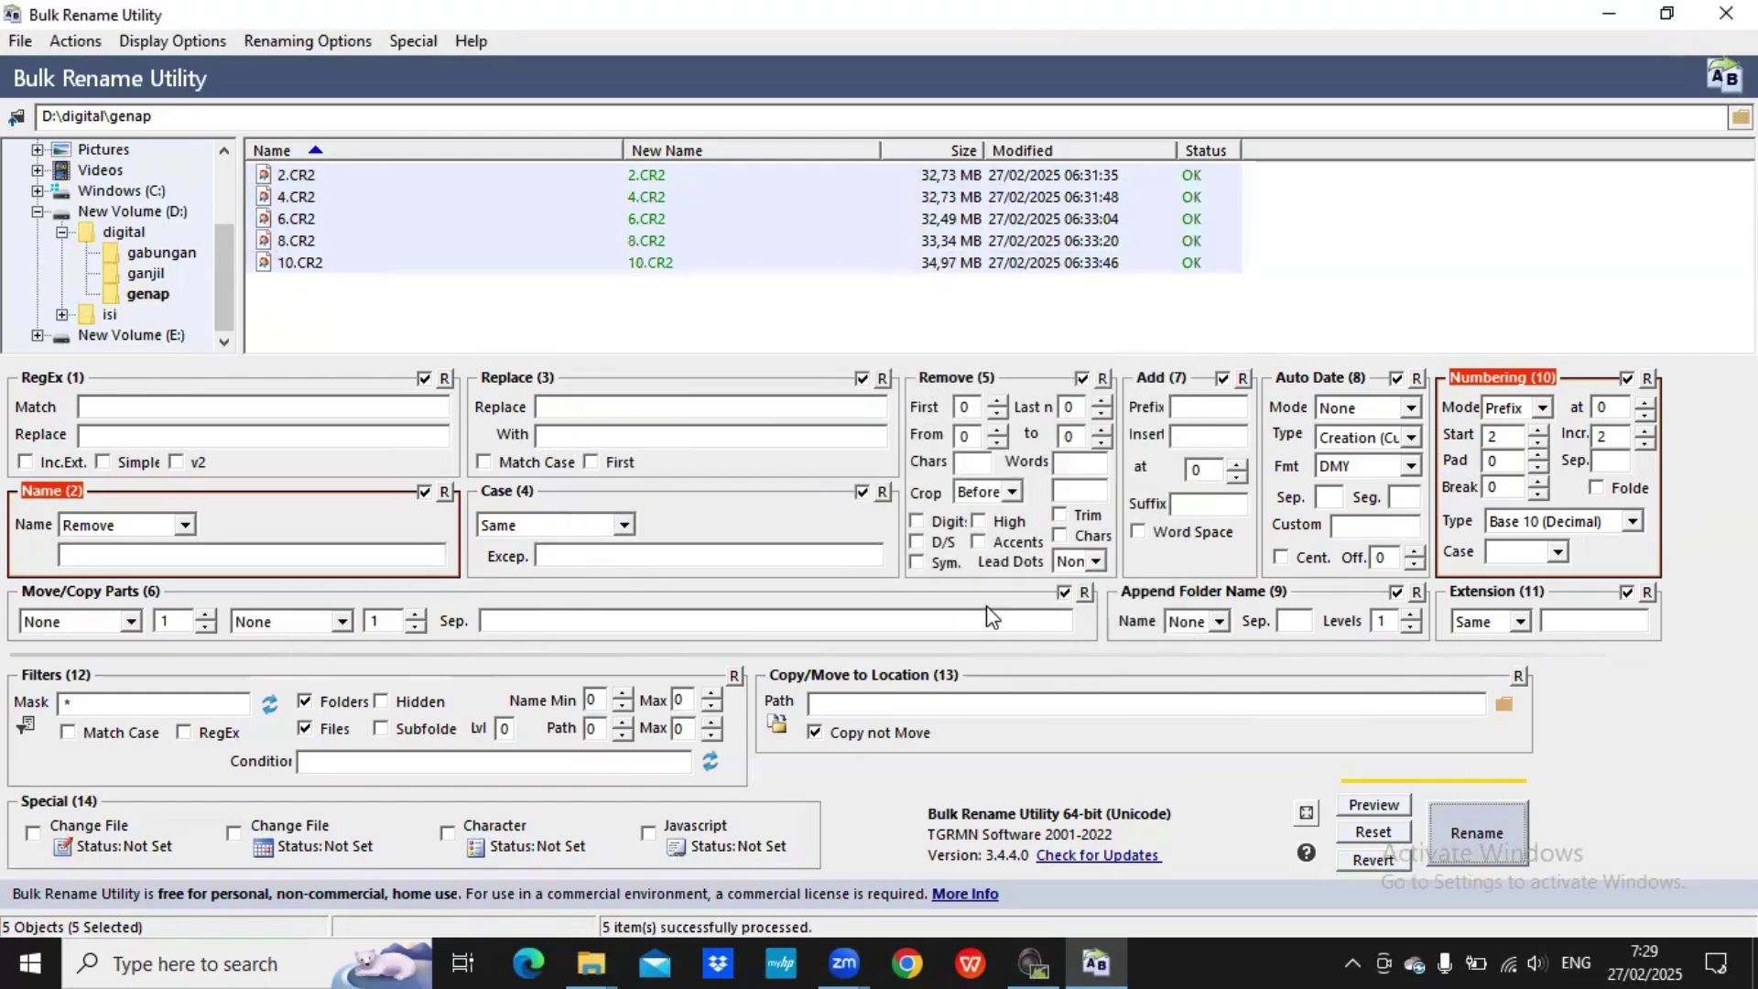
- Switch to Digital Photo Professional 4, rotate ganjil images 3.CR2 to 9.CR2 clockwise, and open the genap folder, saving the edits
key(alt+Tab)
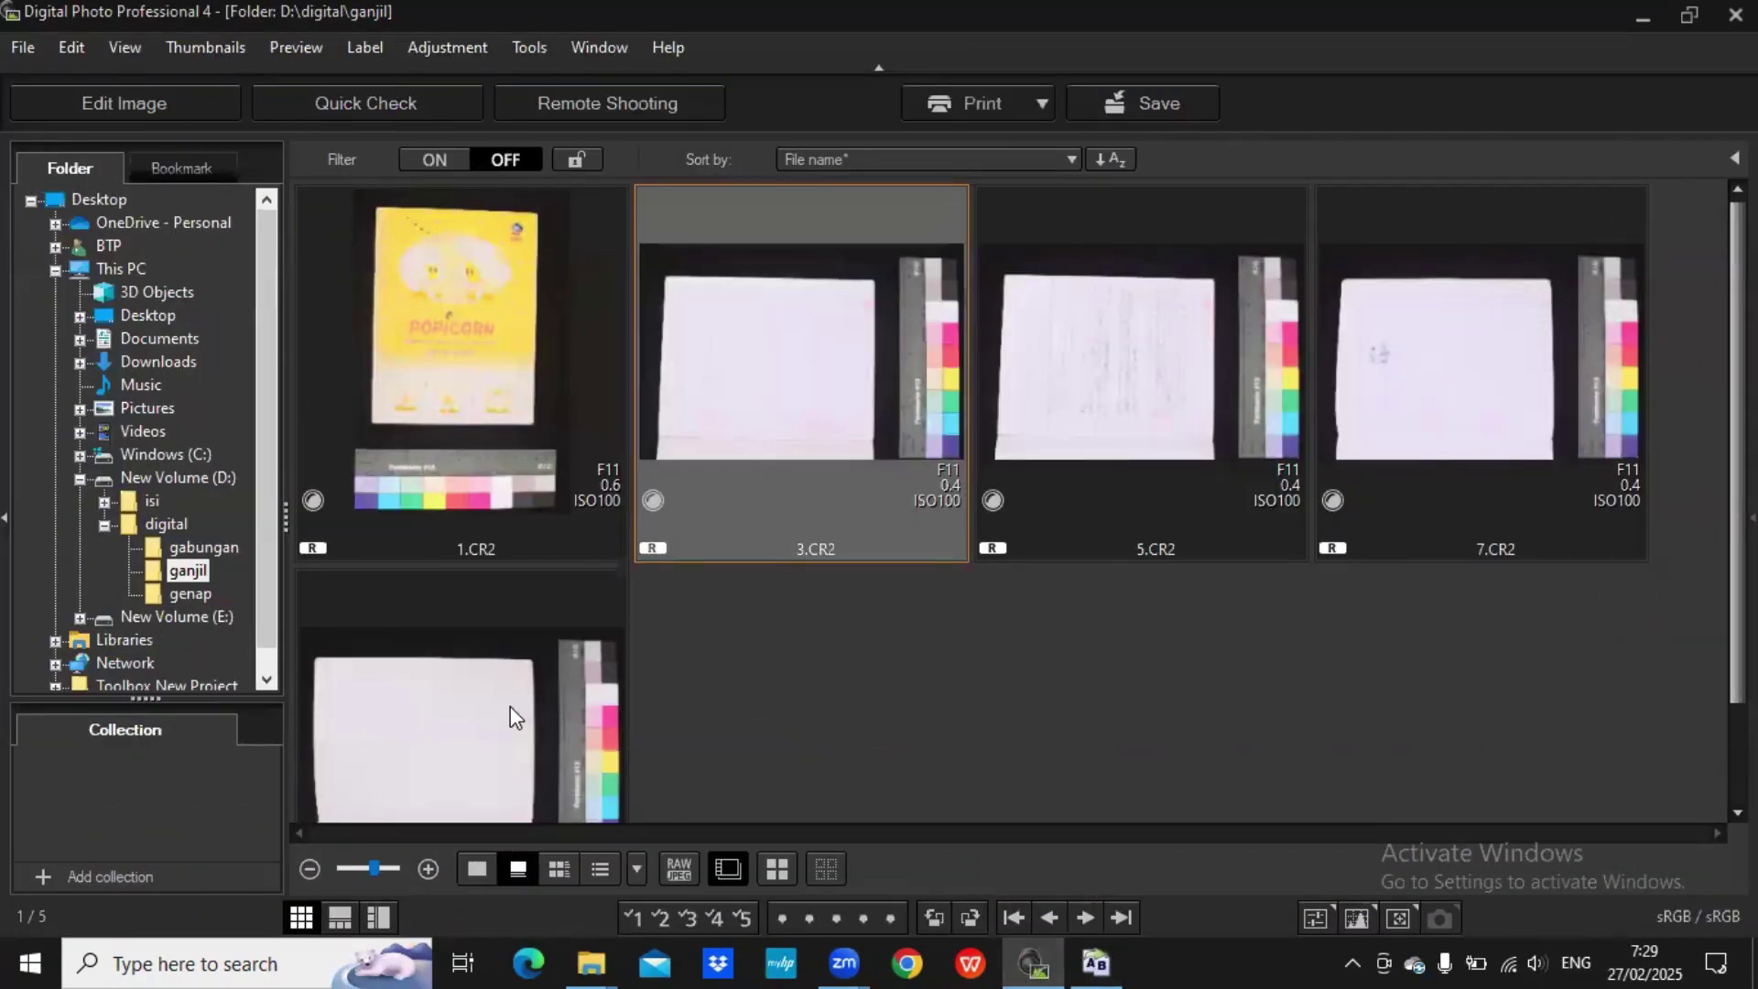
click(509, 706)
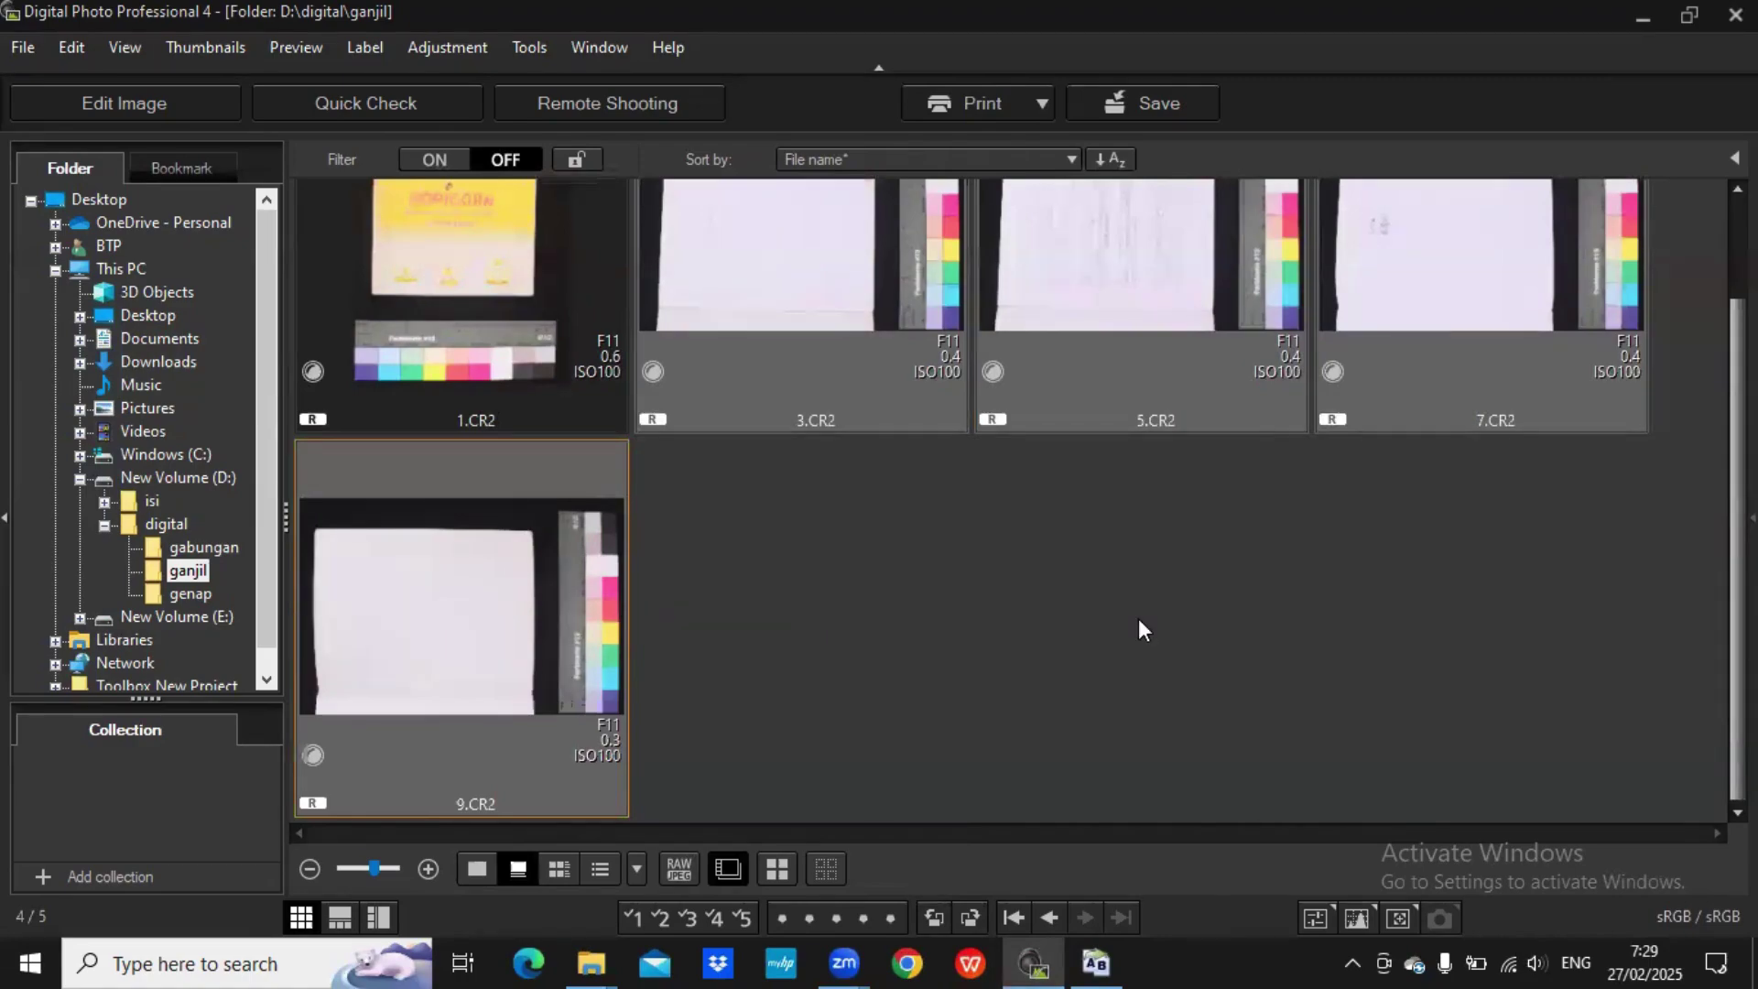
click(970, 918)
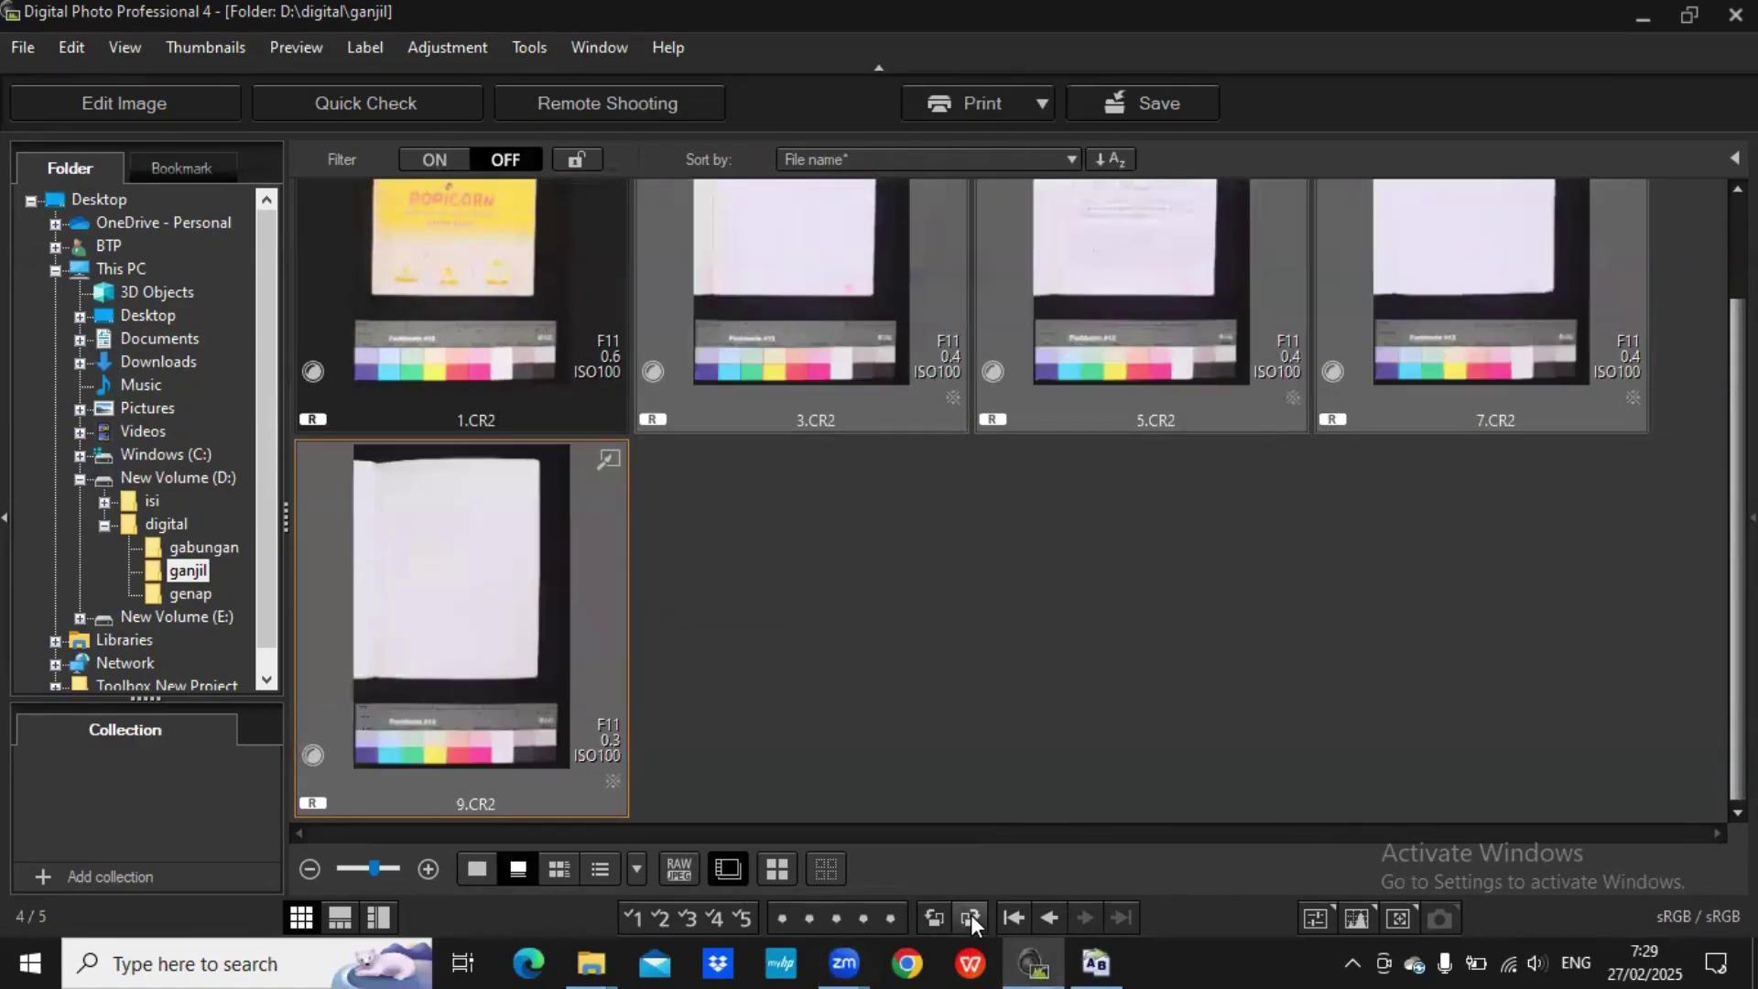
click(184, 593)
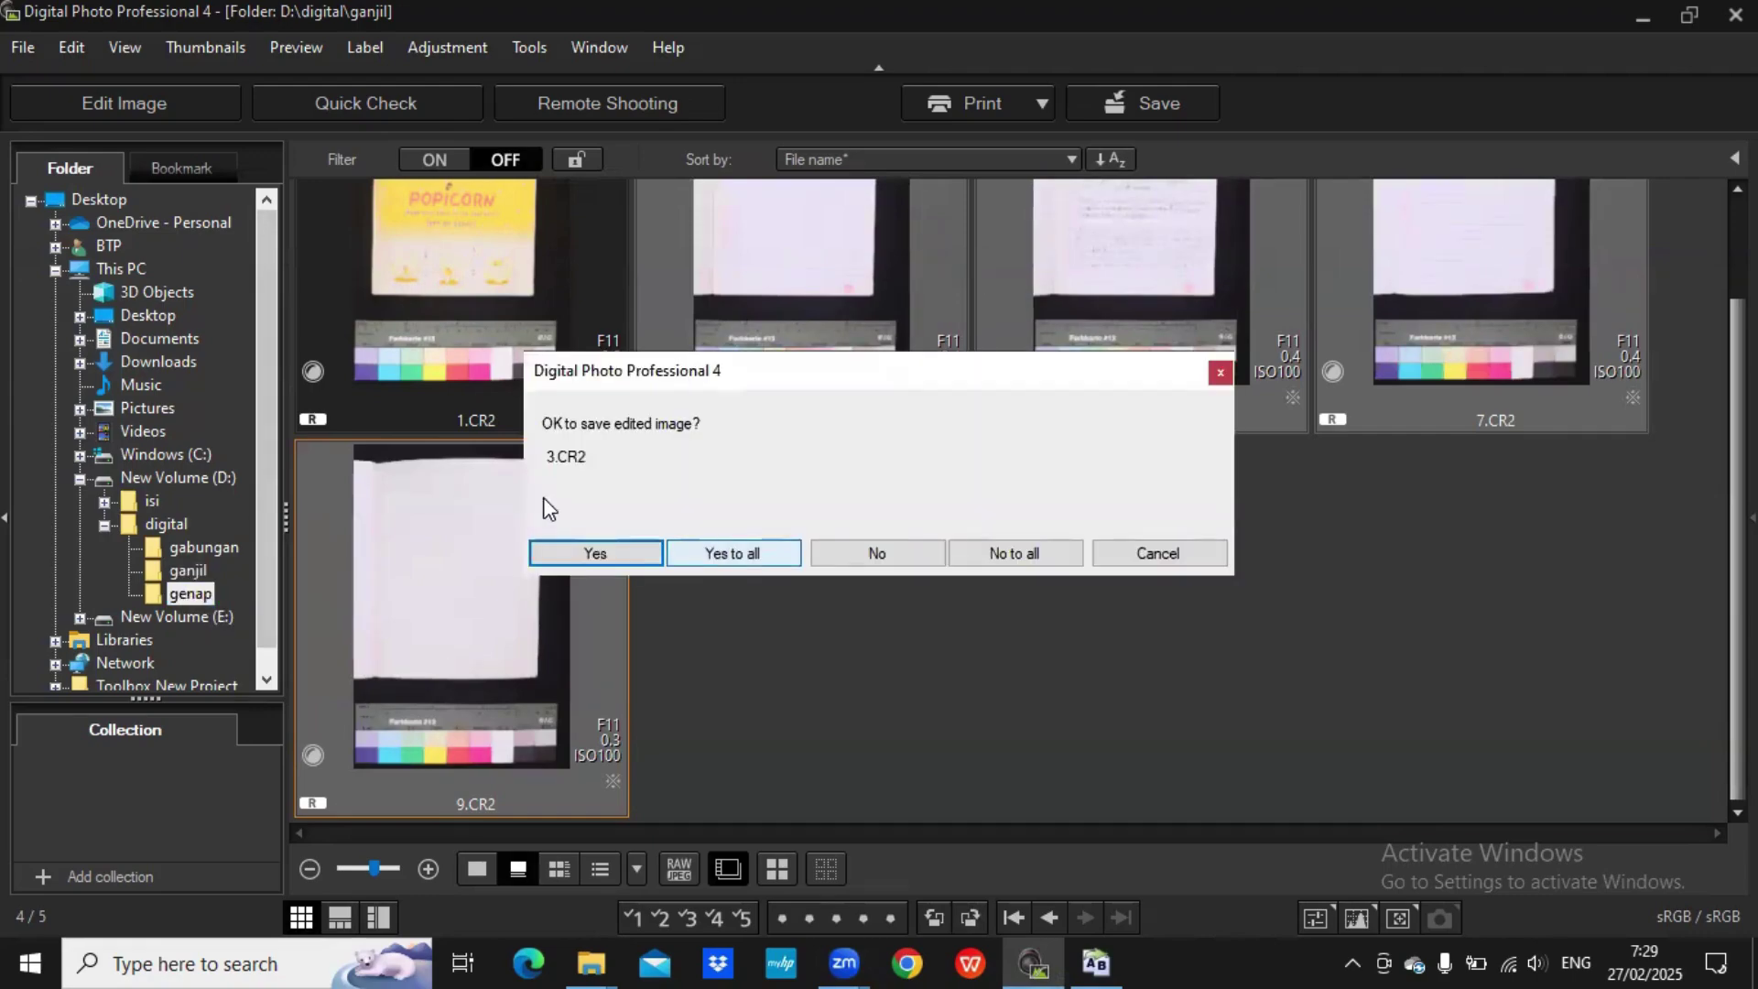
key(Return)
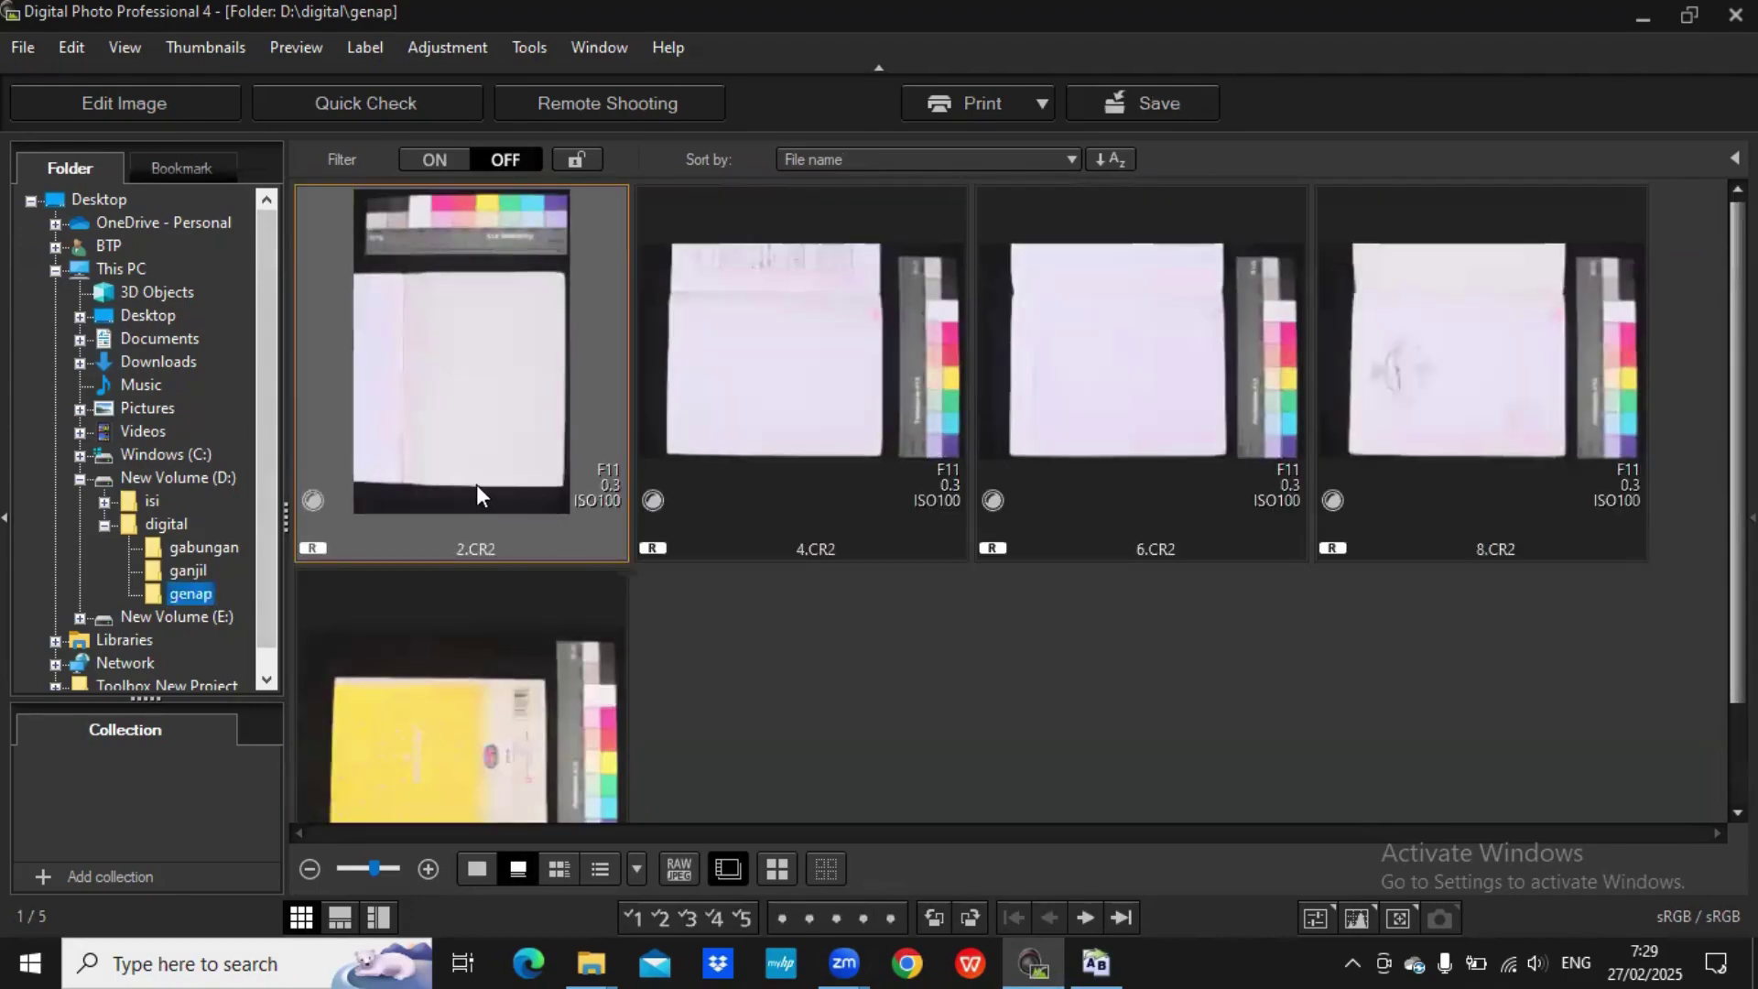
- Rotate 2.CR2 clockwise once, then rotate all five genap images clockwise together so the colour chart lies below the page
click(973, 911)
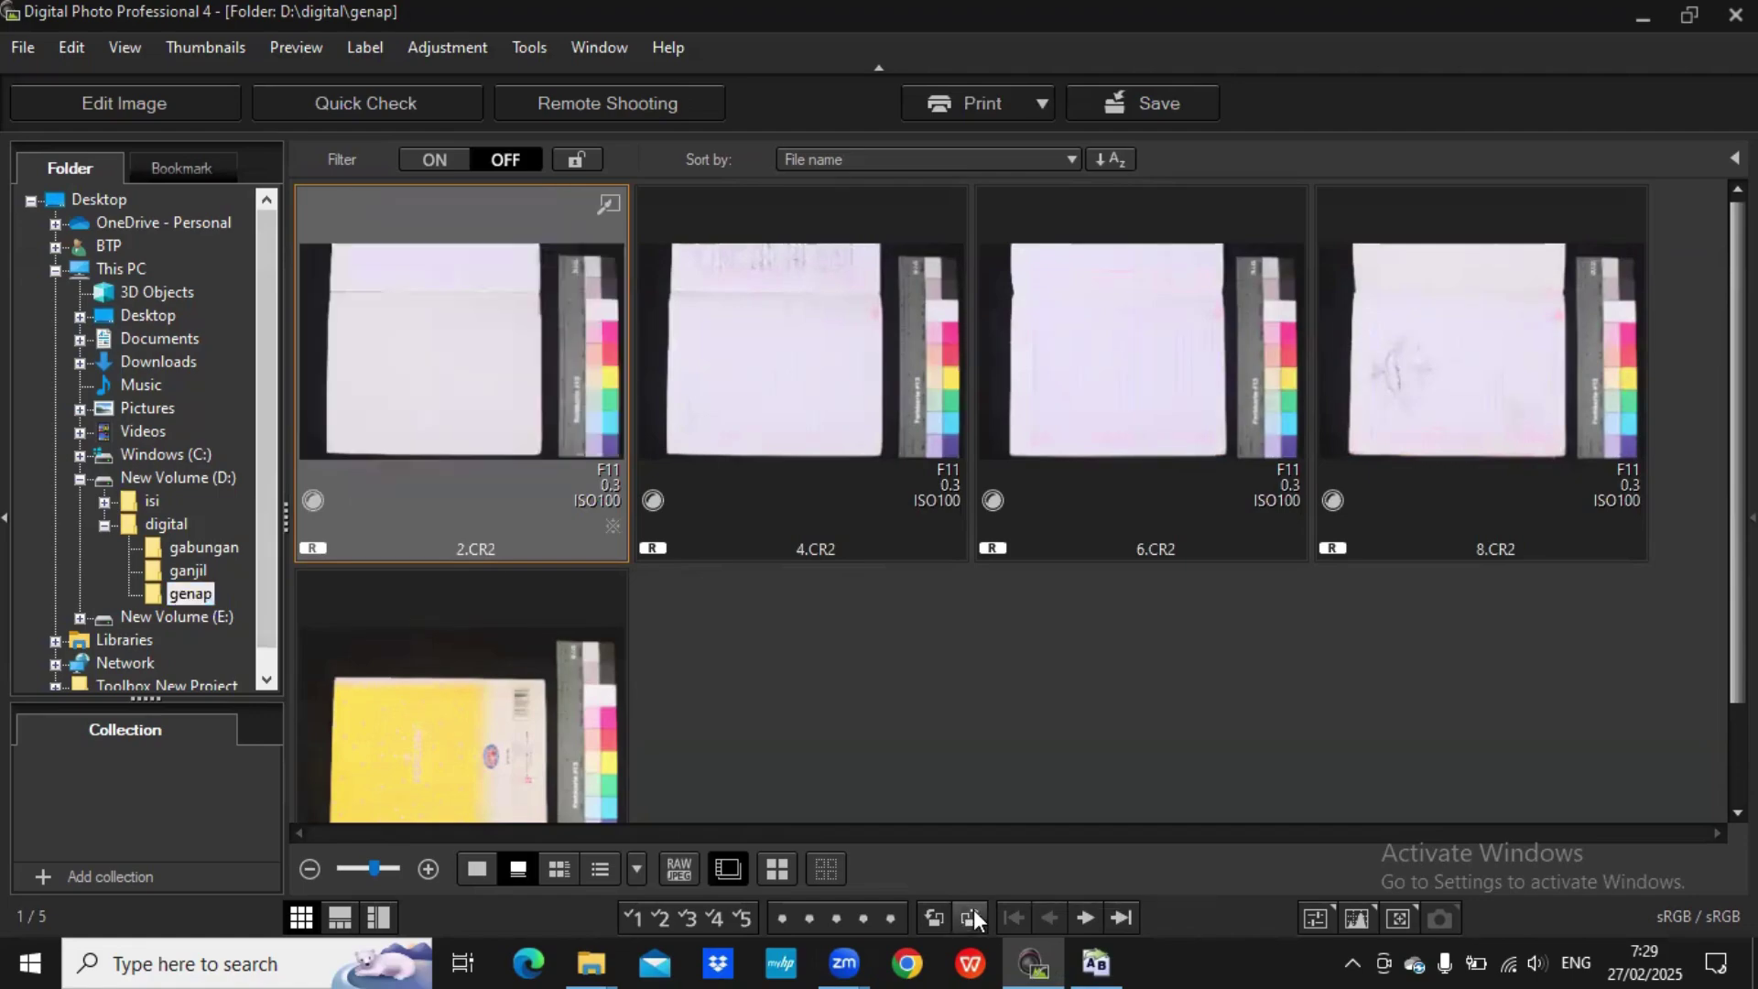
shift+click(590, 722)
key(shift)
key(shift)
key(shift)
key(shift)
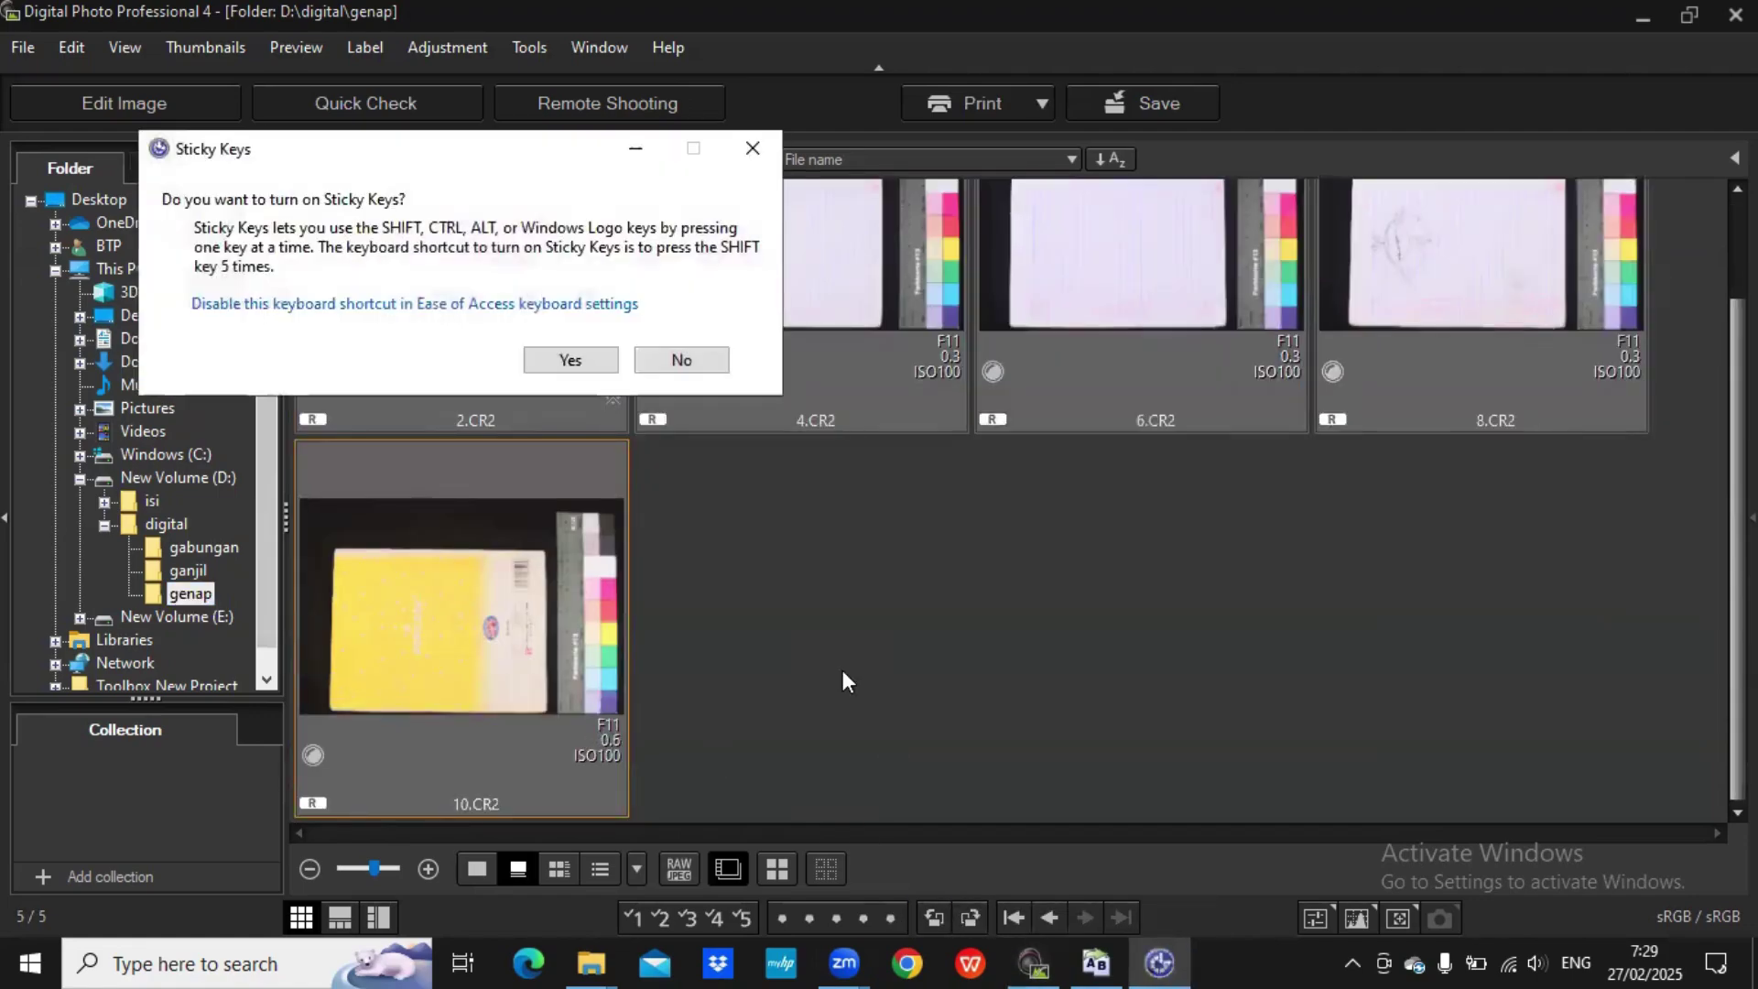
click(685, 361)
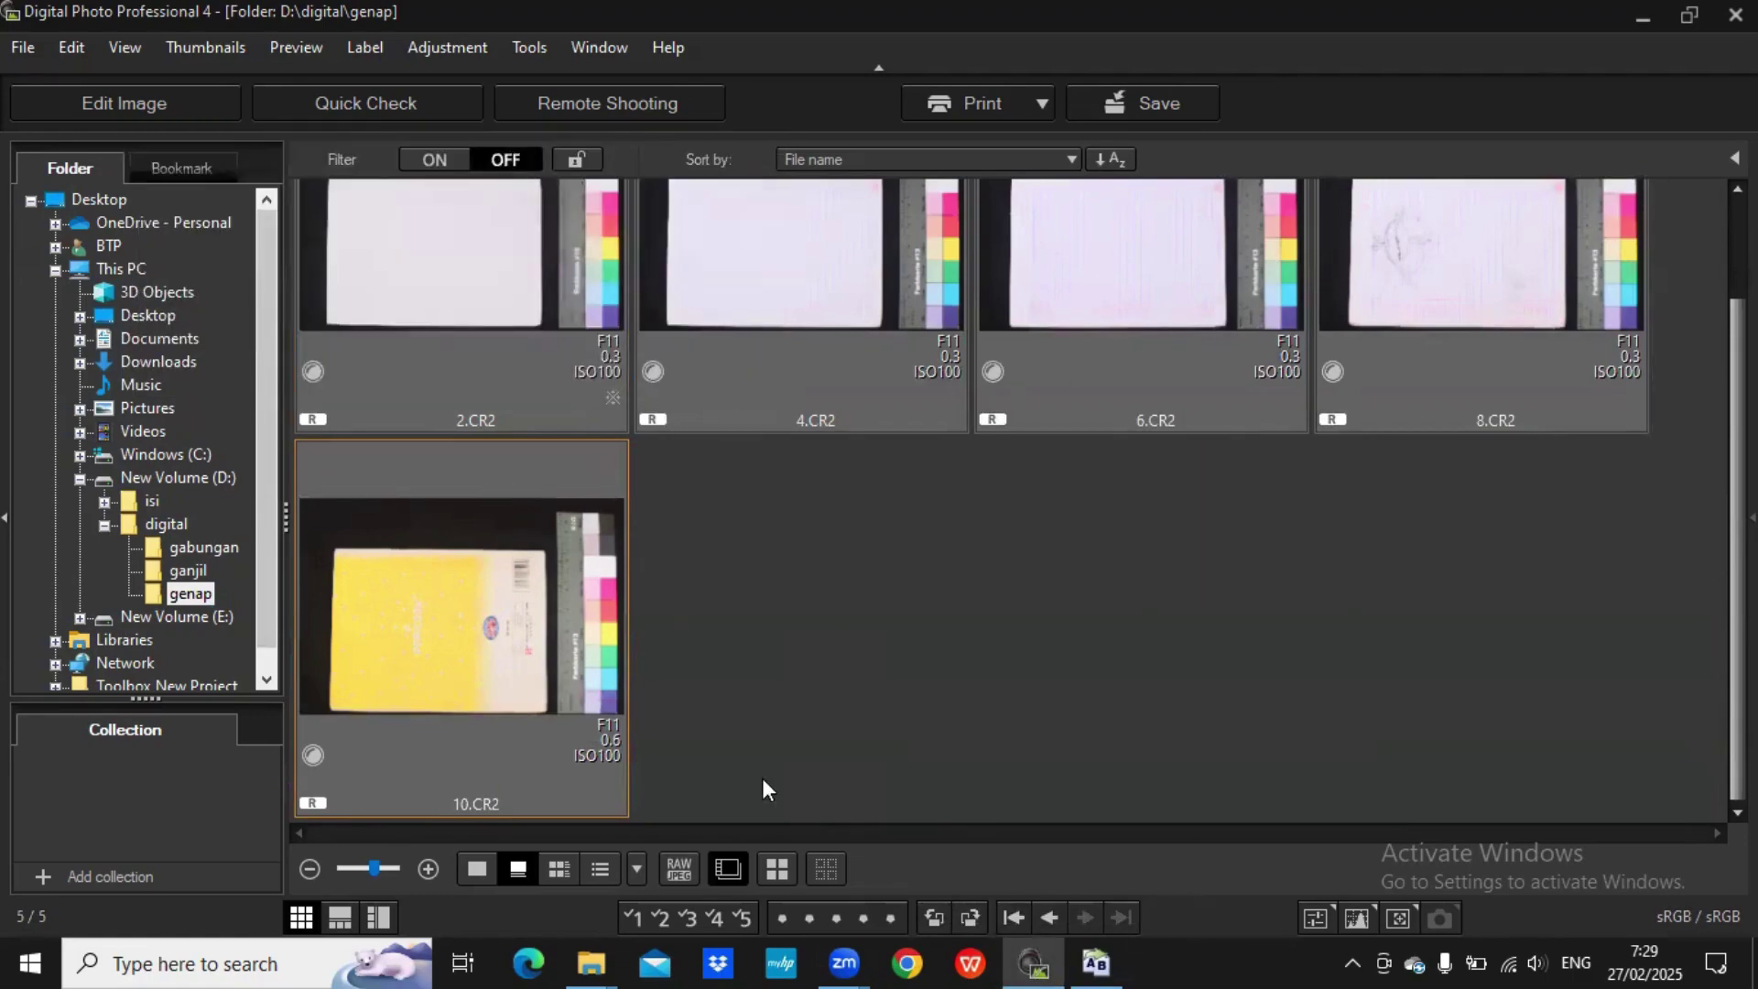
click(970, 918)
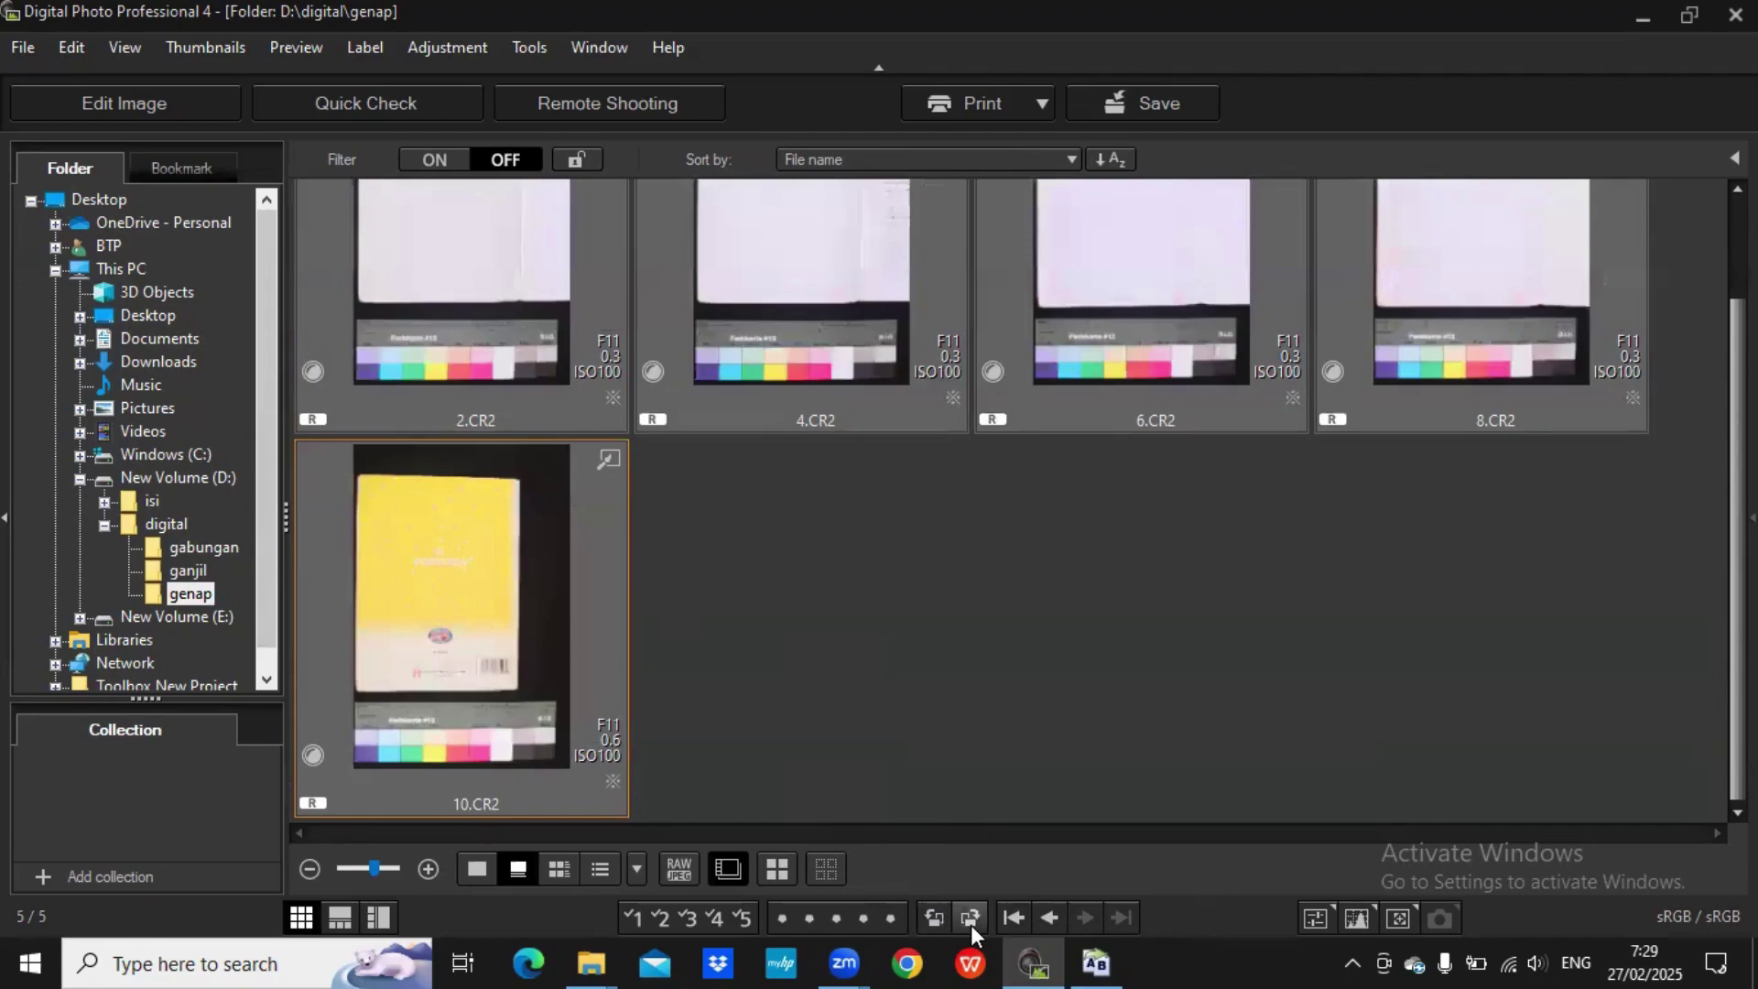
- Return to the ganjil folder, saving the edited genap images
click(827, 655)
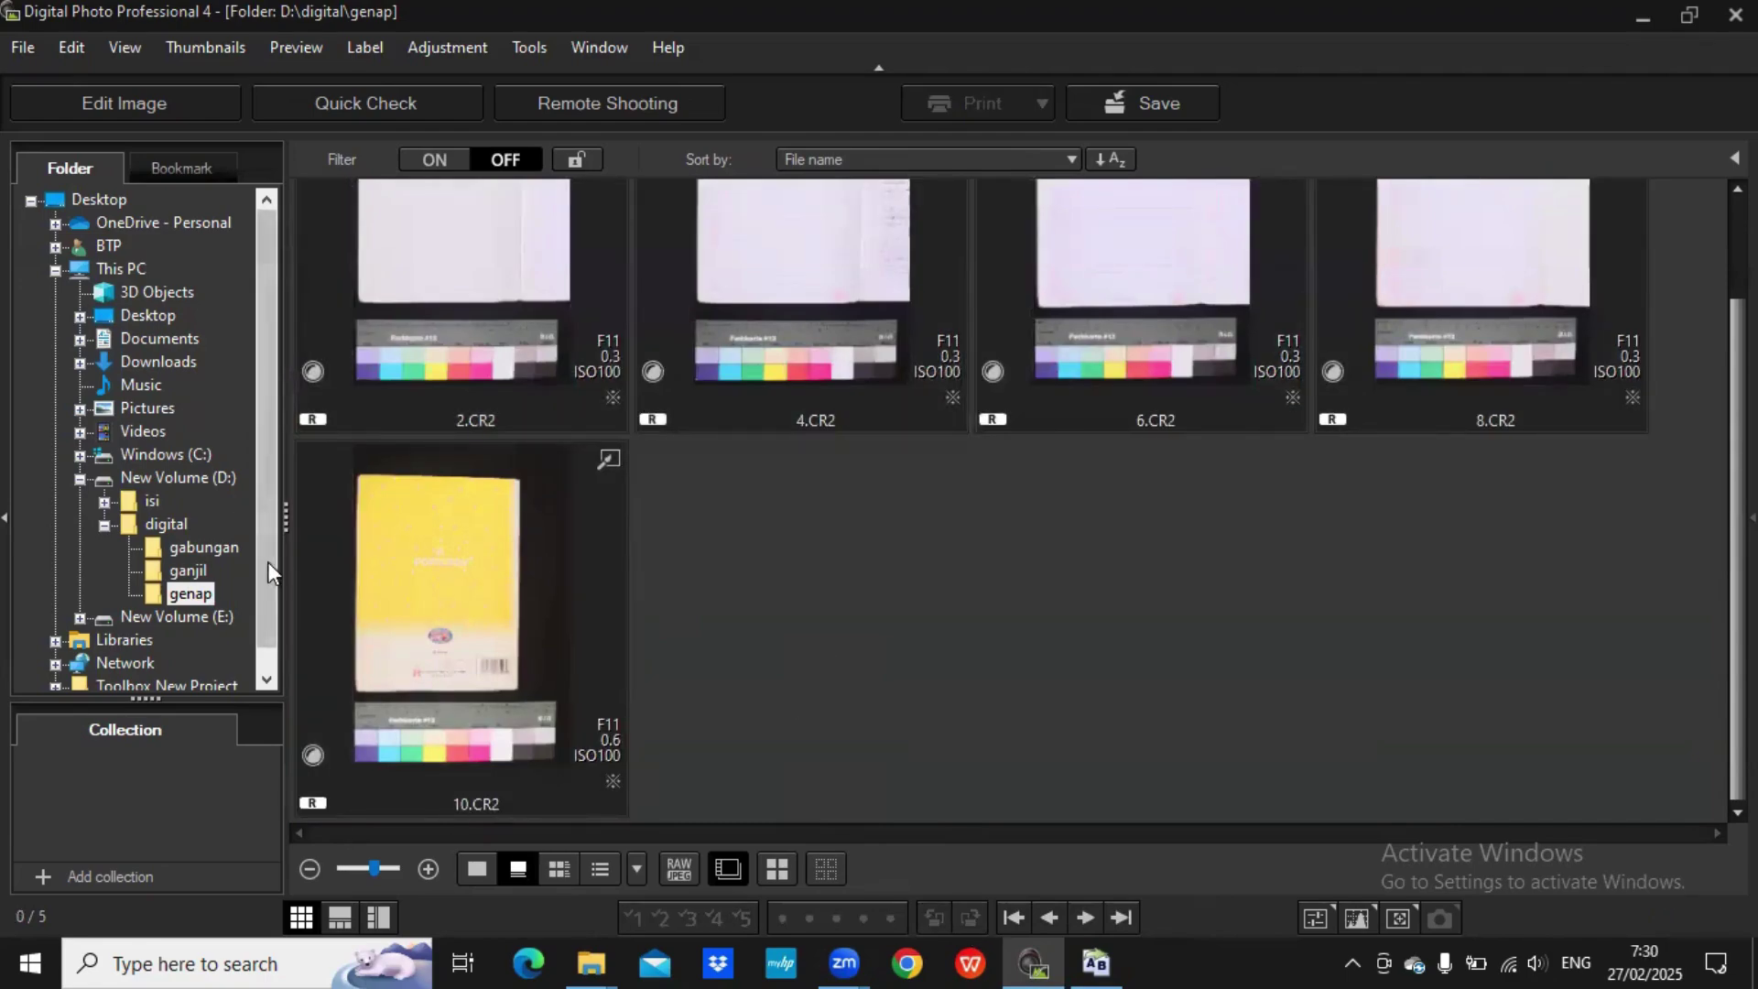
click(190, 571)
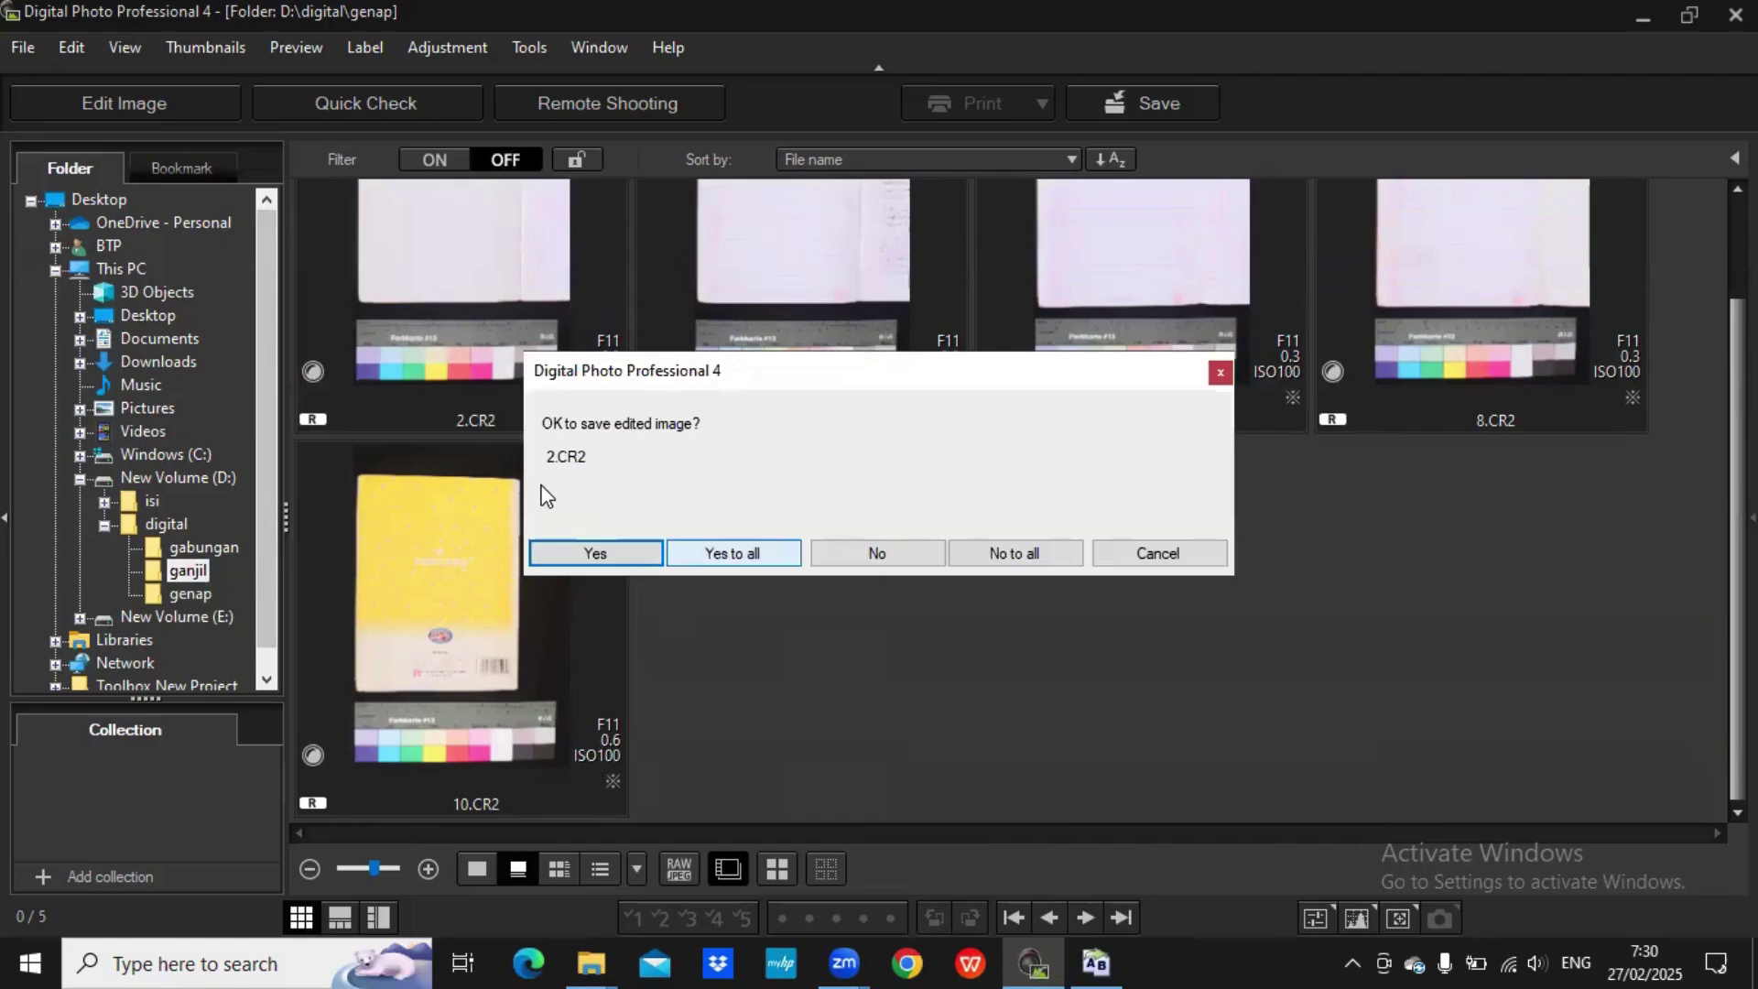
key(Return)
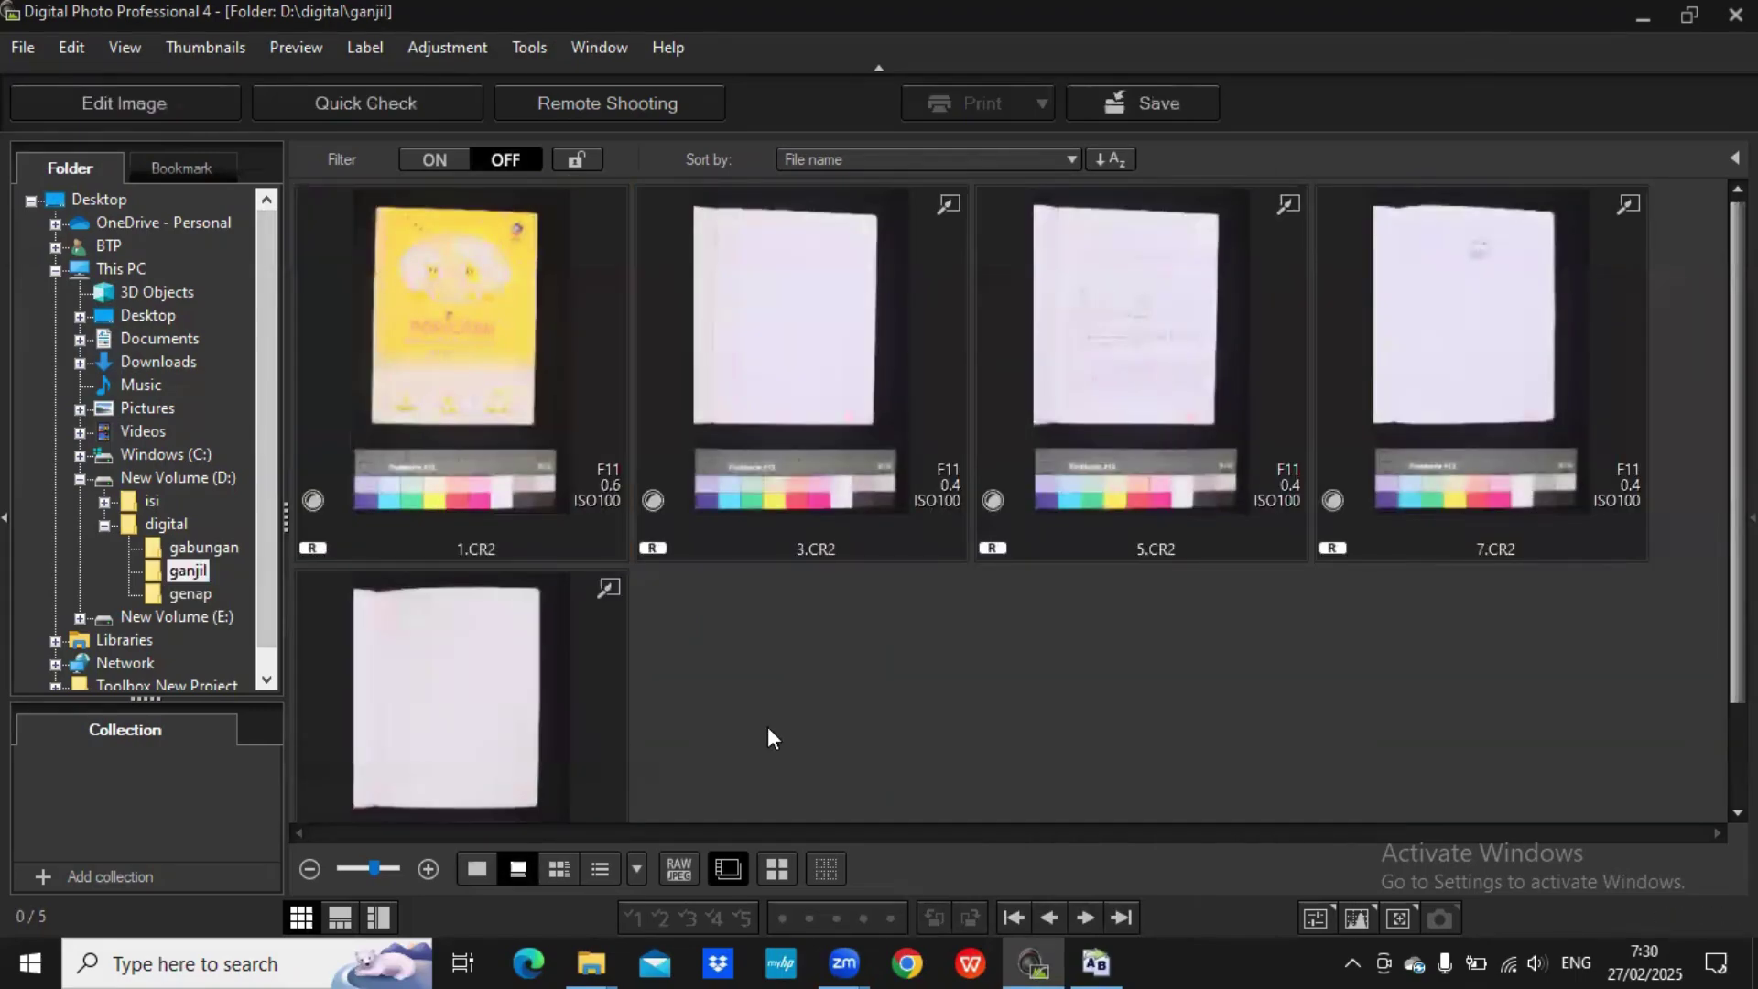
- Switch to File Explorer and move files 1, 3, 5, 7 and 9 from the ganjil folder into the gabungan folder
mouse_move(579, 961)
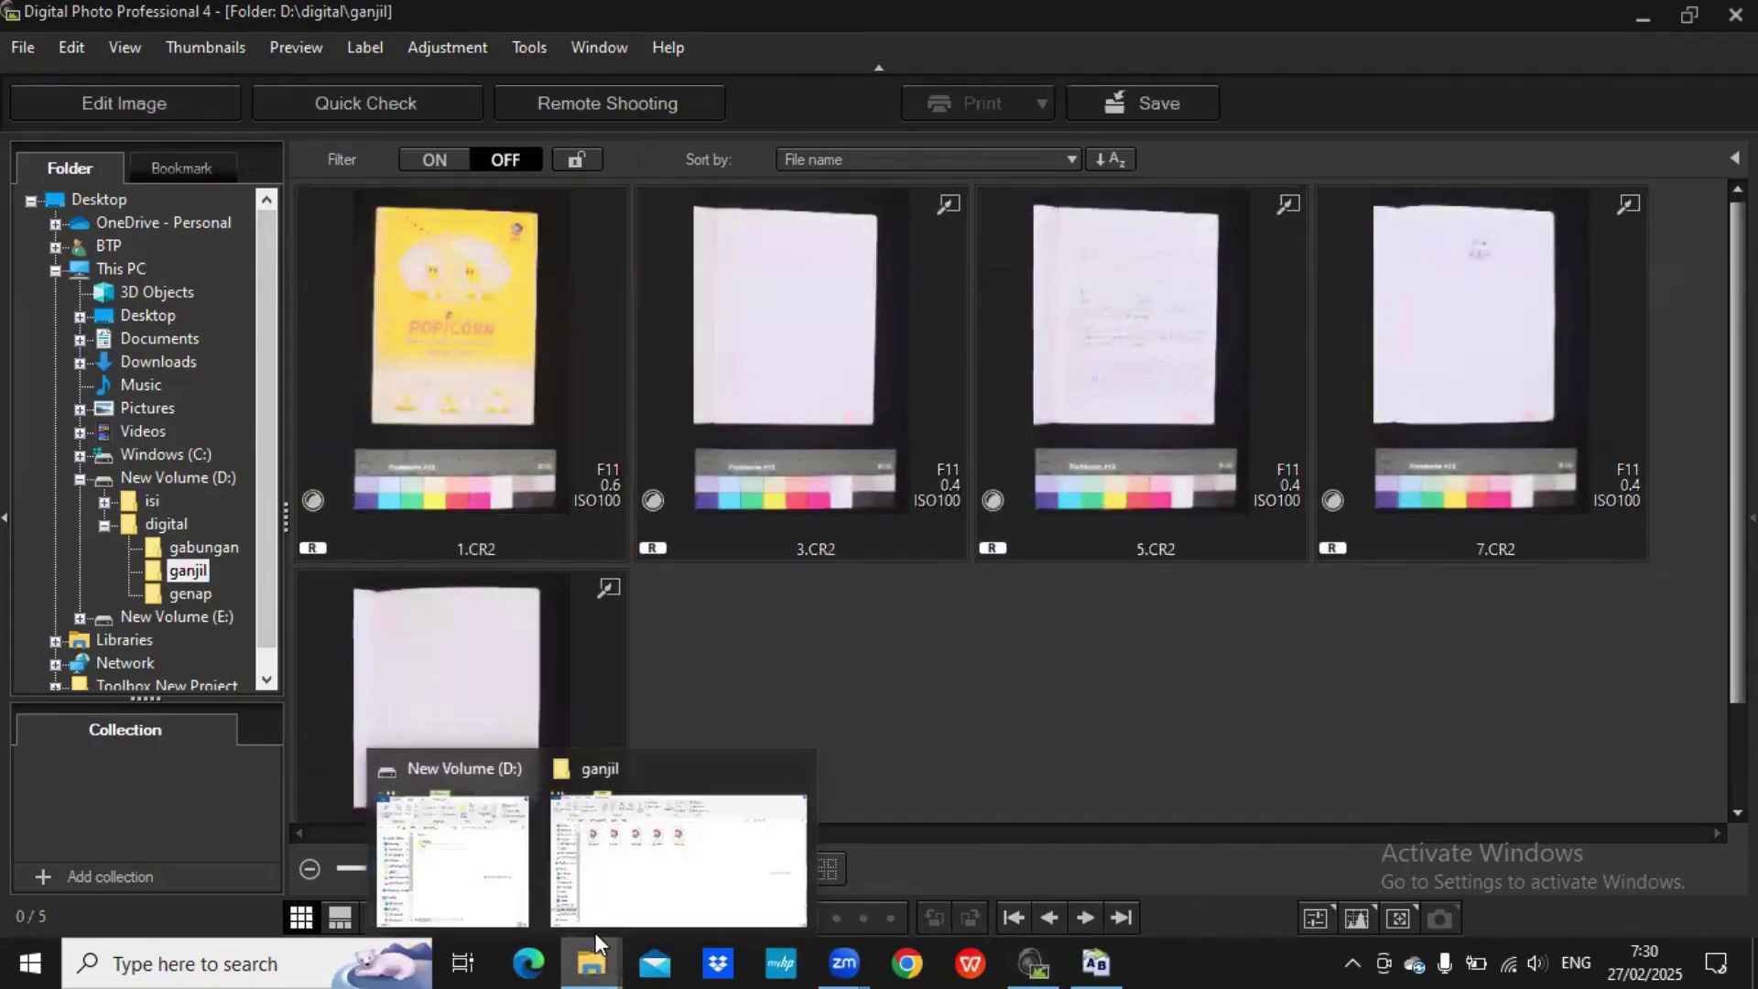
click(613, 891)
click(316, 322)
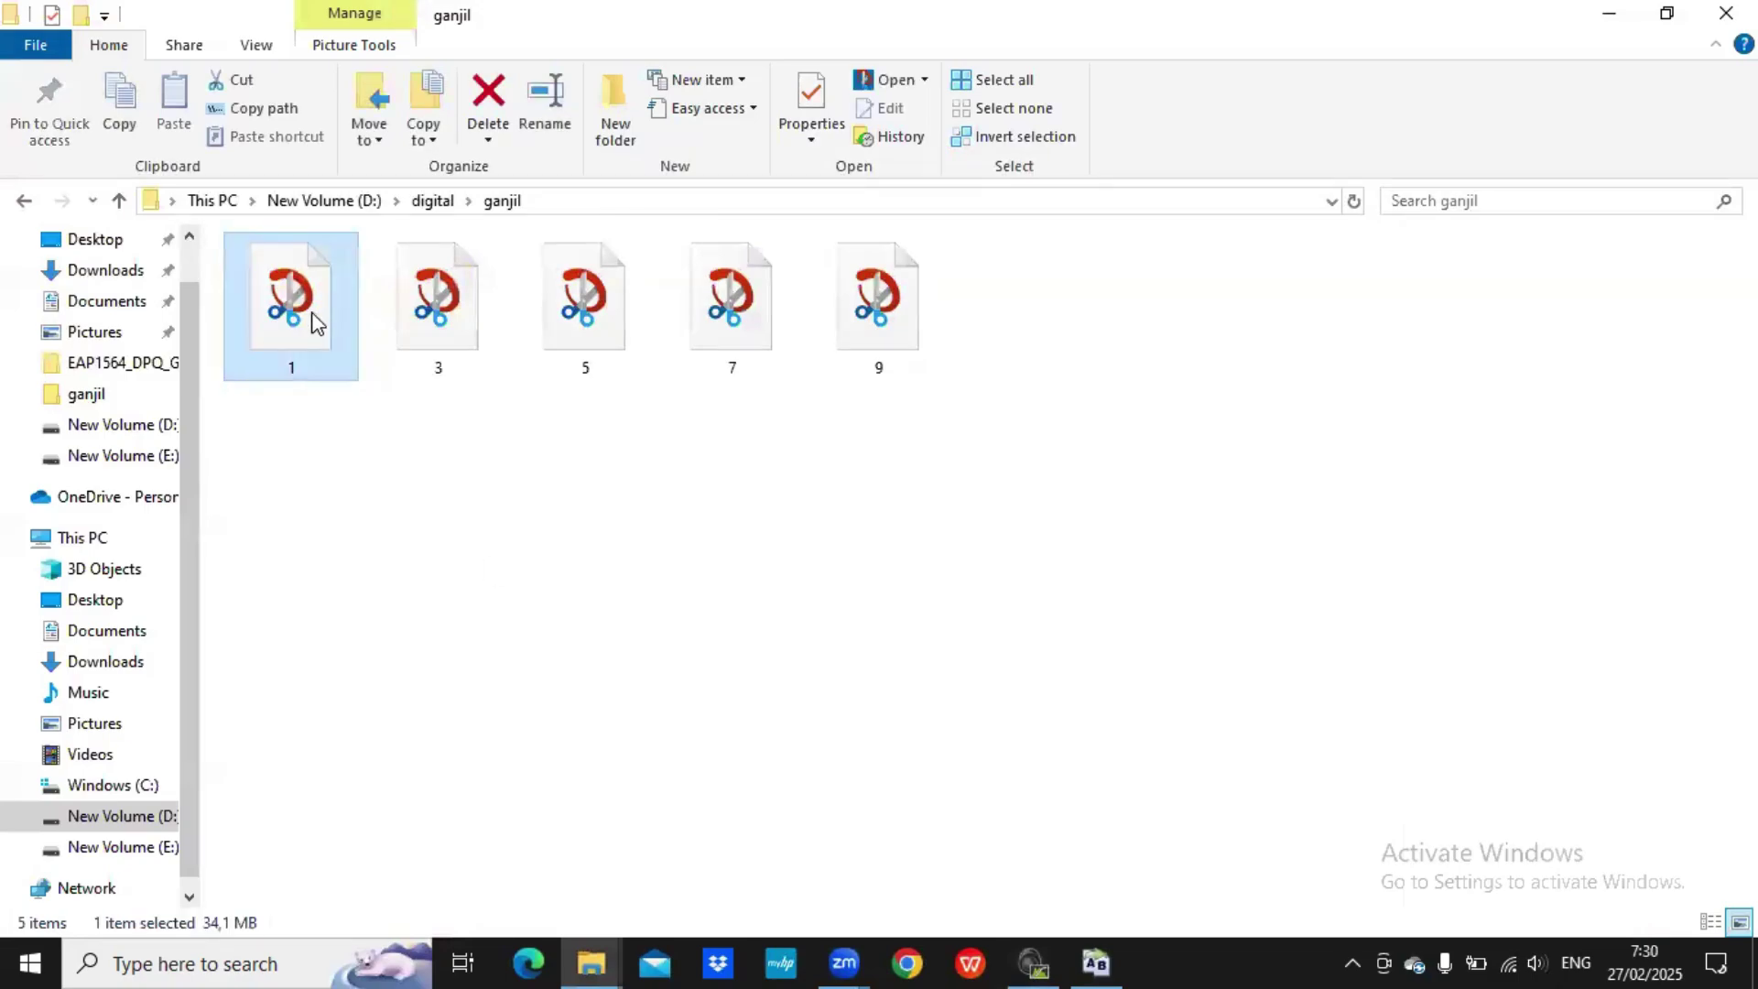
shift+click(910, 311)
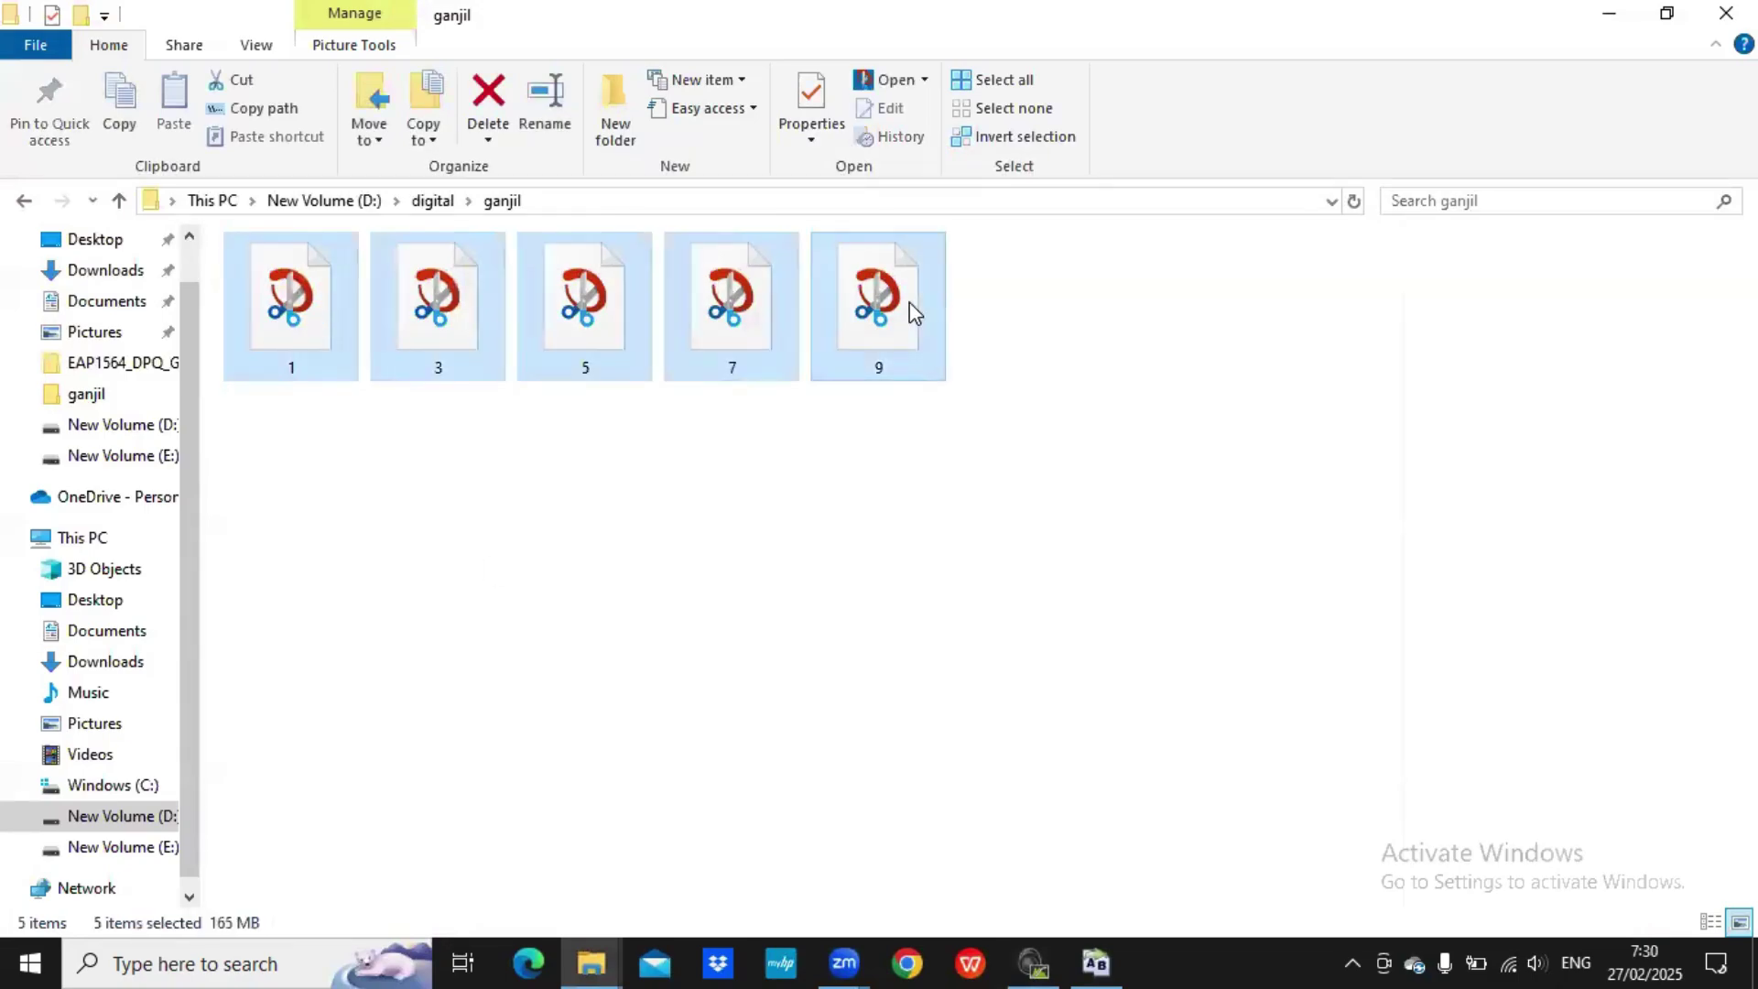
key(ctrl+x)
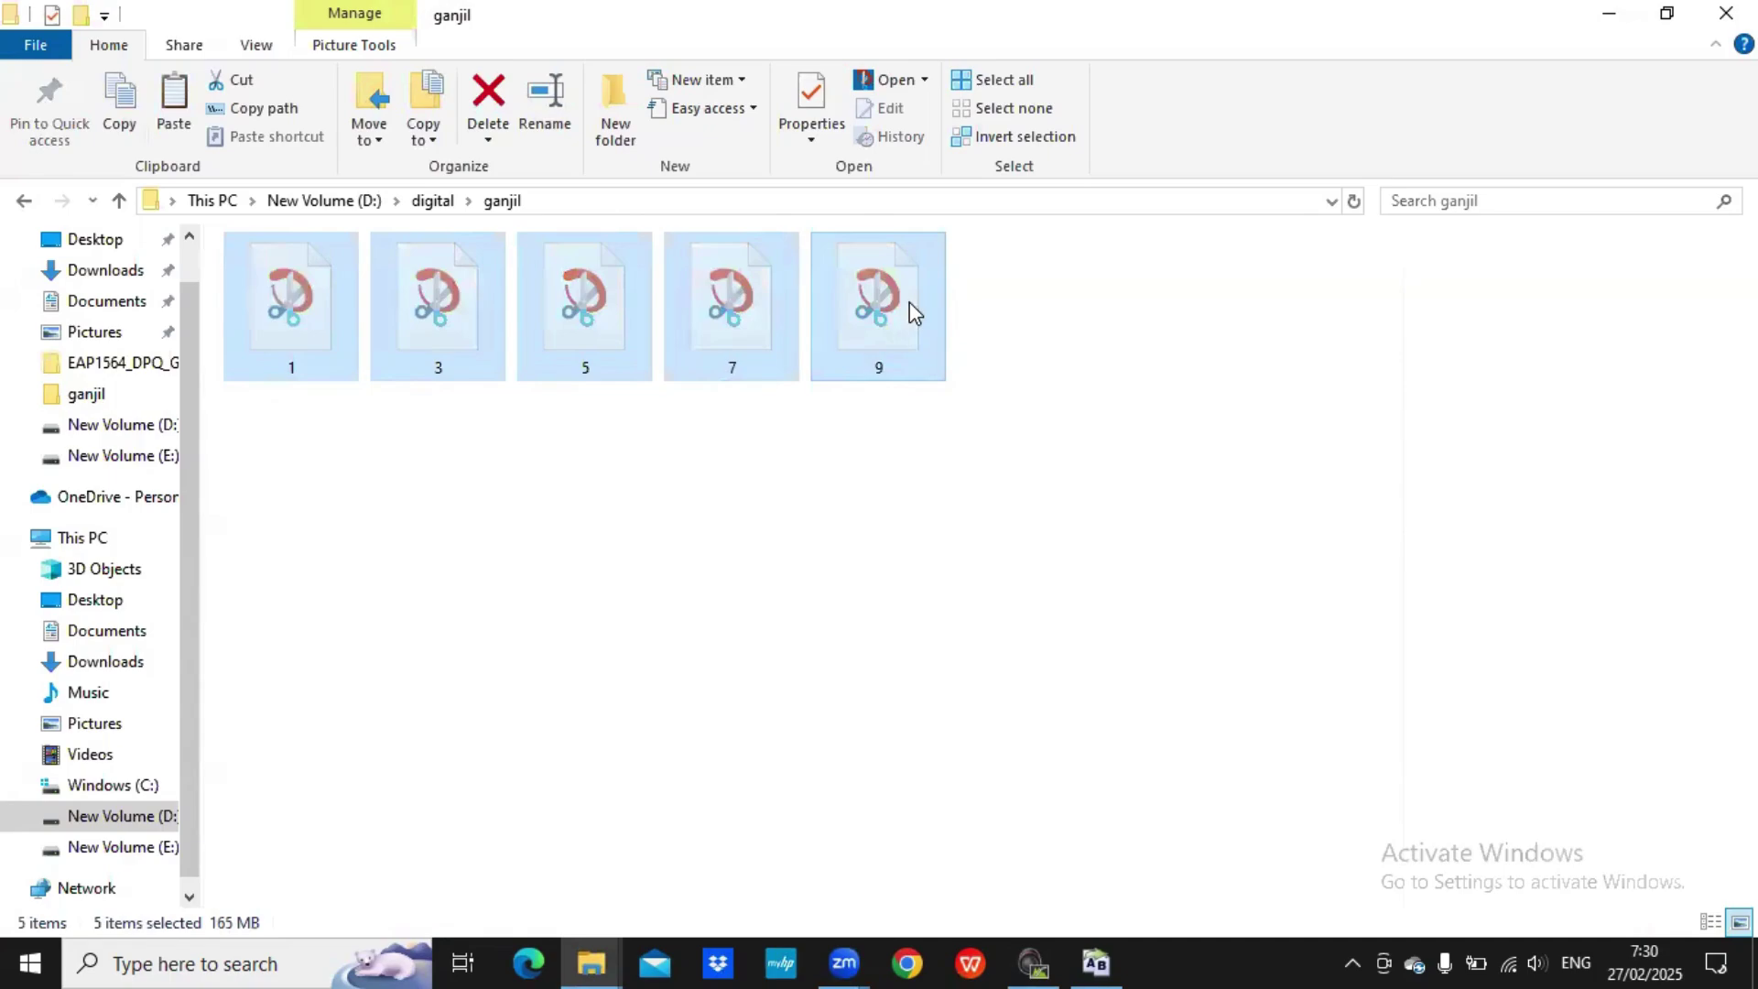
click(427, 201)
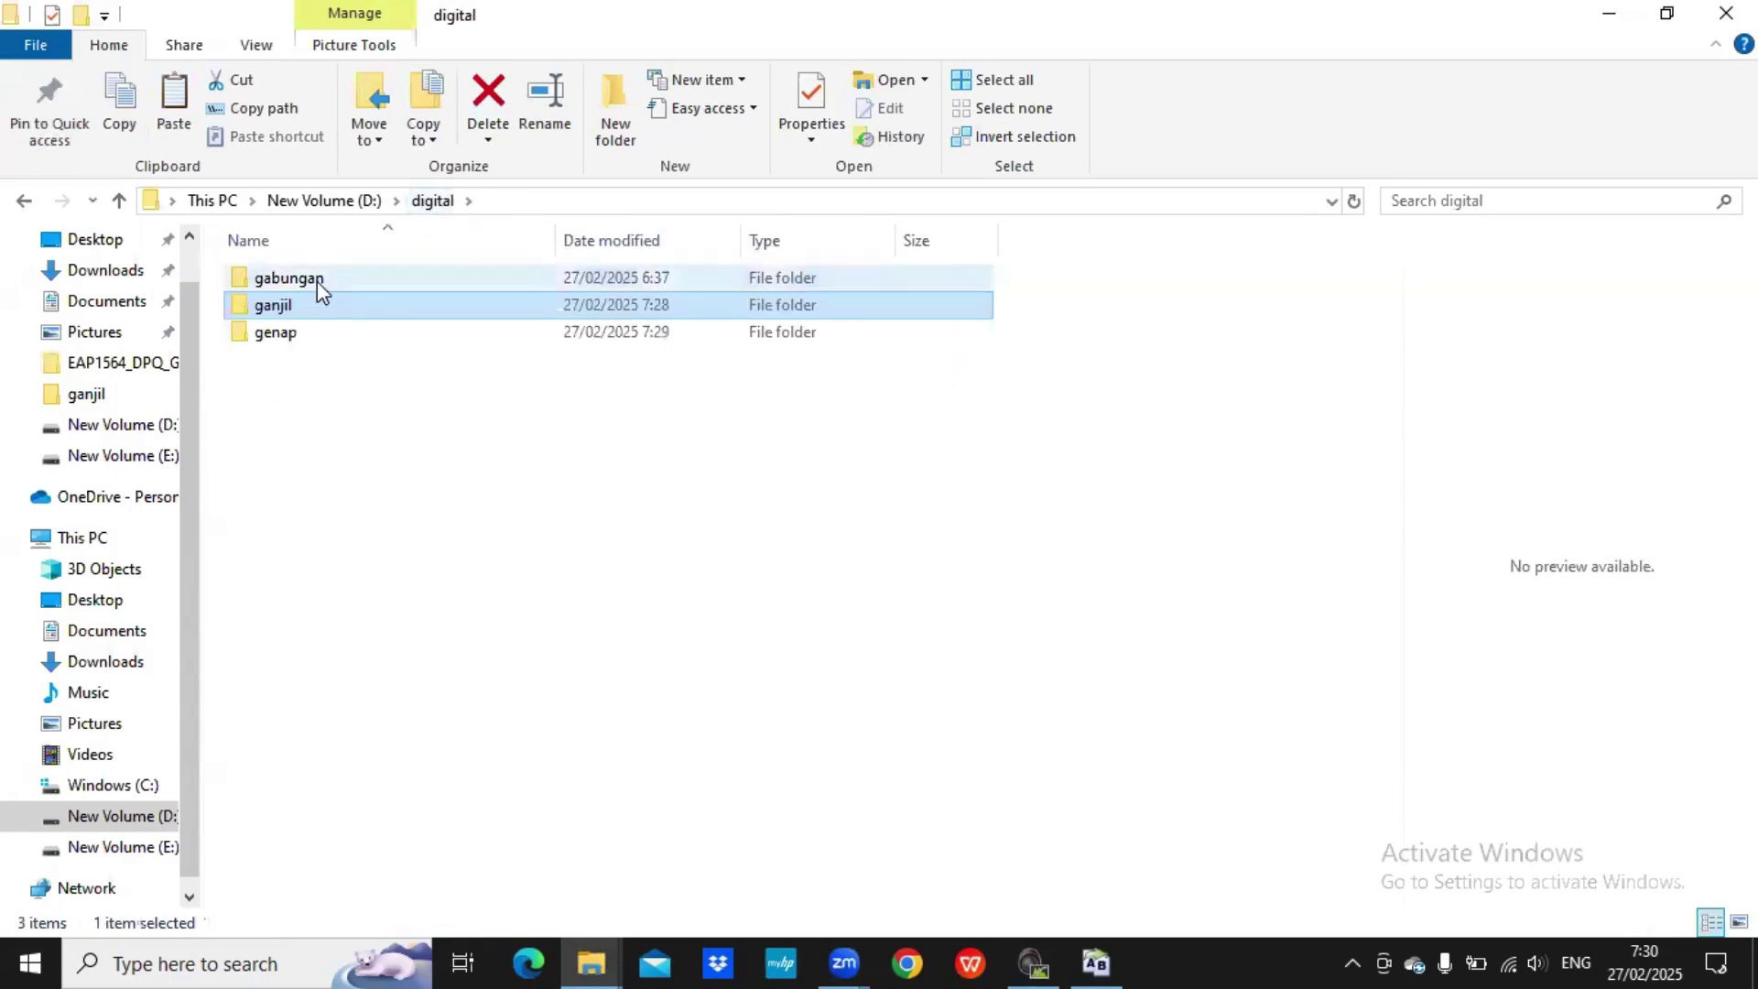
double_click(317, 280)
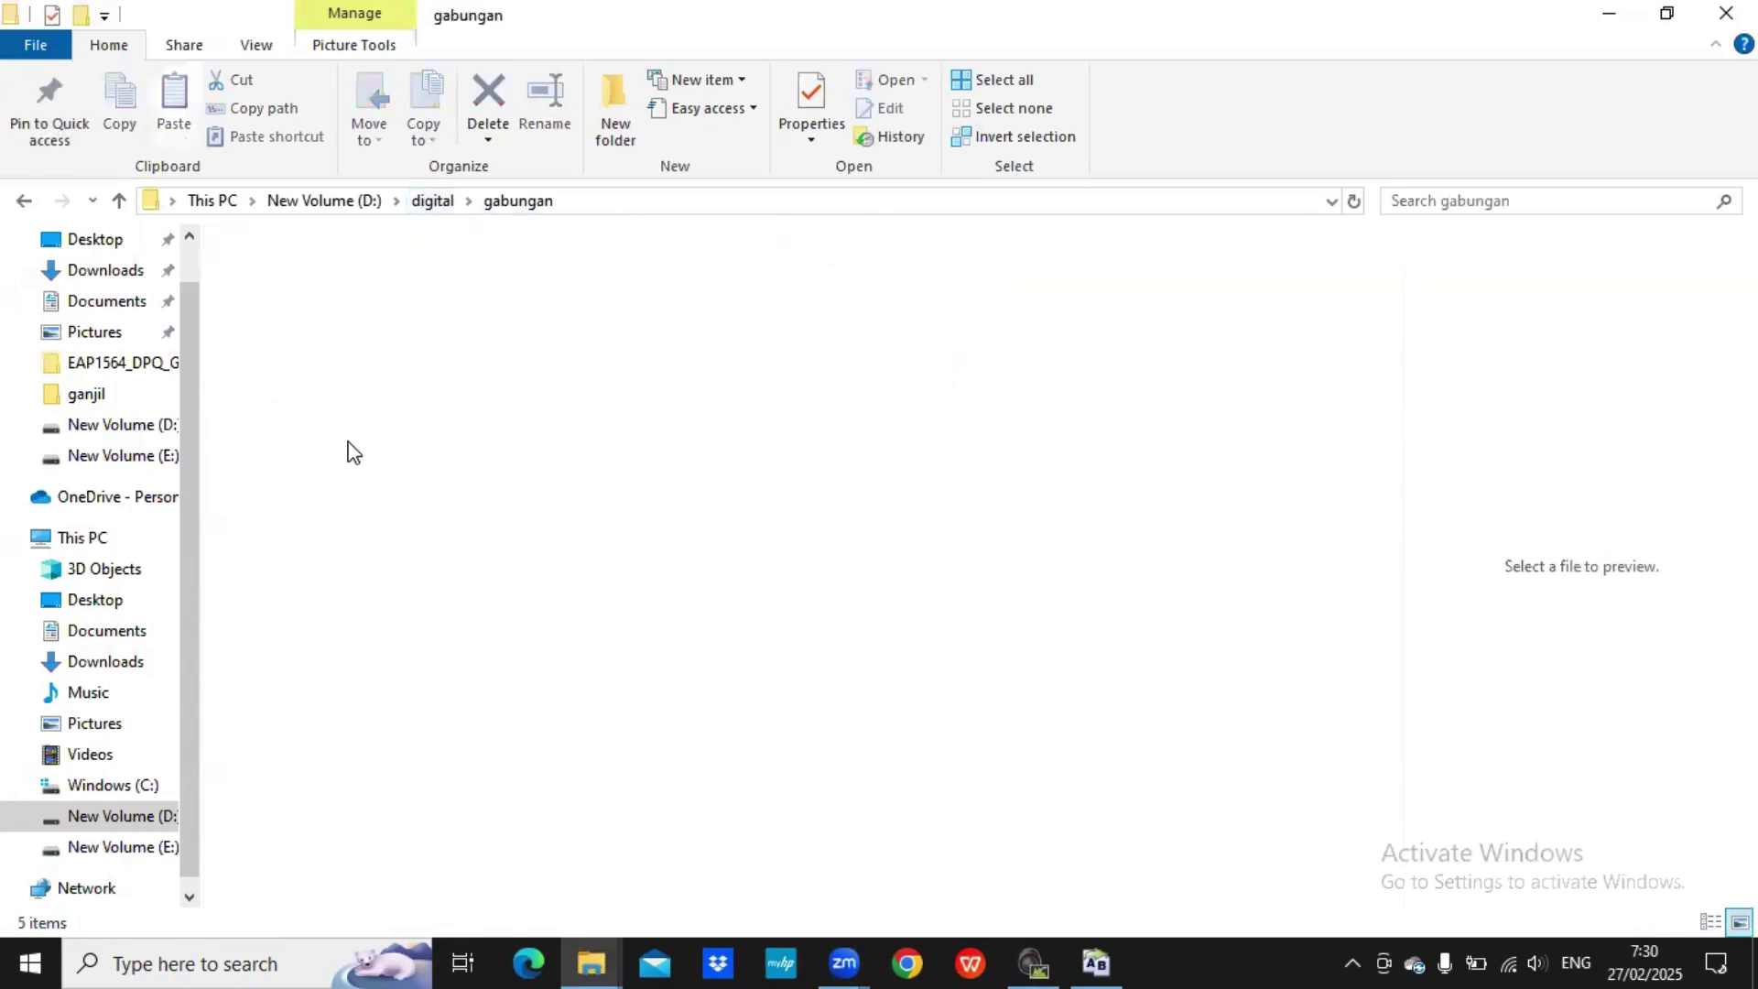
key(ctrl+v)
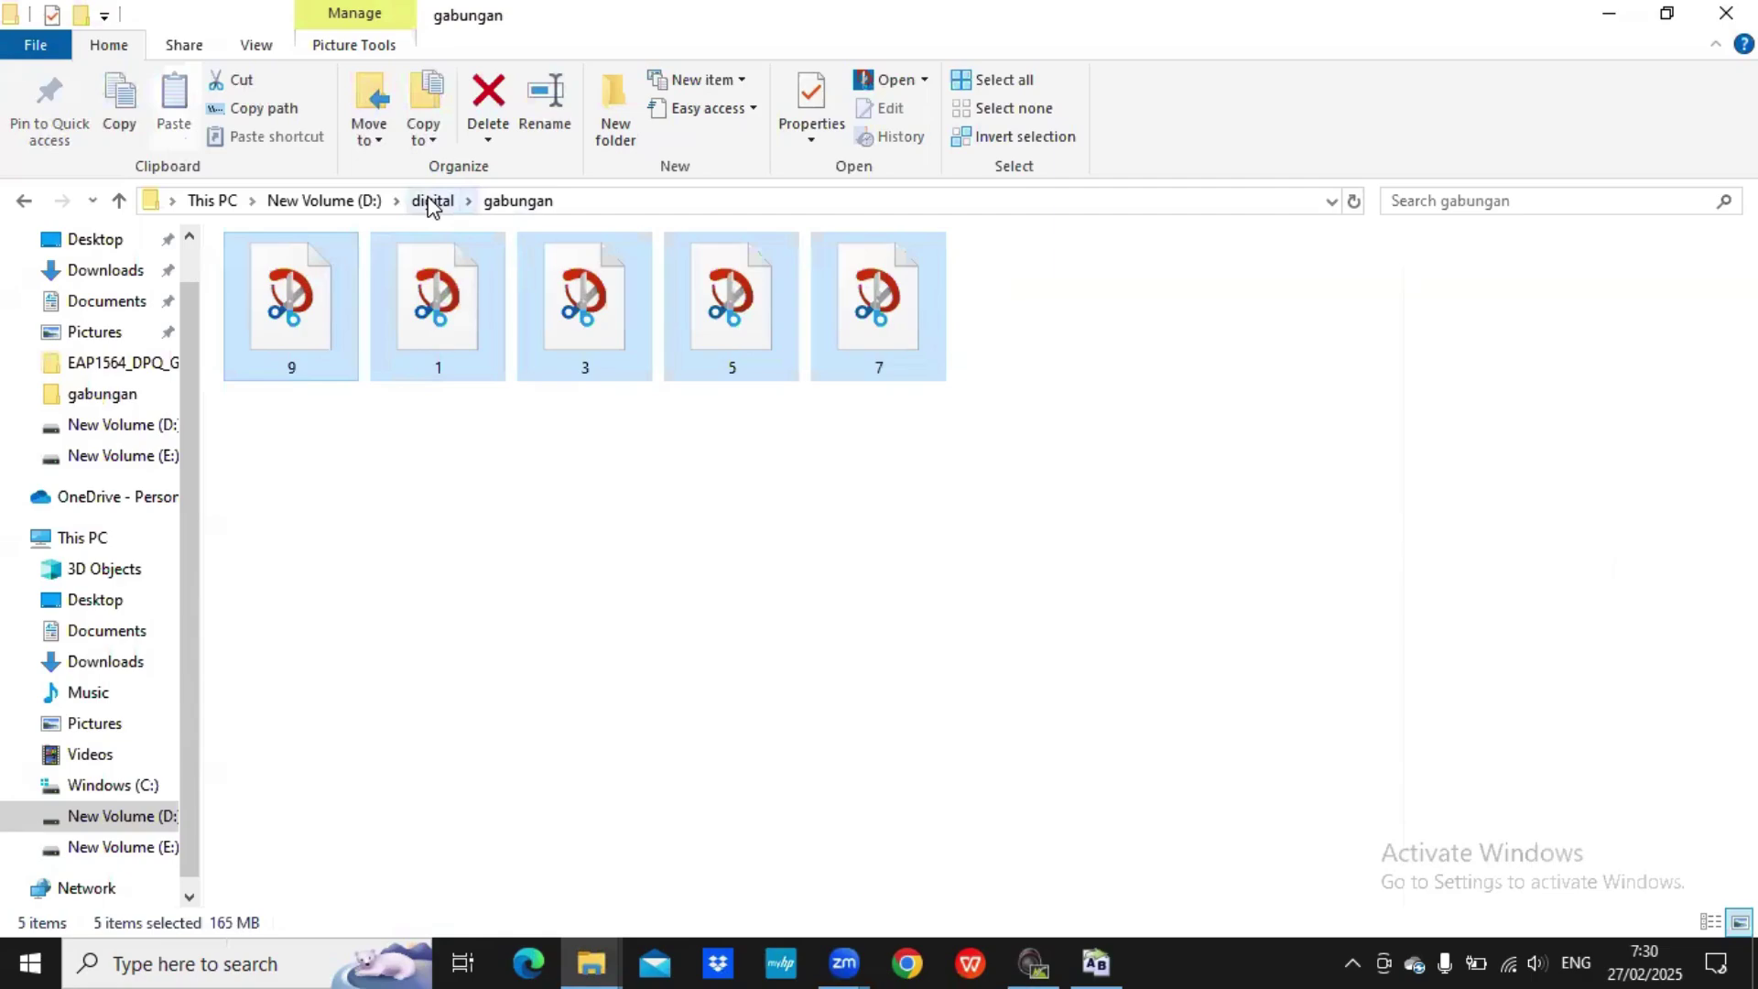
- Move files 2, 4, 6, 8 and 10 from the genap folder into the gabungan folder and refresh the file order
click(433, 203)
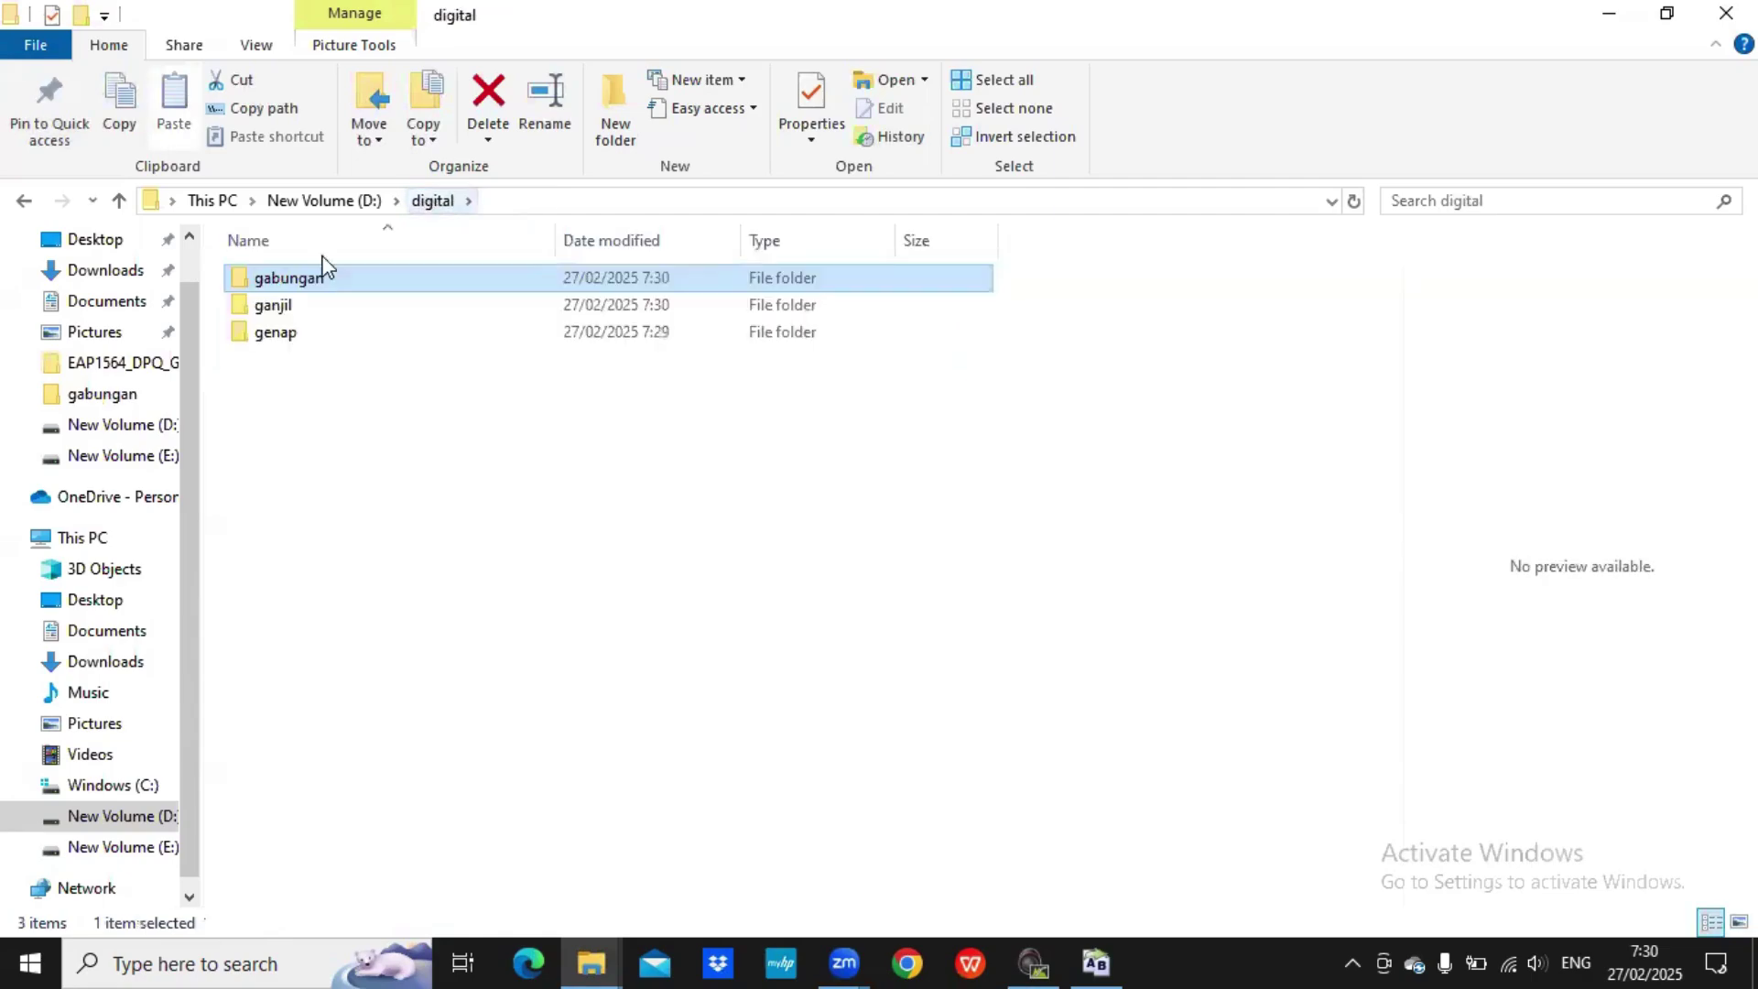
double_click(272, 335)
click(272, 344)
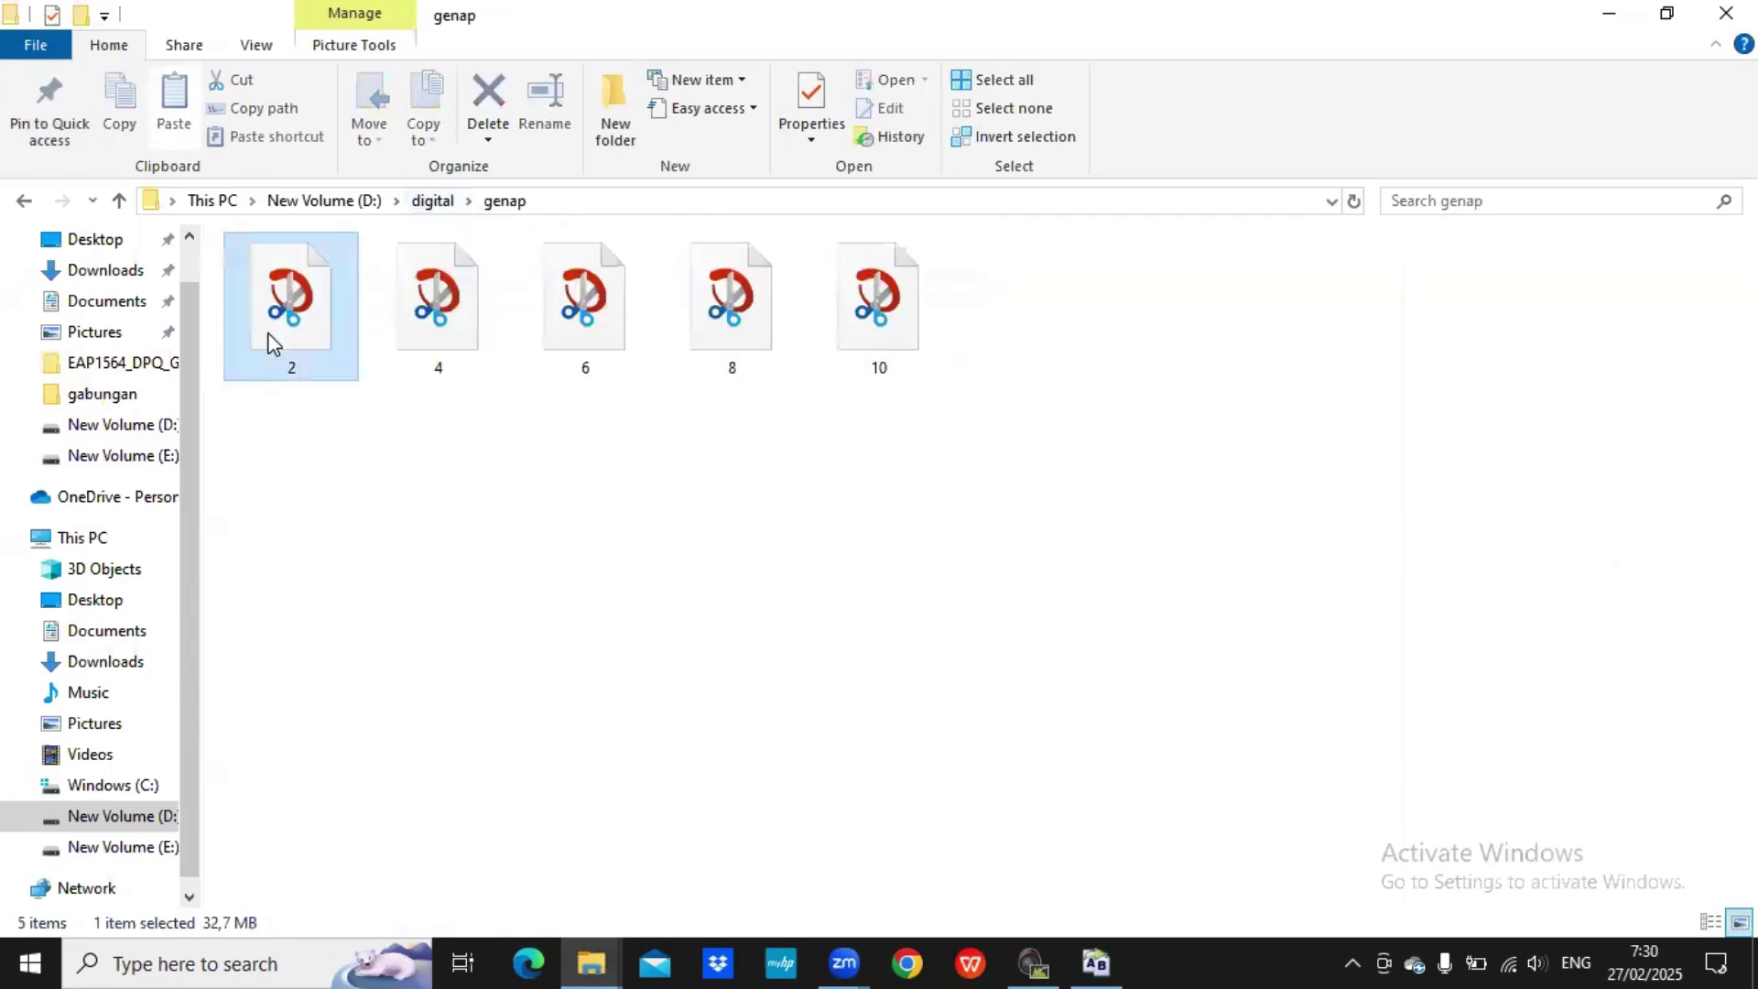
key(ctrl+a)
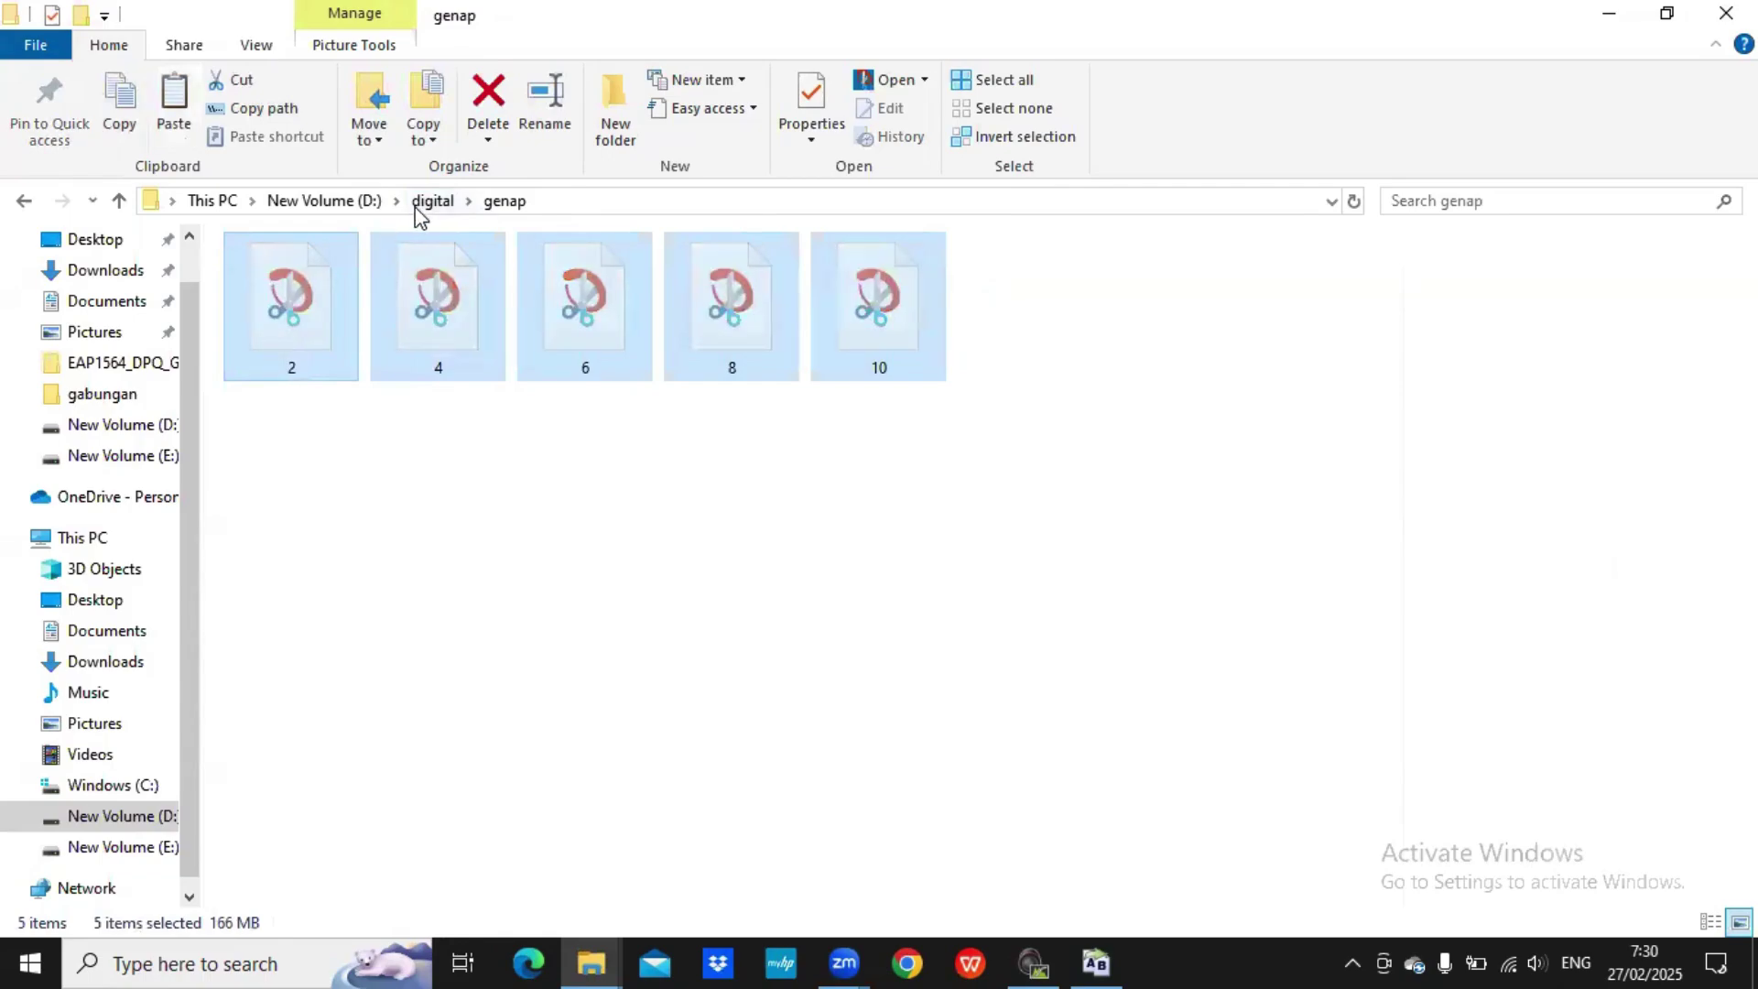
click(426, 202)
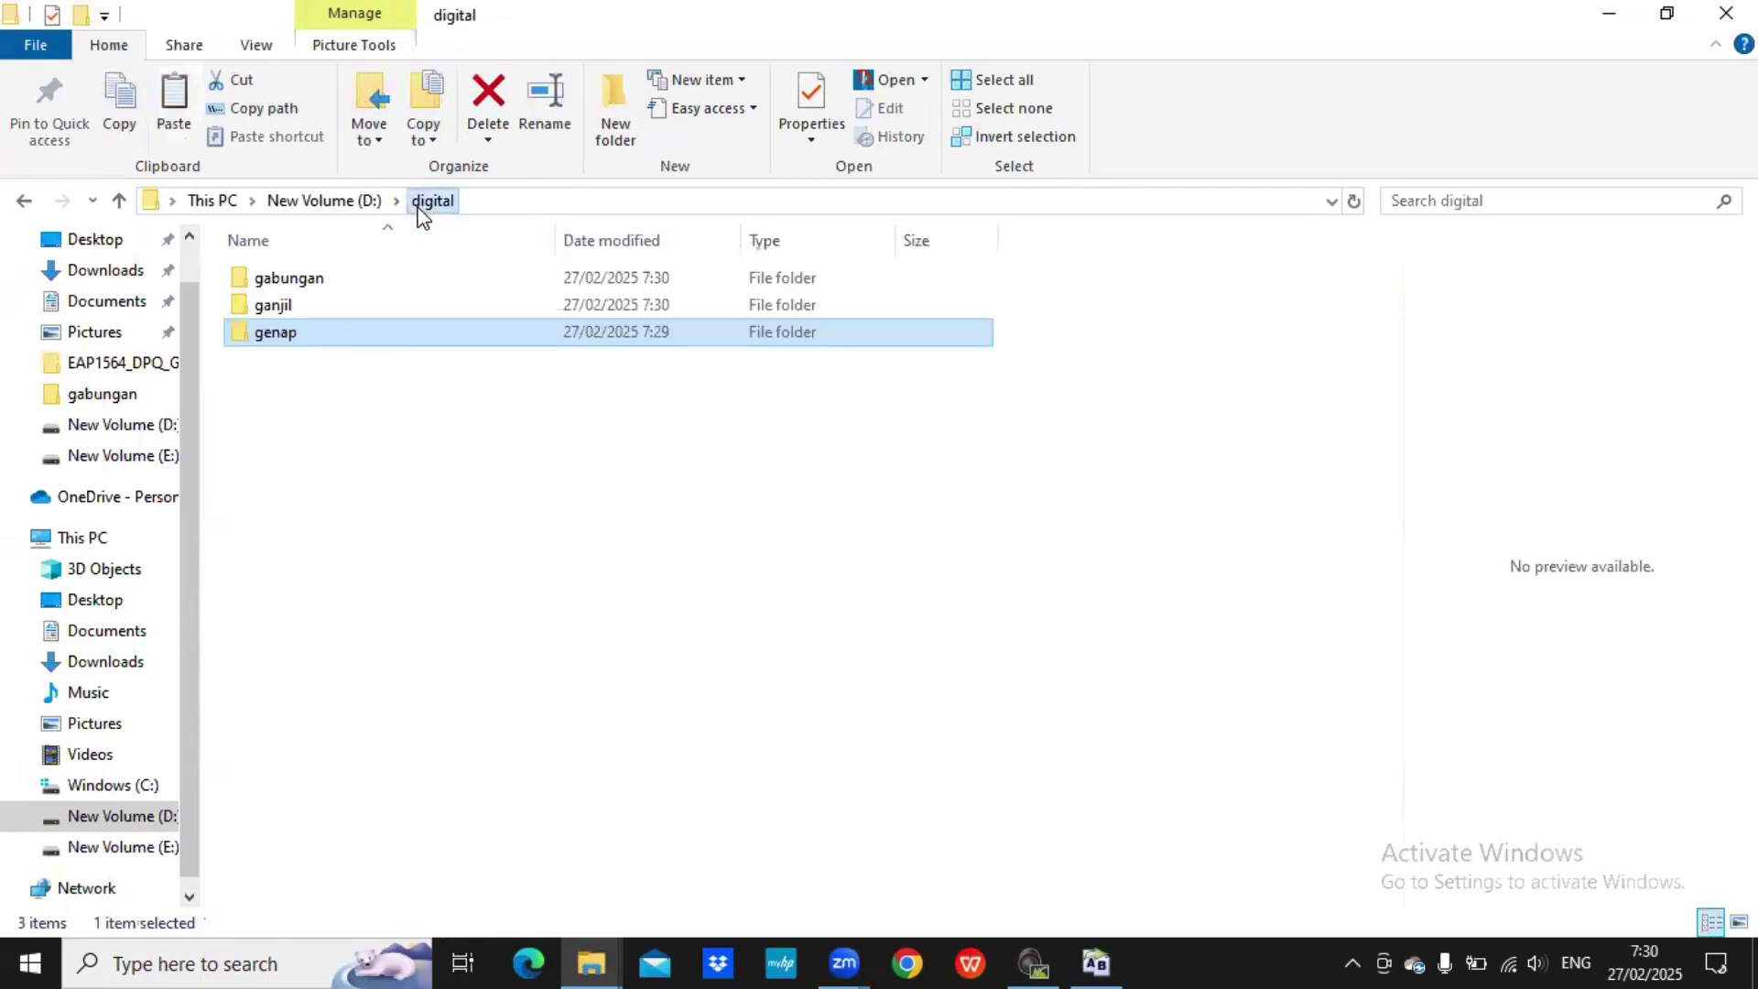
double_click(312, 282)
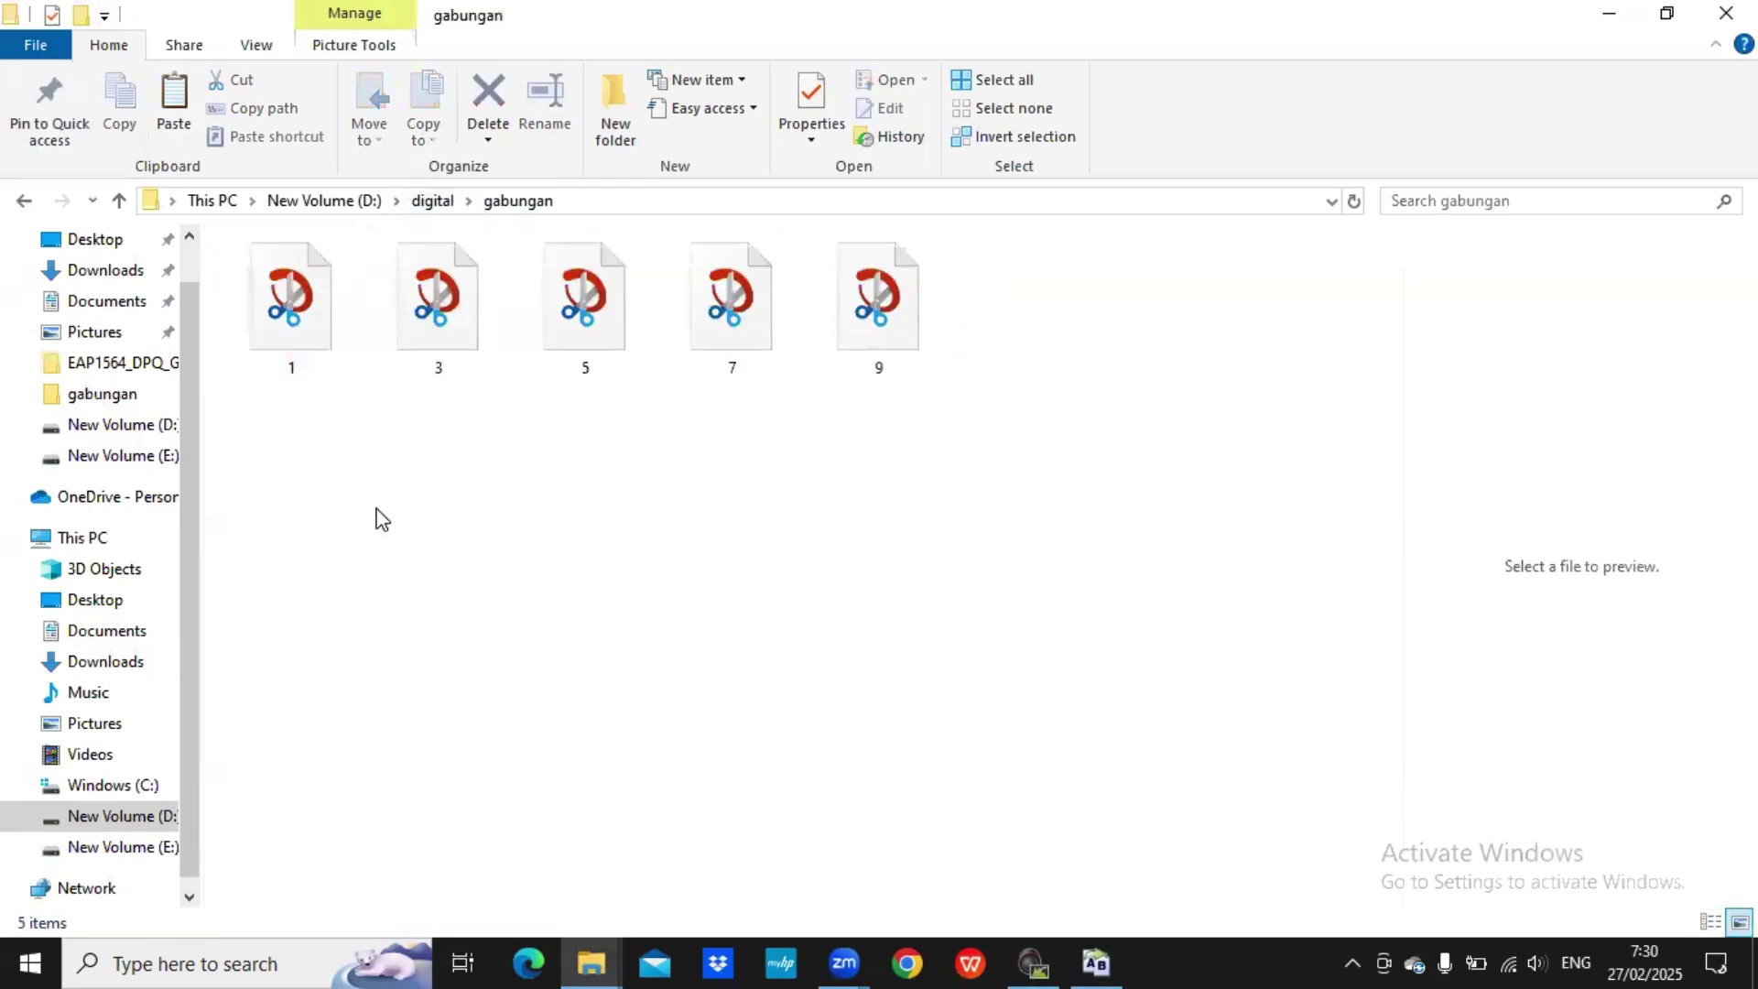
key(ctrl+v)
click(471, 650)
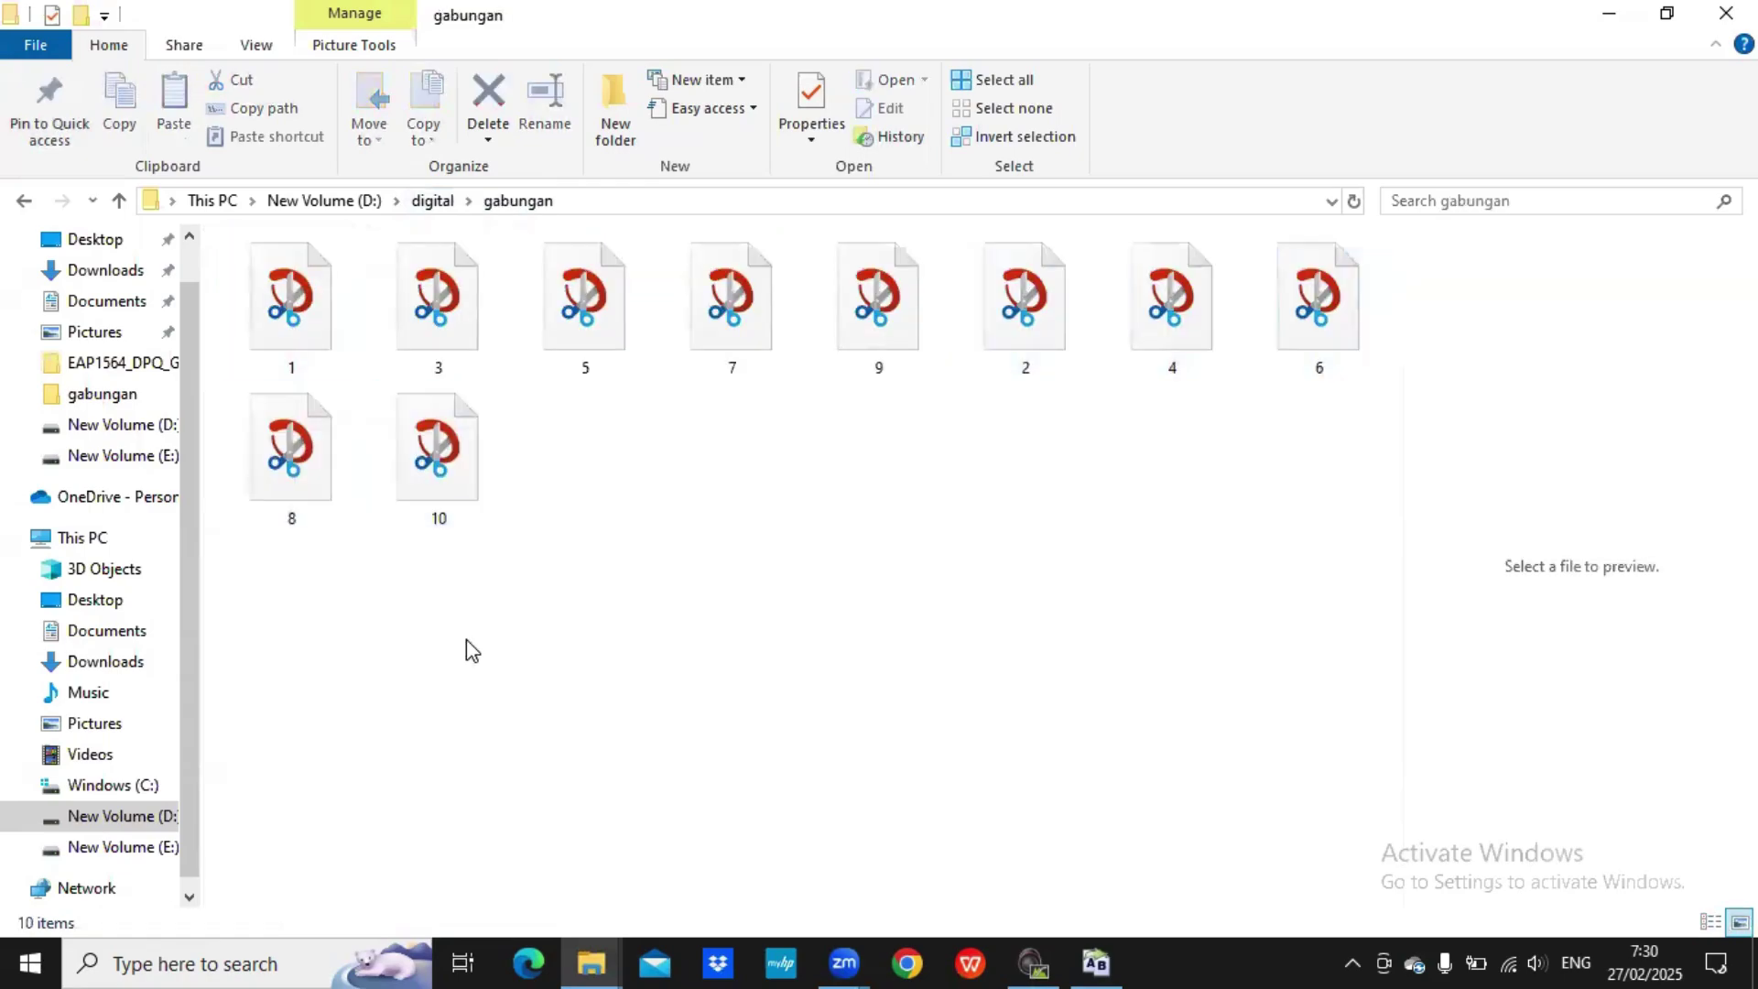
right_click(470, 650)
click(587, 382)
- Switch to Digital Photo Professional 4 and review all the images in the gabungan folder in page order
click(1034, 962)
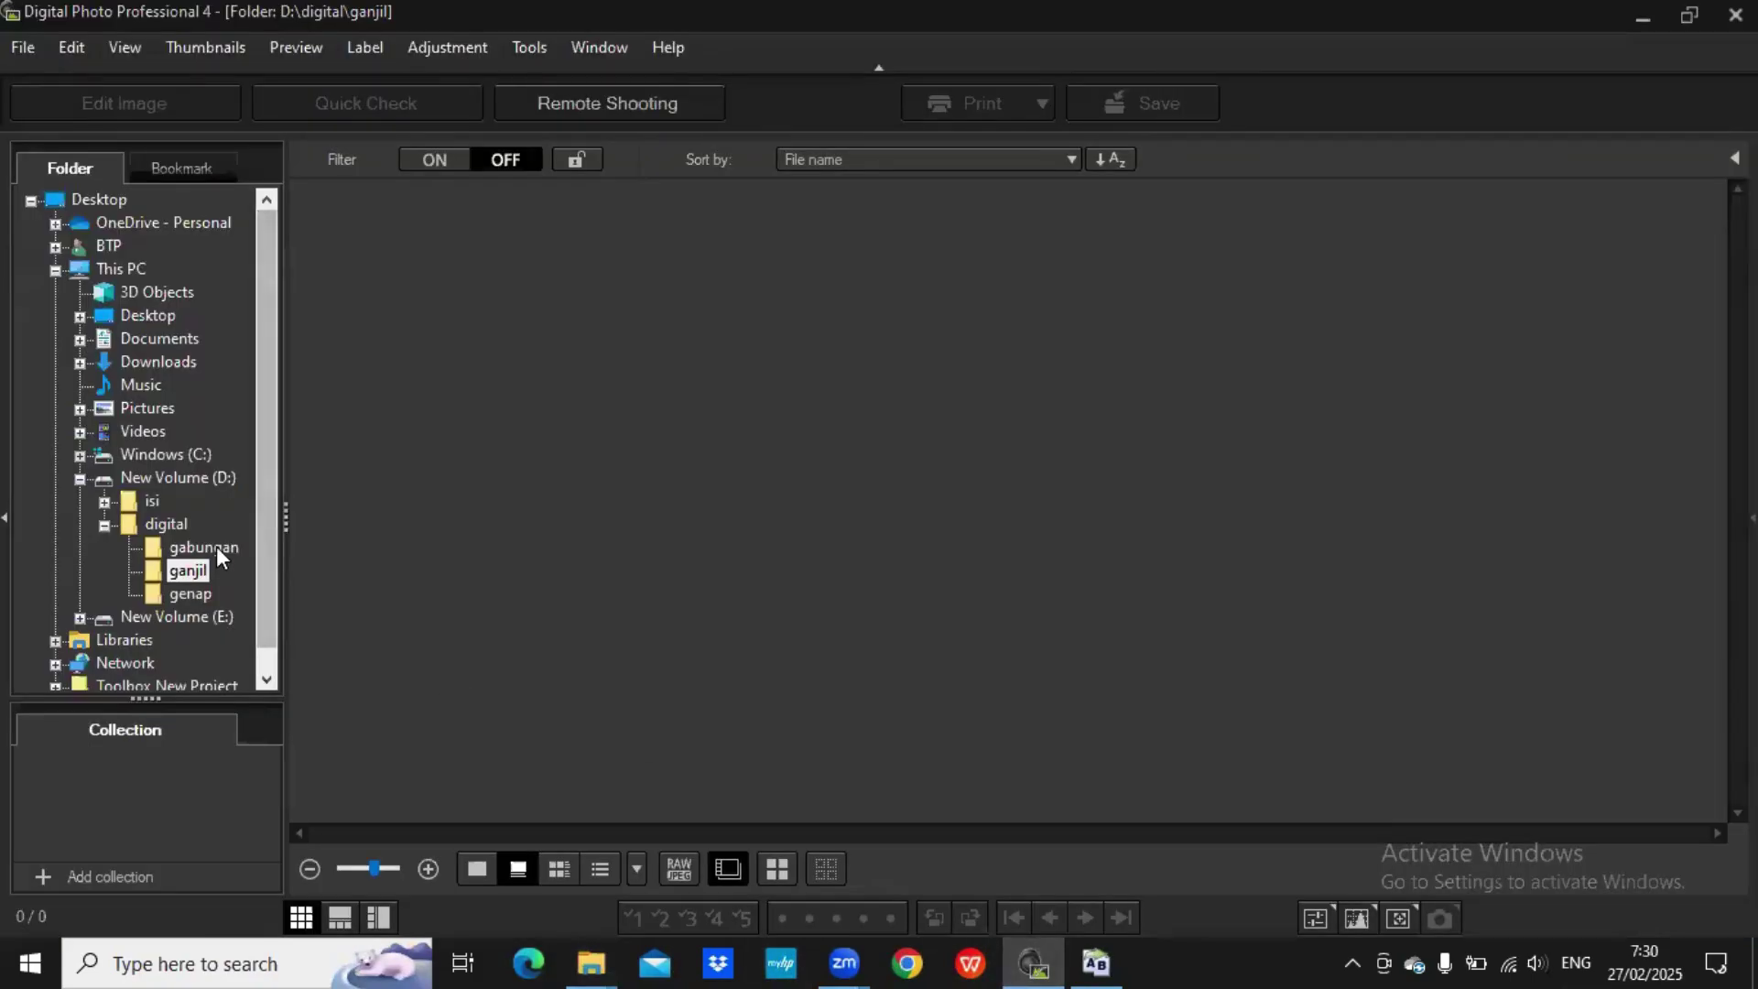
click(217, 551)
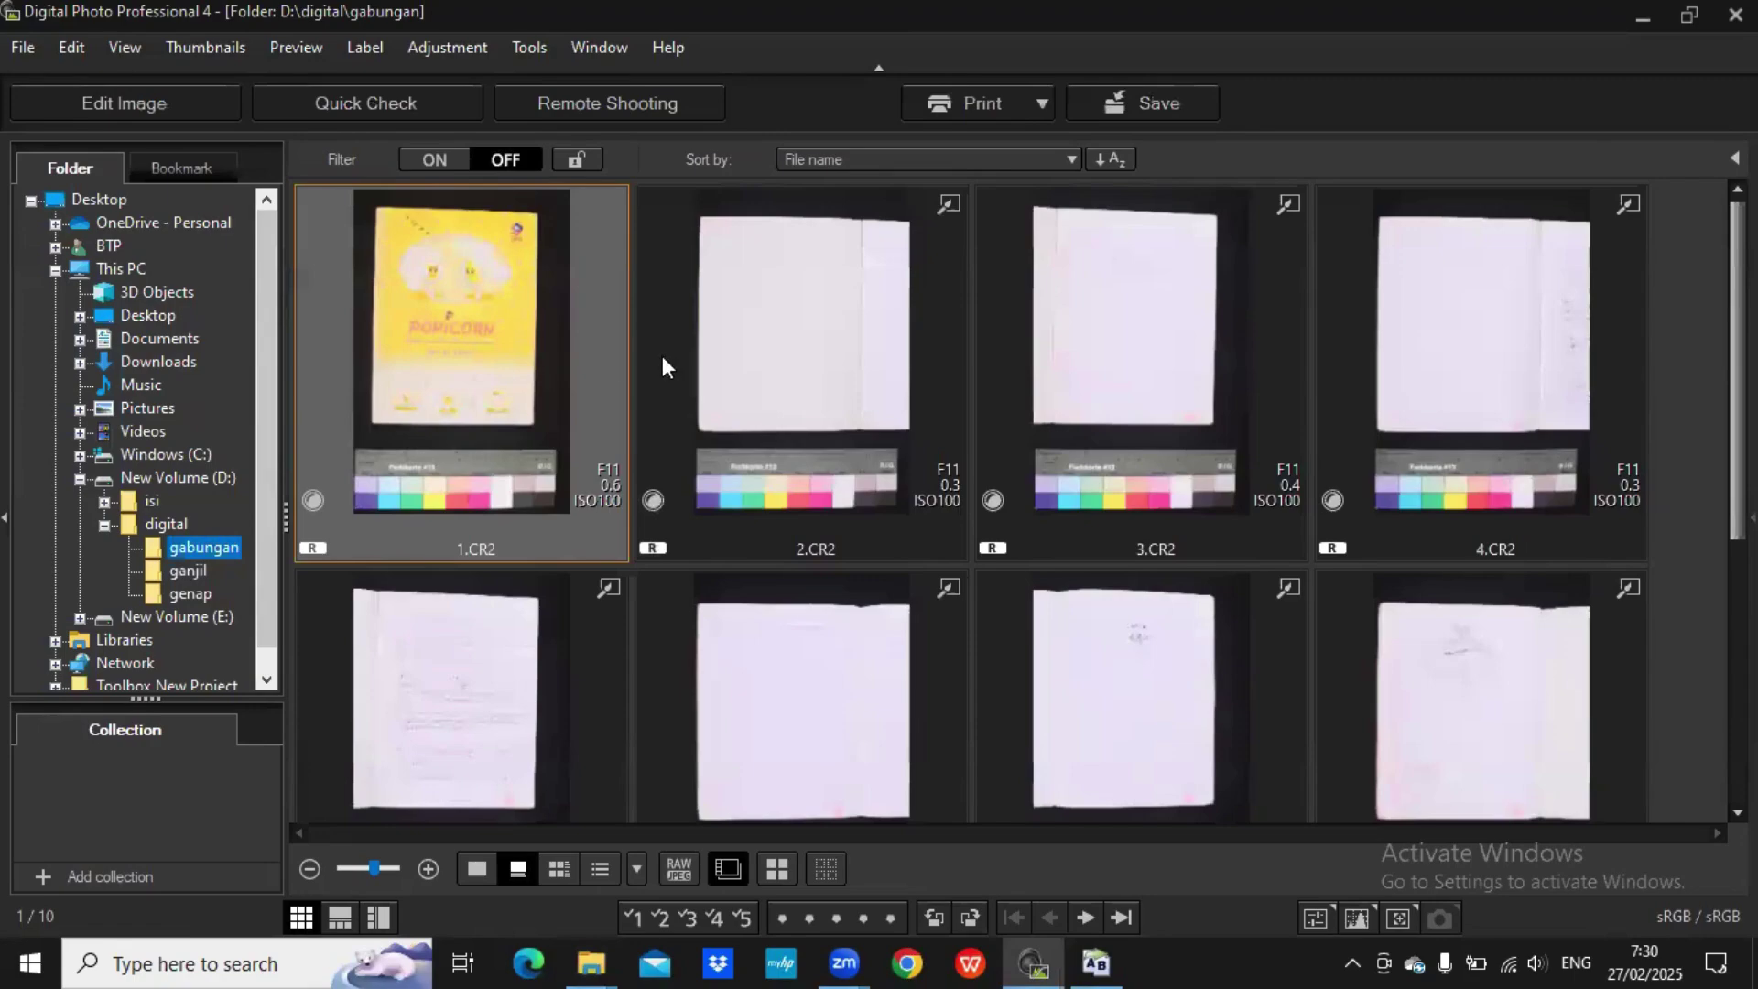
scroll(968, 410, down, 5)
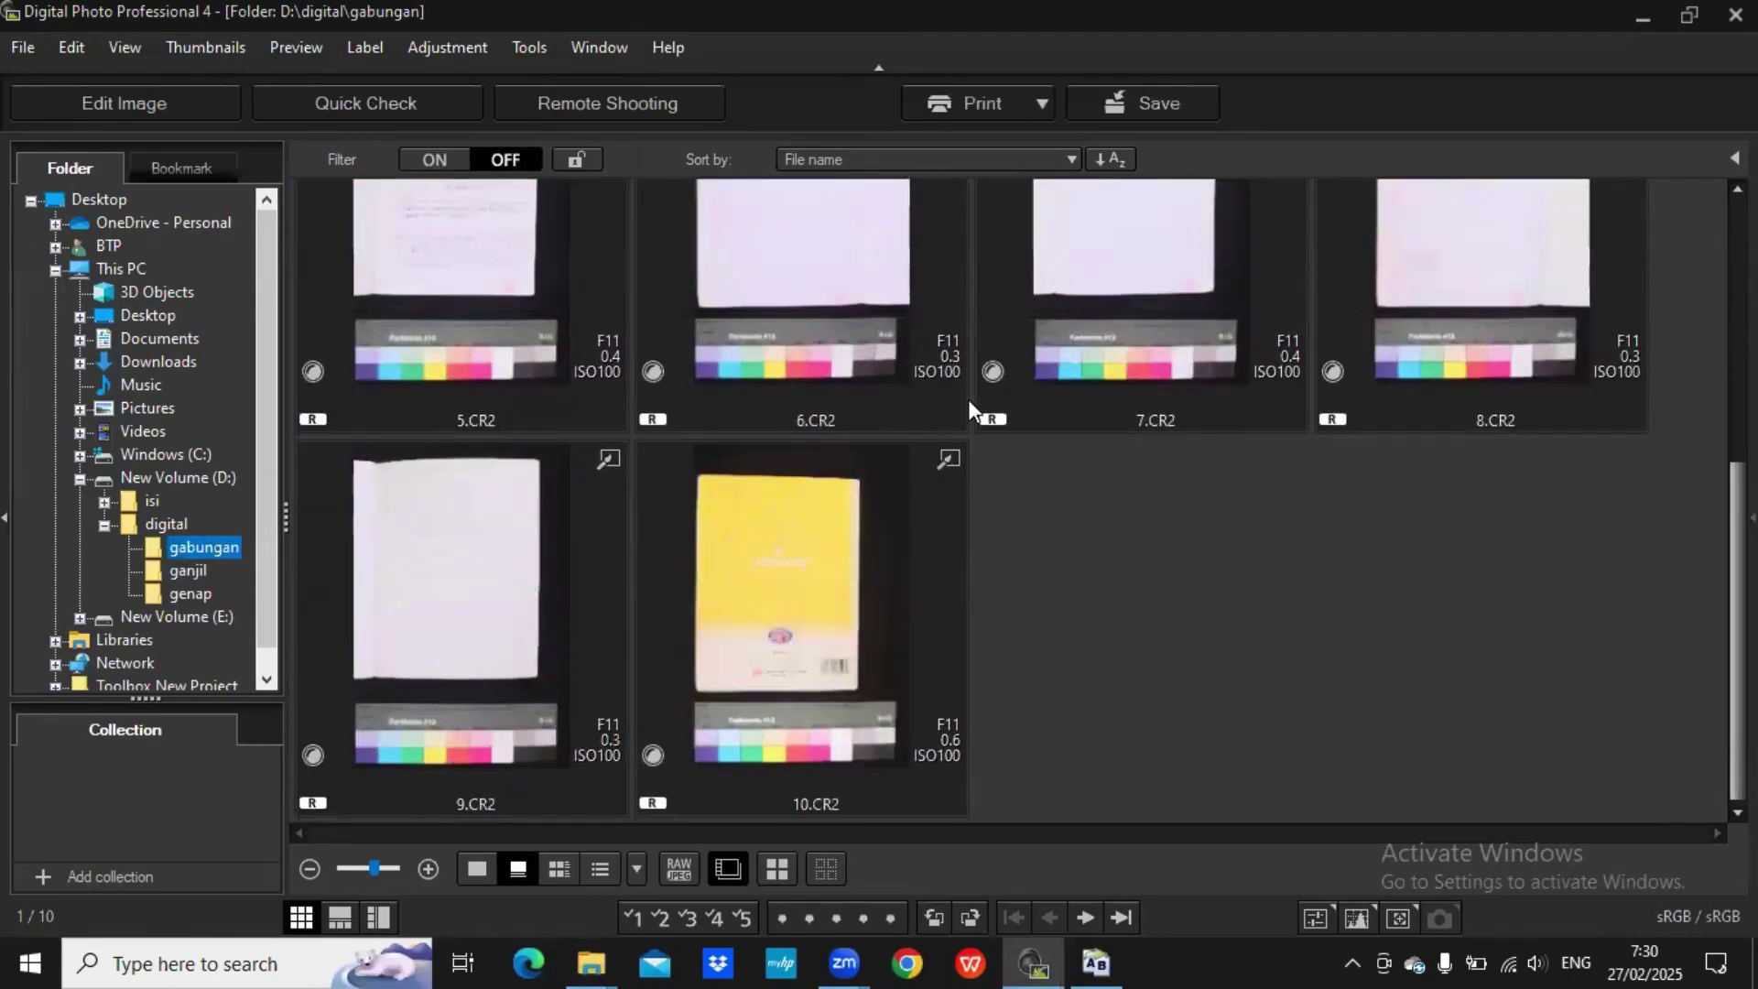
scroll(969, 399, up, 5)
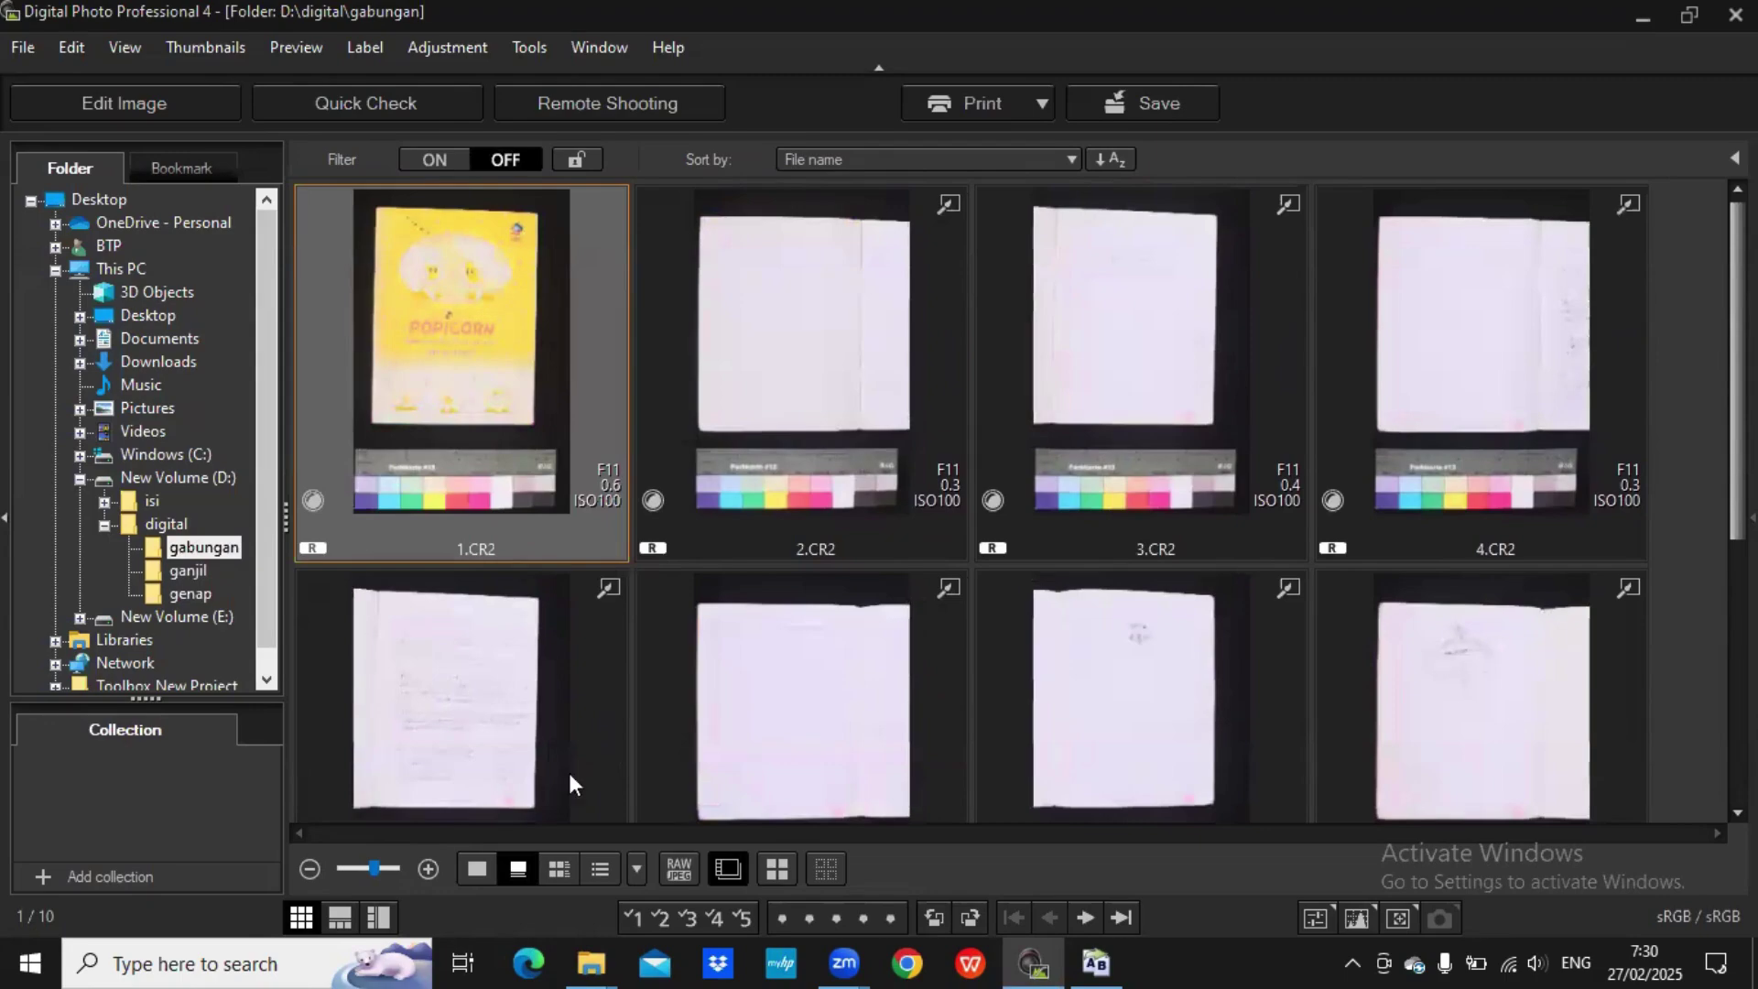
- Switch to File Explorer and try to open RAW file 1 from the gabungan folder
mouse_move(591, 961)
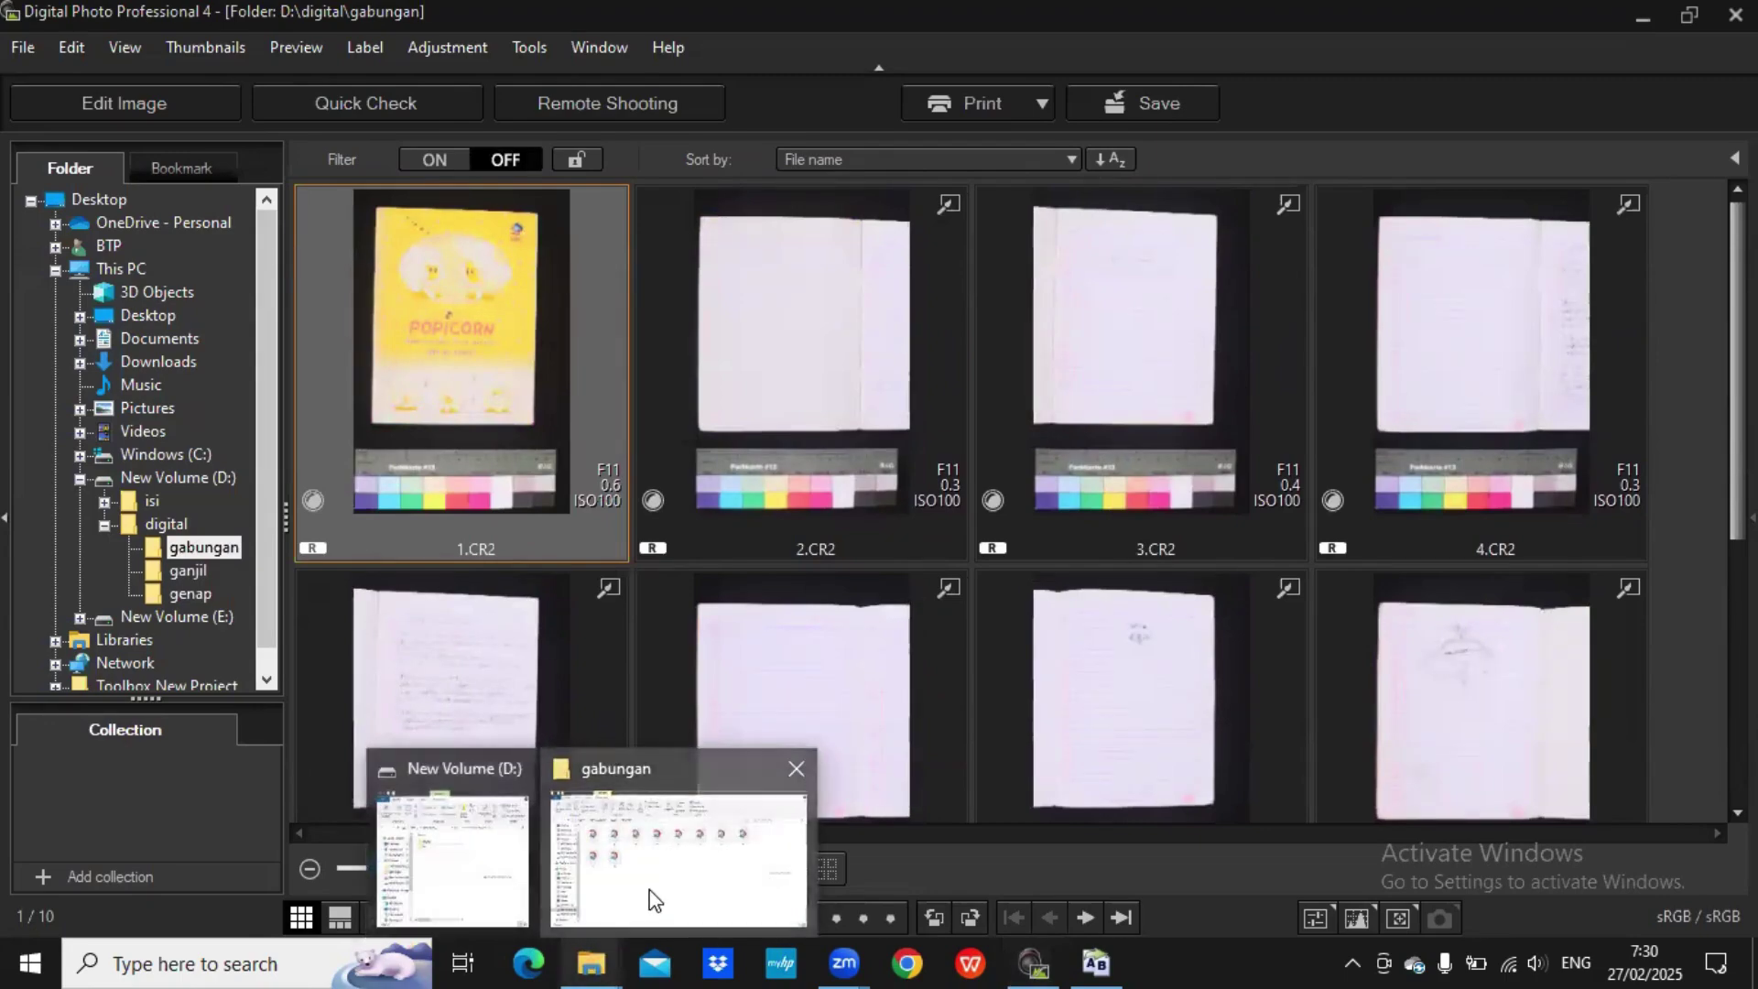
click(652, 900)
click(272, 325)
double_click(272, 325)
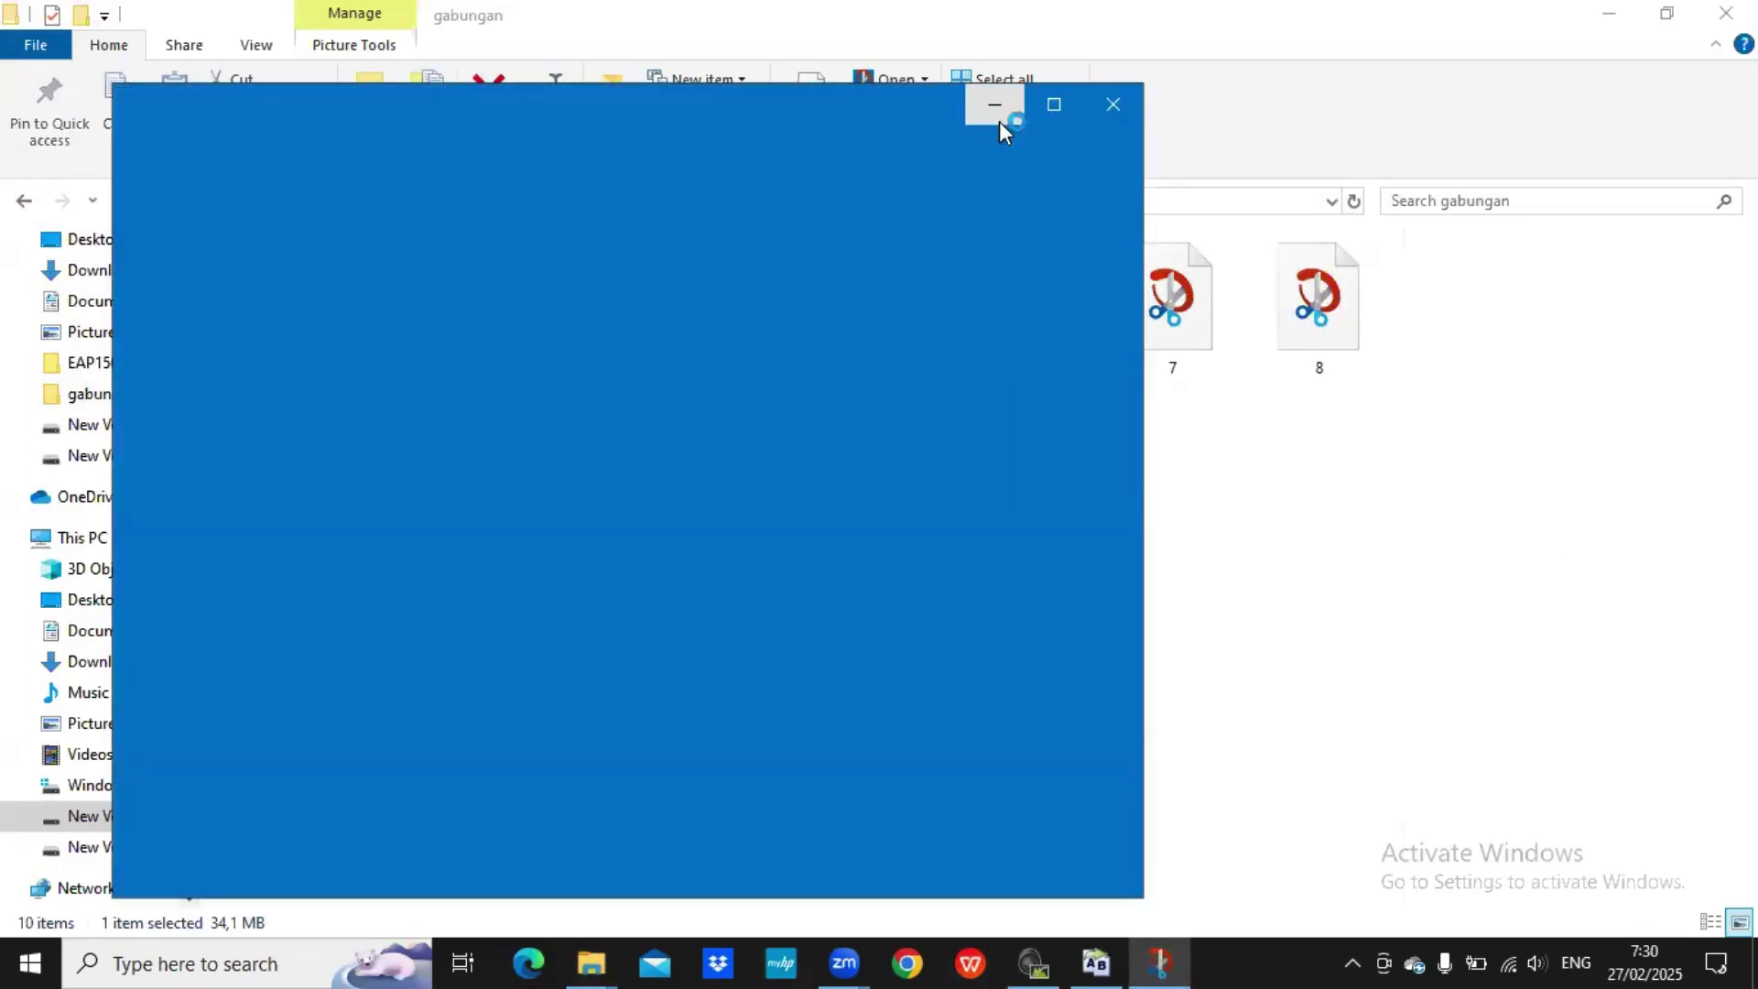
click(998, 119)
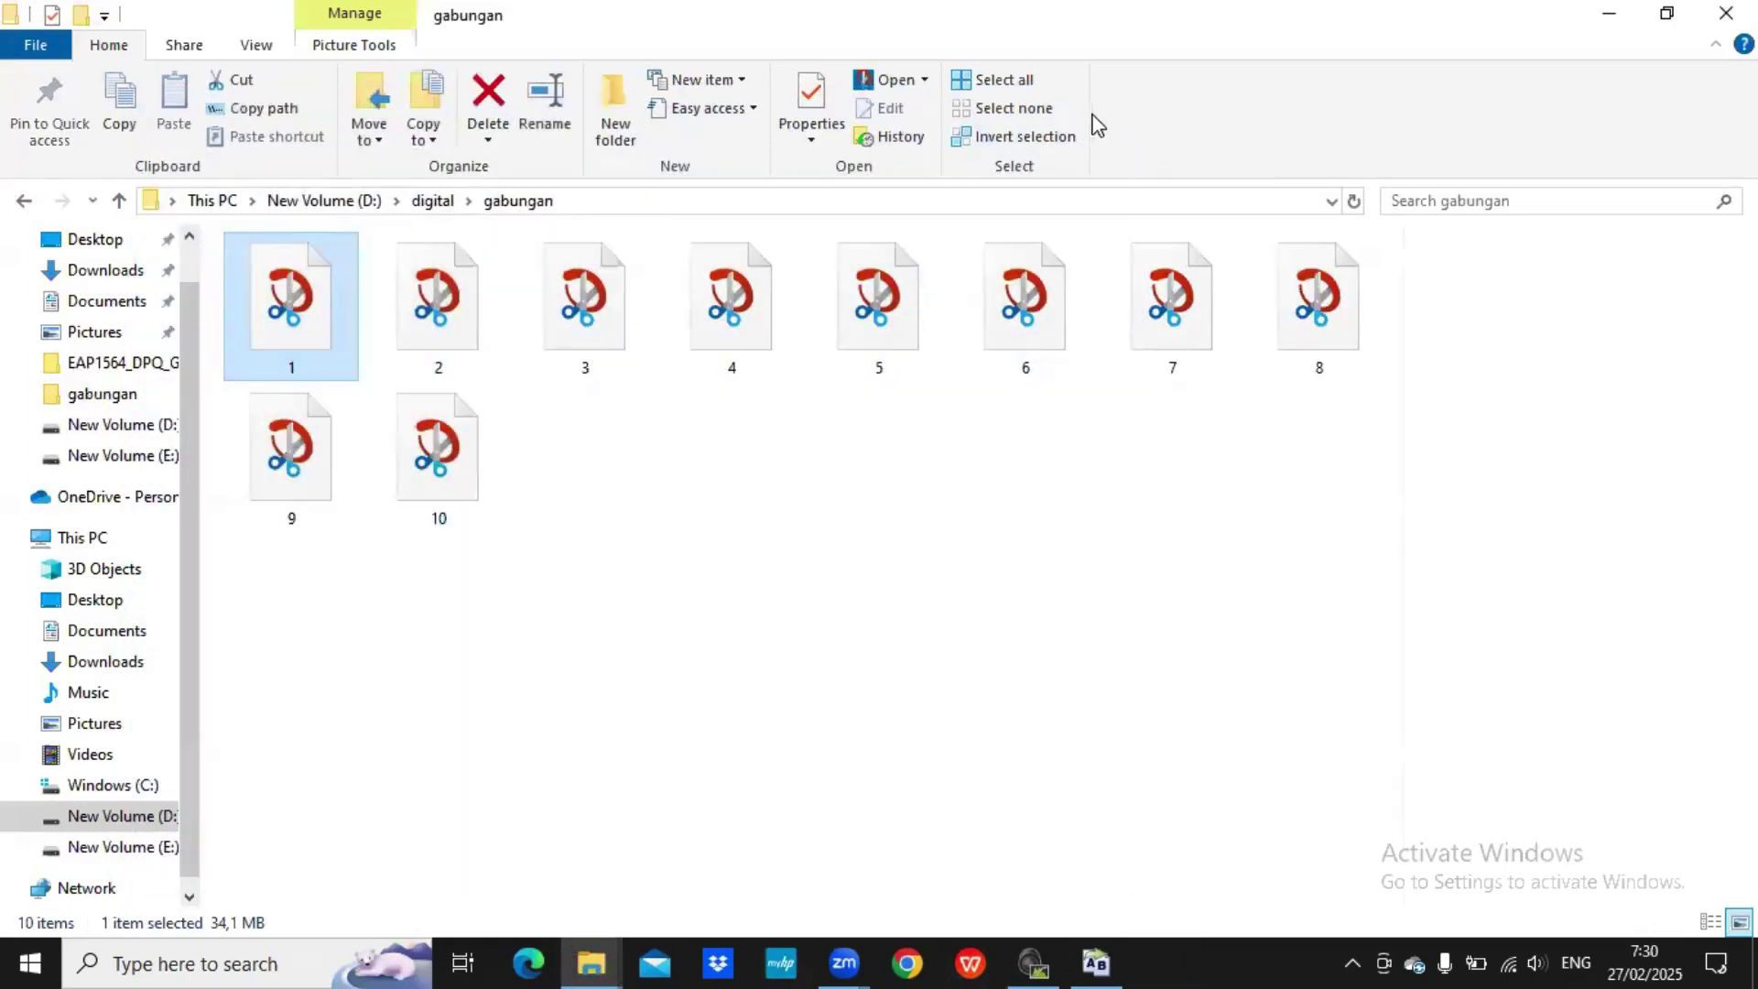
click(444, 333)
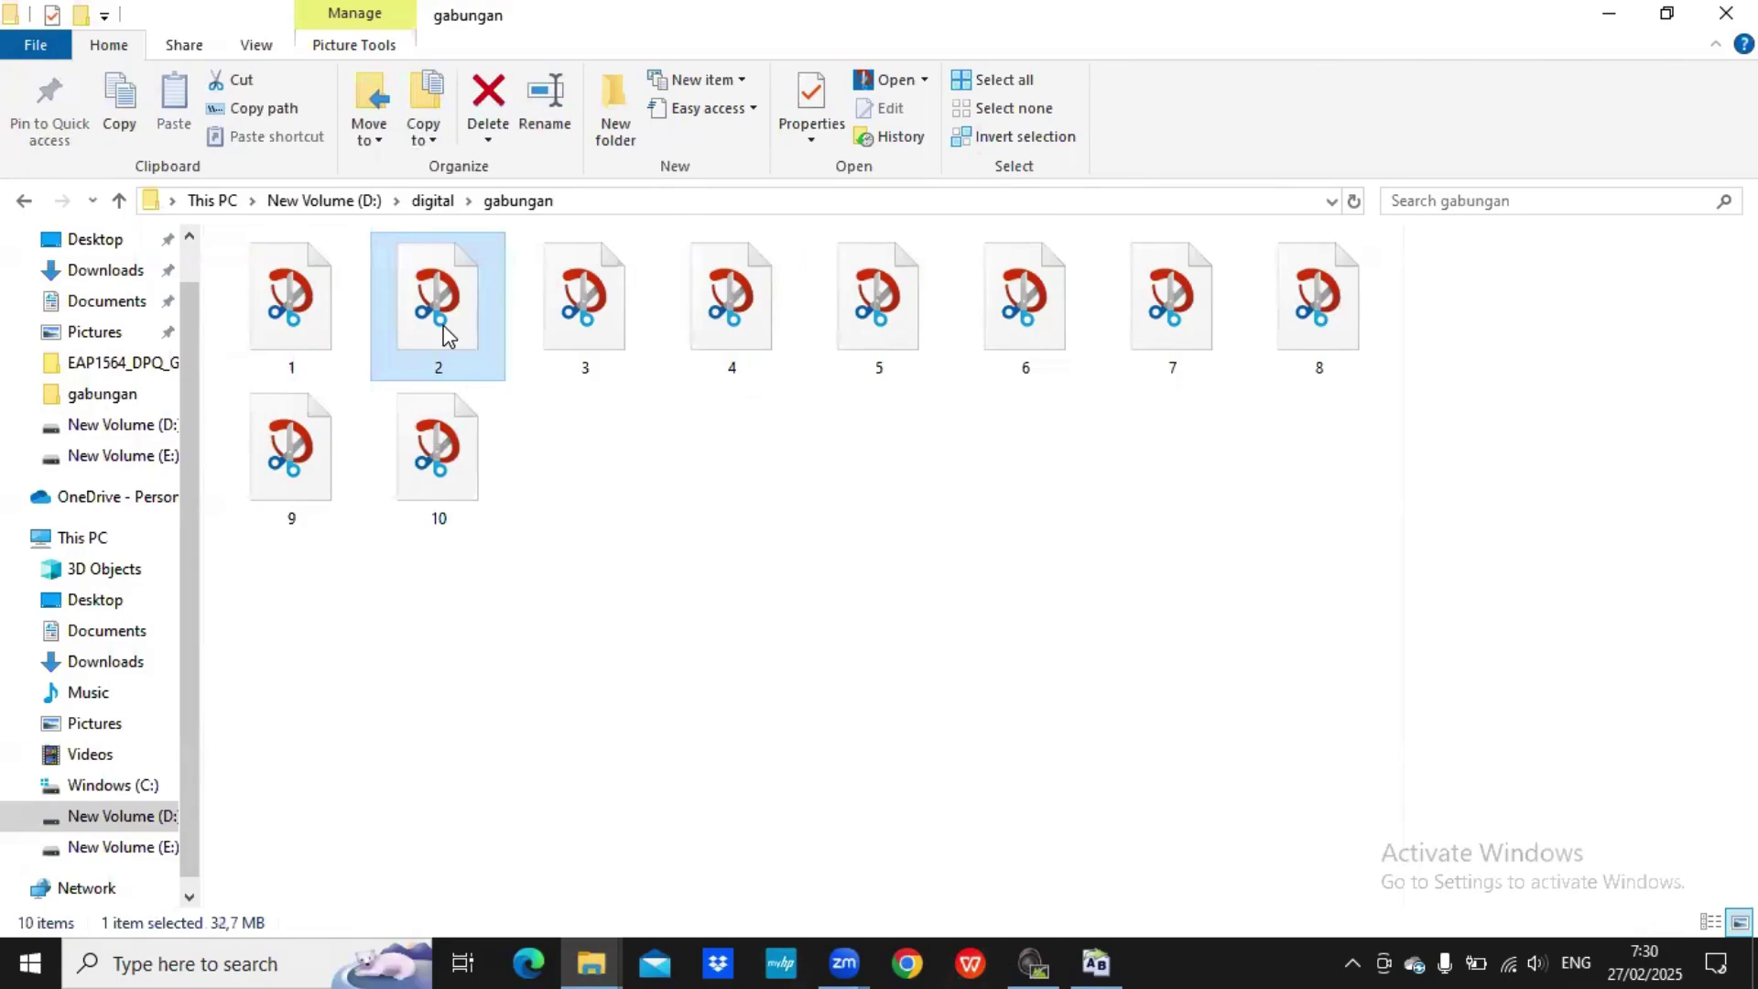
click(349, 365)
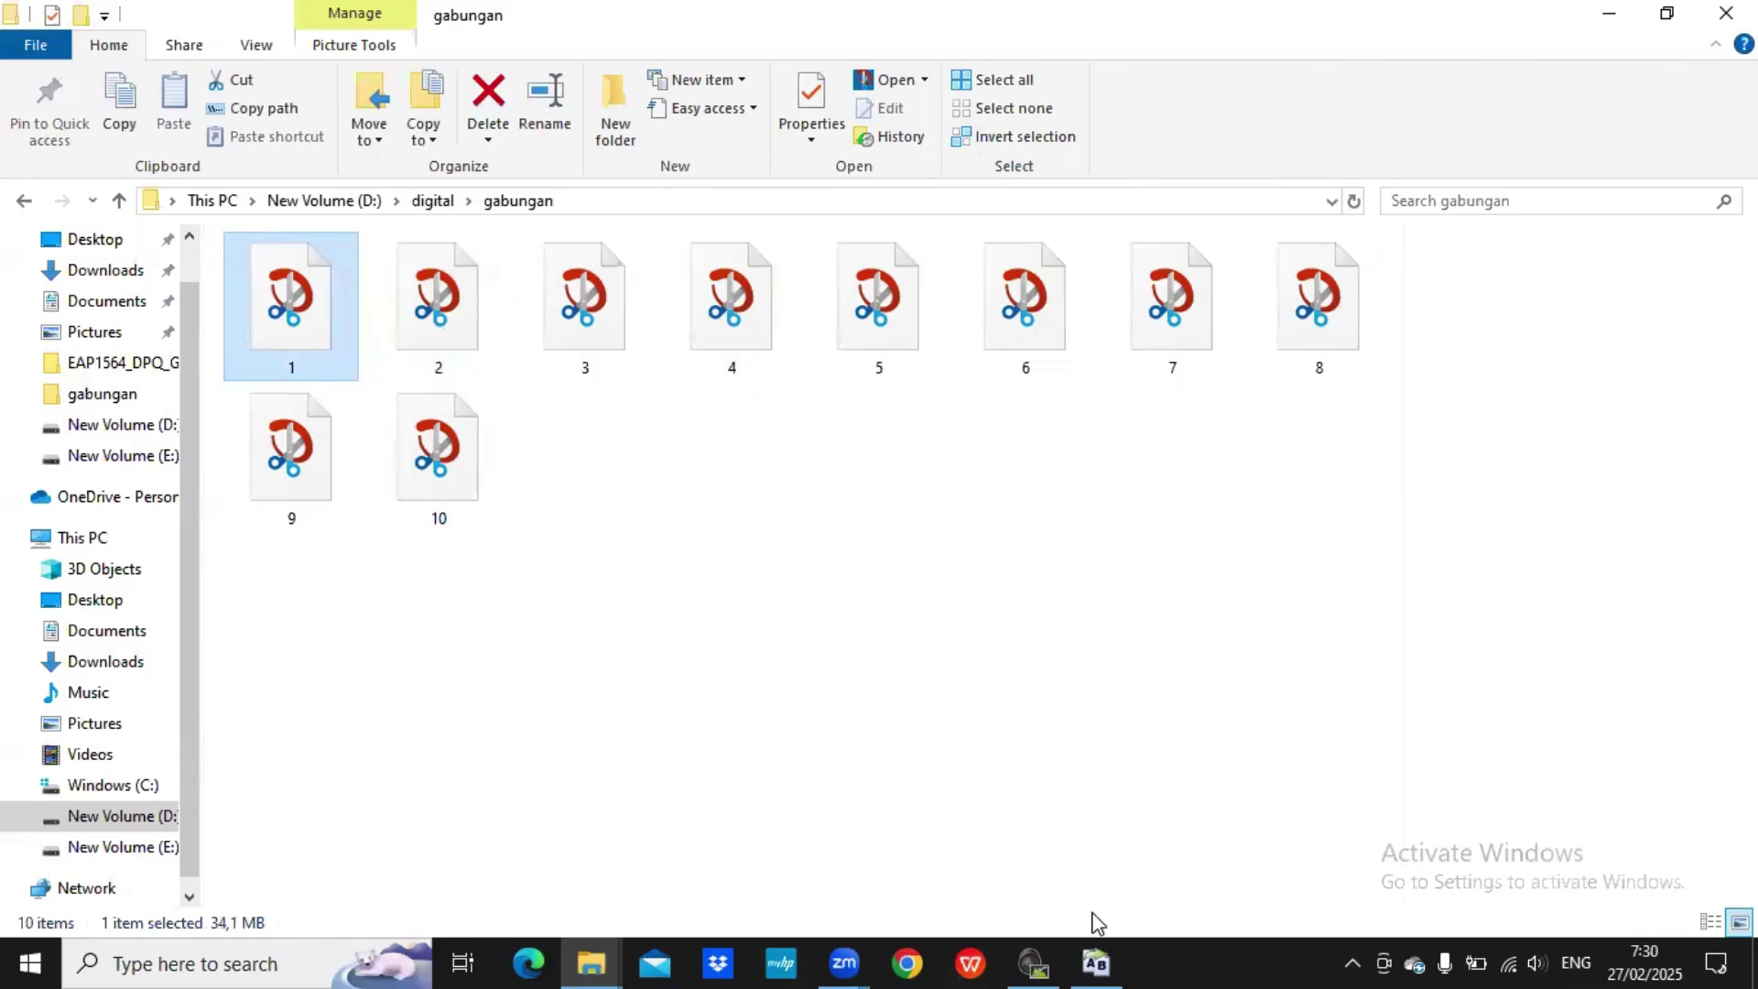
- Switch to Digital Photo Professional 4 and open the batch process settings for all ten gabungan images
click(1032, 961)
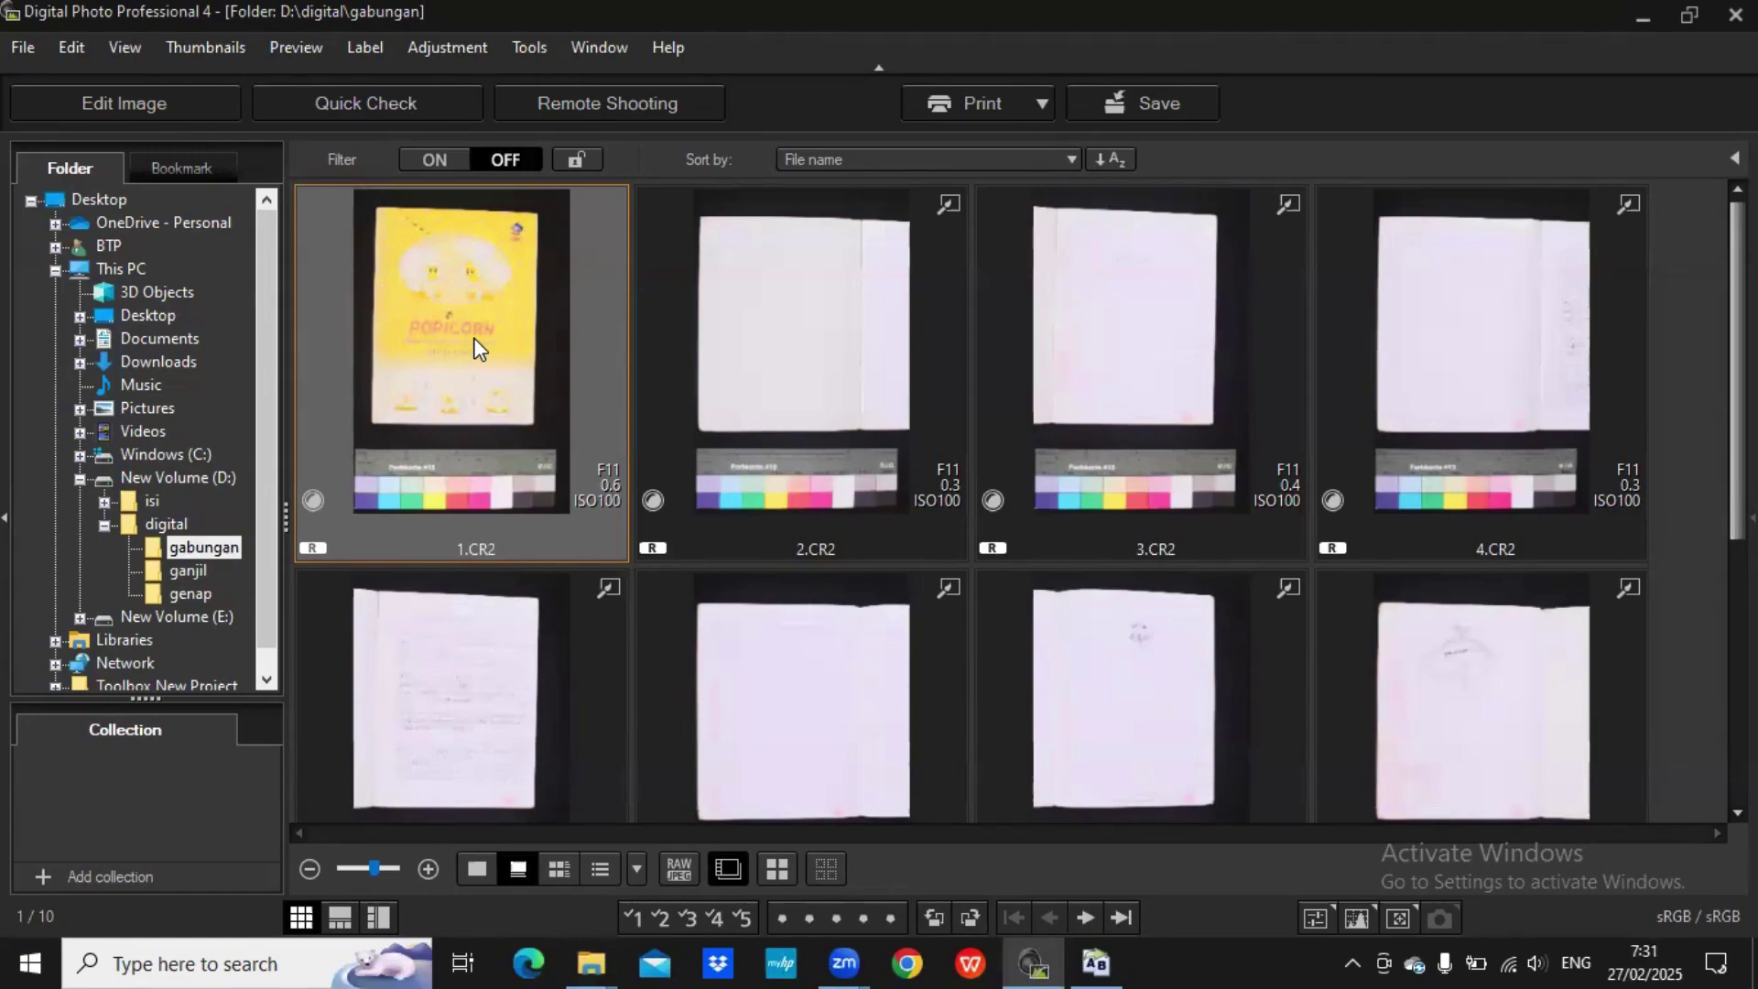
key(ctrl+a)
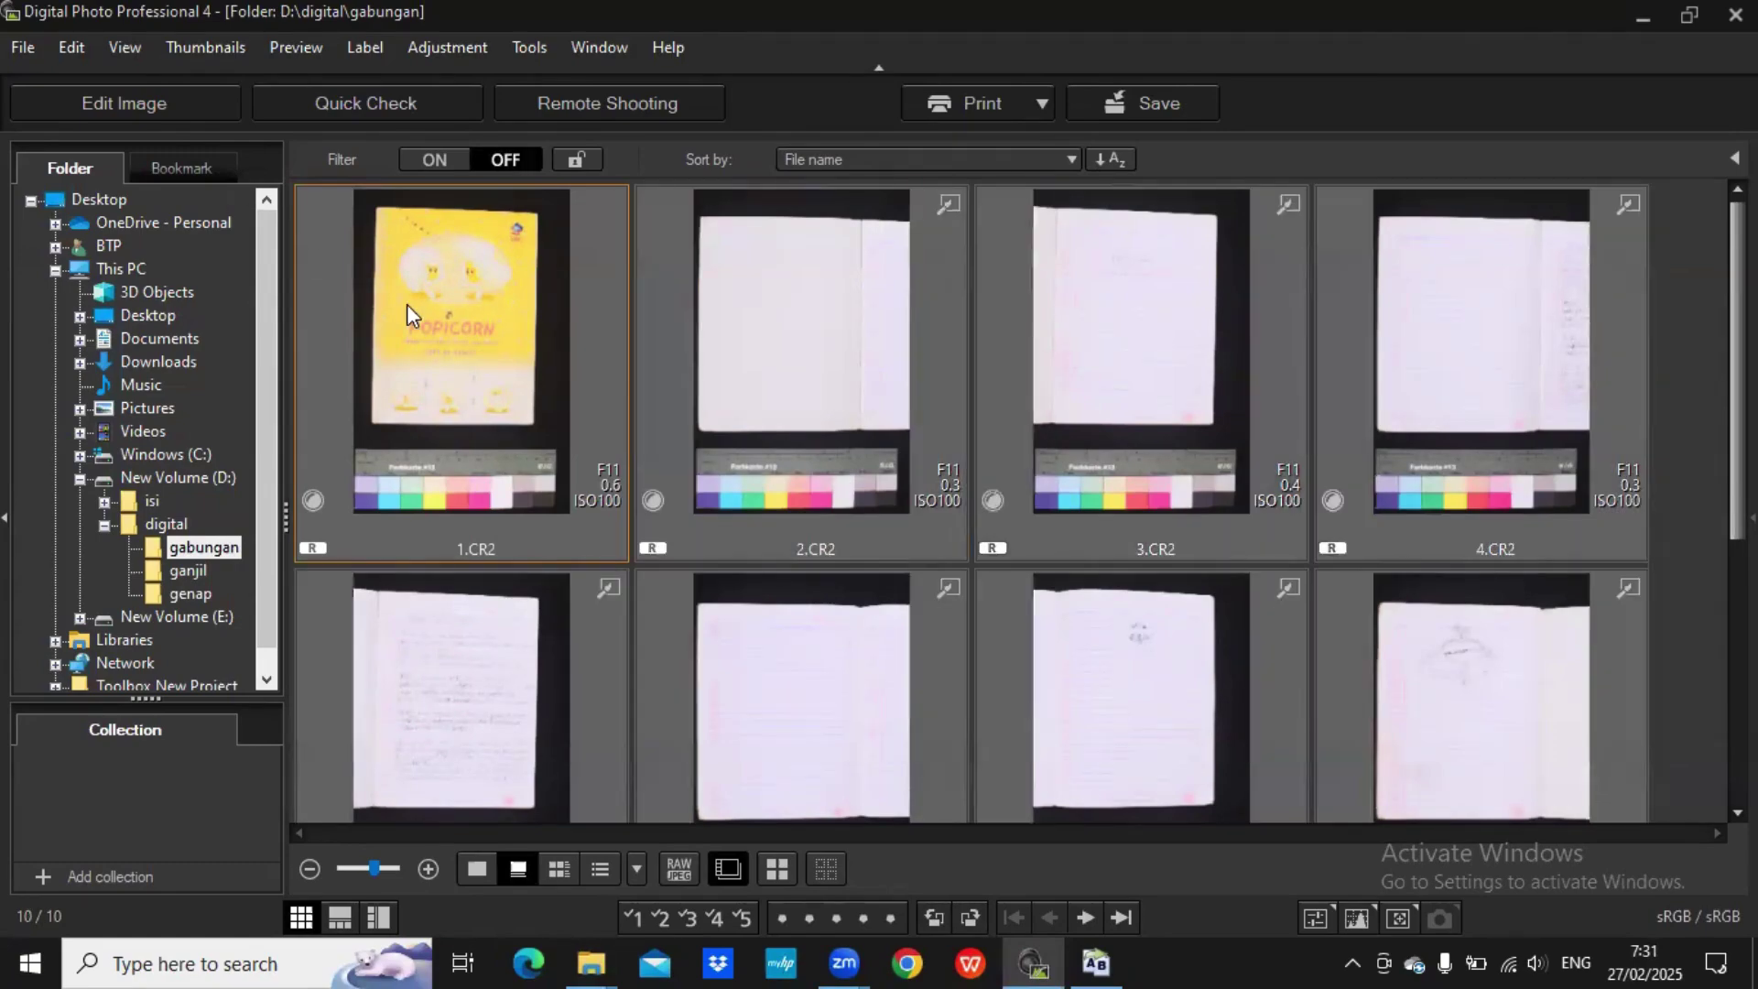
click(23, 48)
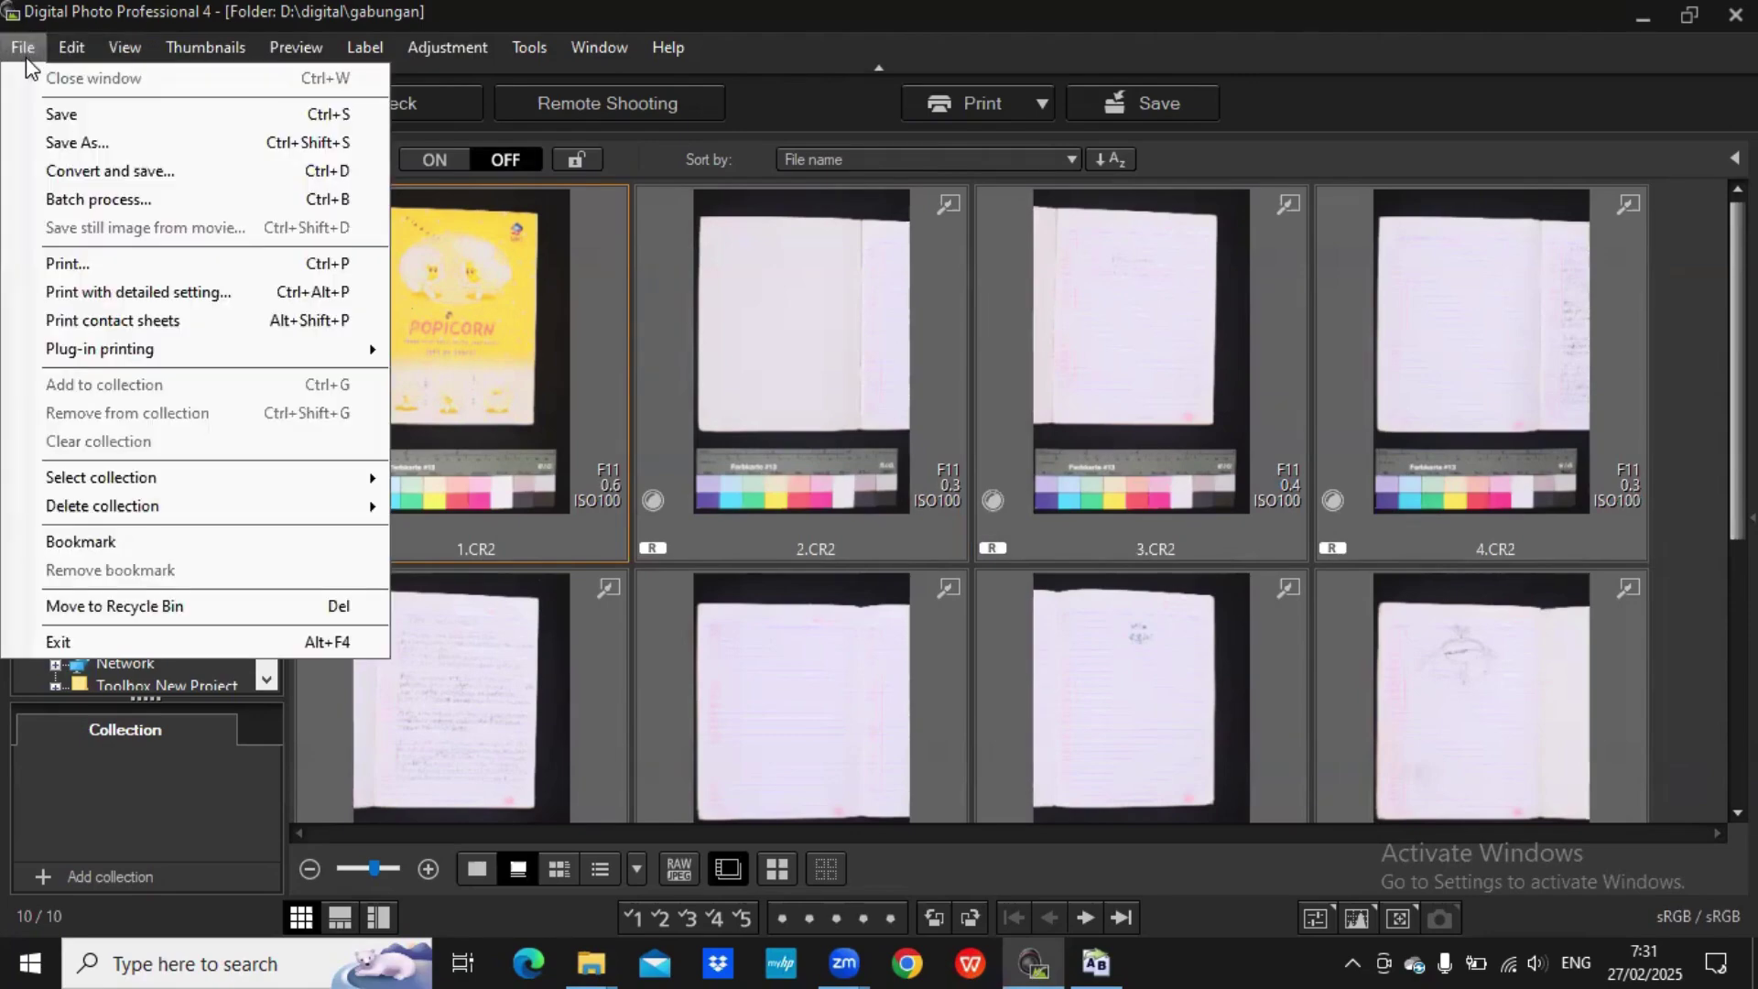
click(99, 202)
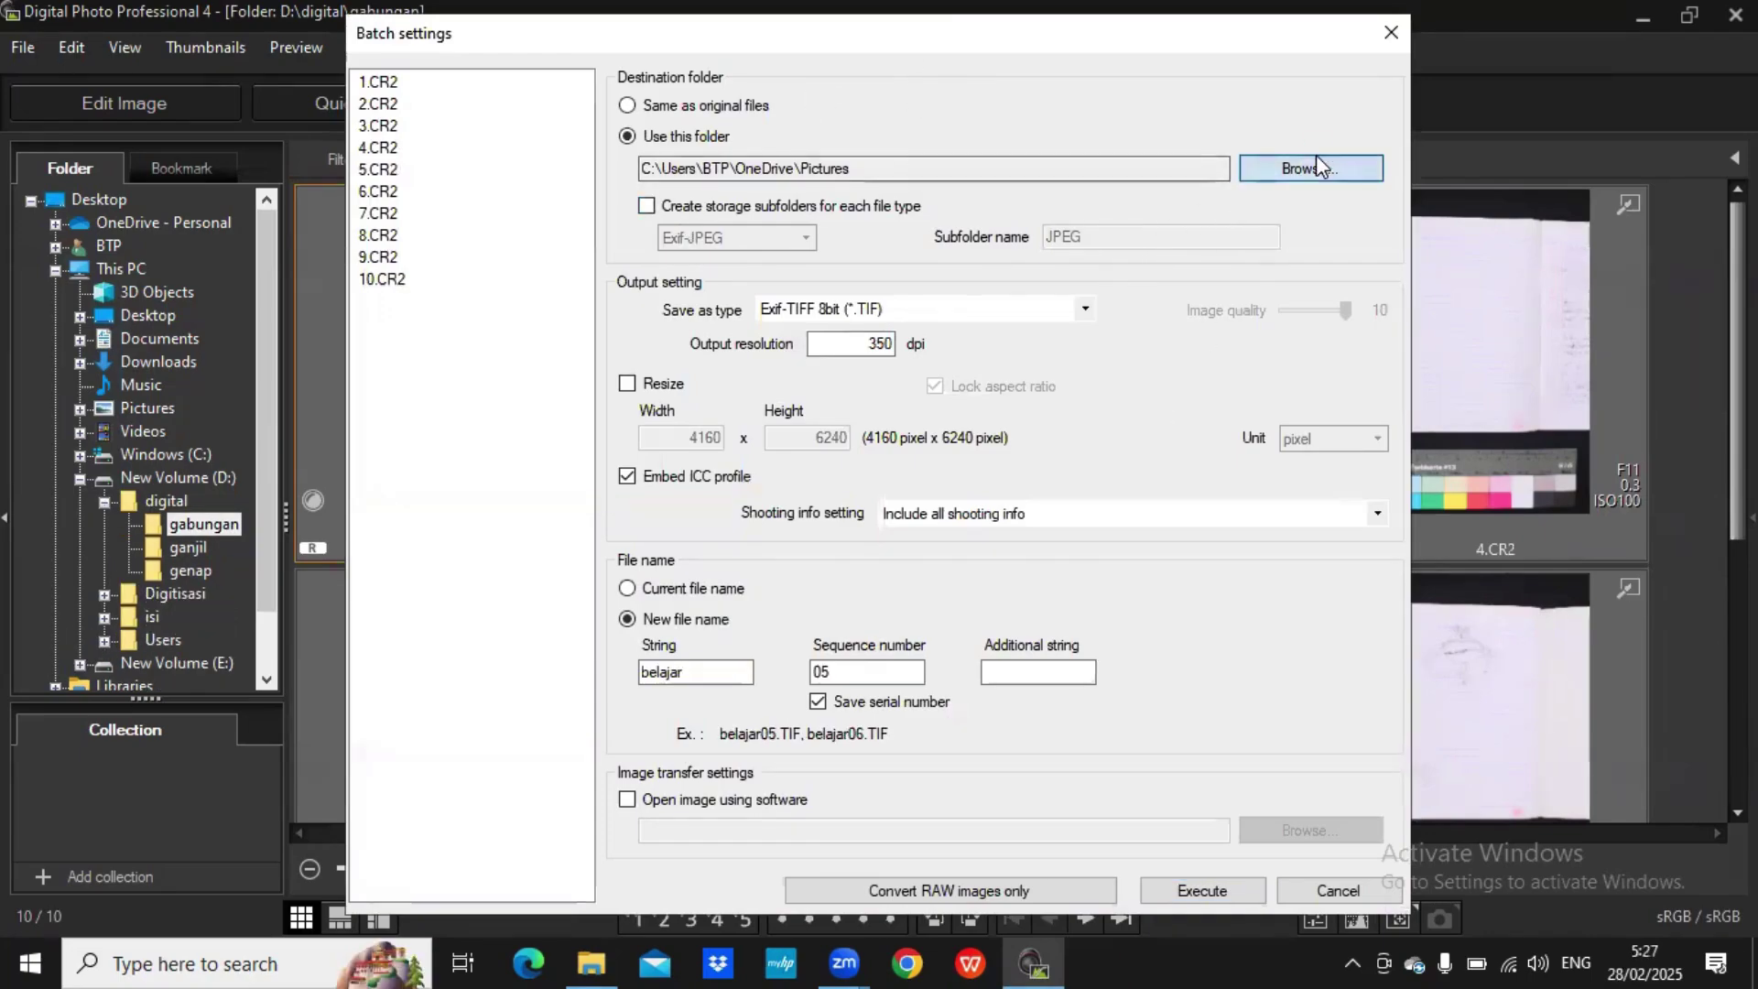
- Create a folder named Hasil inside D:\digital and set it as the batch destination folder
click(1316, 167)
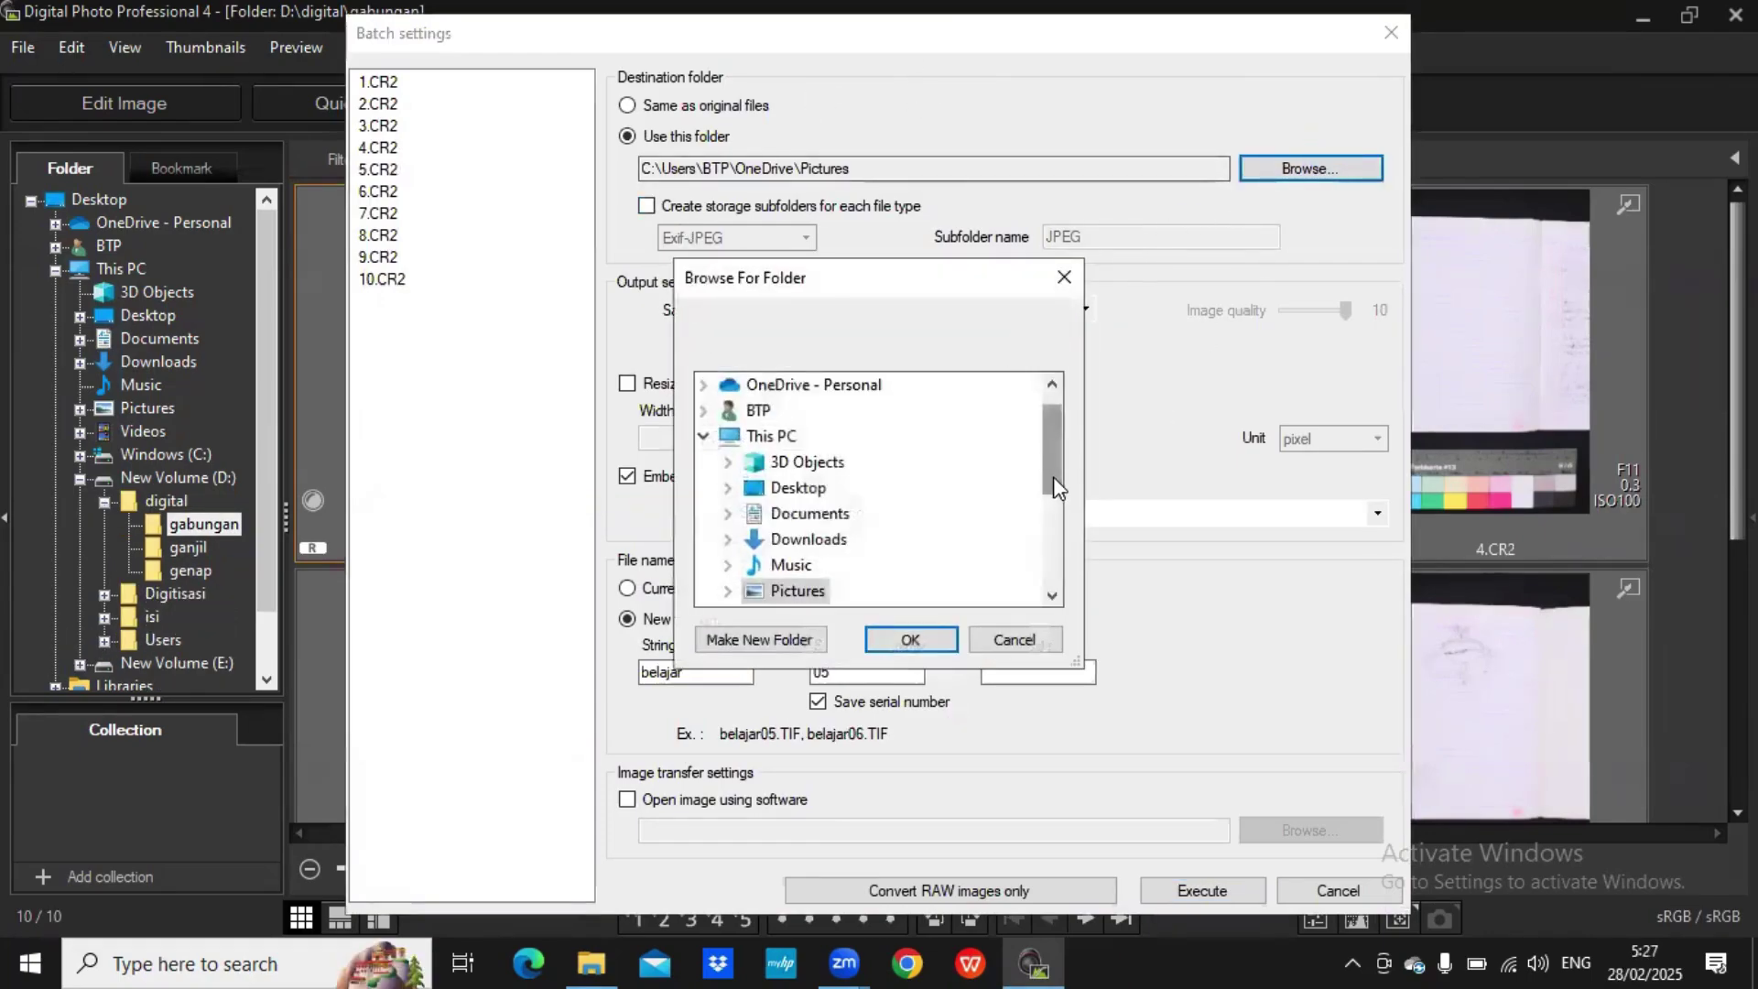
drag(1056, 468, 1069, 564)
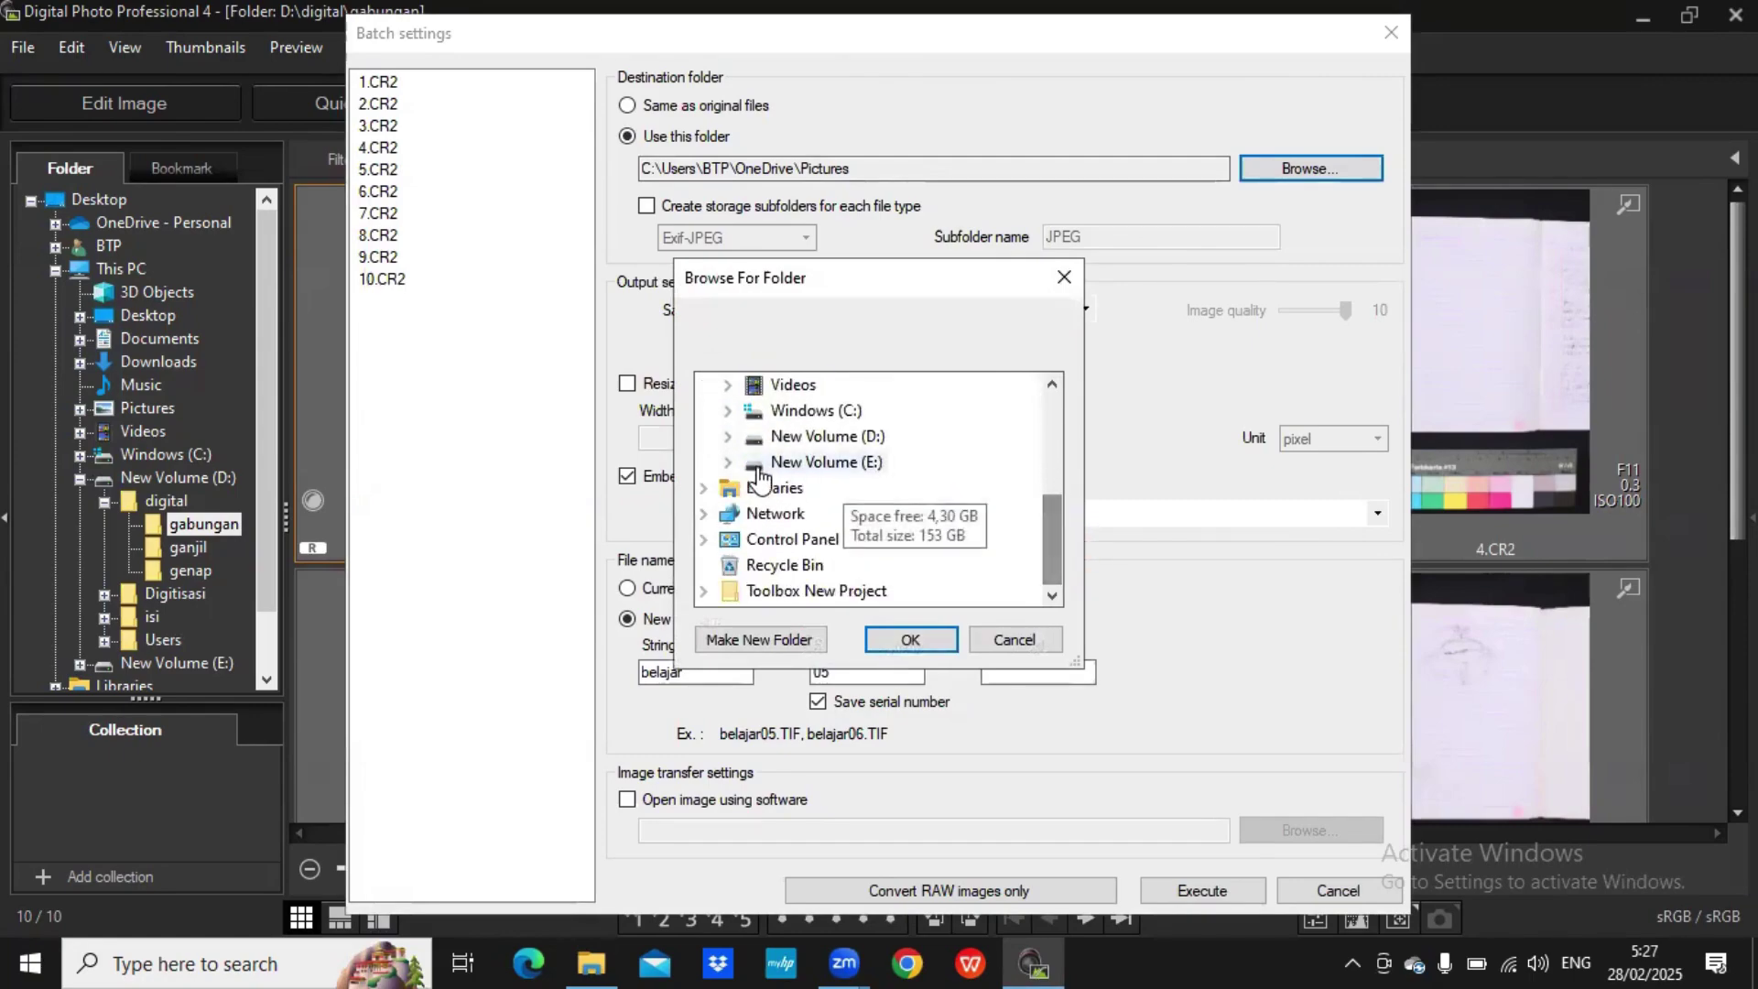
click(728, 436)
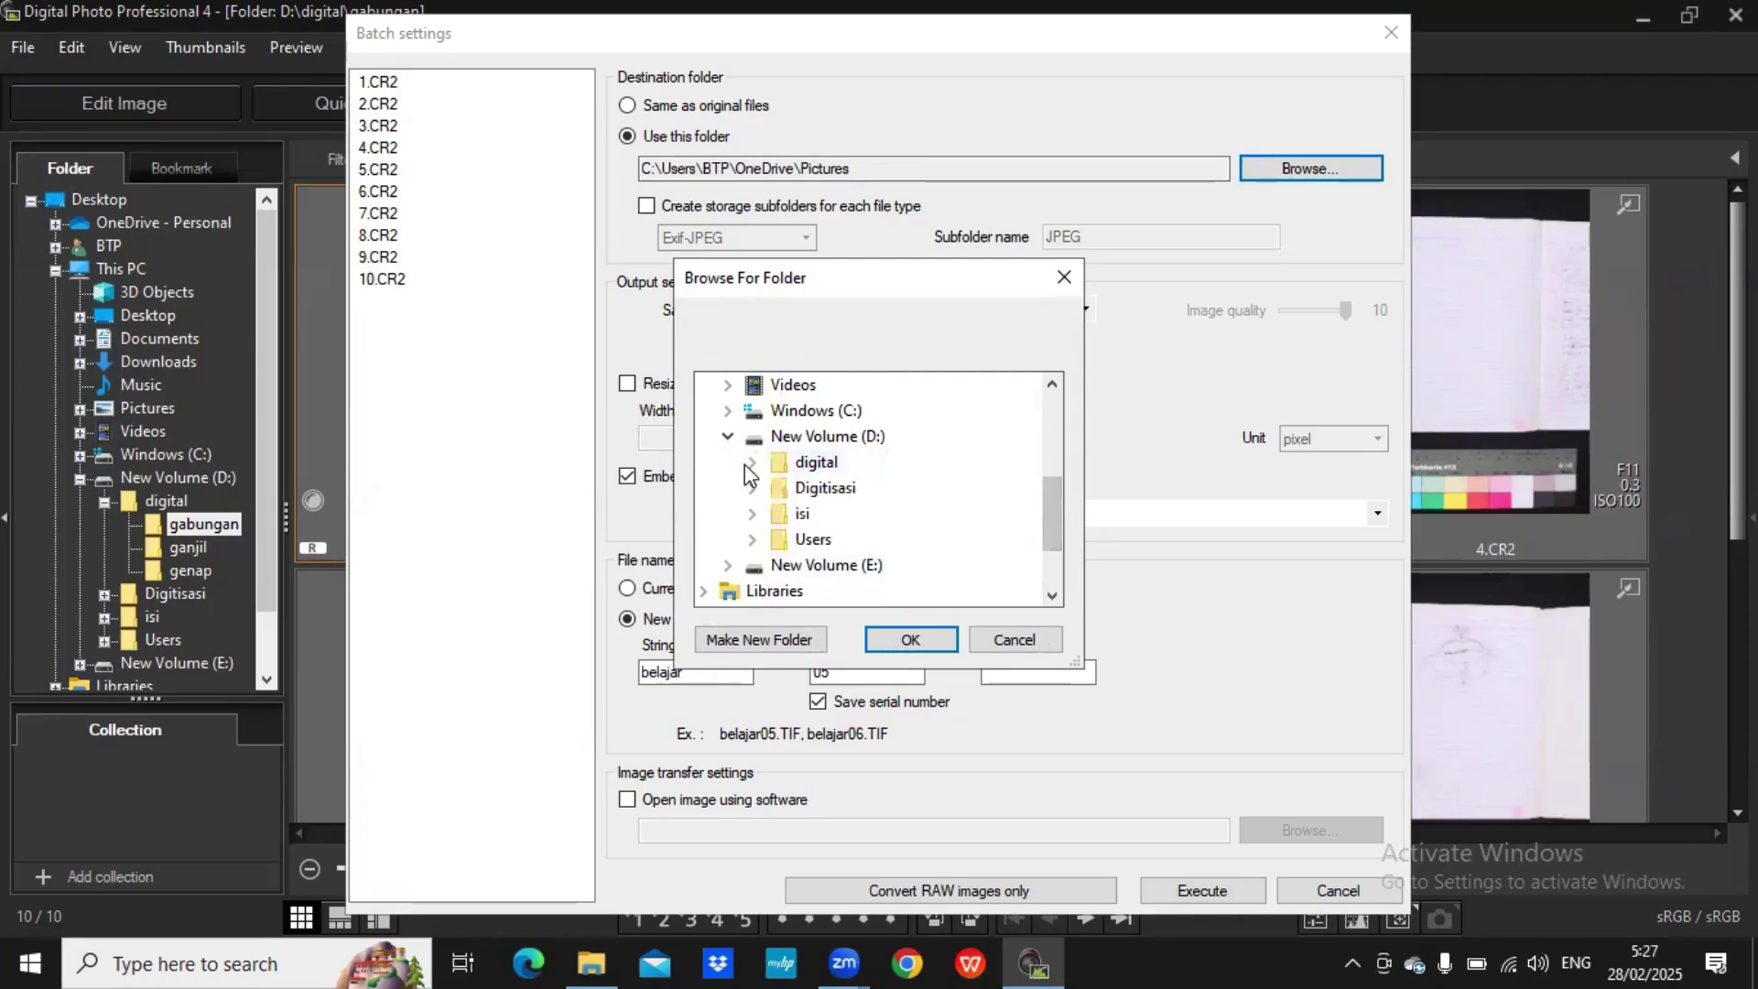
click(753, 462)
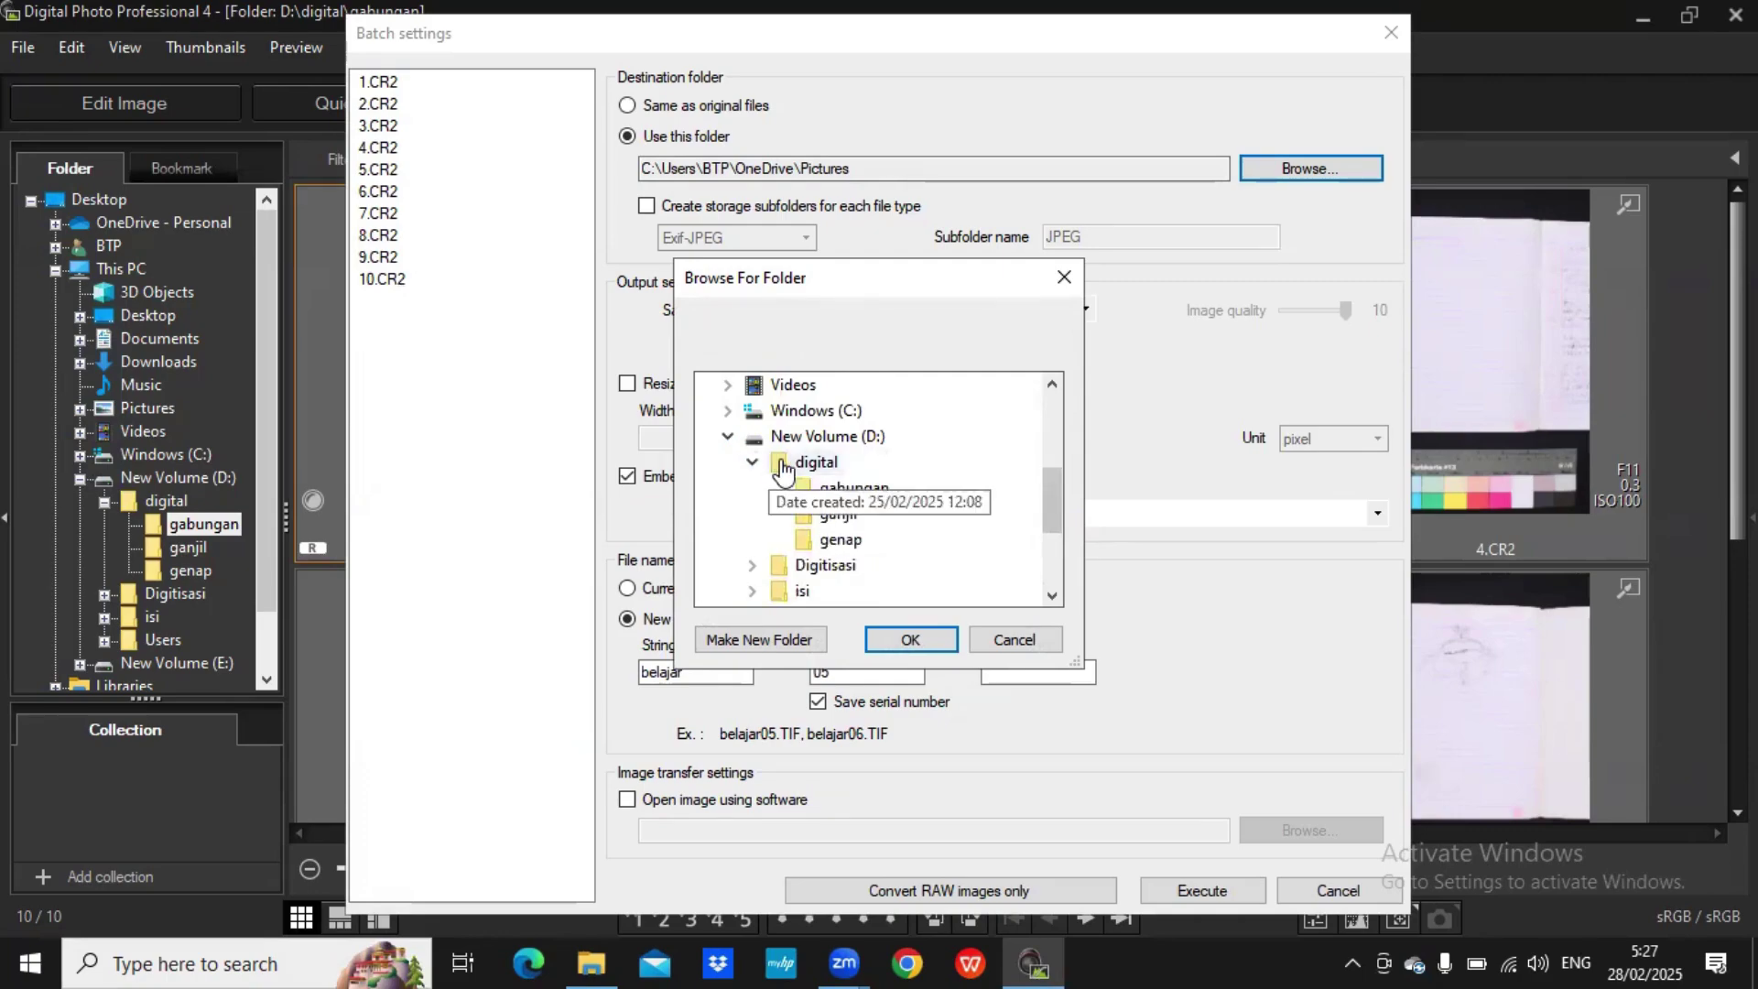
click(782, 465)
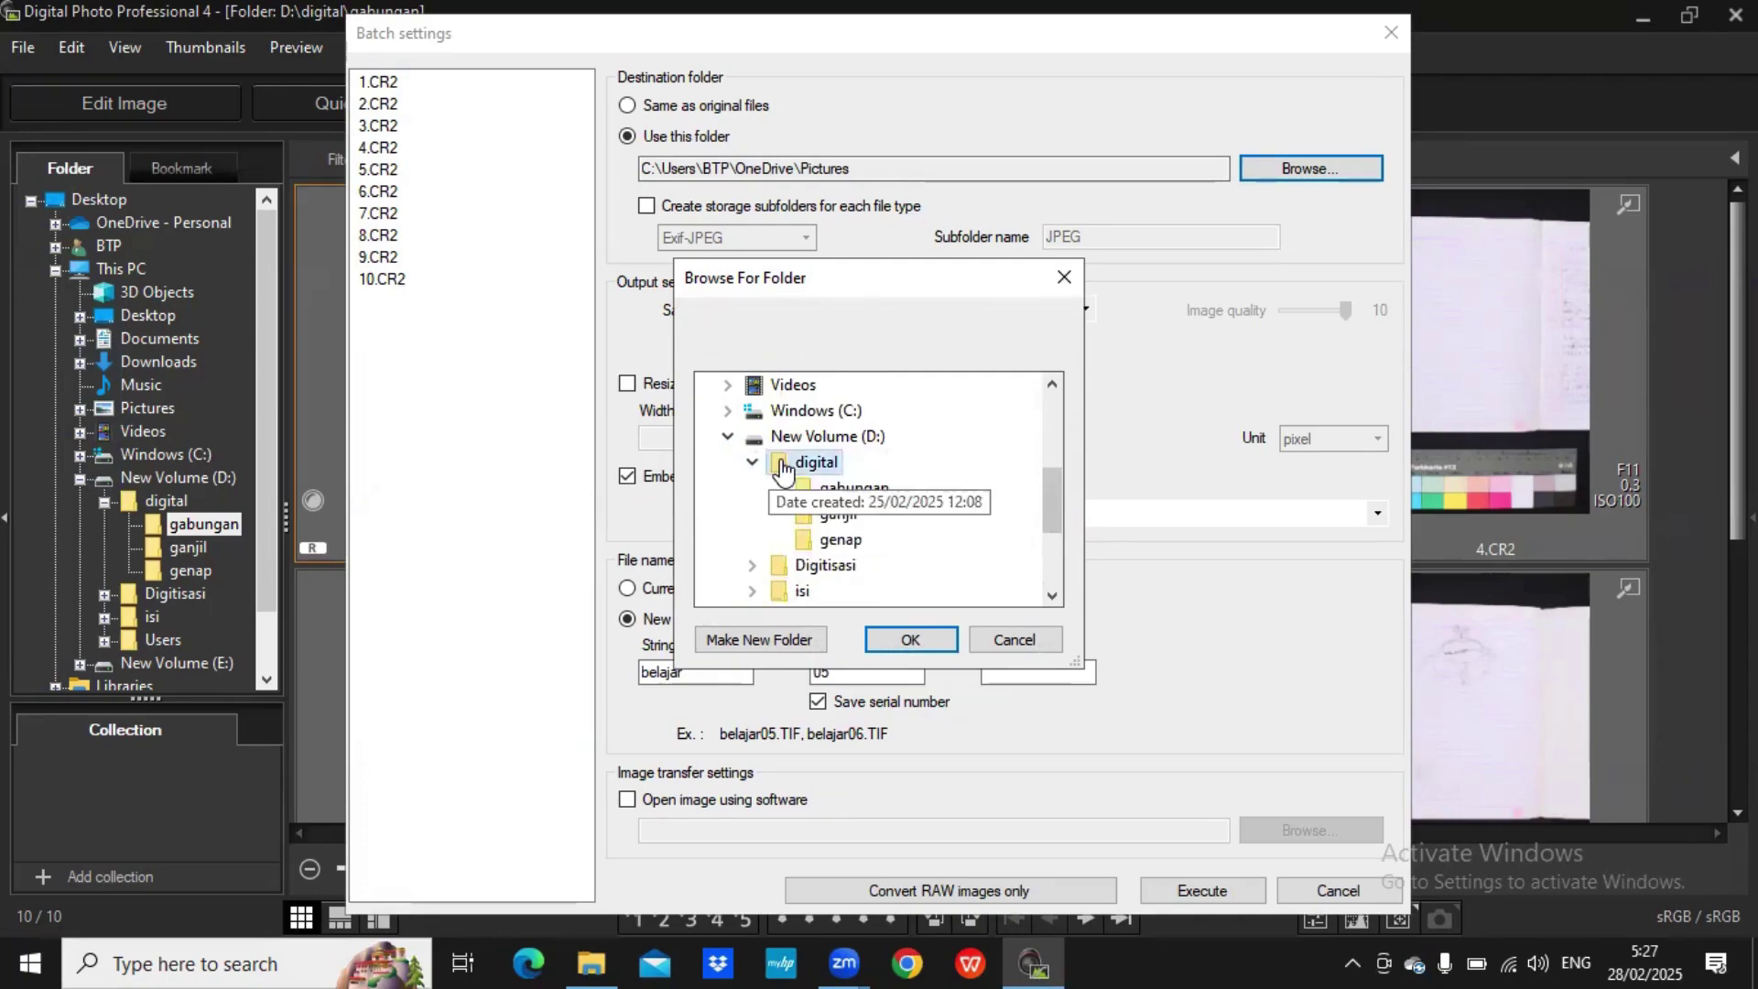
click(761, 641)
text(Hasil)
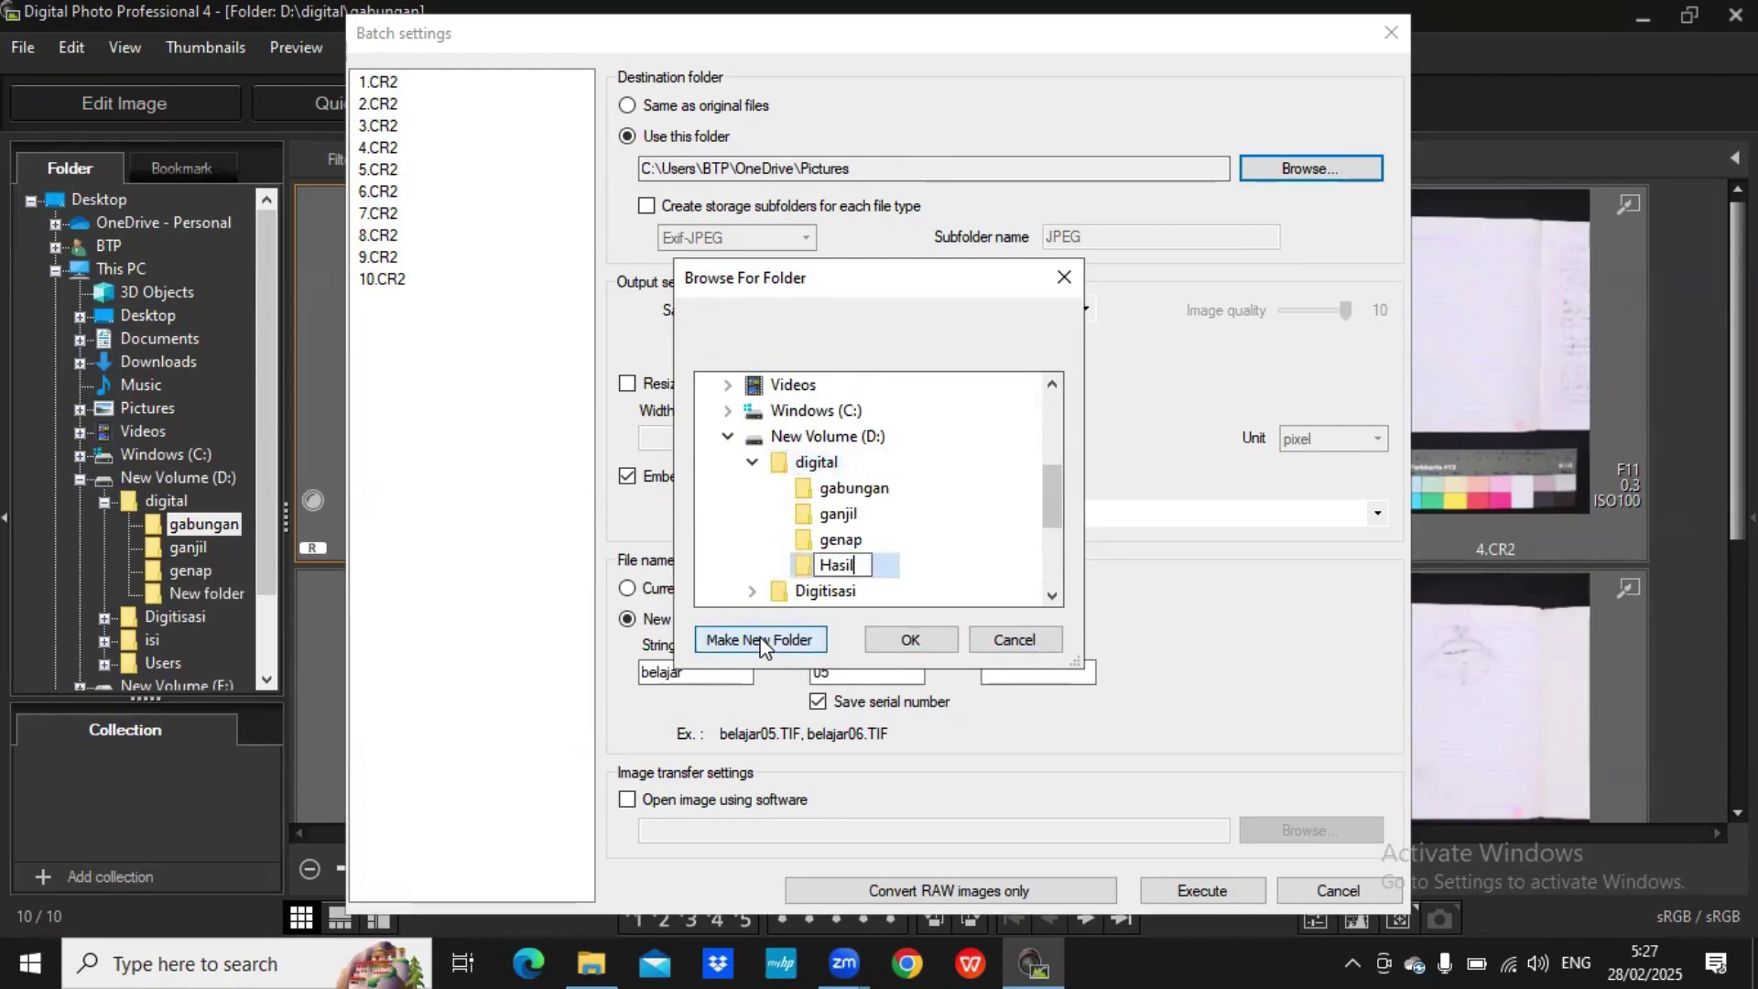
key(Escape)
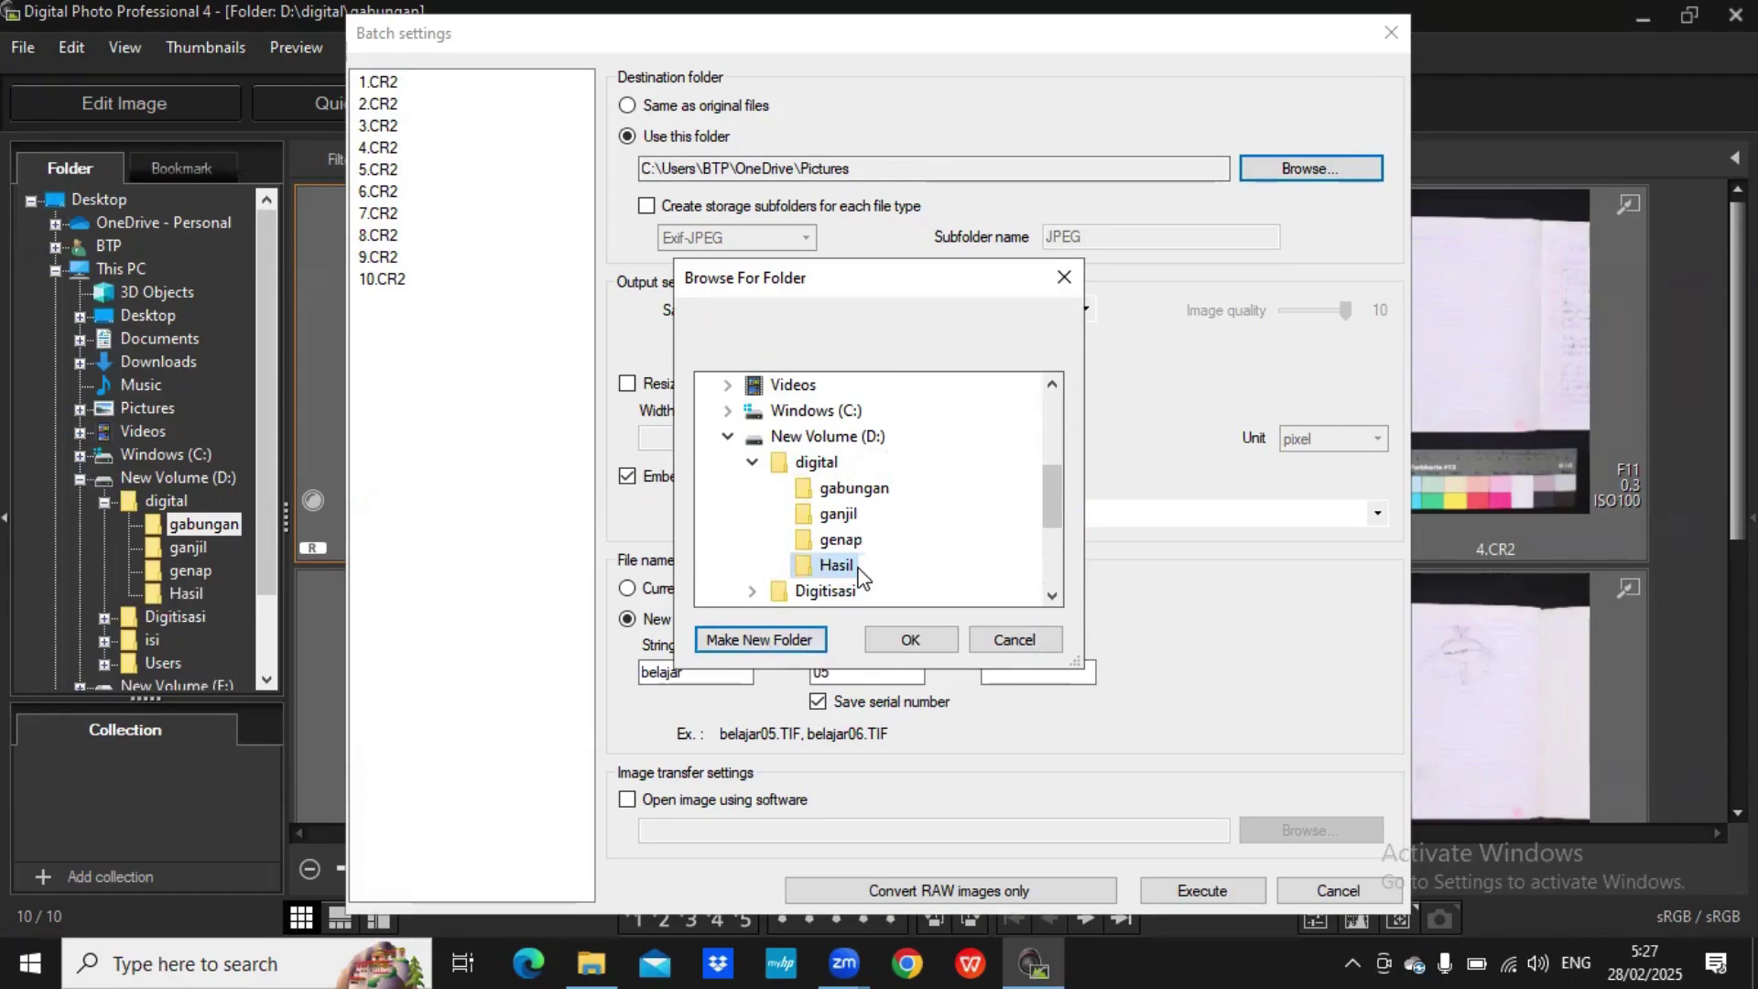
click(892, 636)
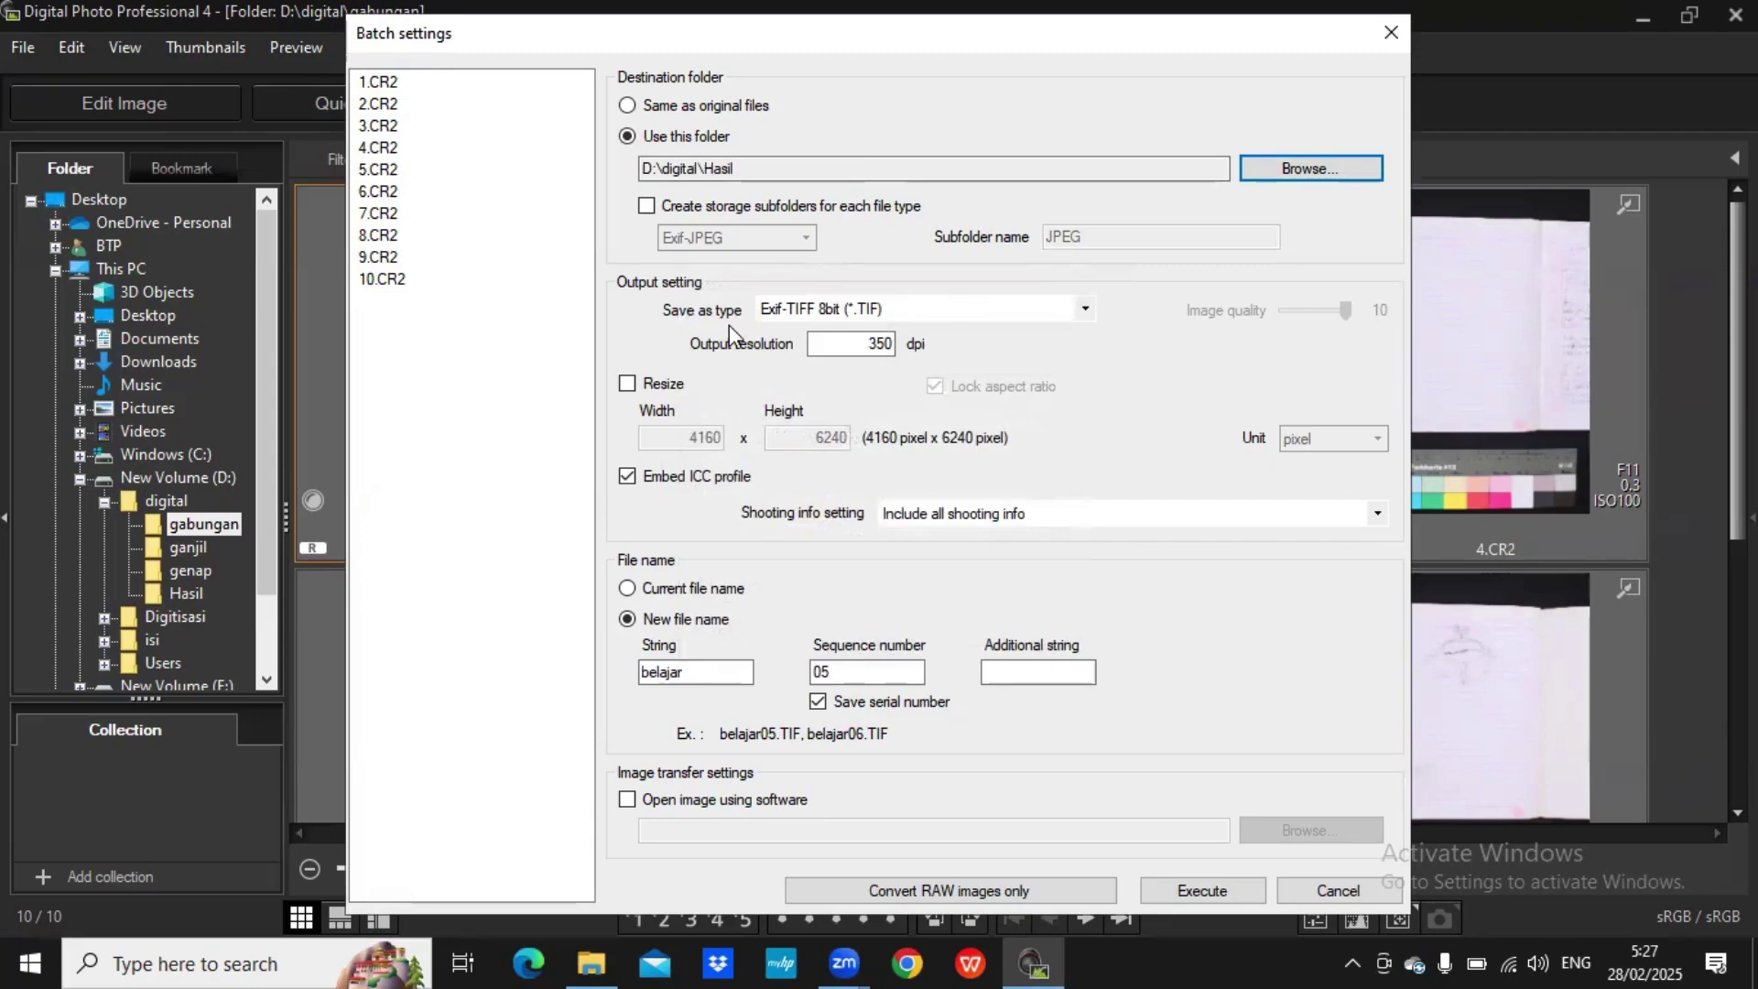
- Set the batch output to Exif-TIFF 8bit at 300 dpi, resized to a width of 2600 pixels with the aspect ratio locked
click(1081, 311)
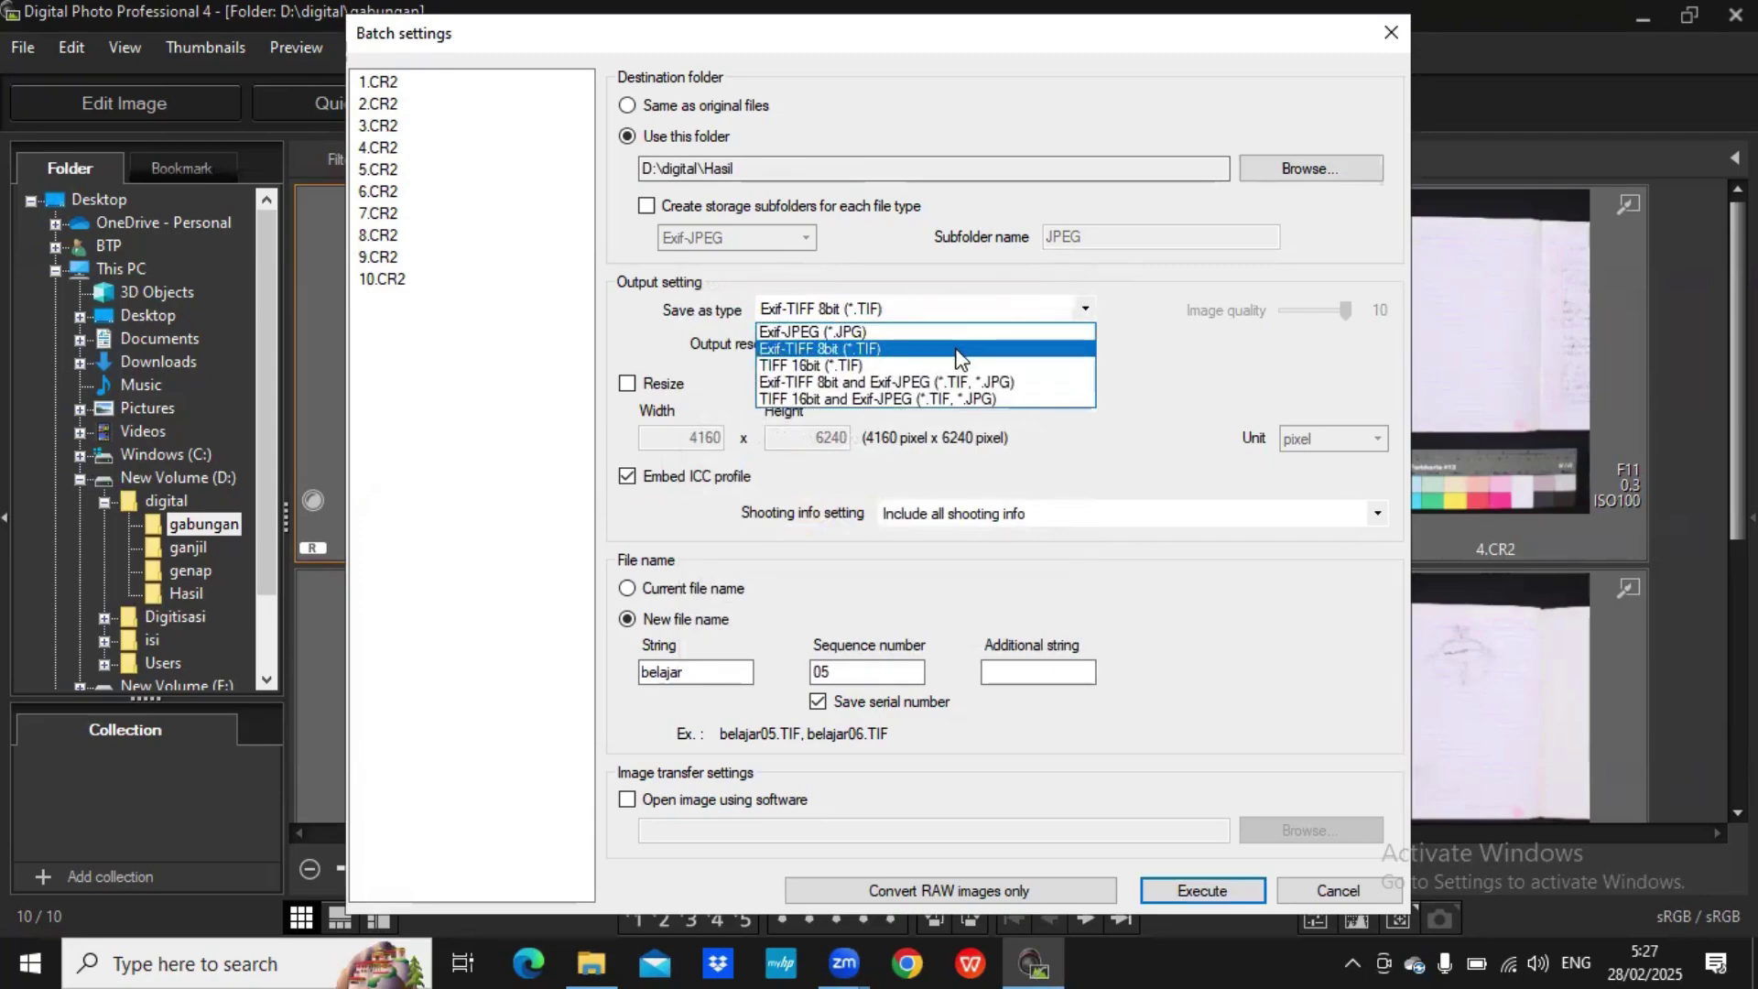
click(958, 350)
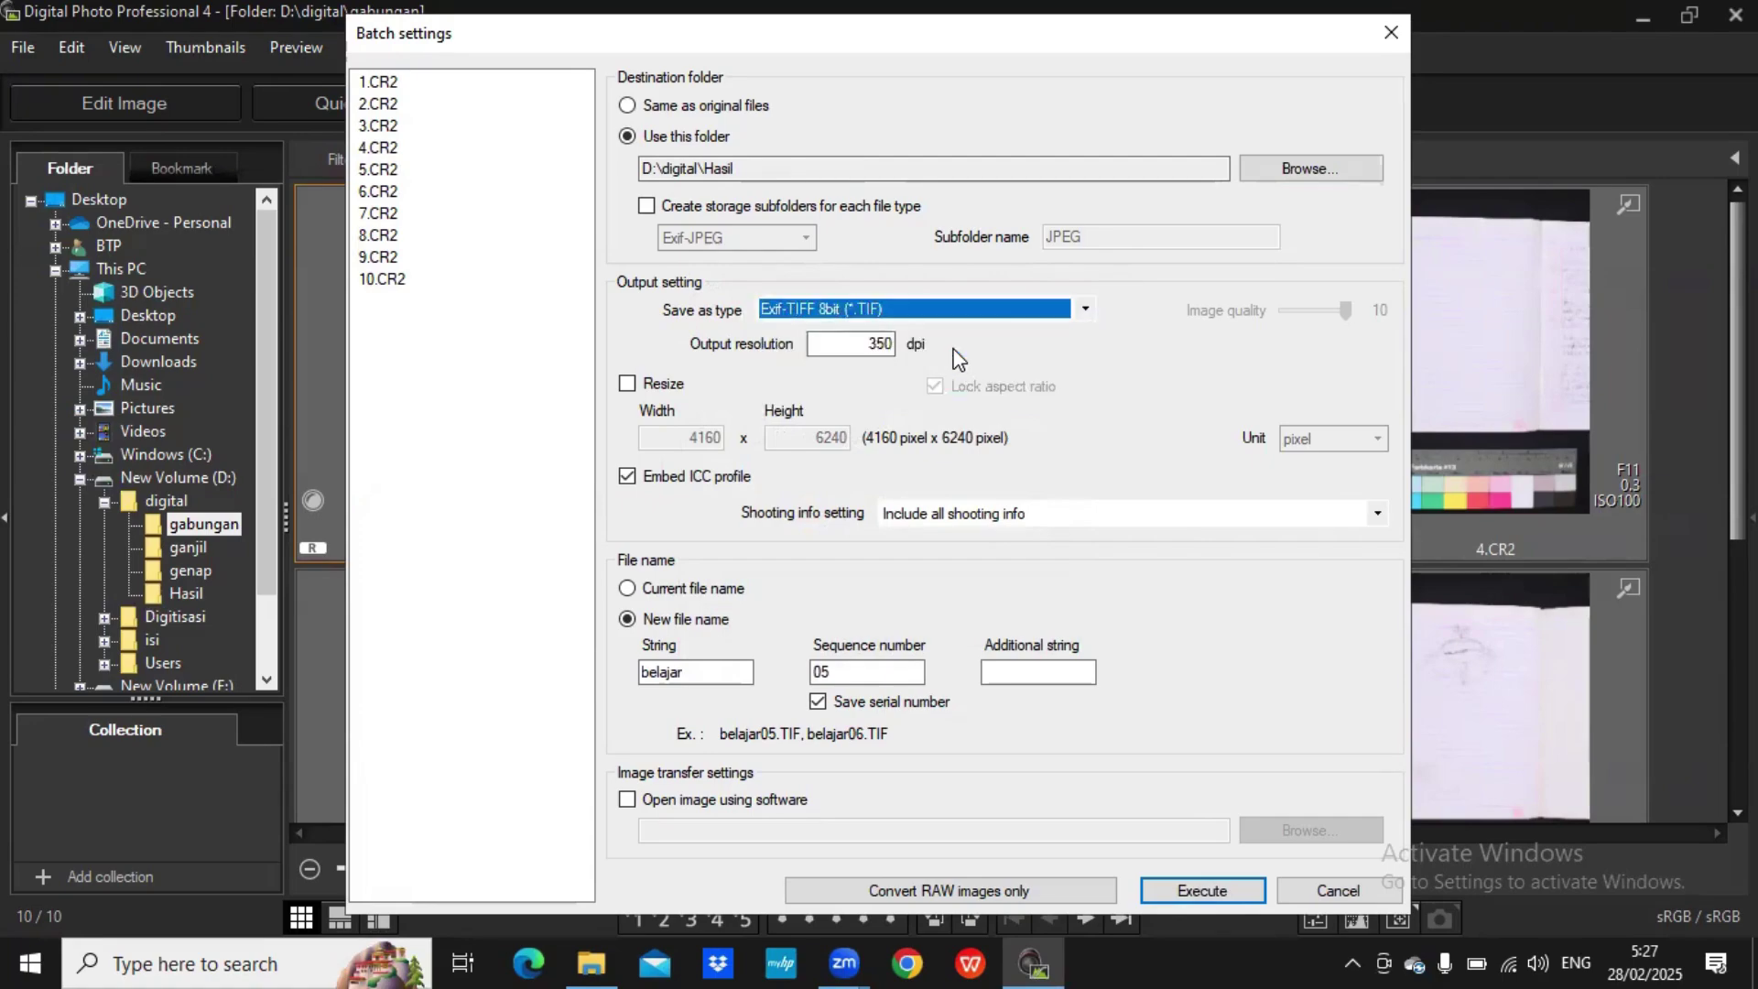
double_click(883, 344)
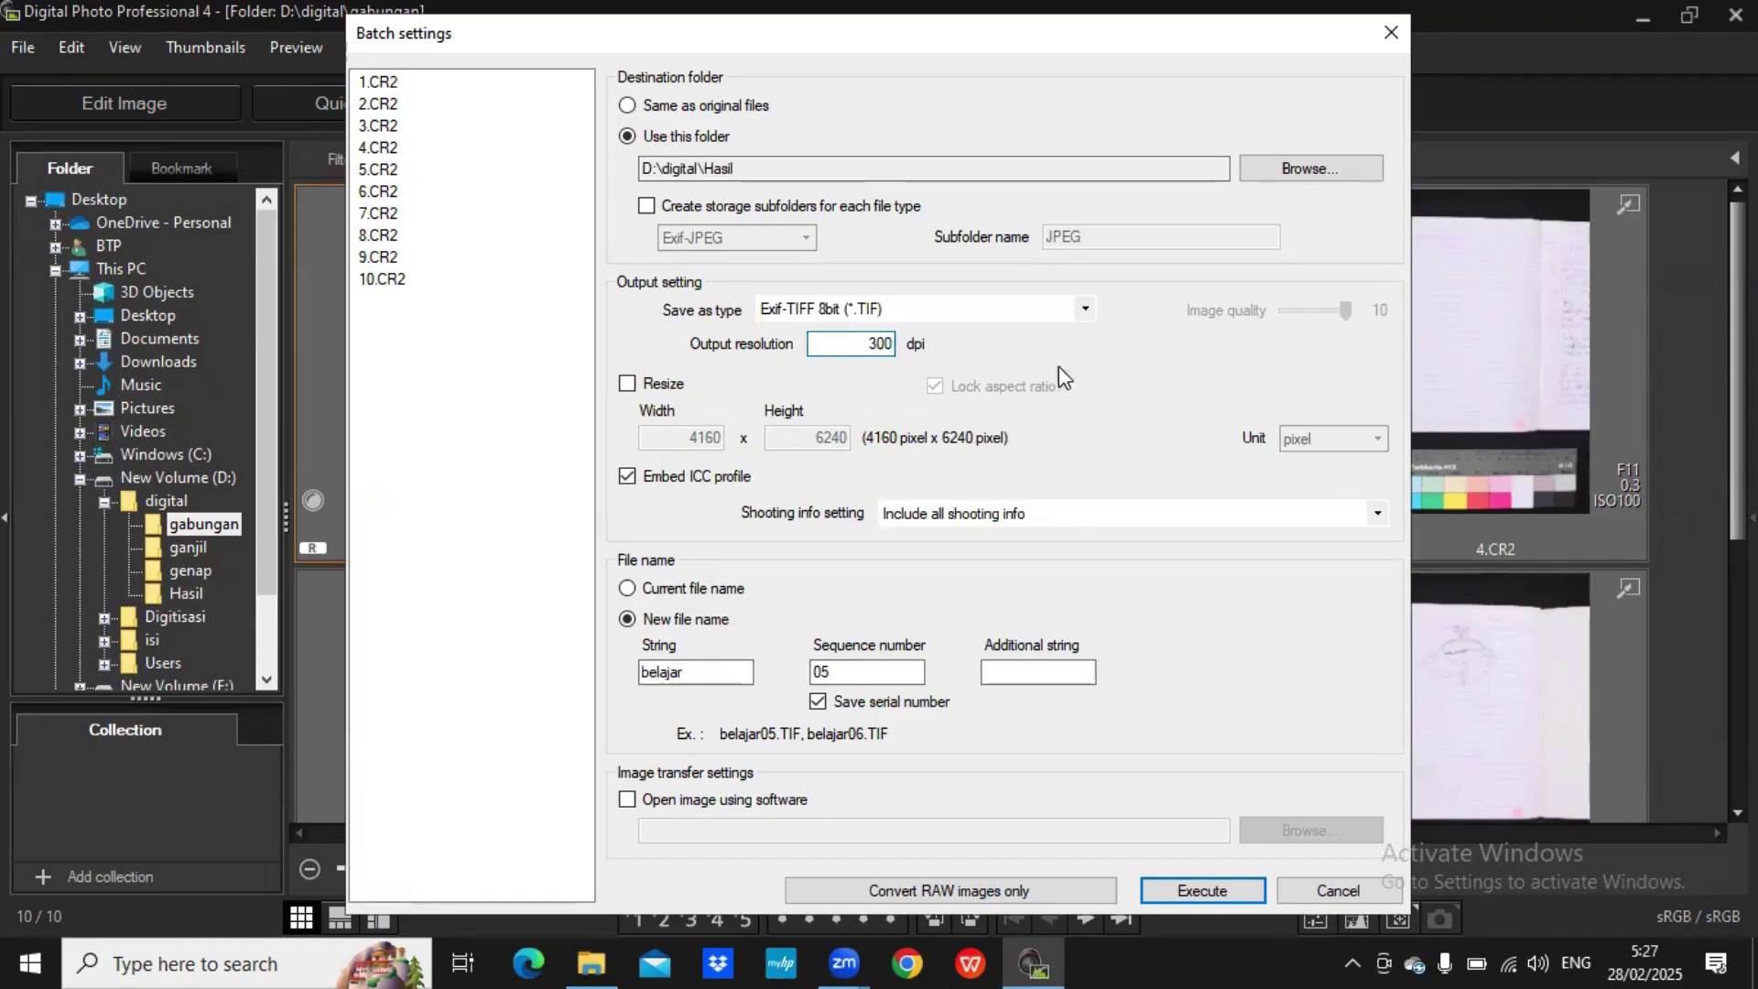
click(627, 383)
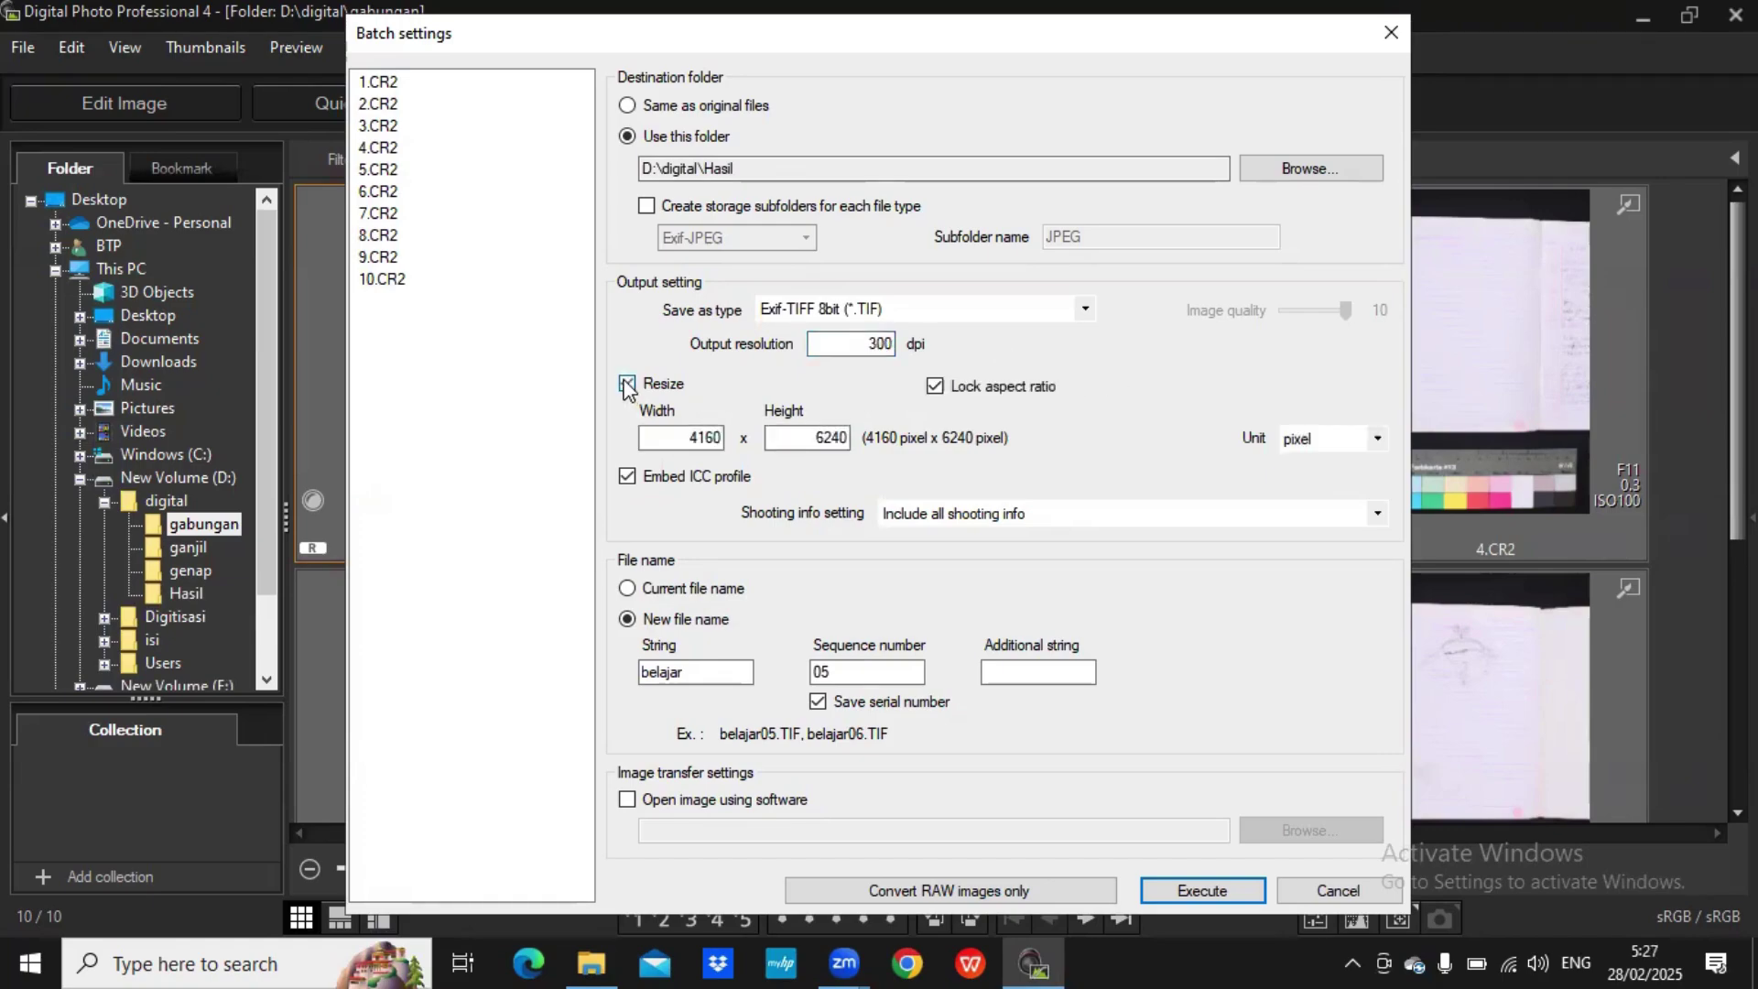
double_click(719, 439)
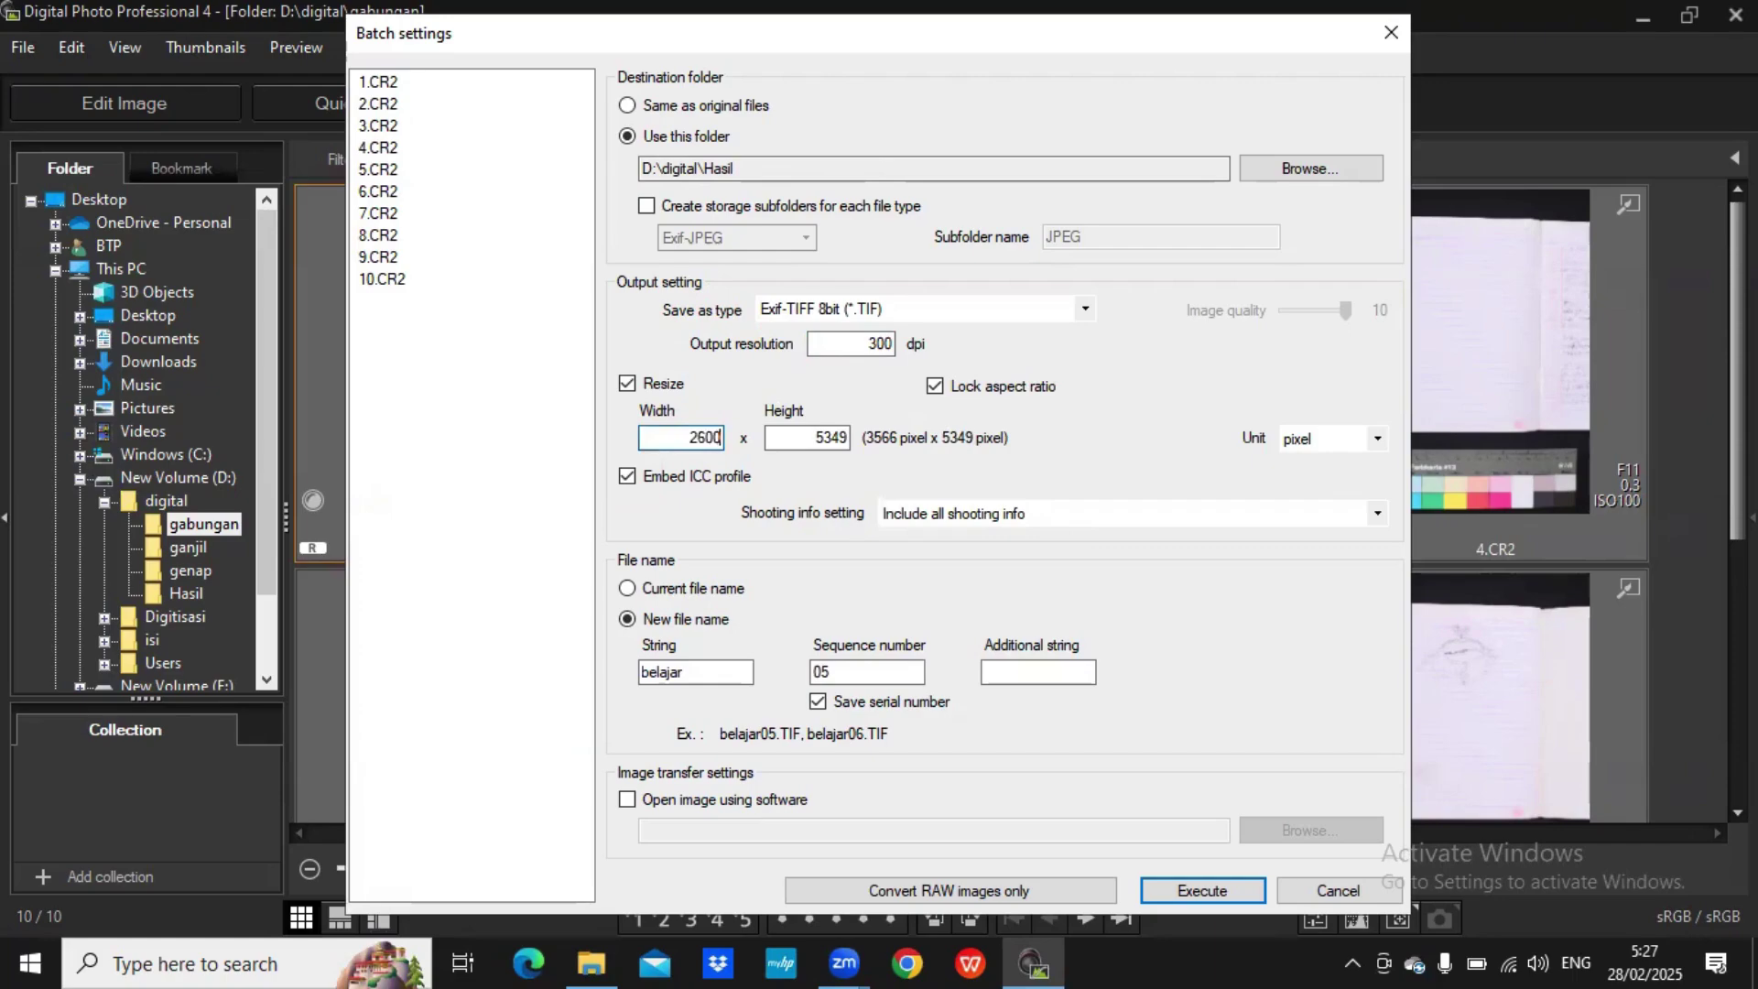
key(Tab)
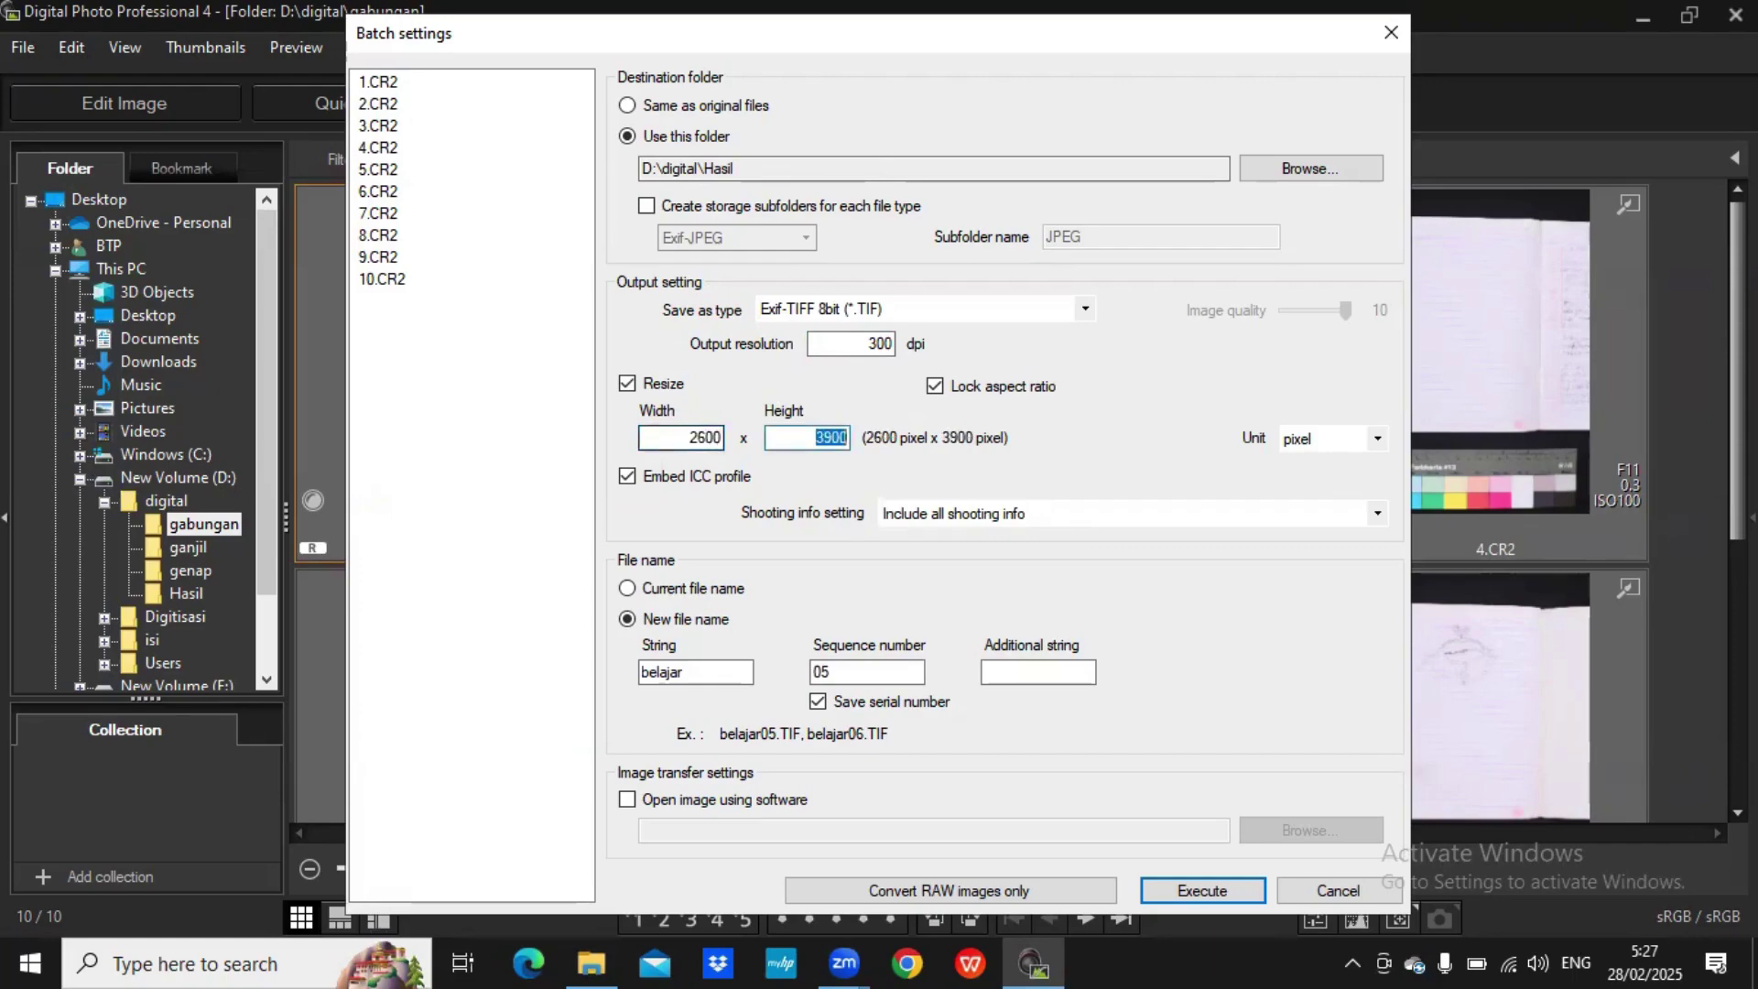
- Set the output files' new name string to File_Digital_01_ and the sequence number to 01
double_click(664, 670)
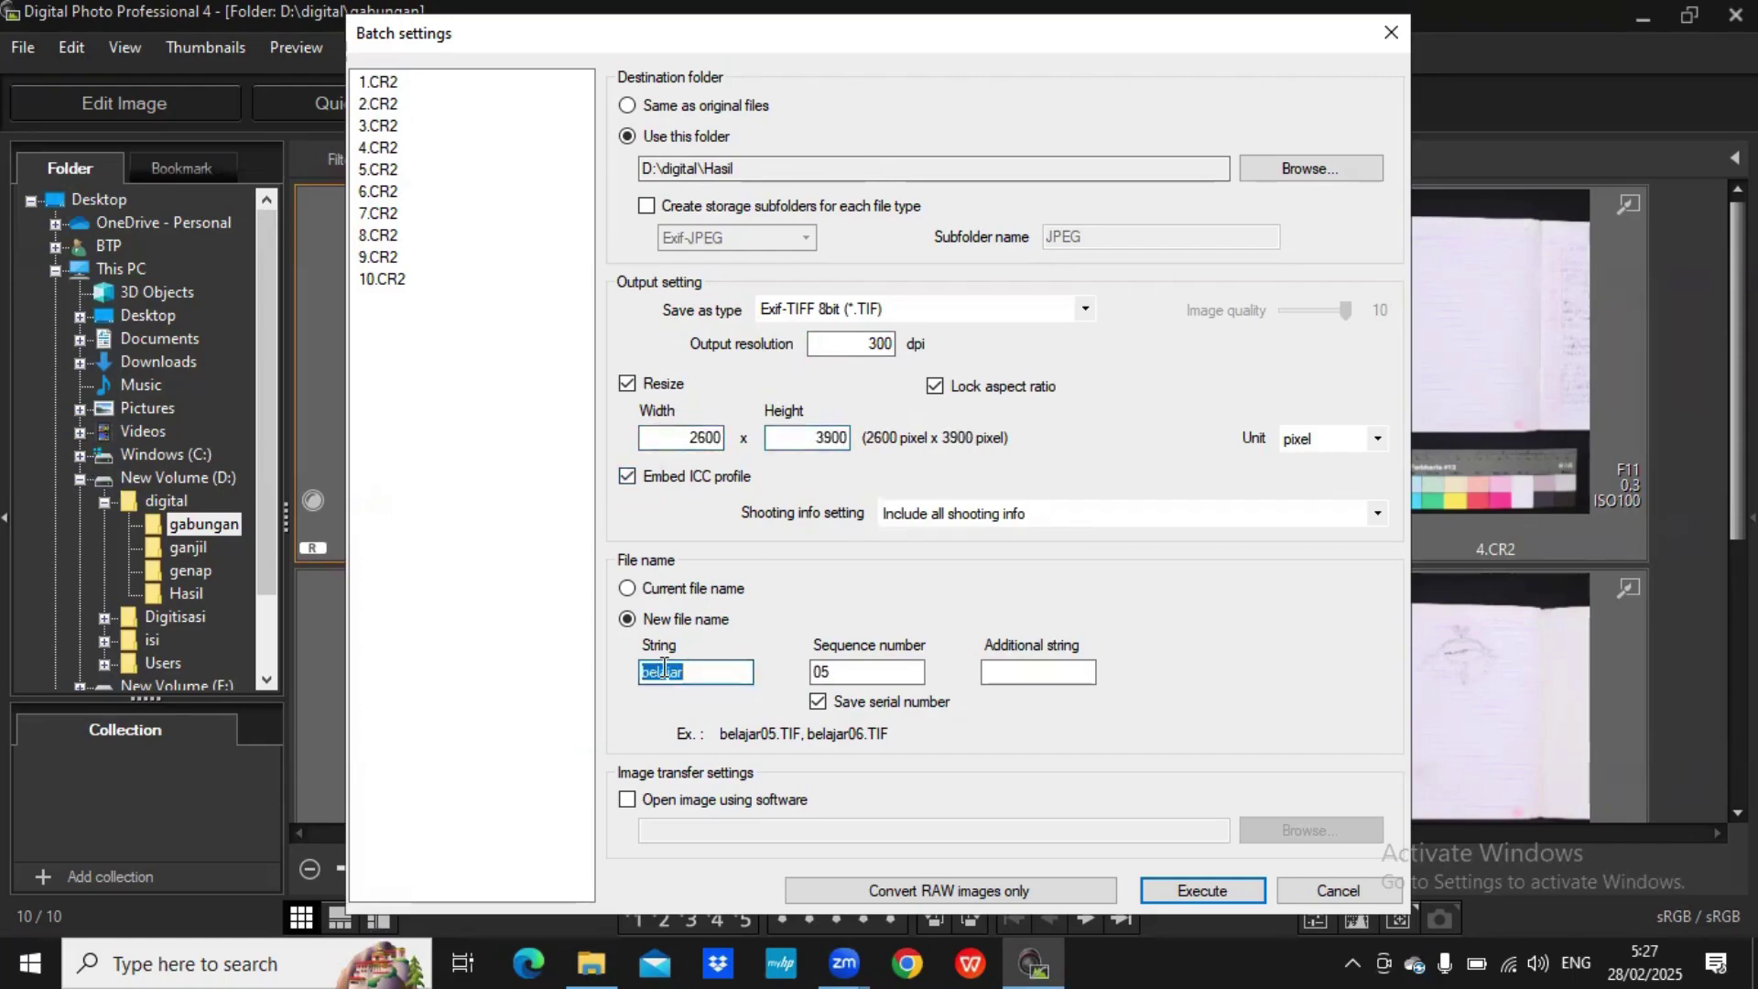
text(File_D)
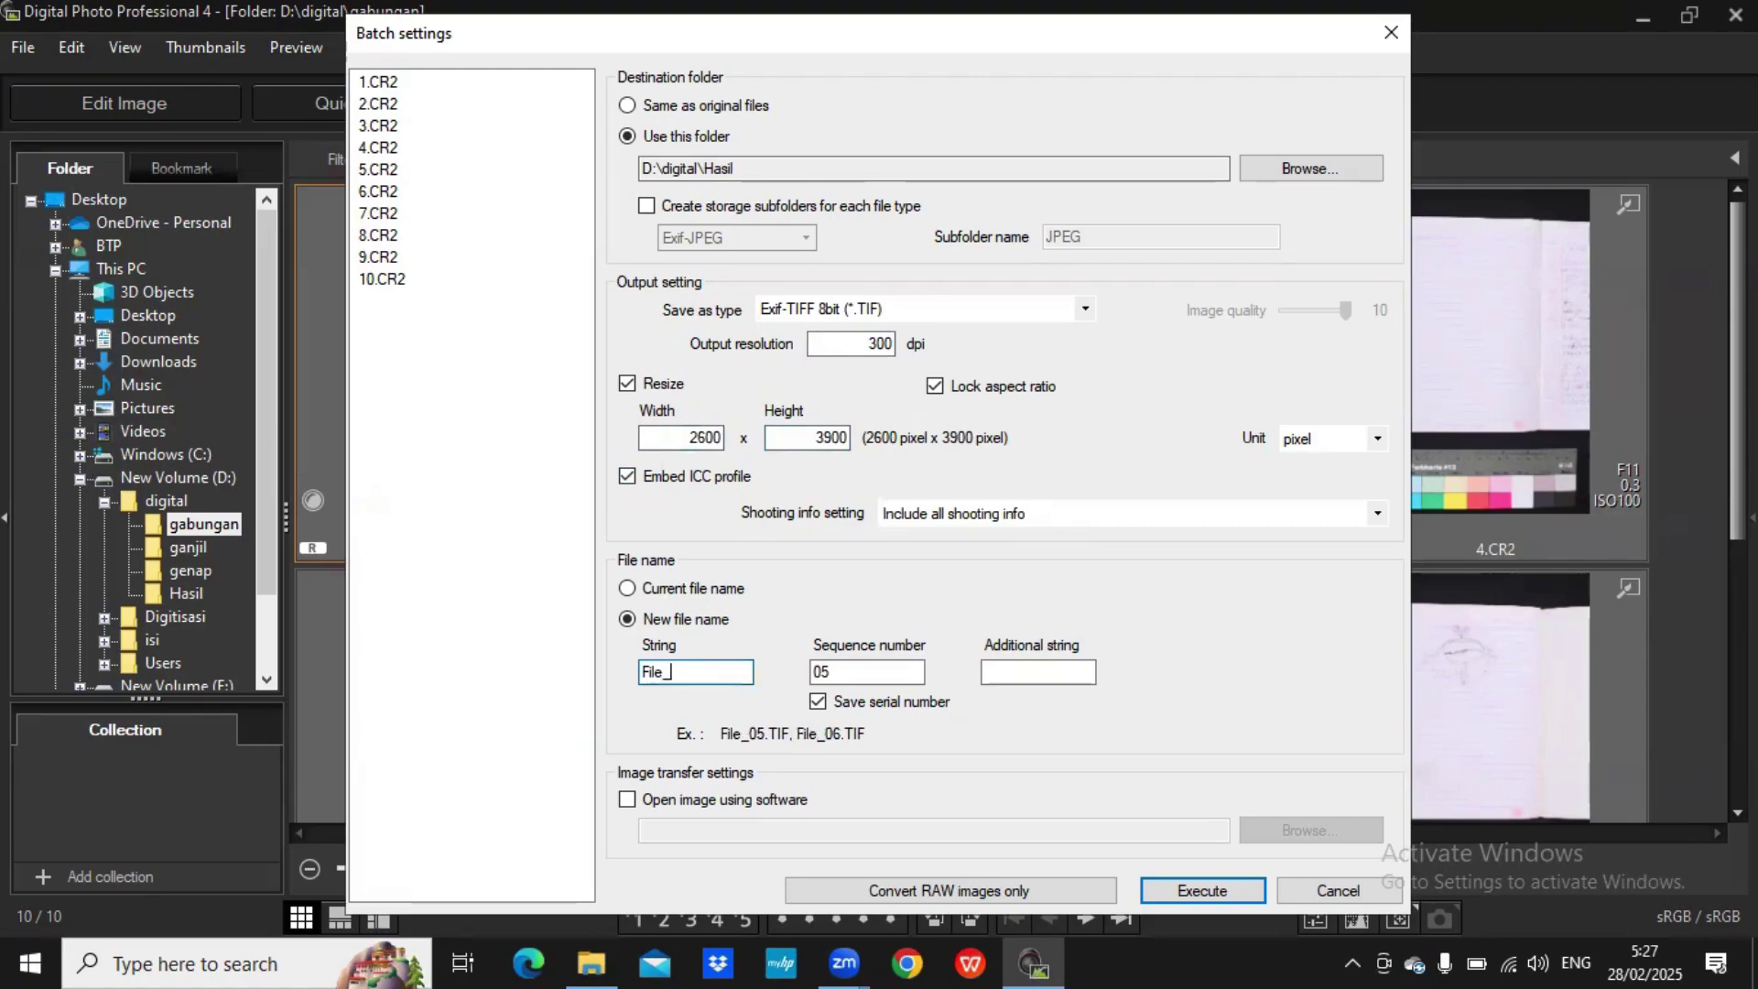
text(igital)
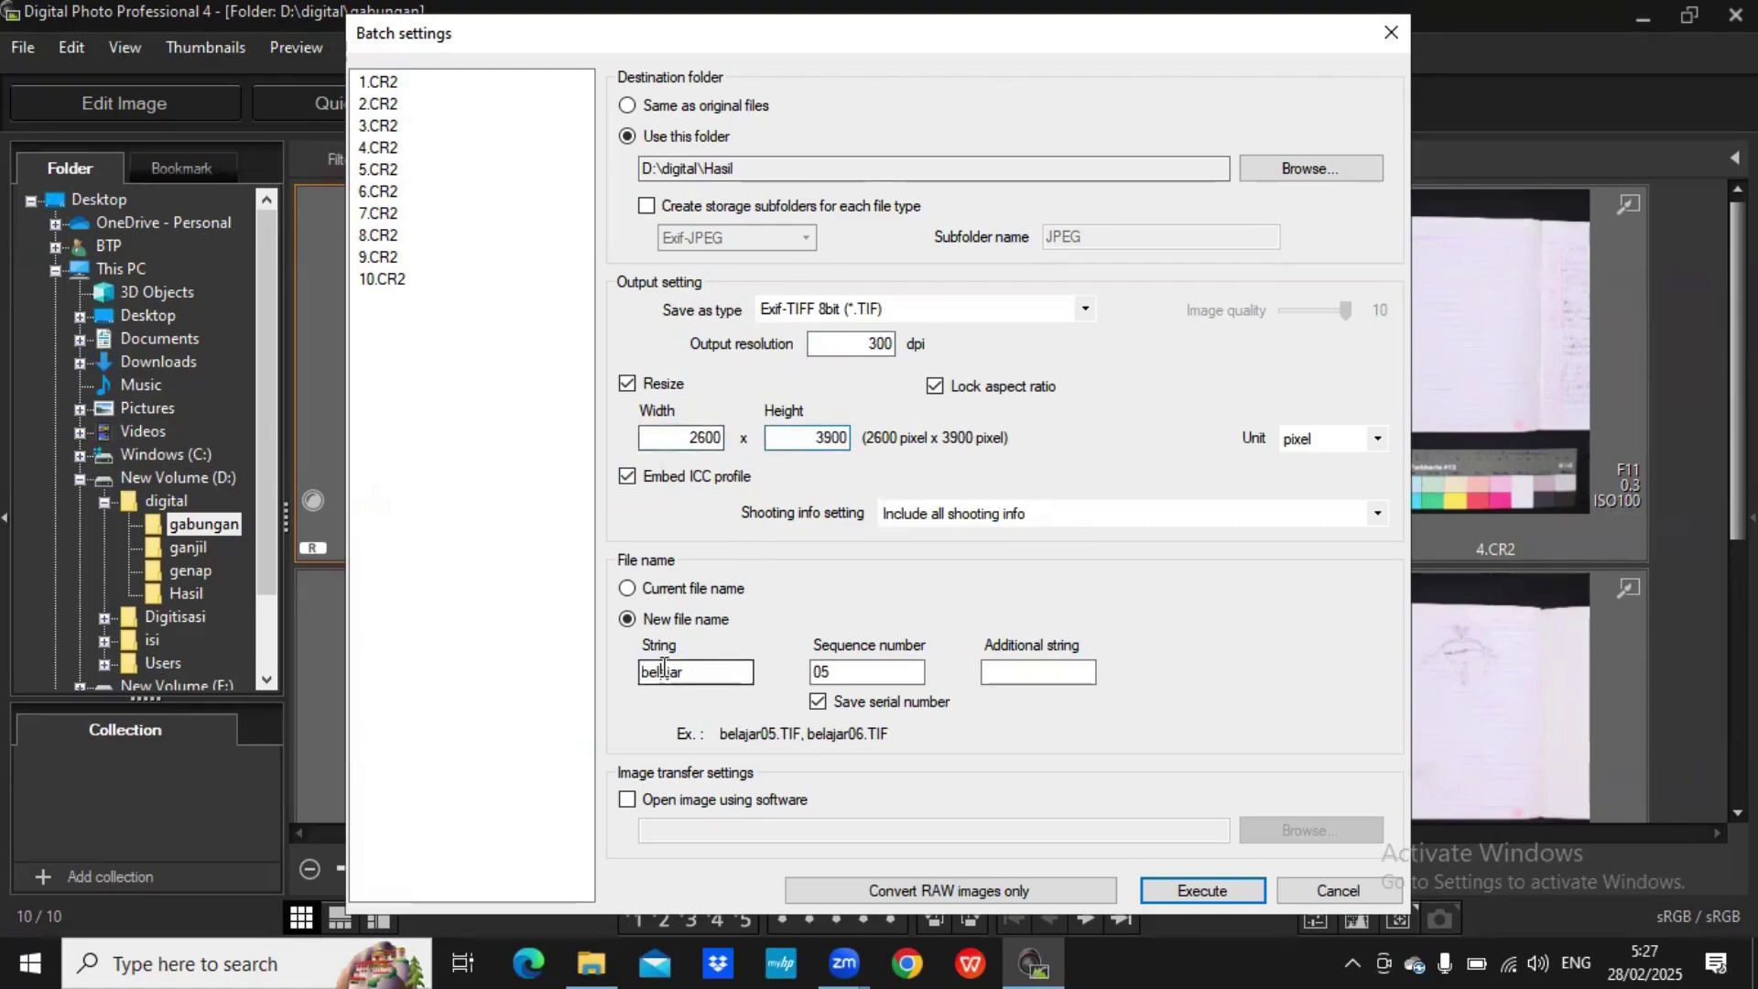
double_click(664, 671)
text(File)
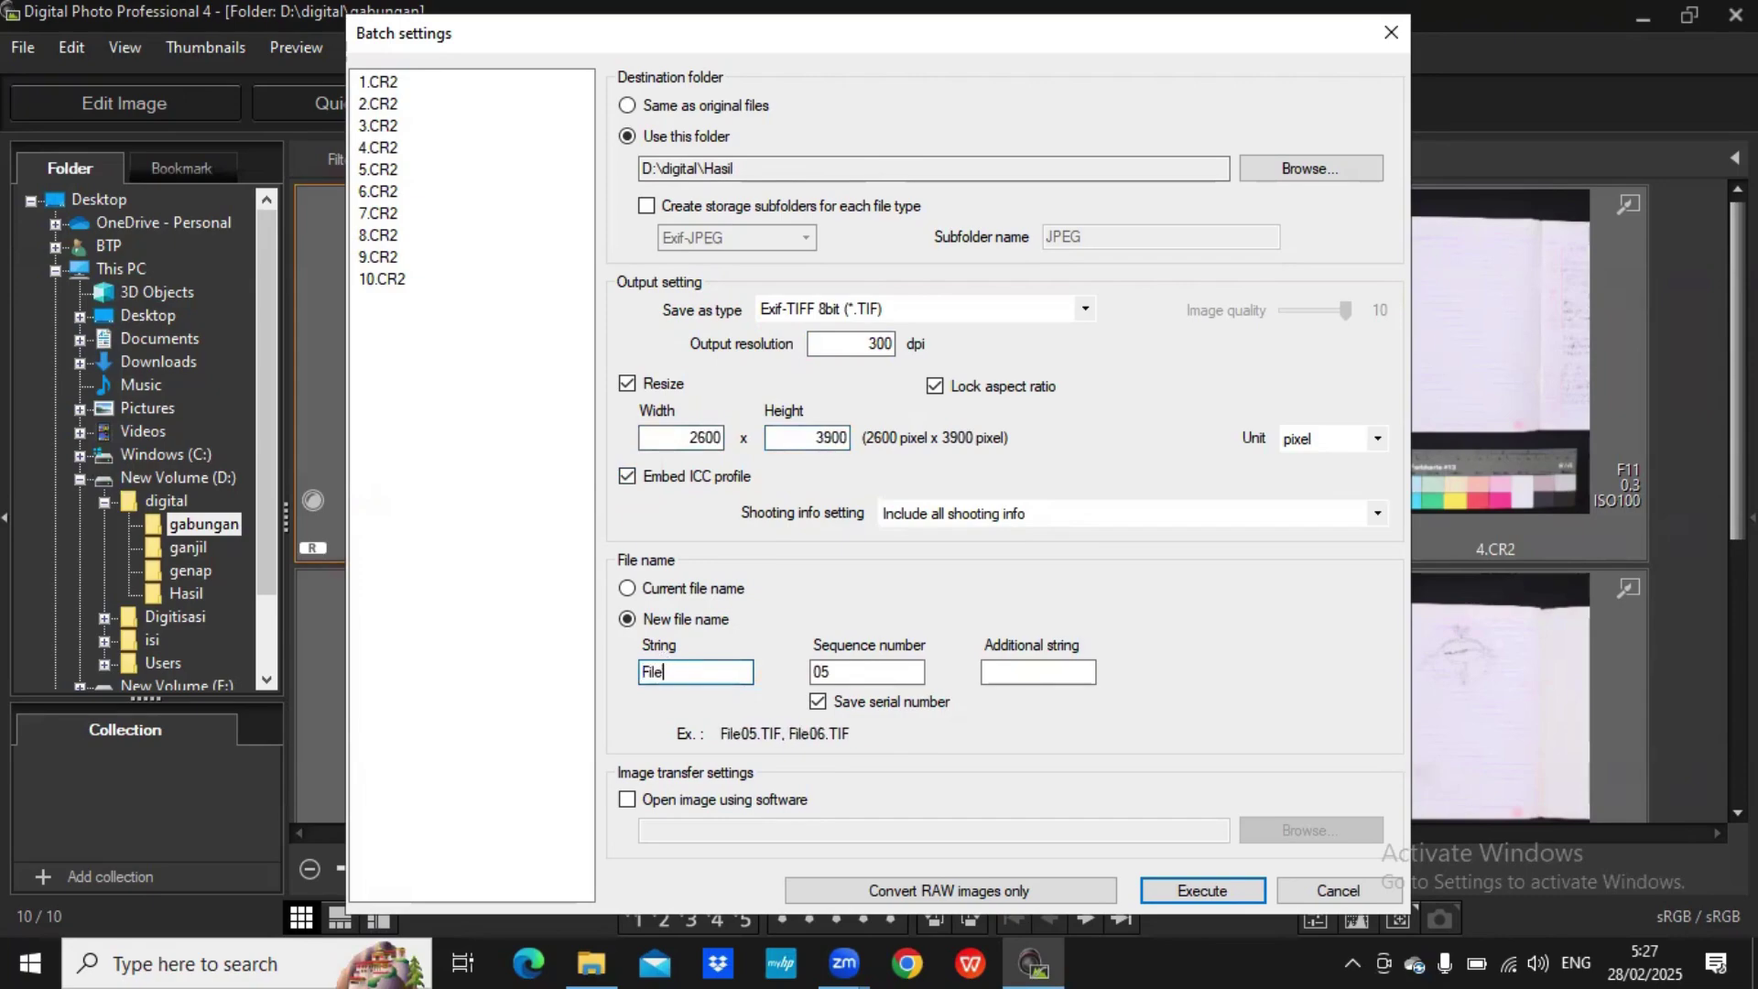
text(_Digital_)
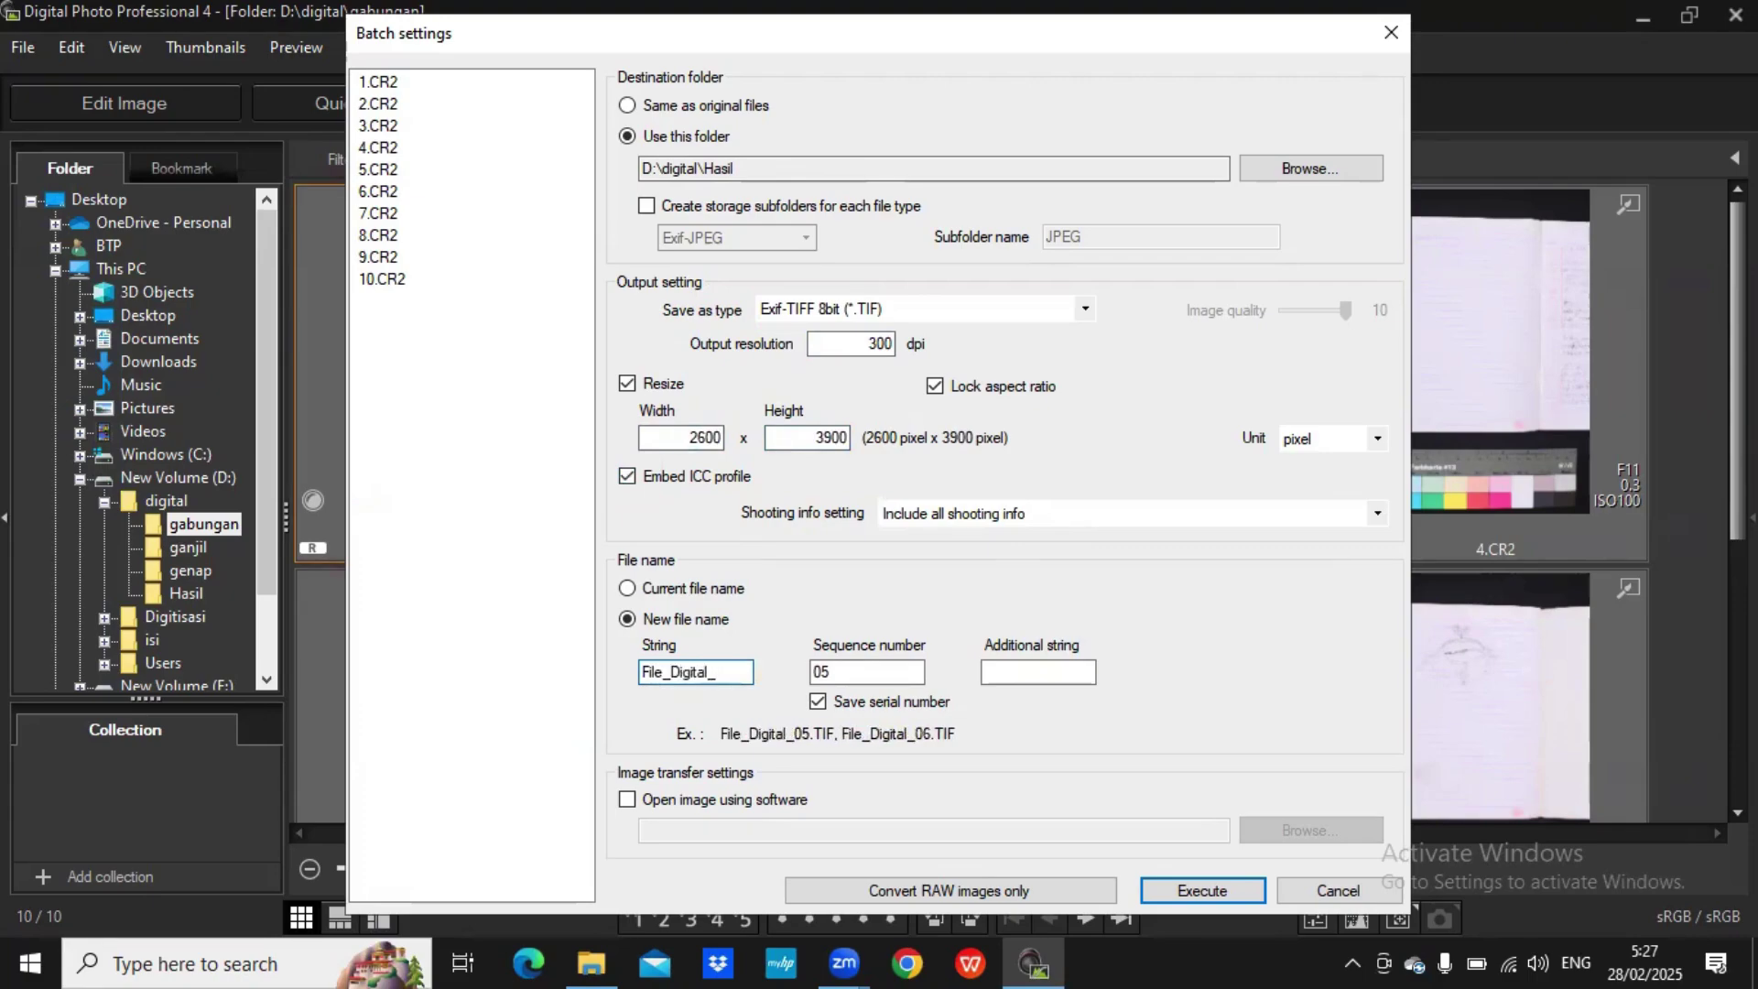
text(01_)
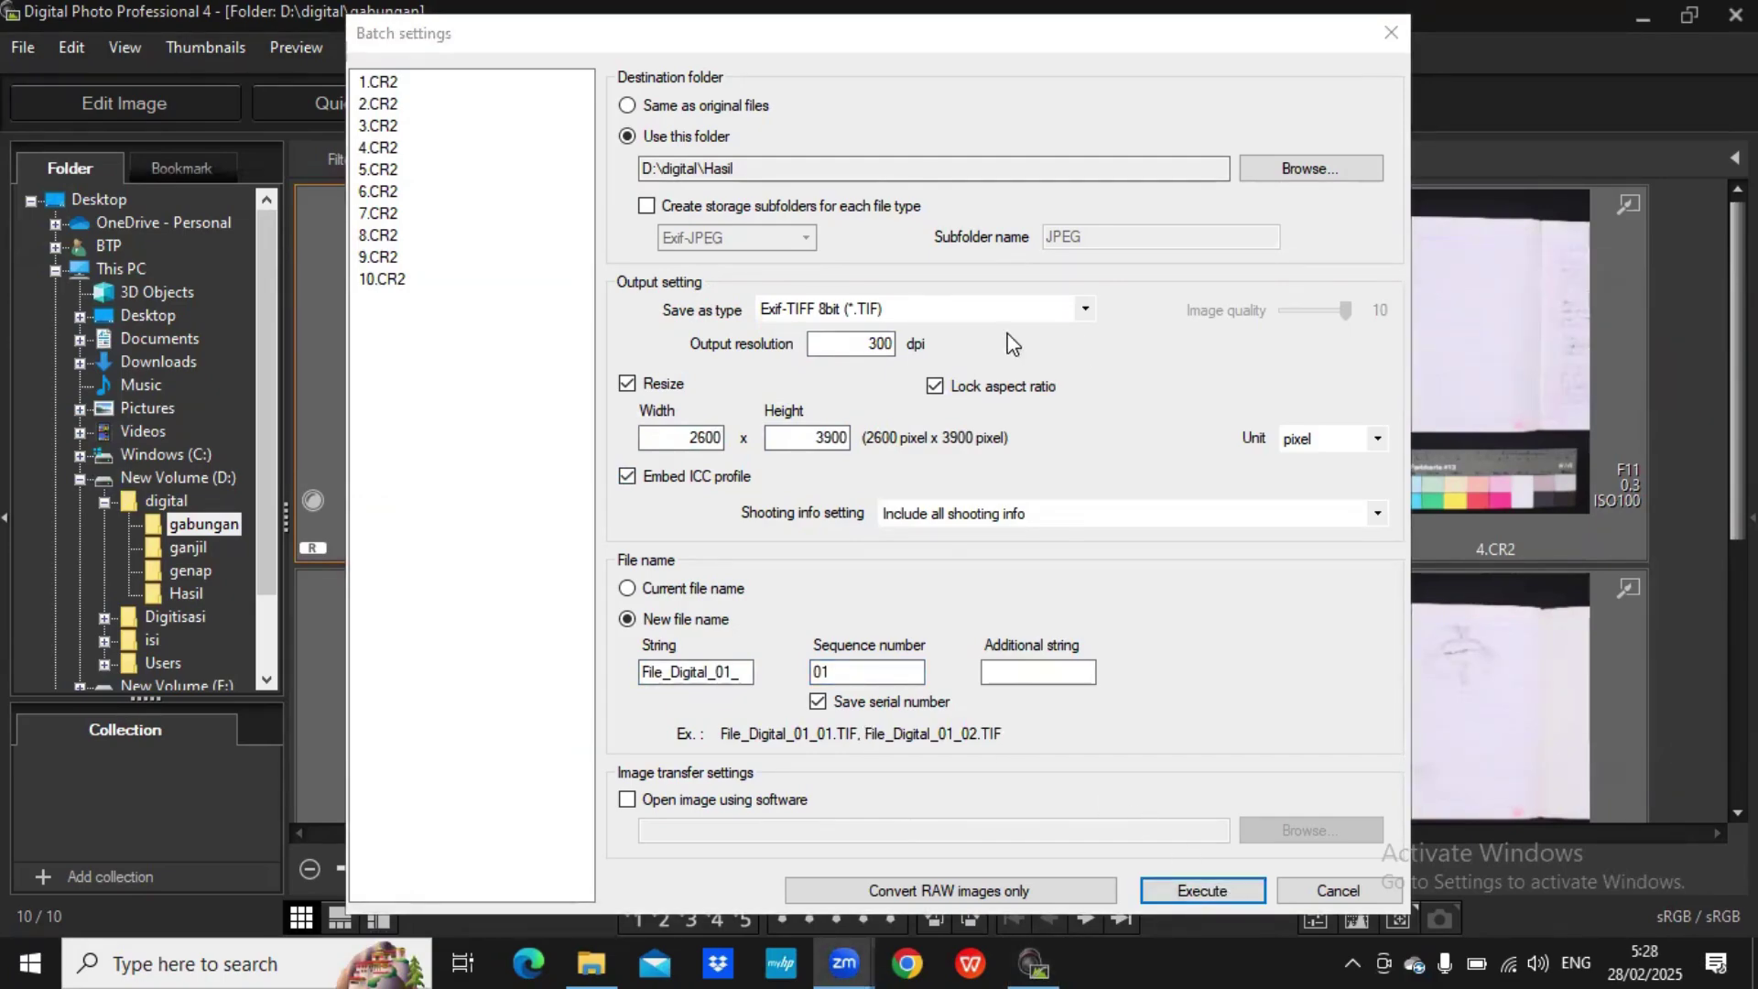
- Run the batch conversion of the ten RAW images and close the progress window once processing ends
click(1213, 899)
click(1213, 899)
click(1210, 890)
click(1211, 890)
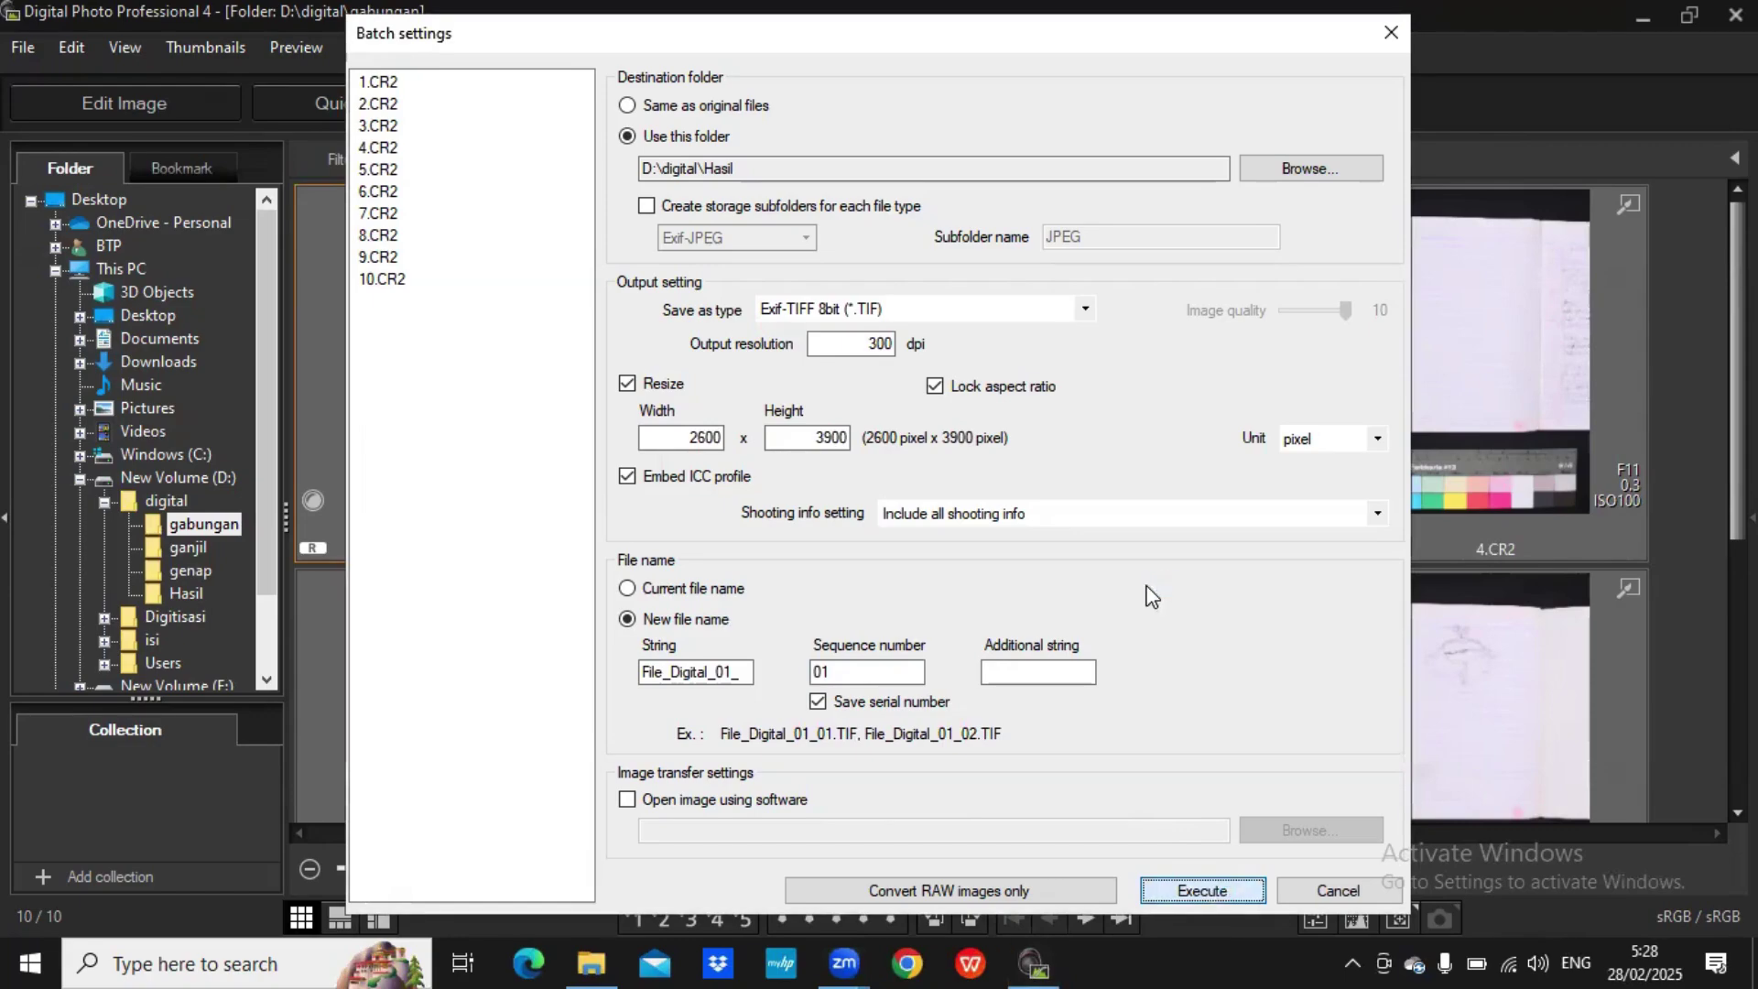
key(Return)
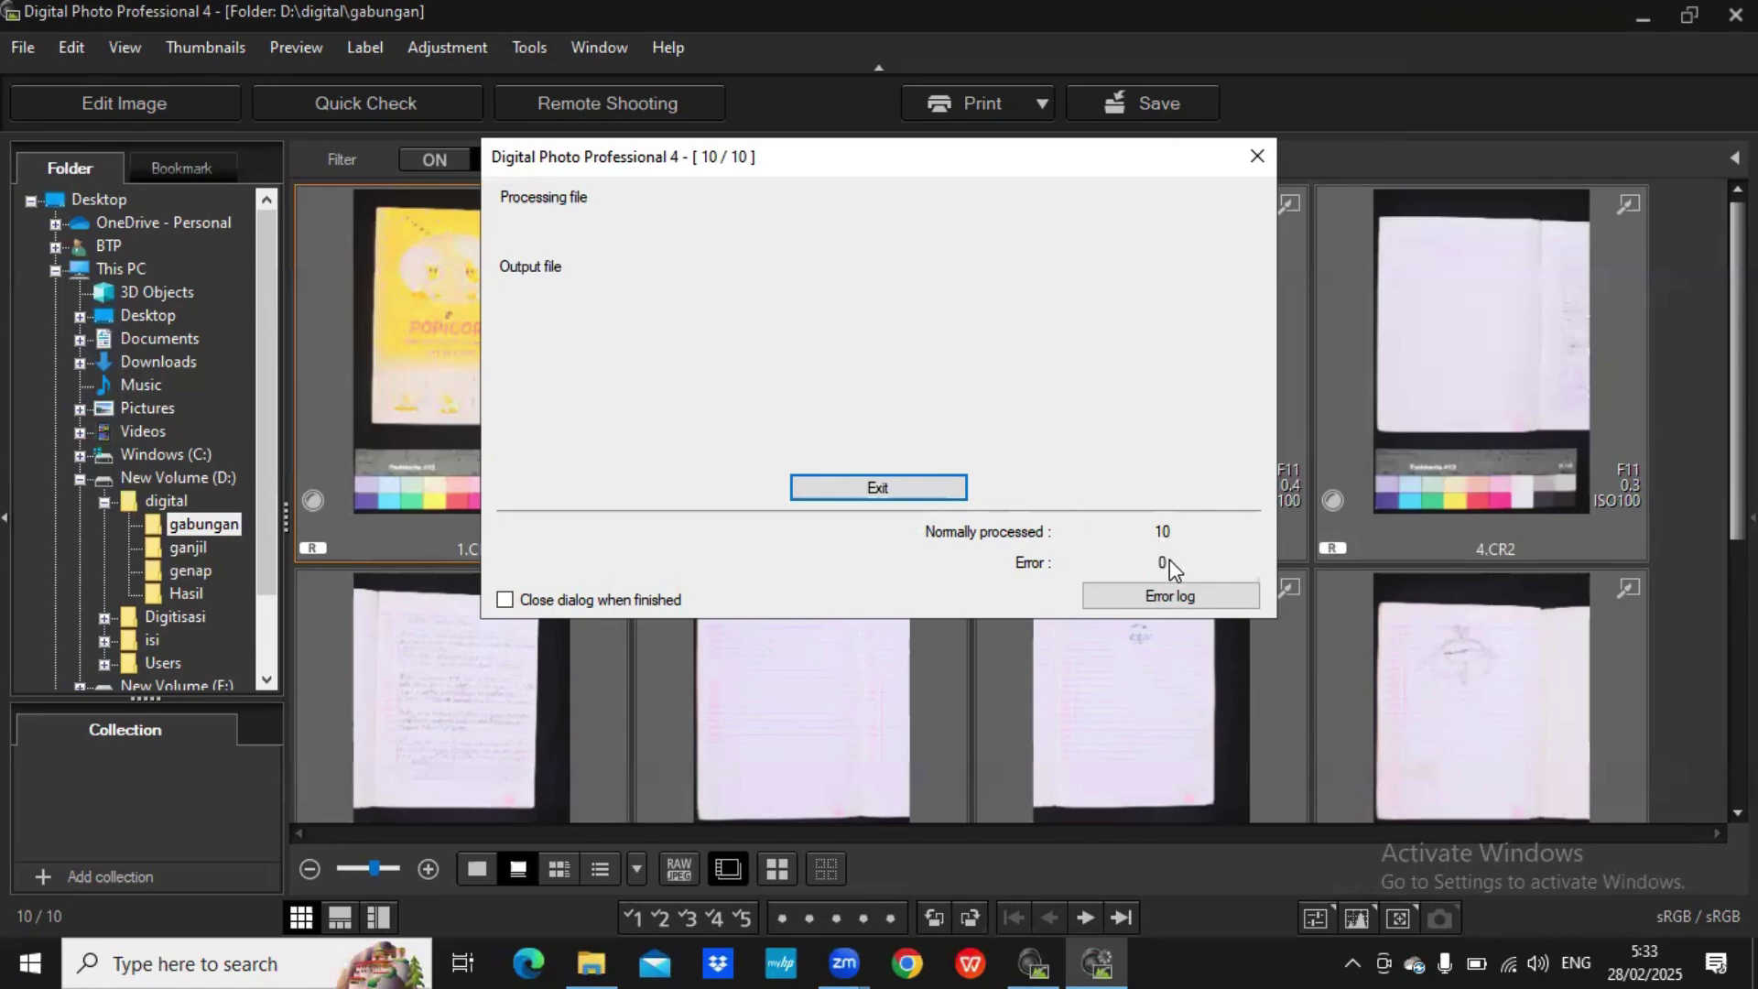
click(920, 490)
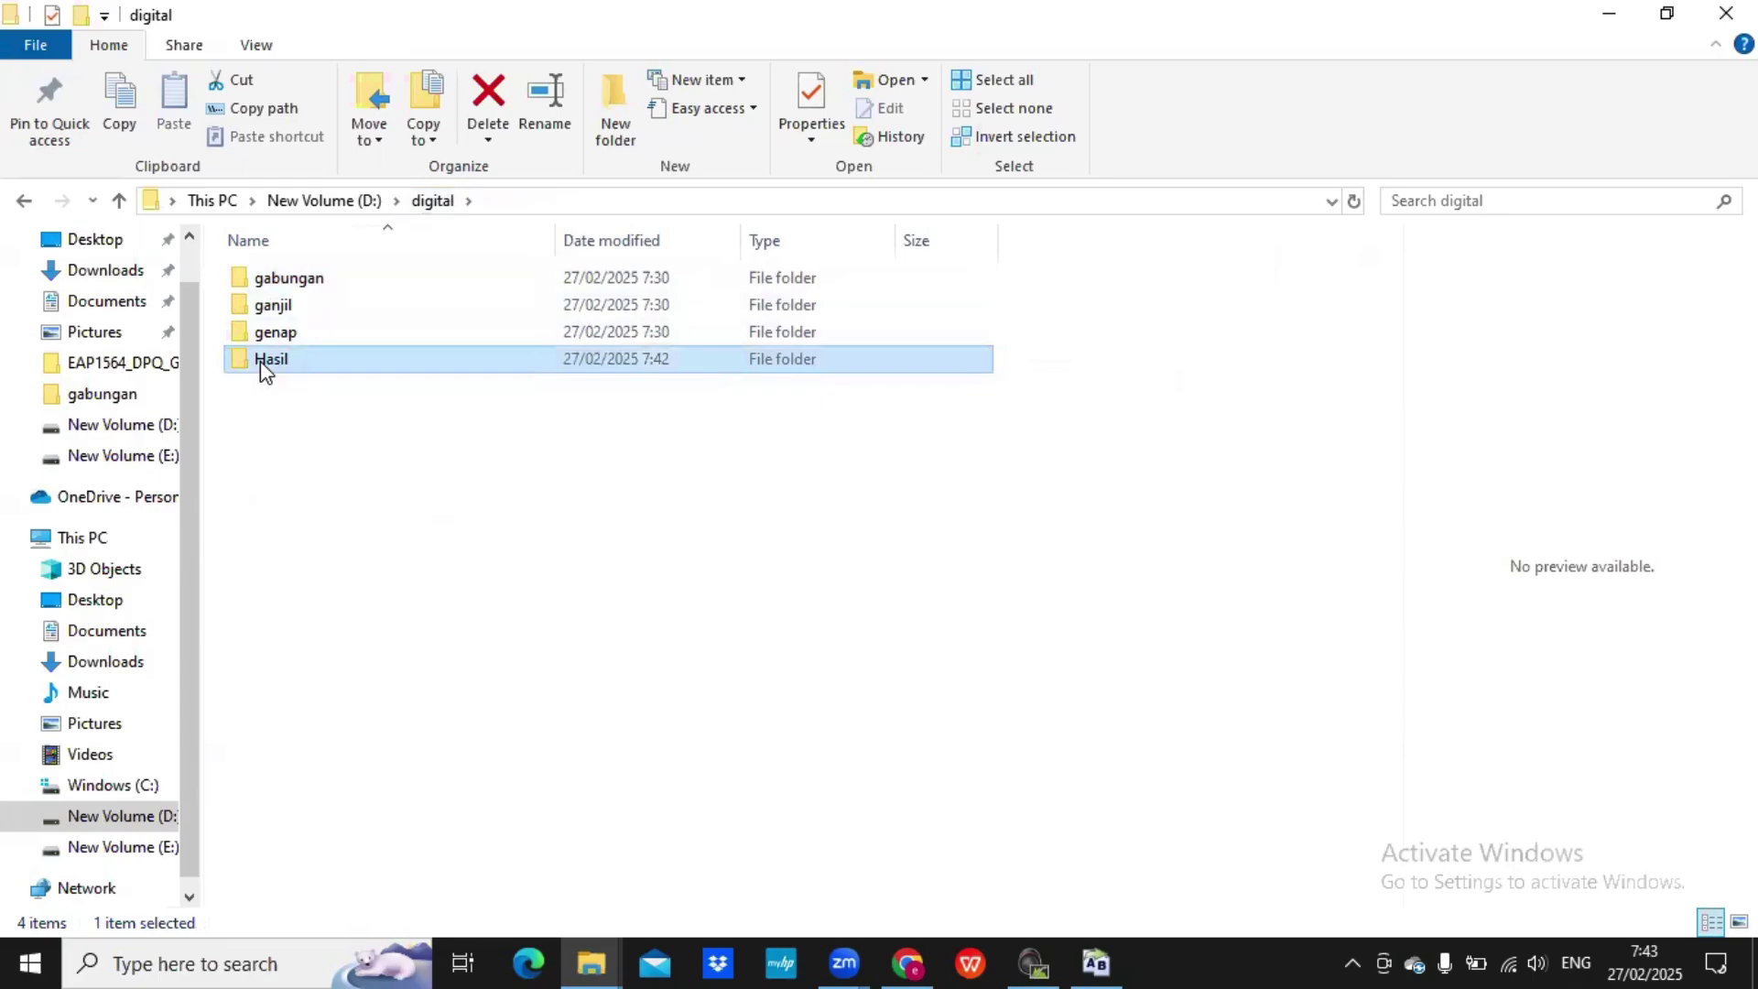
- Open the Hasil folder in File Explorer and preview the converted images File_Digital_01_01 through File_Digital_01_05
click(261, 358)
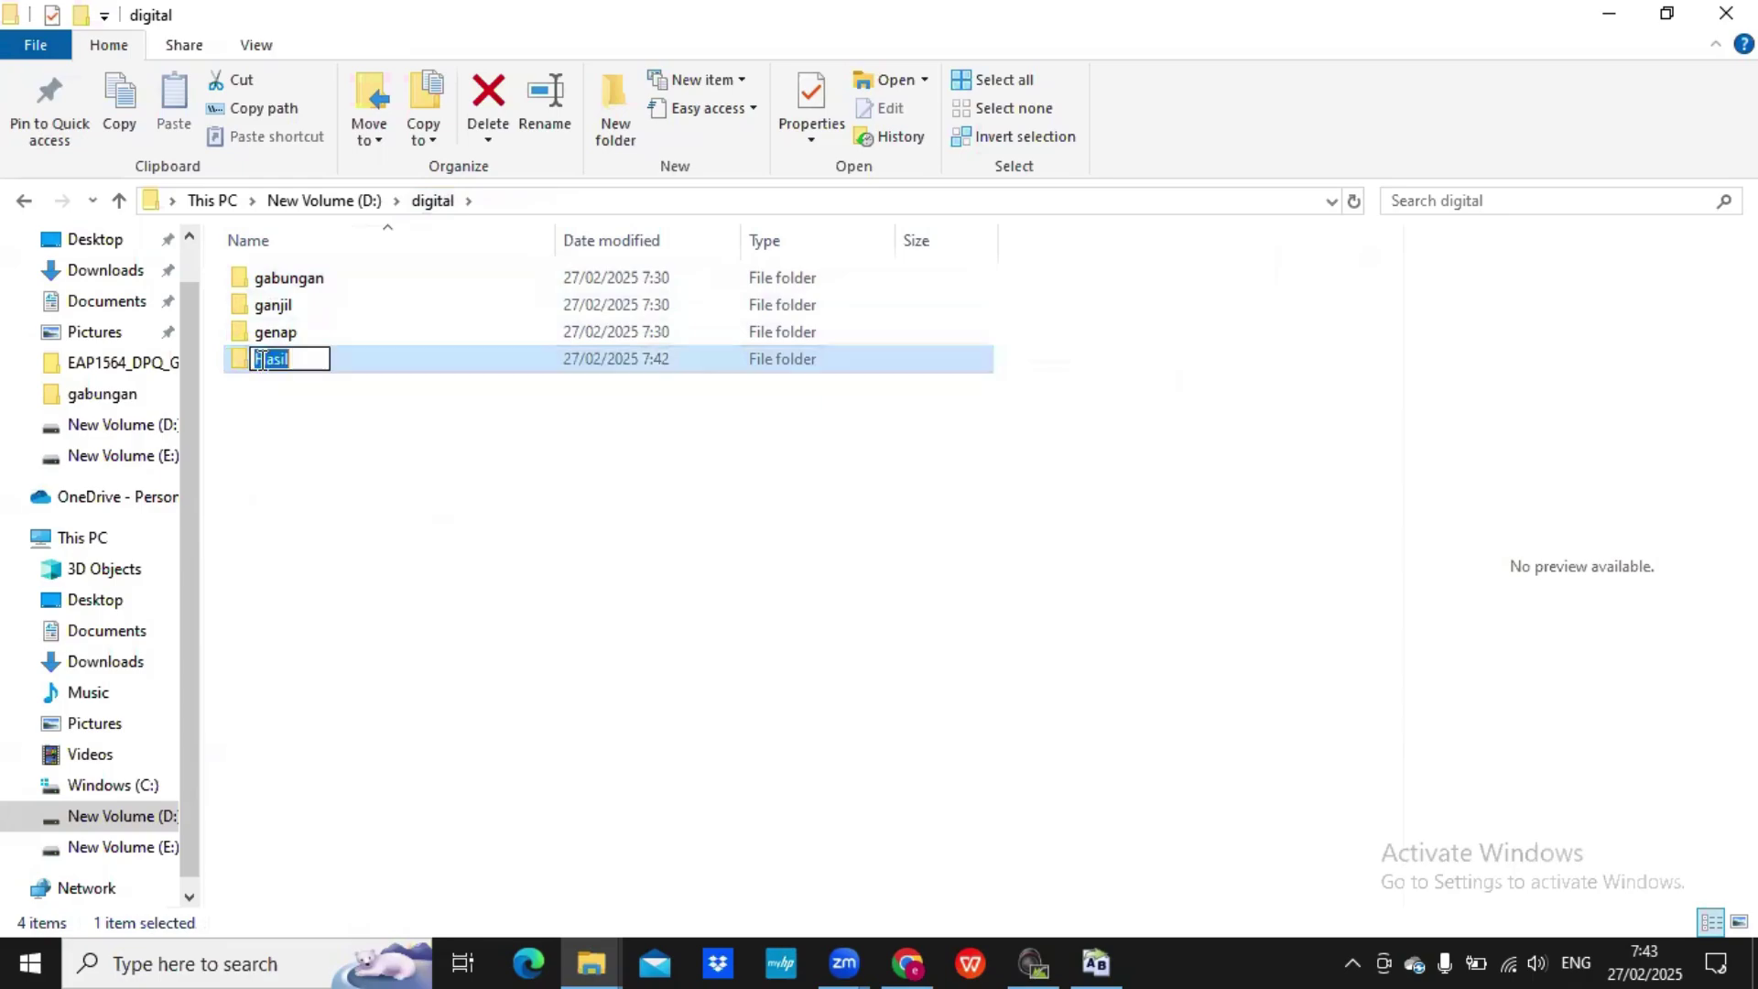
key(Return)
double_click(342, 359)
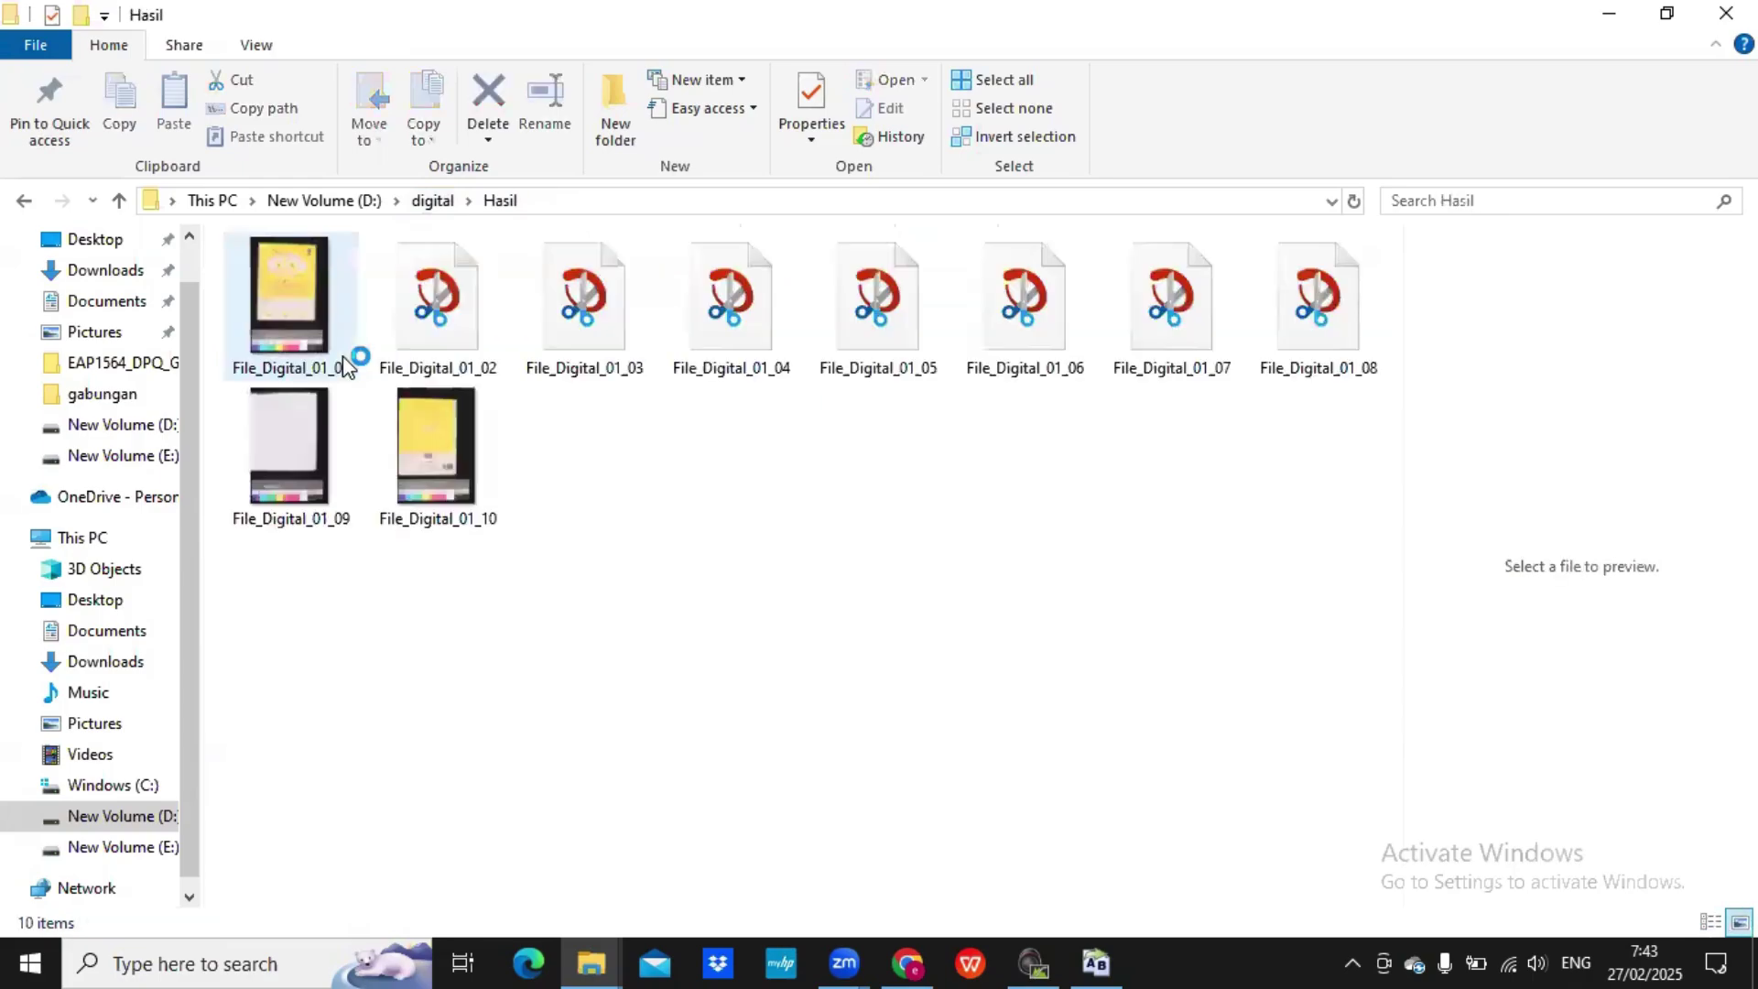
click(285, 288)
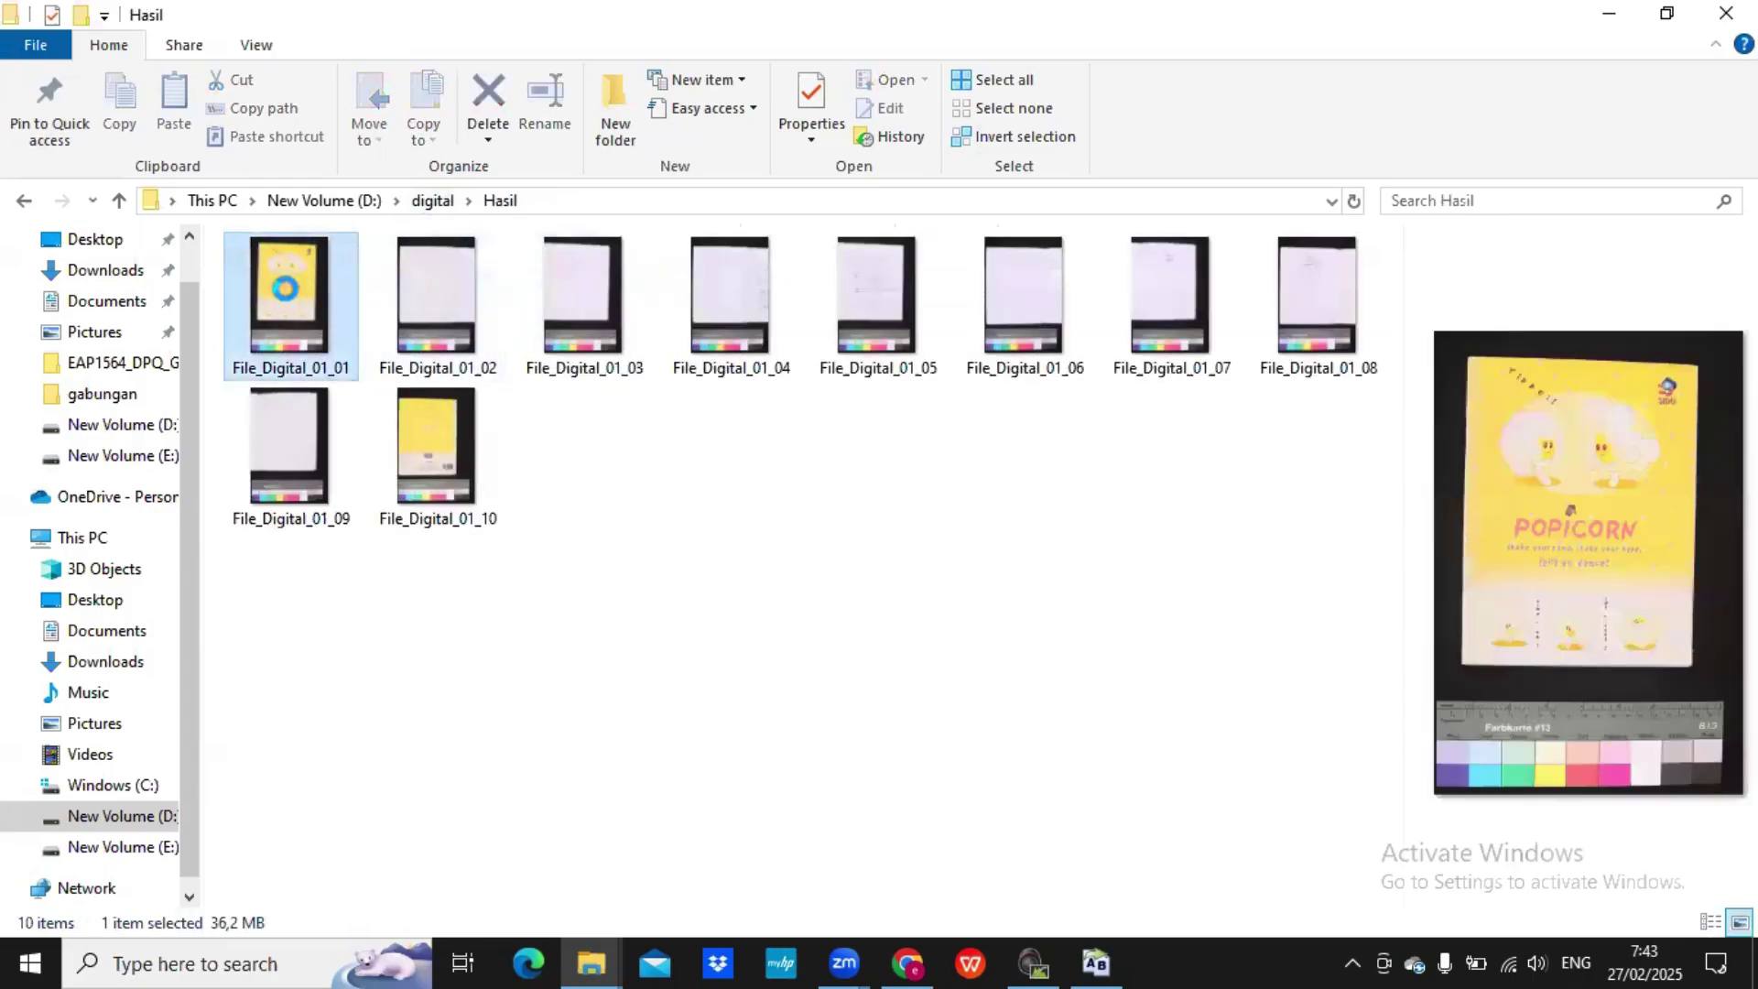
click(419, 300)
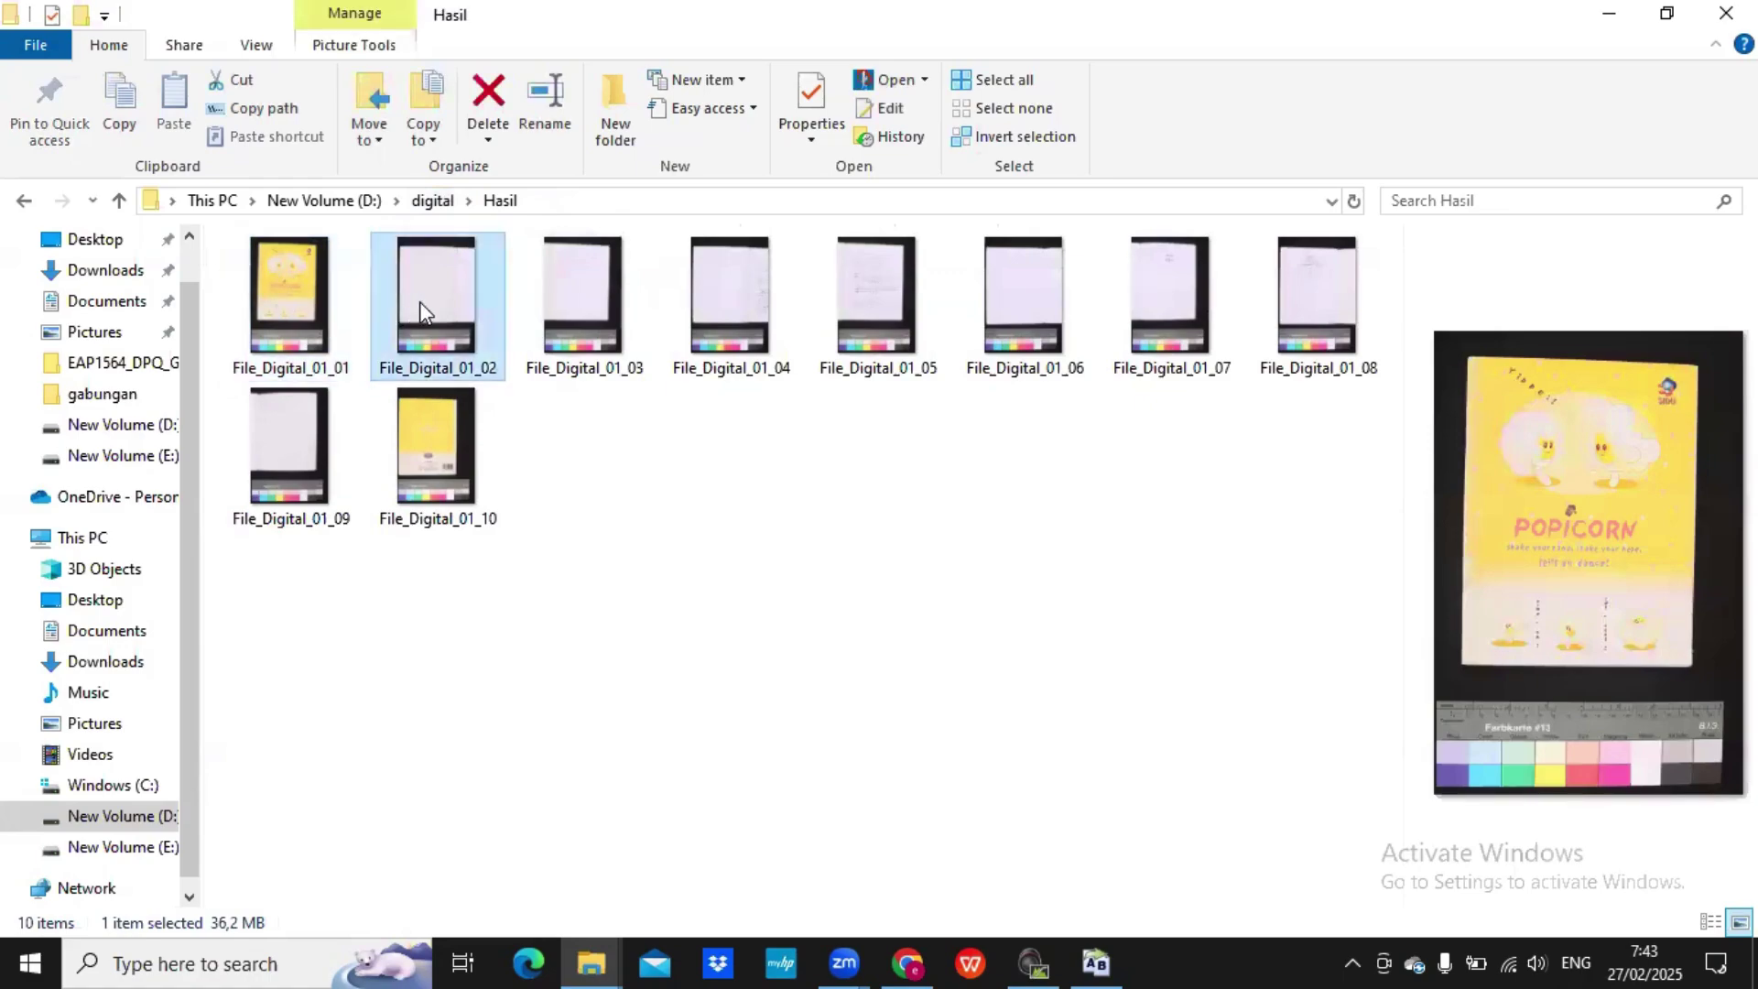
click(559, 307)
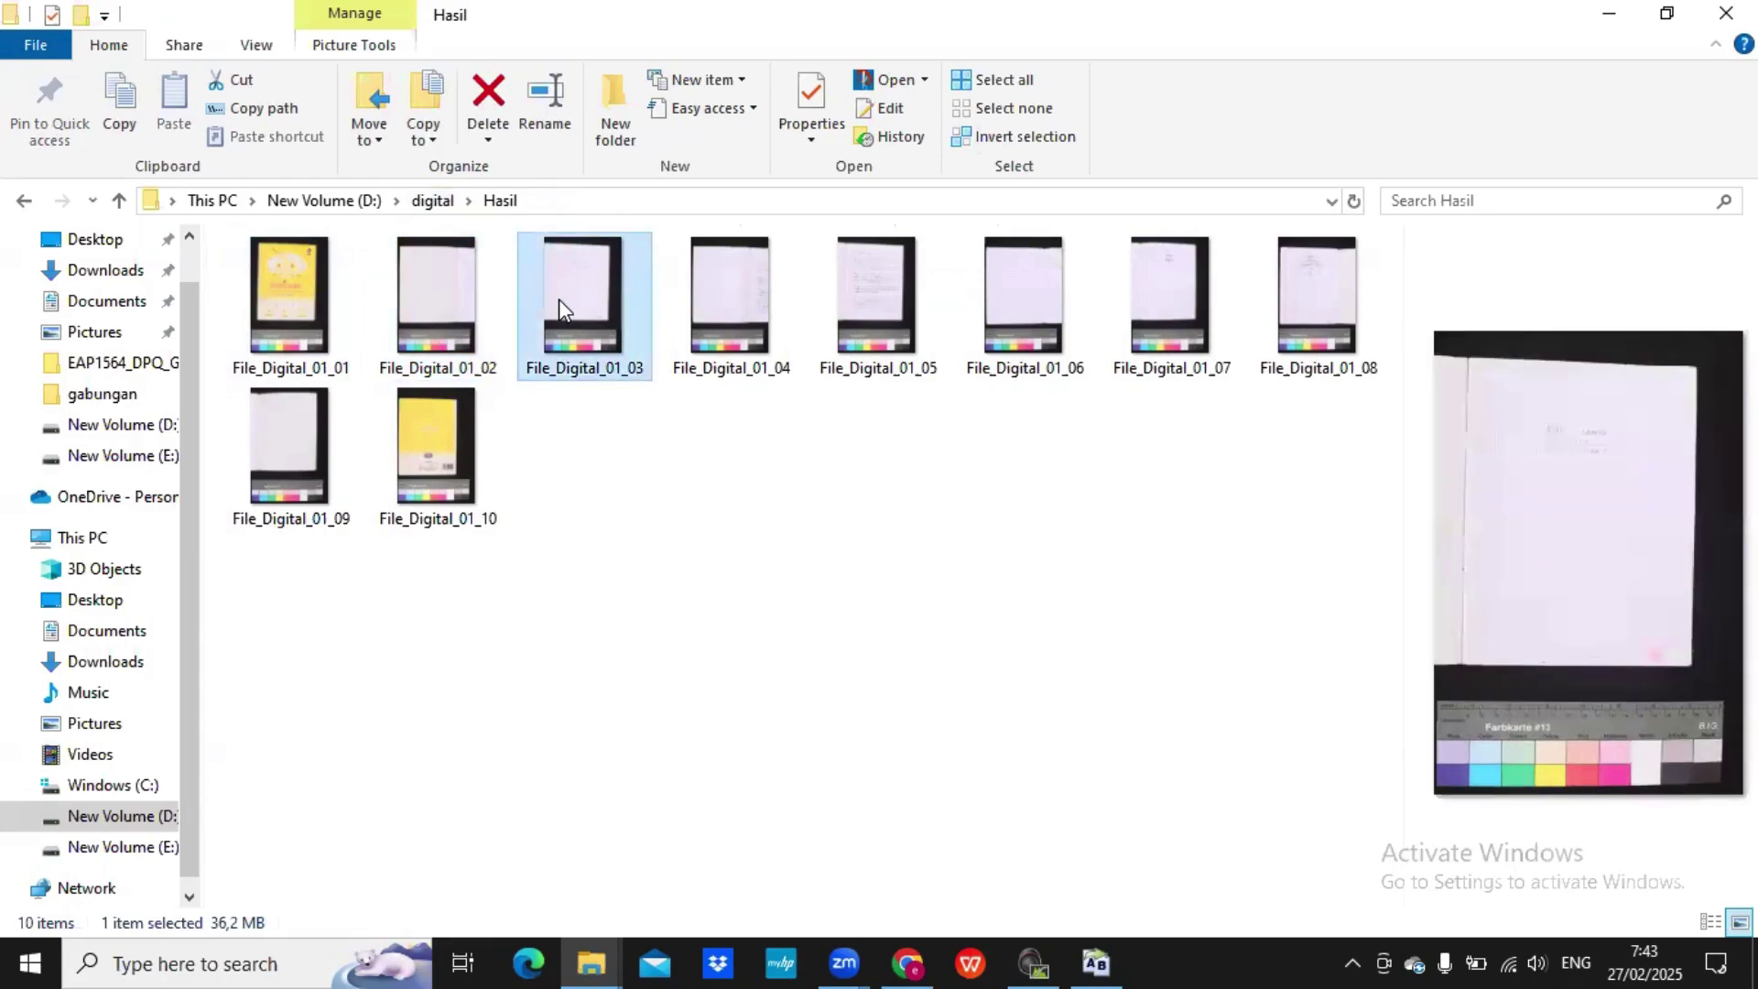
click(734, 302)
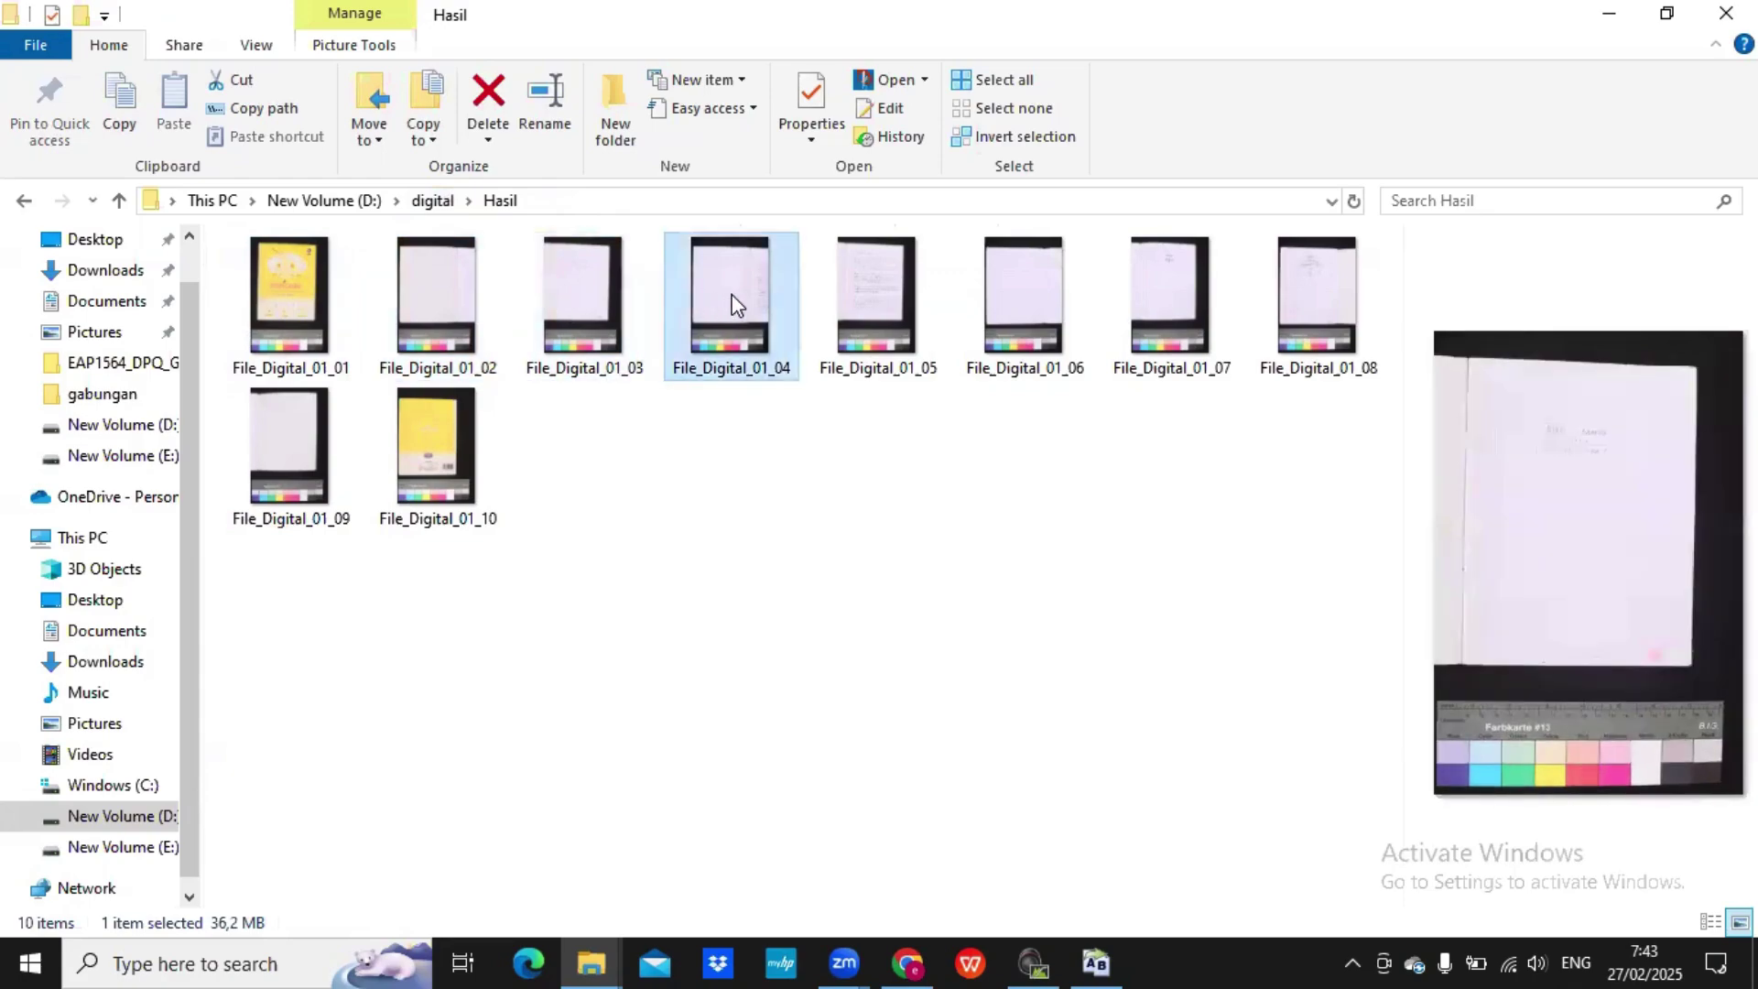
click(907, 302)
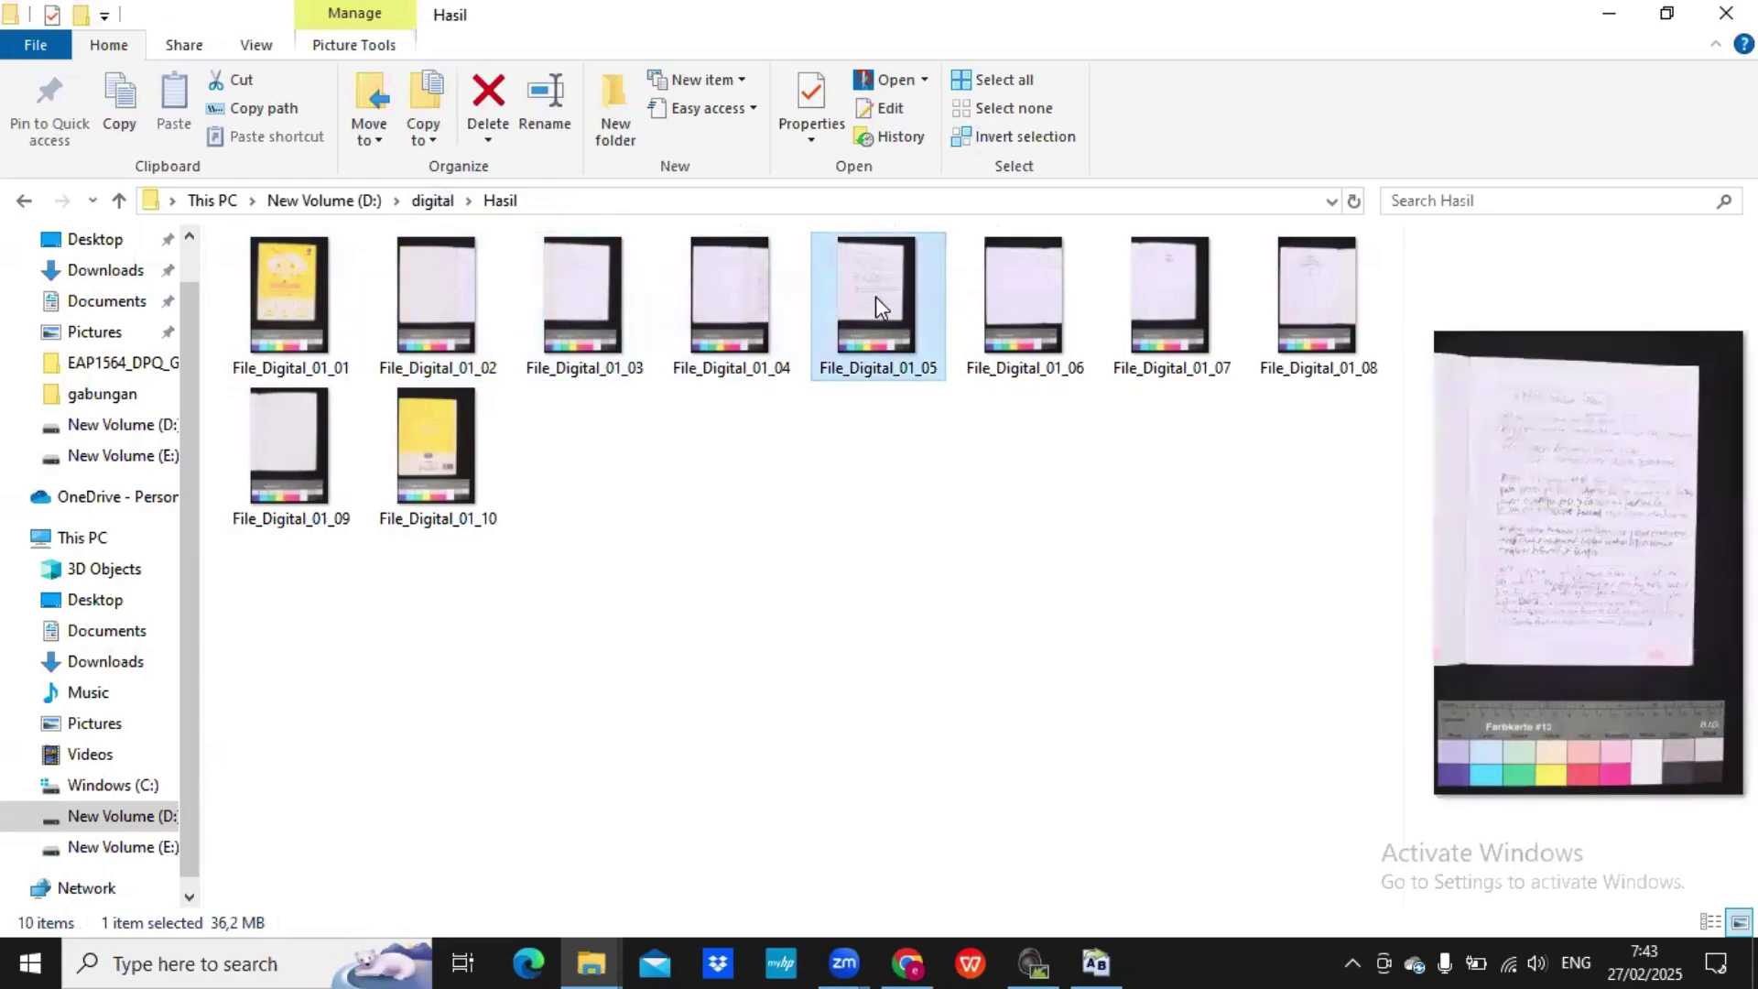
- Open File_Digital_01_05 in Snip & Sketch to inspect the page, close it and deselect the file
double_click(875, 294)
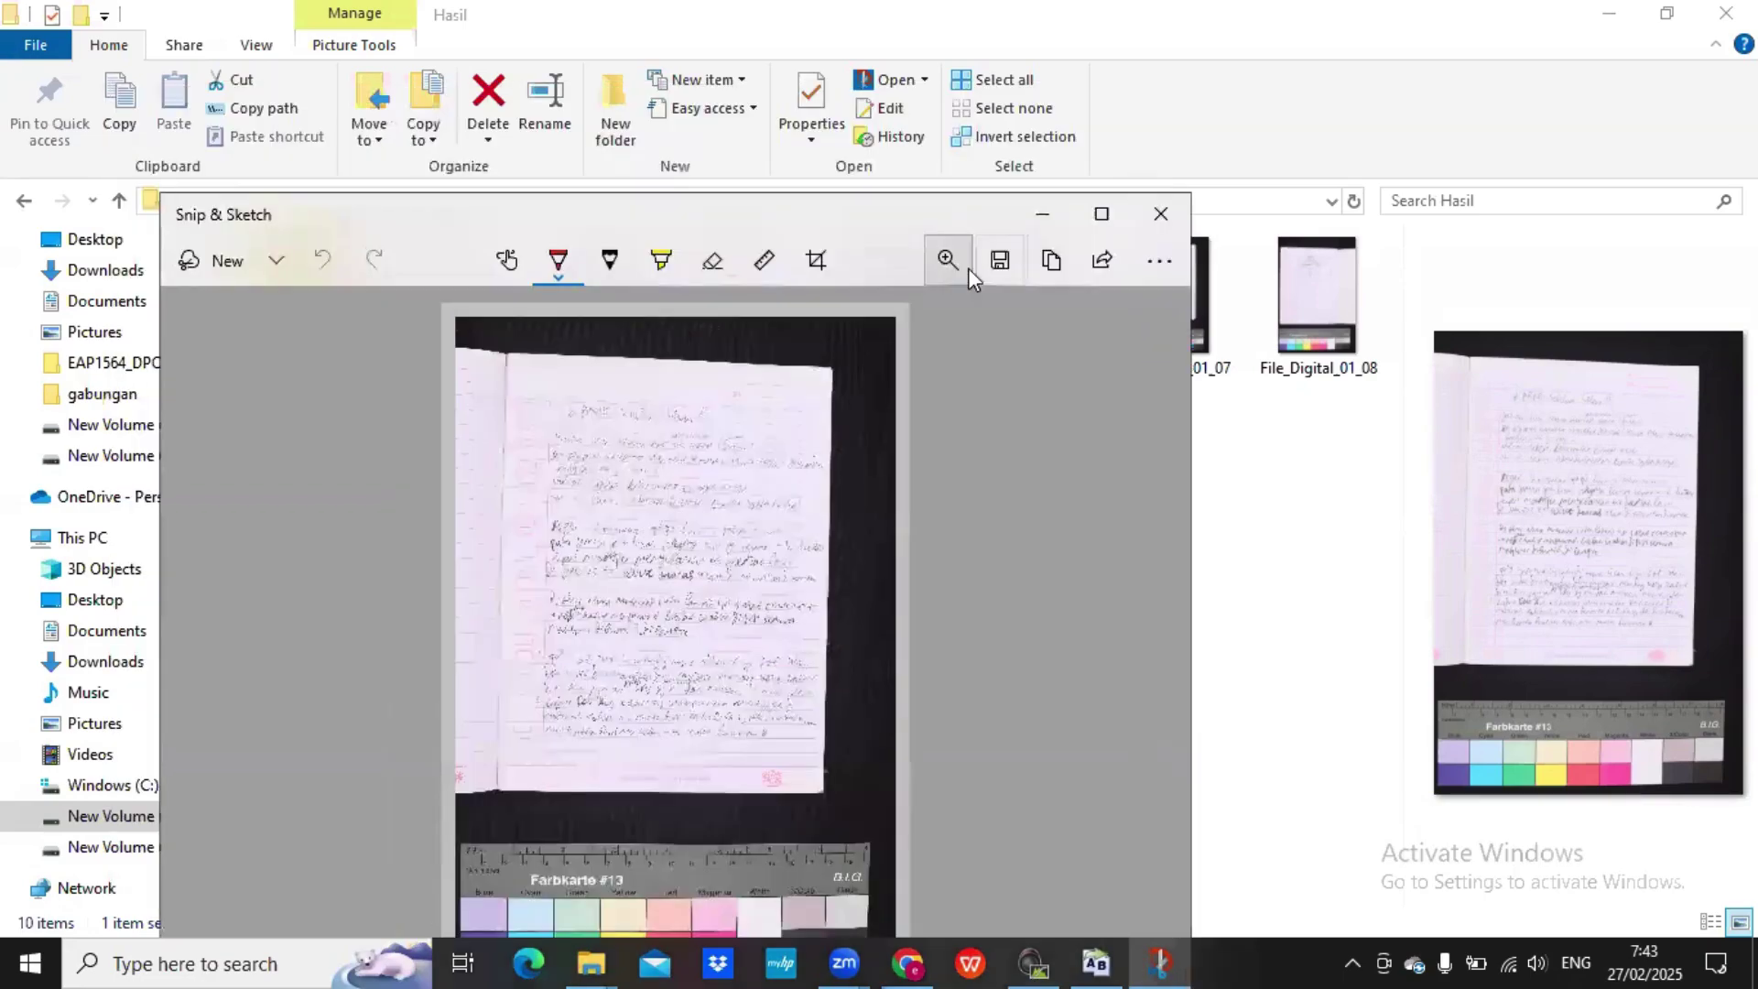
click(1164, 218)
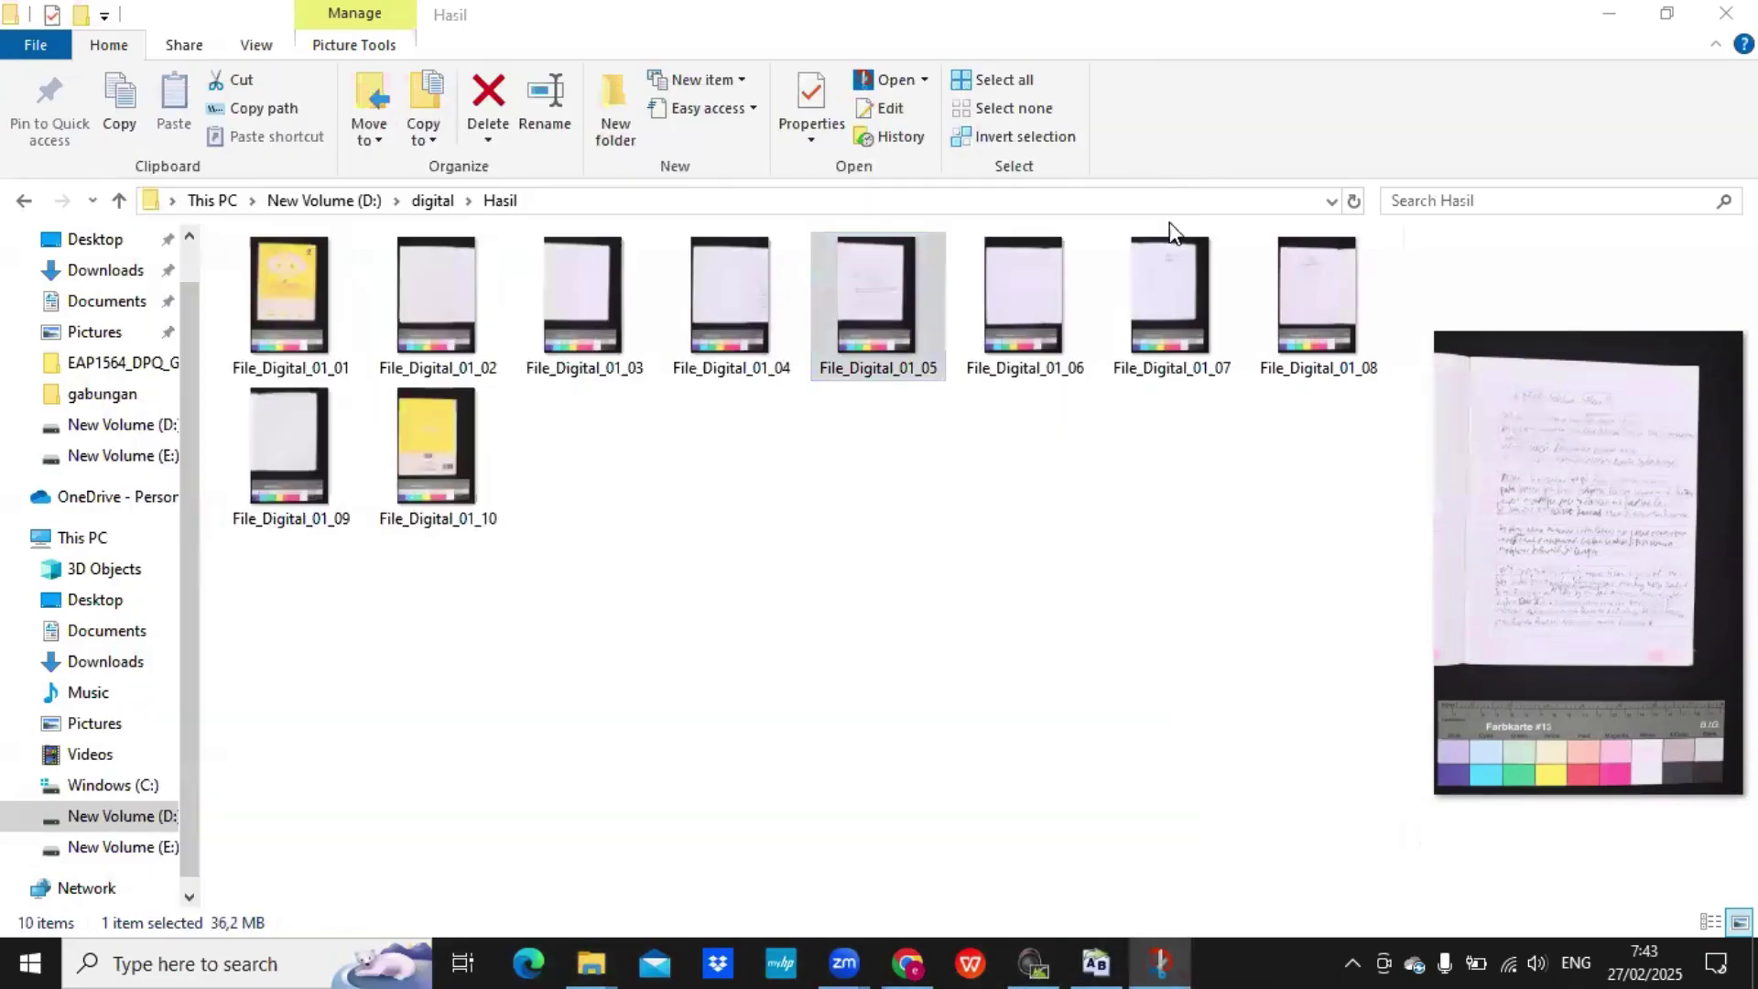
click(1177, 762)
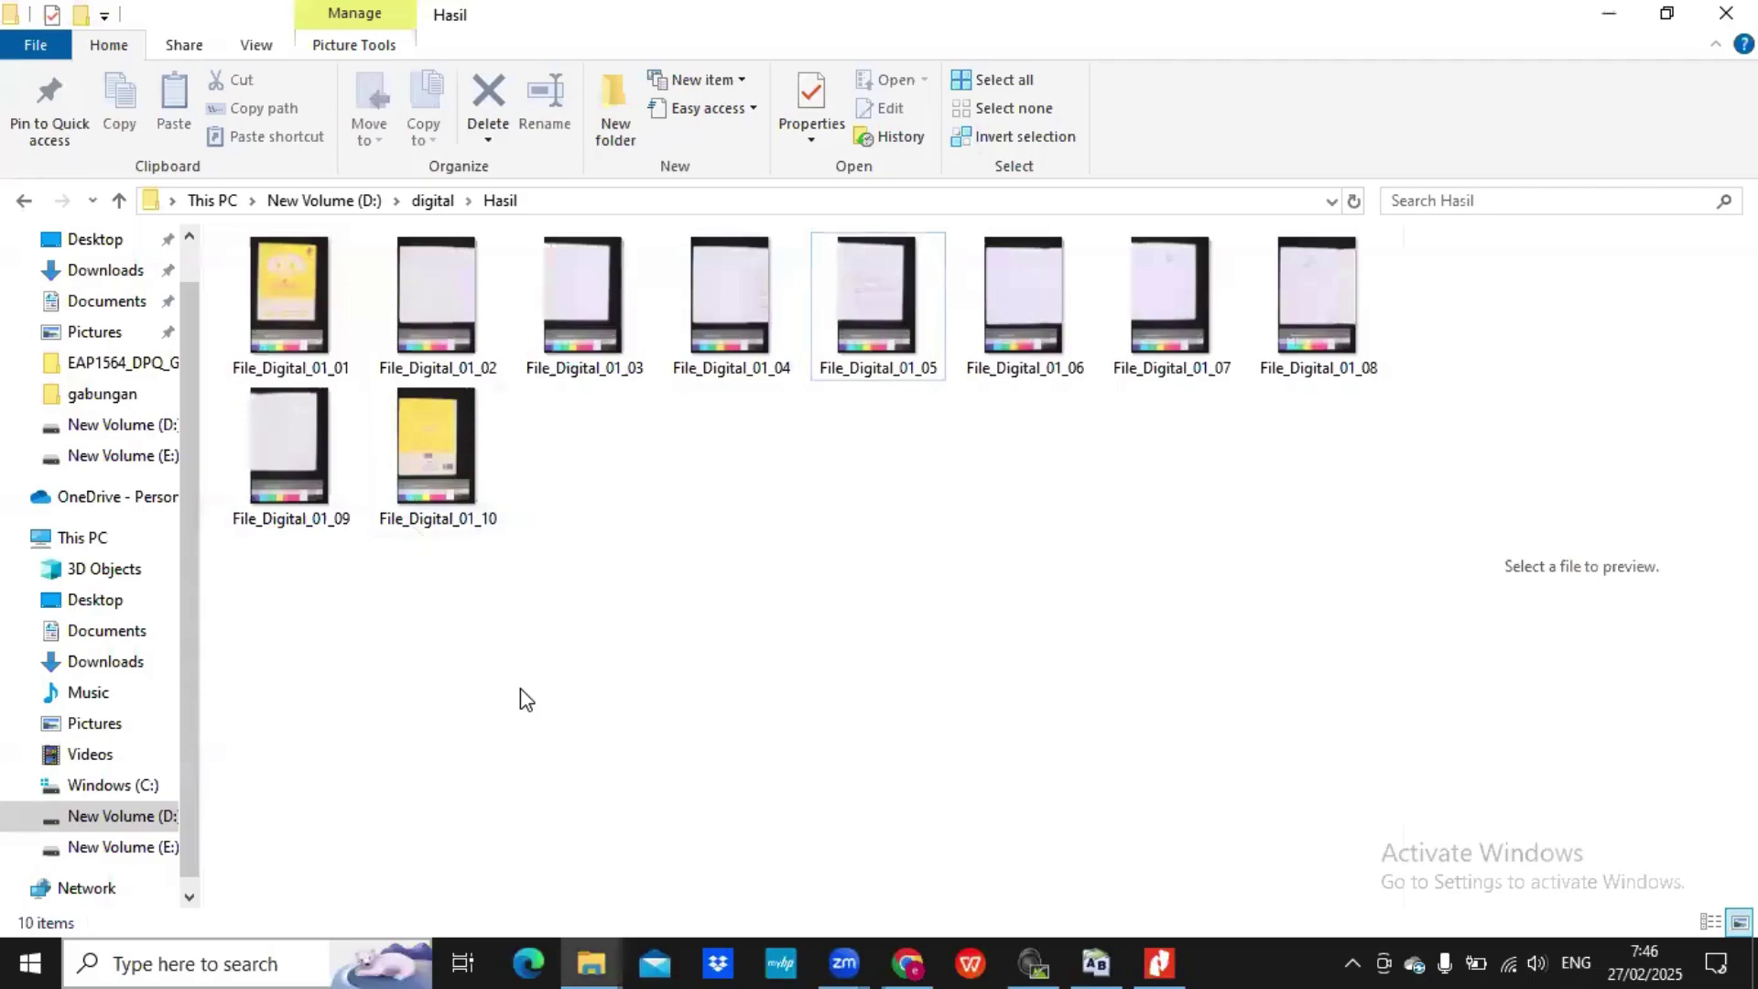
- Find and launch FastSum, accepting the evaluation terms to reach its main window
click(255, 962)
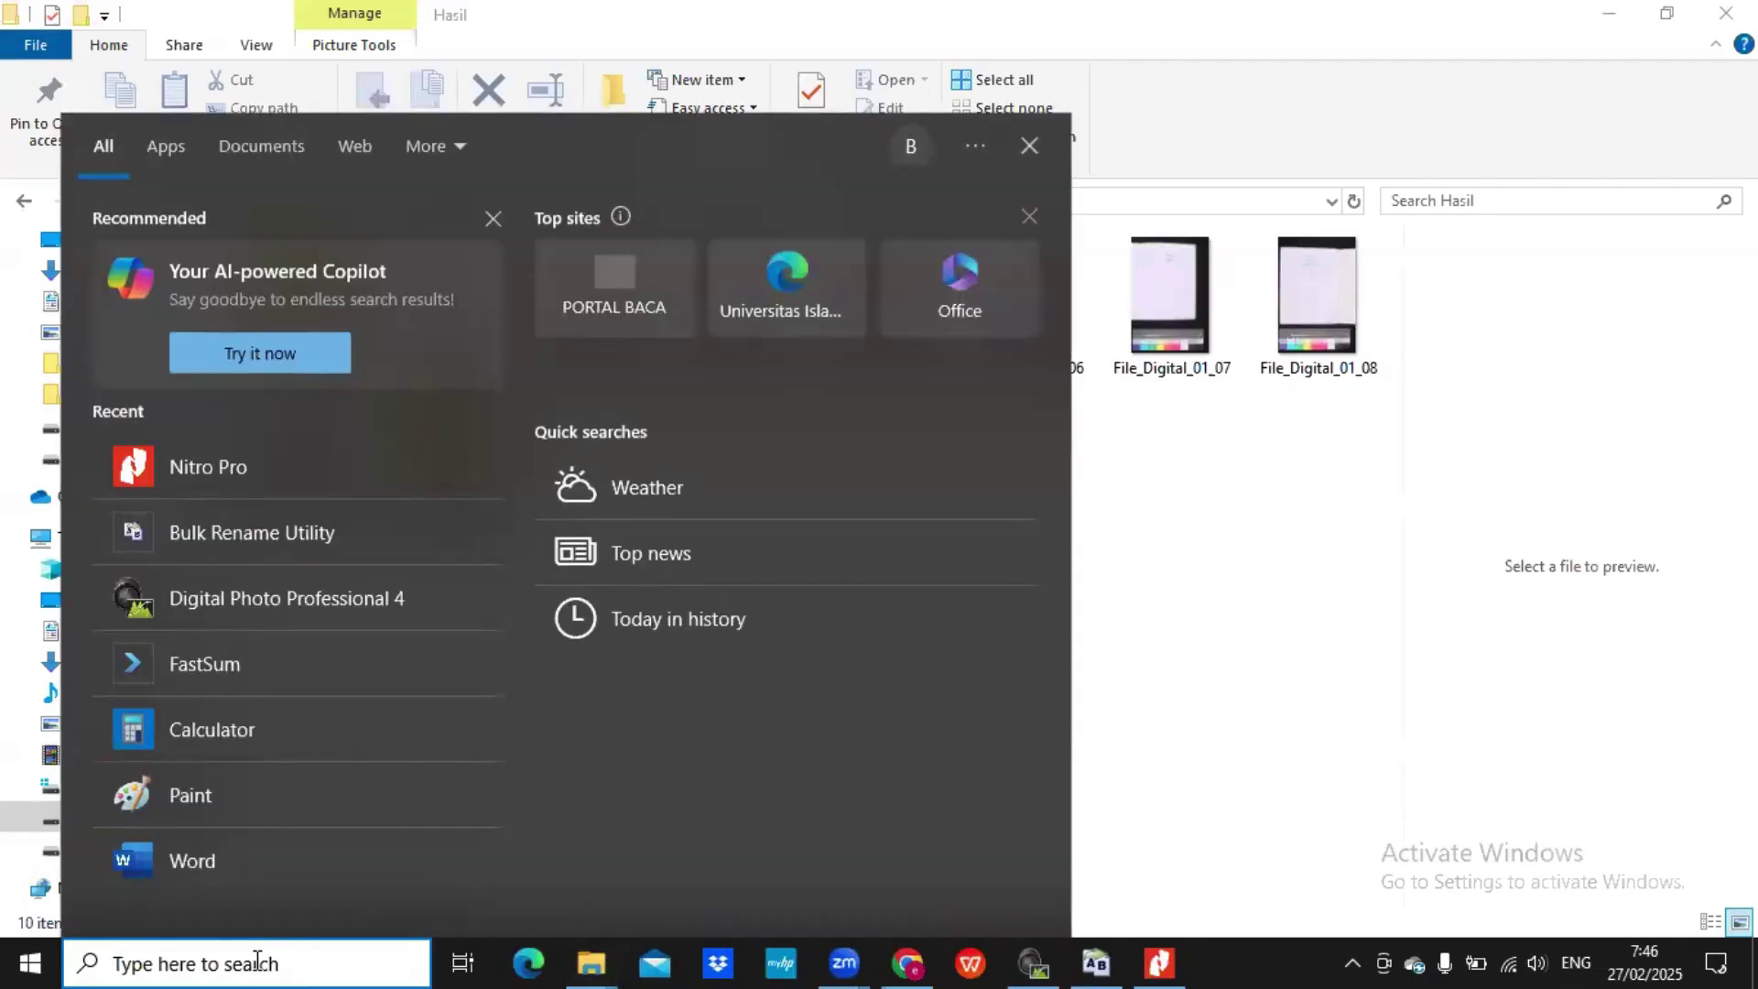
text(fa)
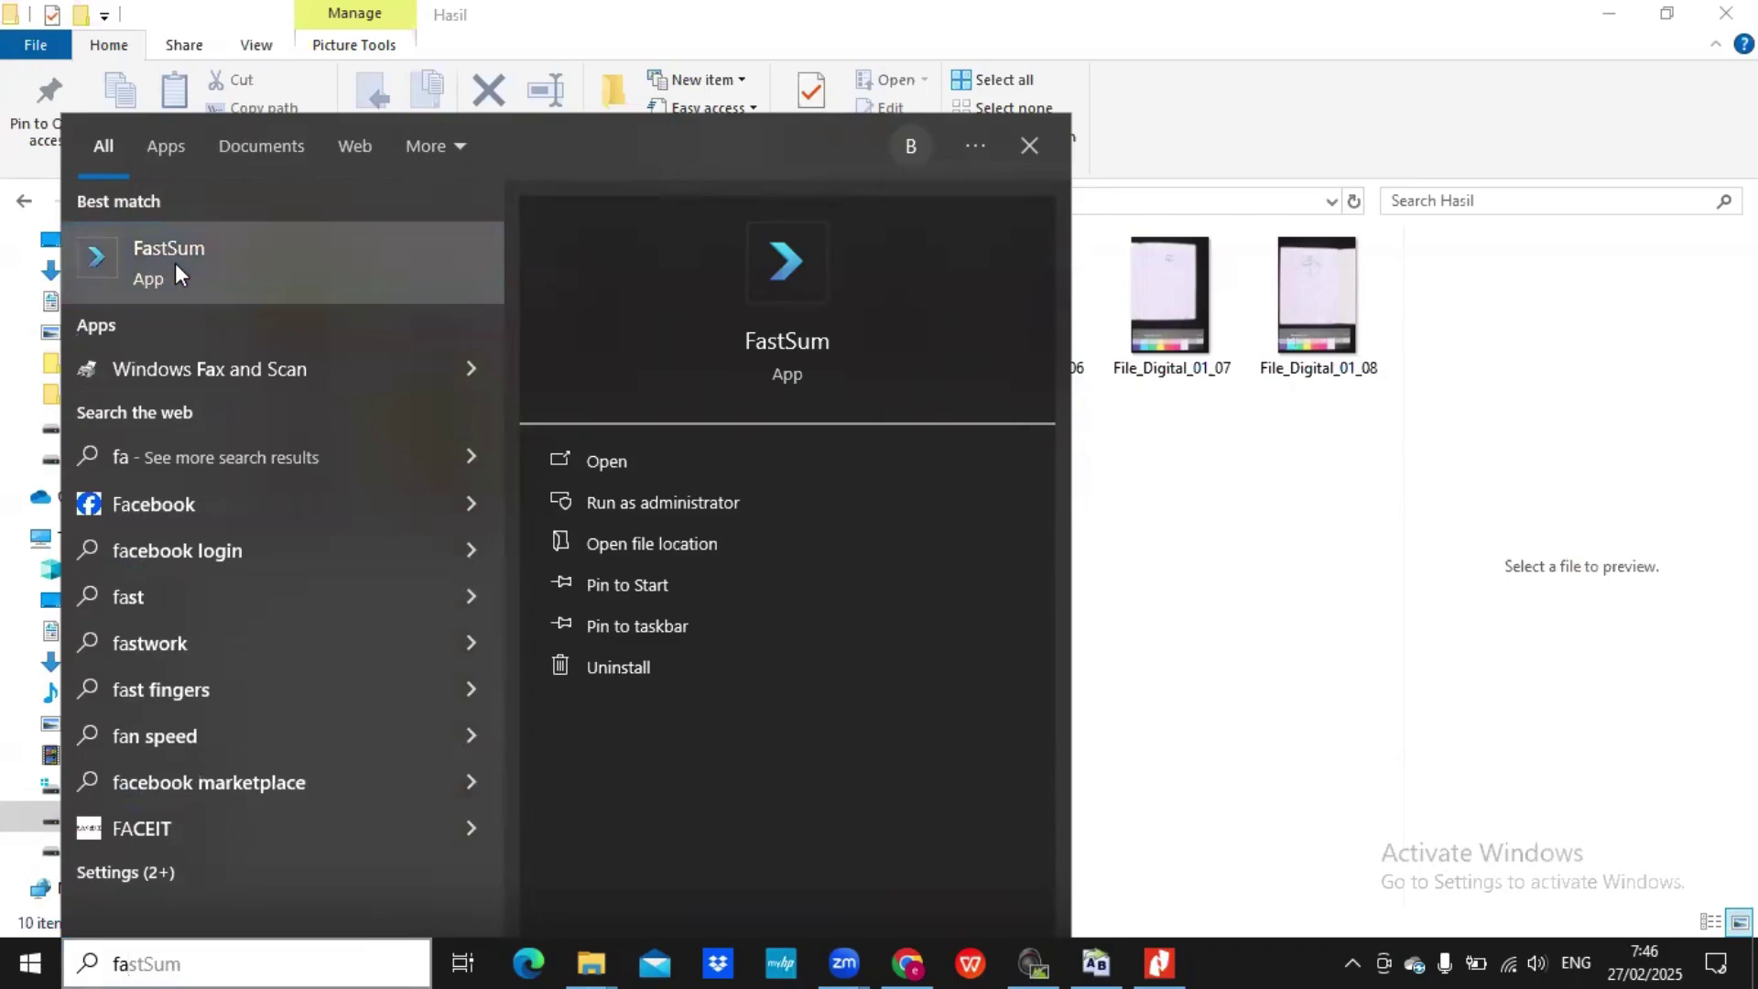
click(769, 295)
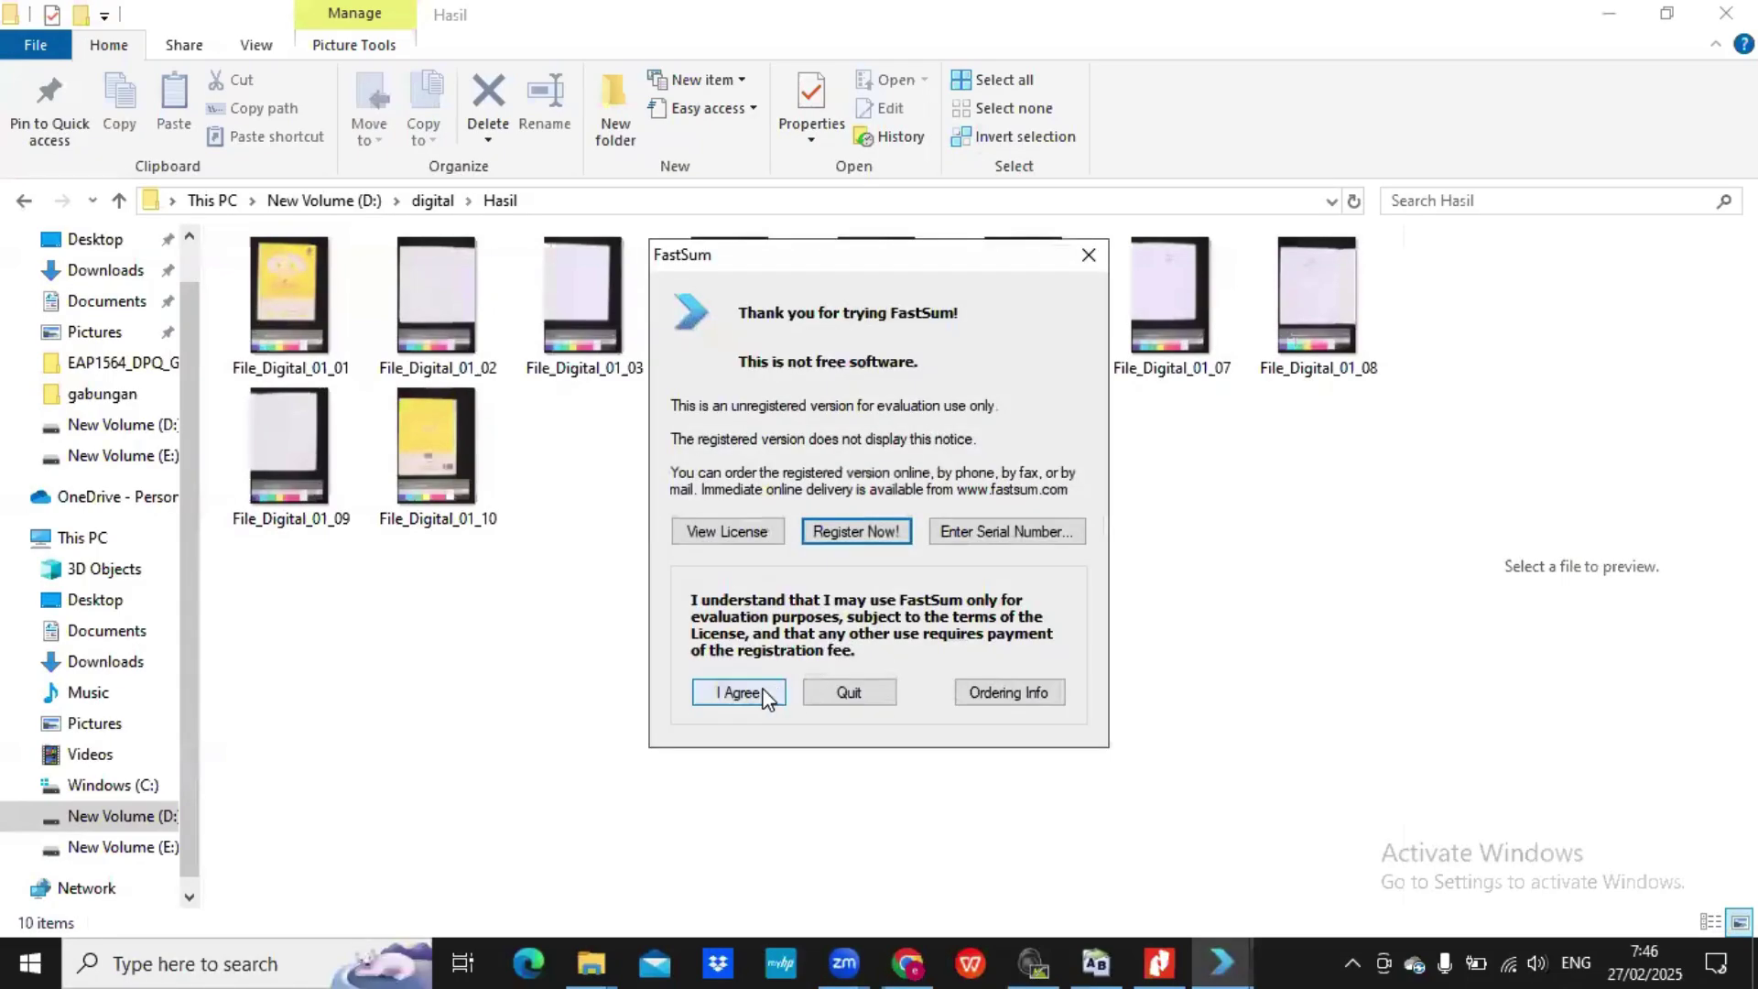
click(758, 693)
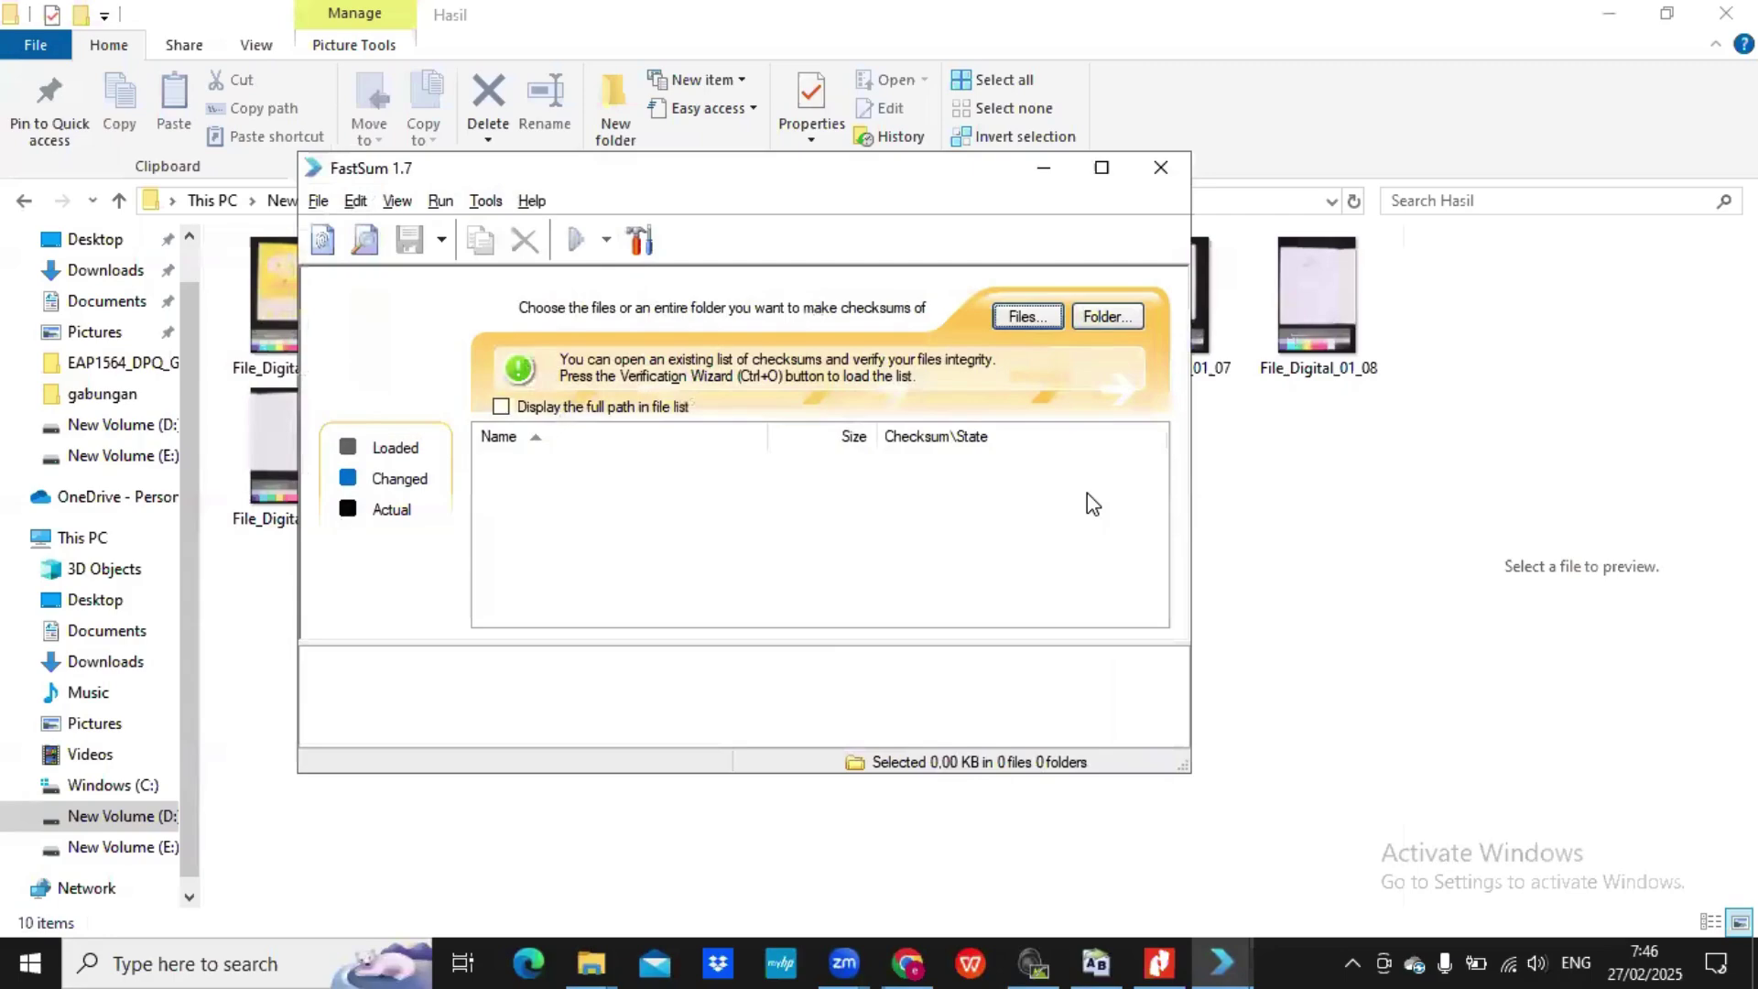
mouse_move(1222, 962)
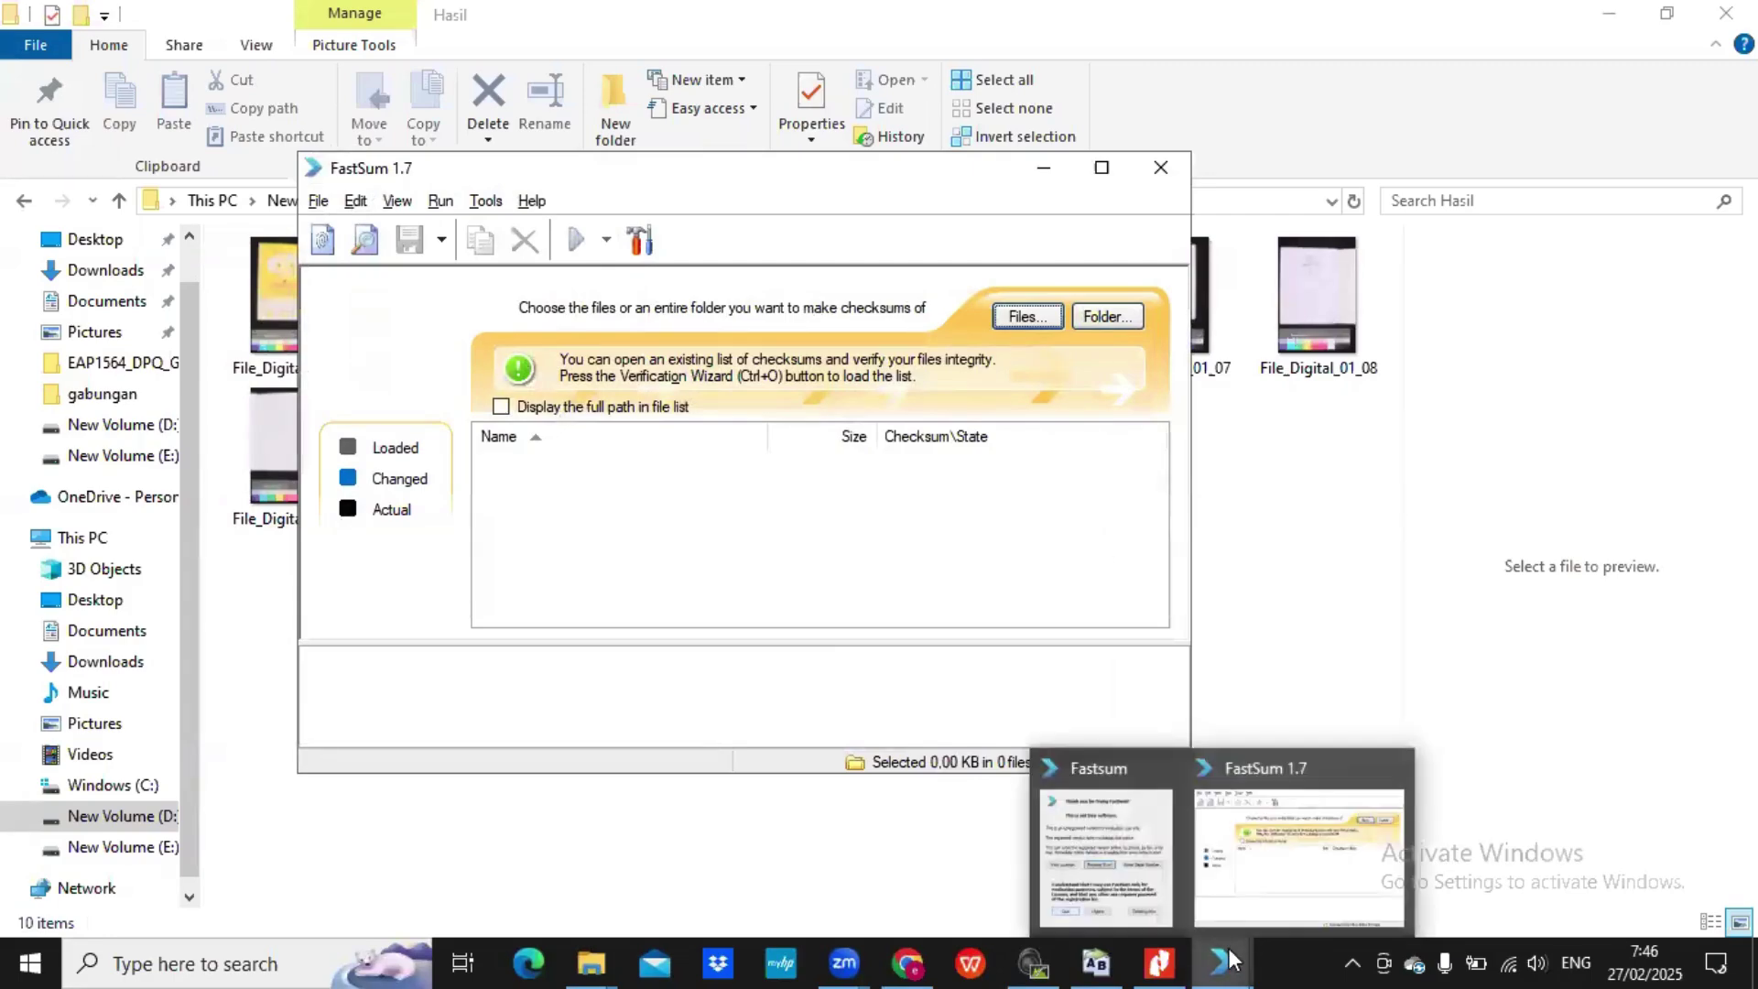
click(1152, 904)
click(843, 687)
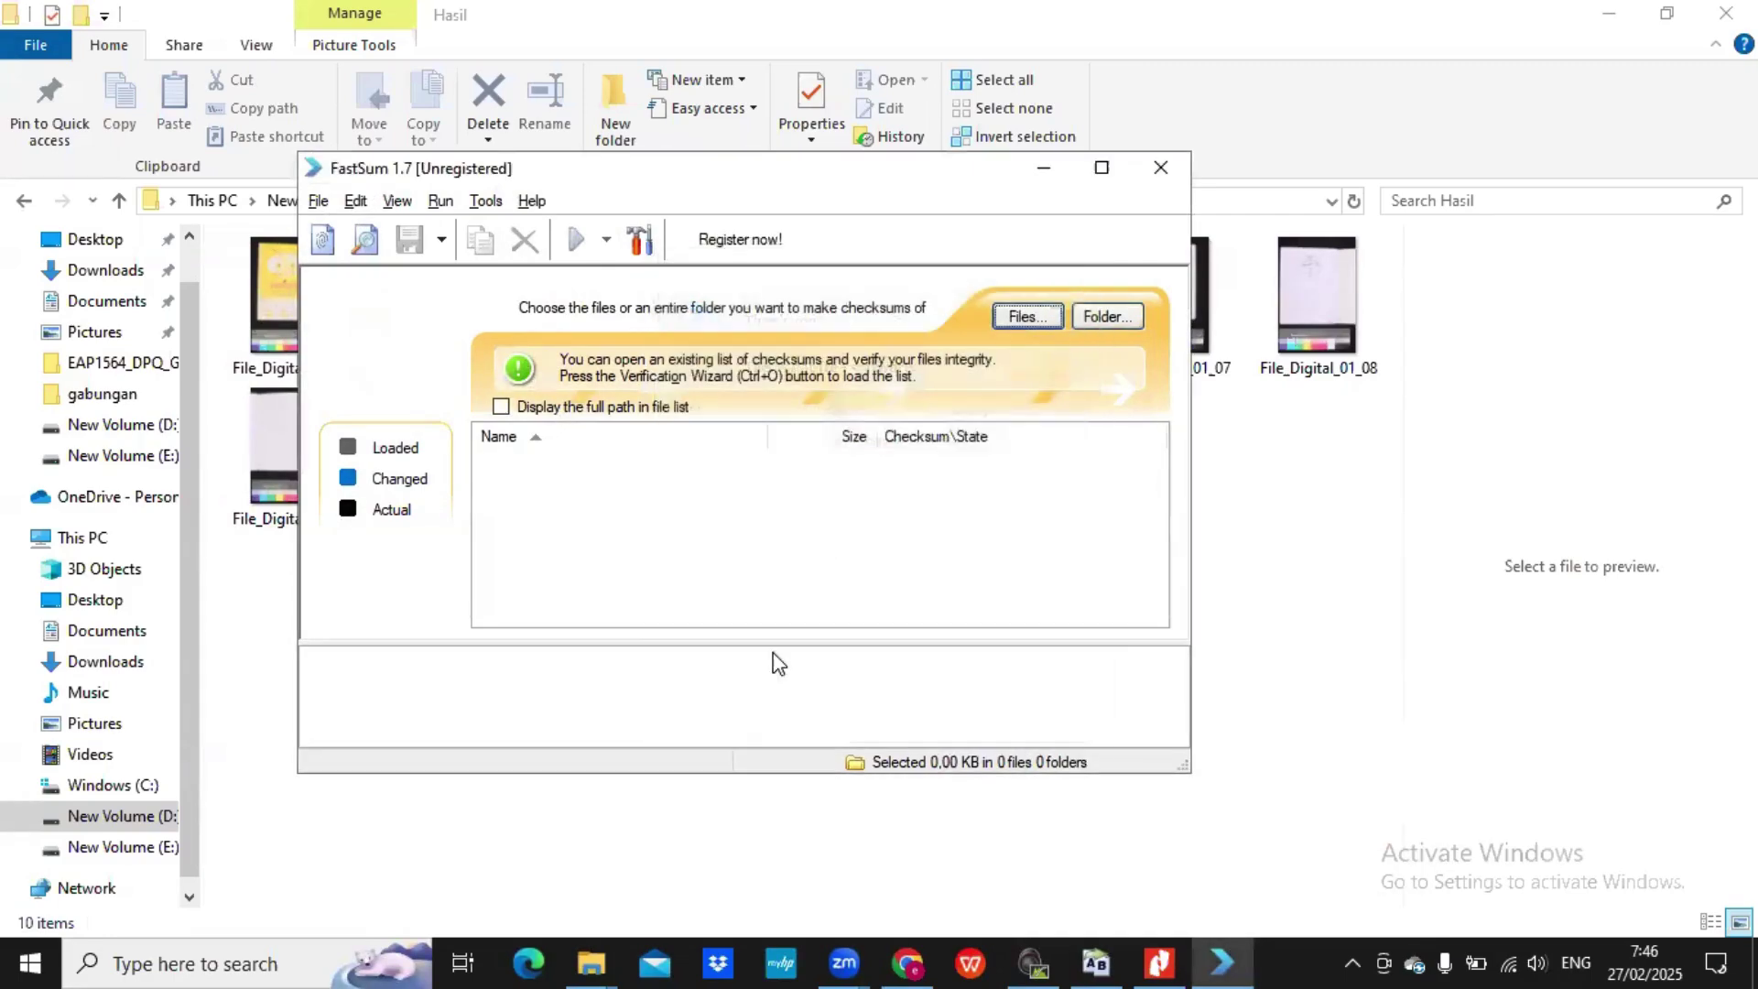
- Start the Checksum Calculation Wizard with D:\digital\Hasil as the source folder
click(322, 242)
click(890, 411)
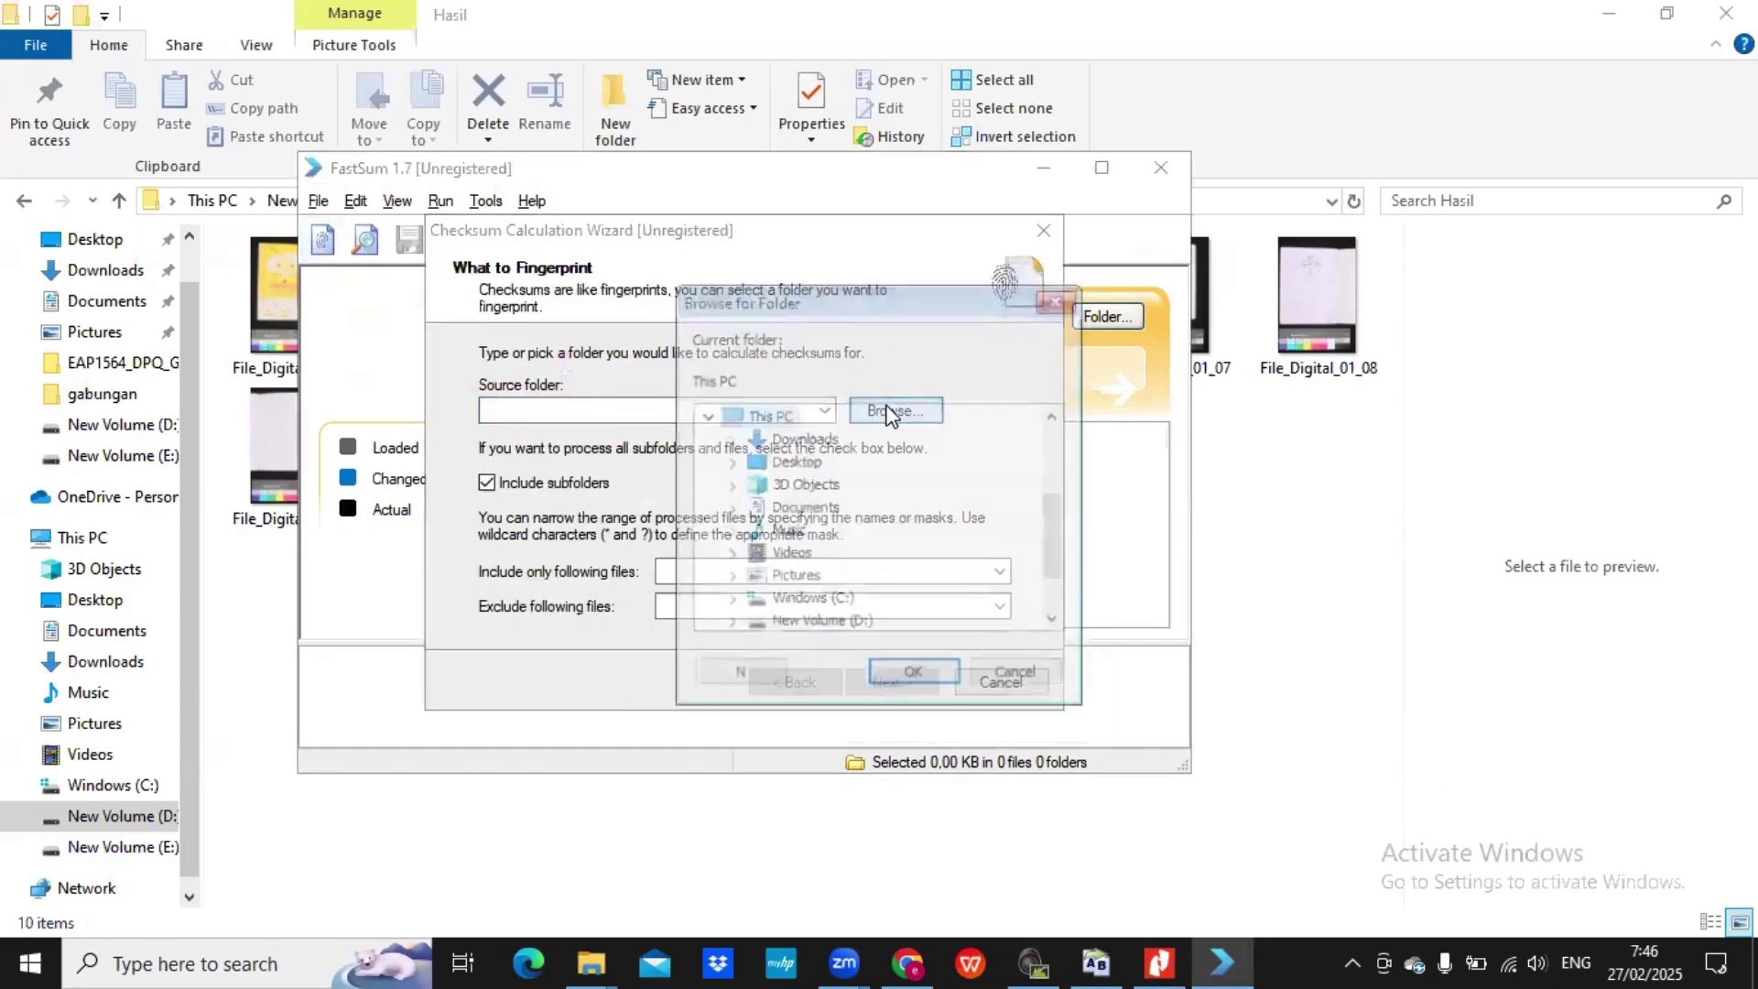
click(1056, 622)
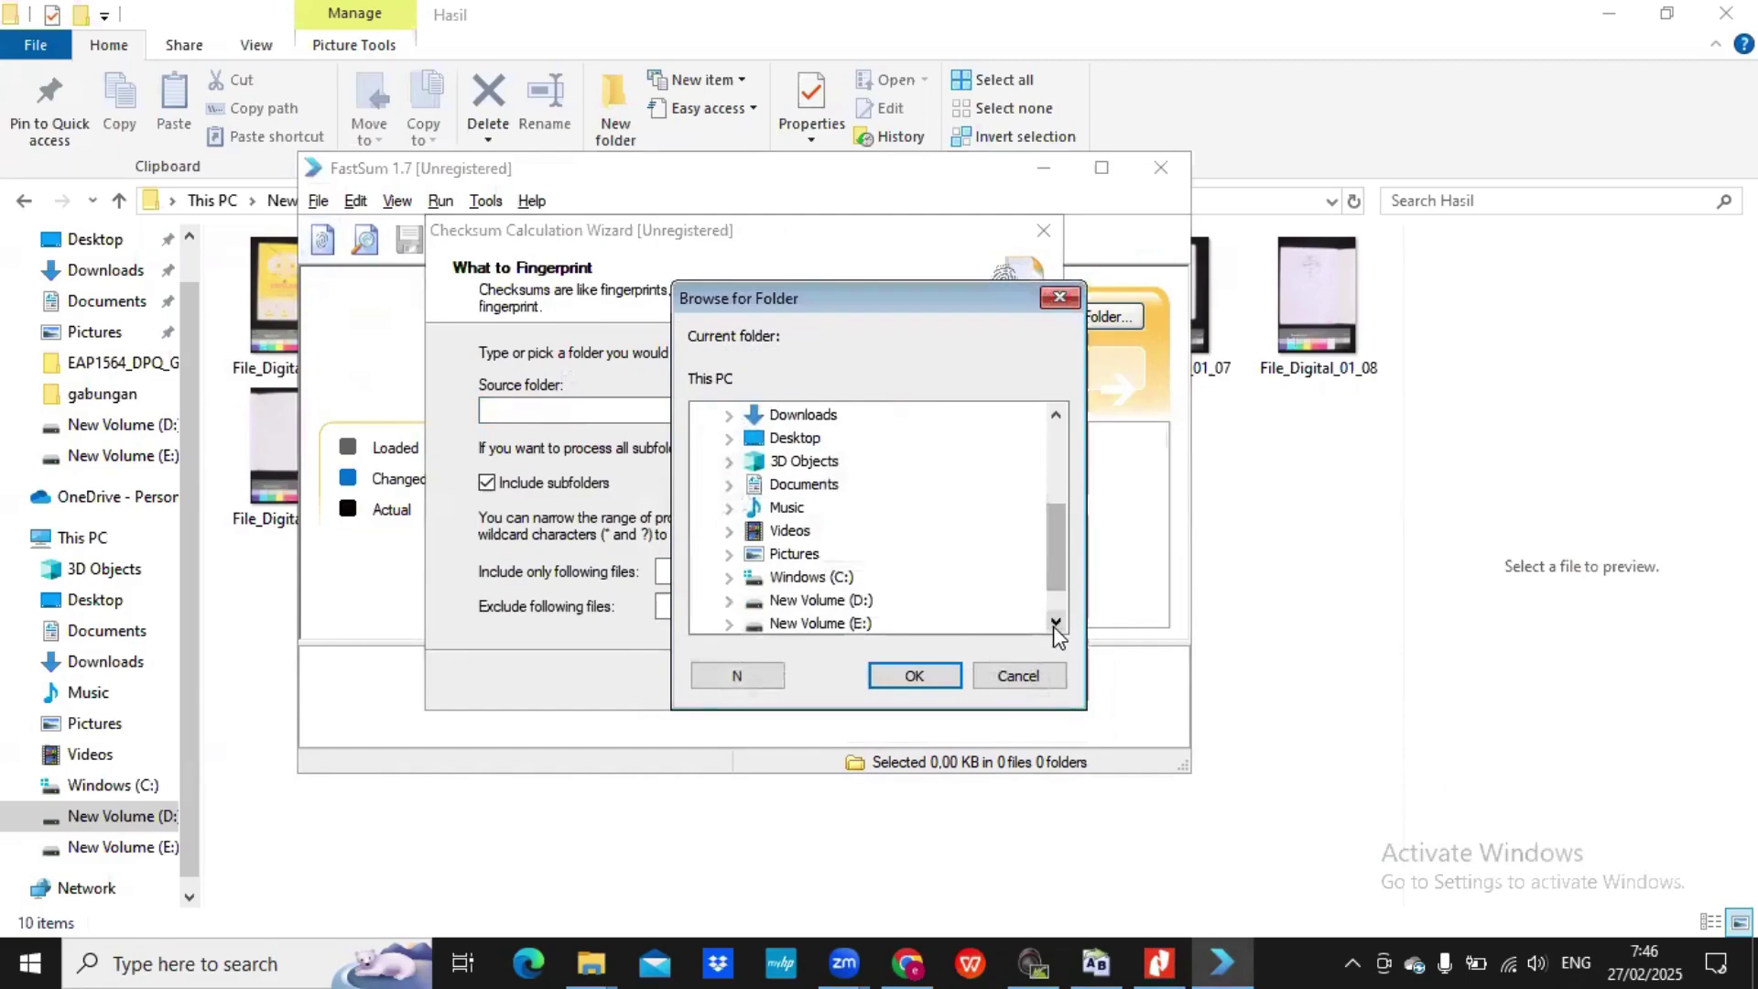
double_click(1056, 622)
click(729, 554)
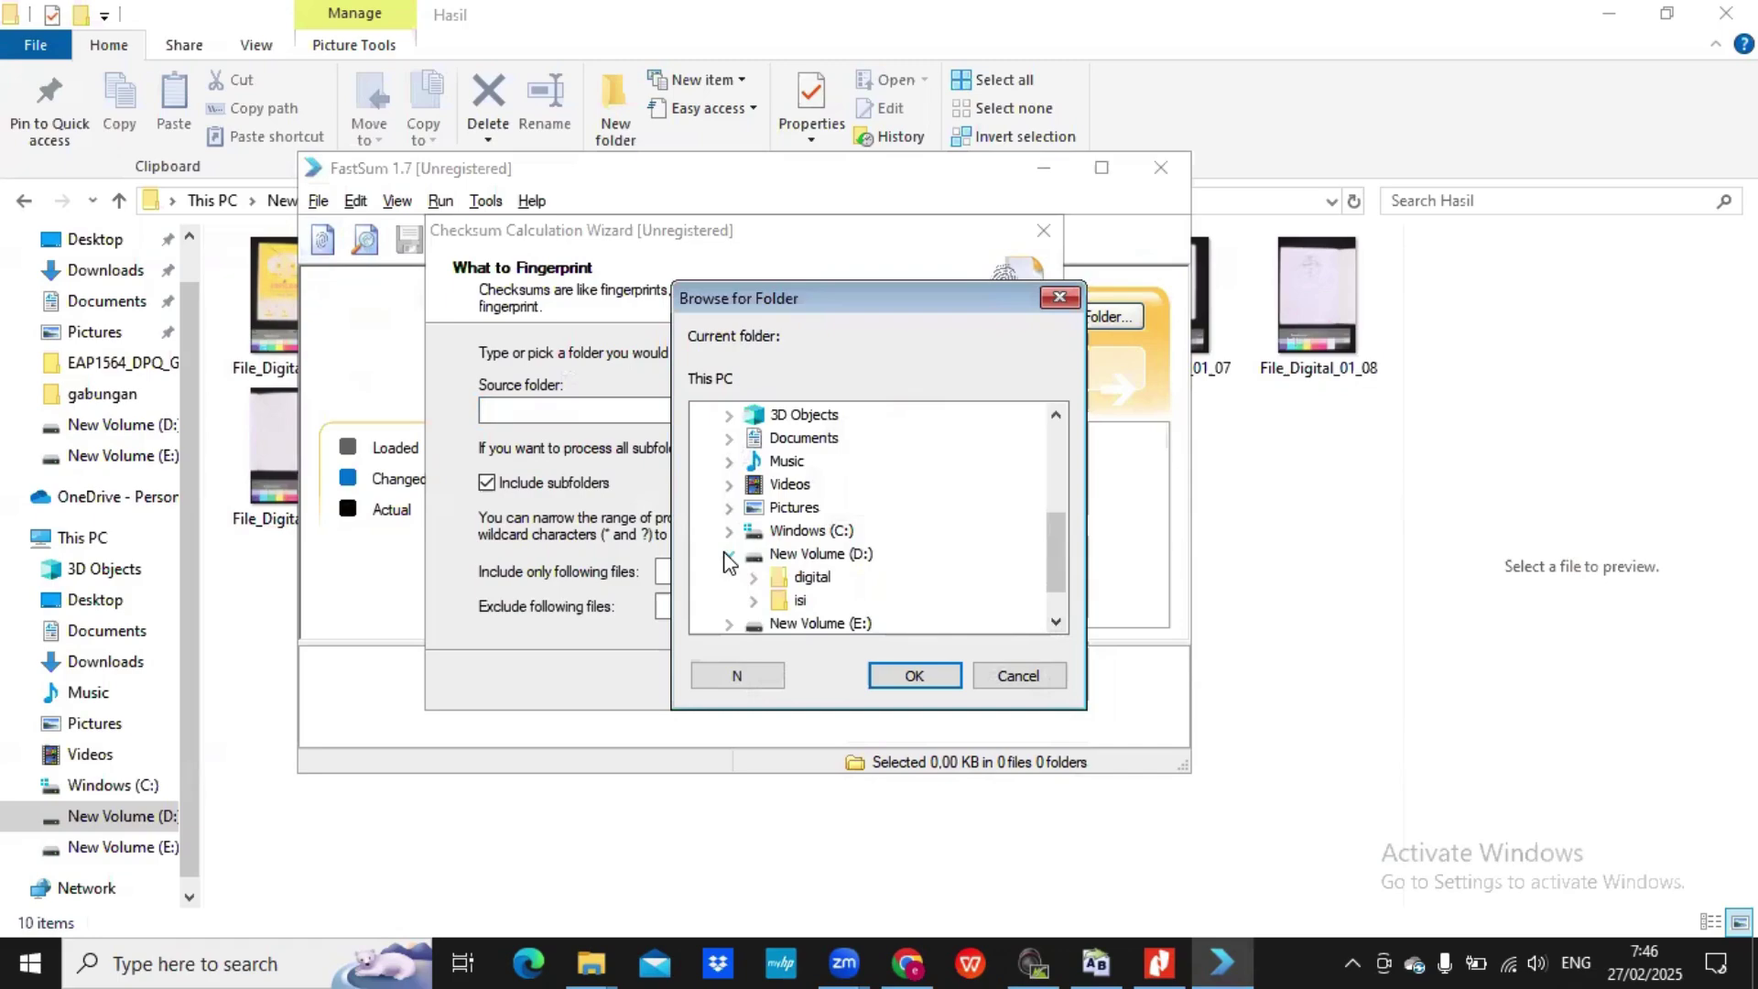
click(753, 577)
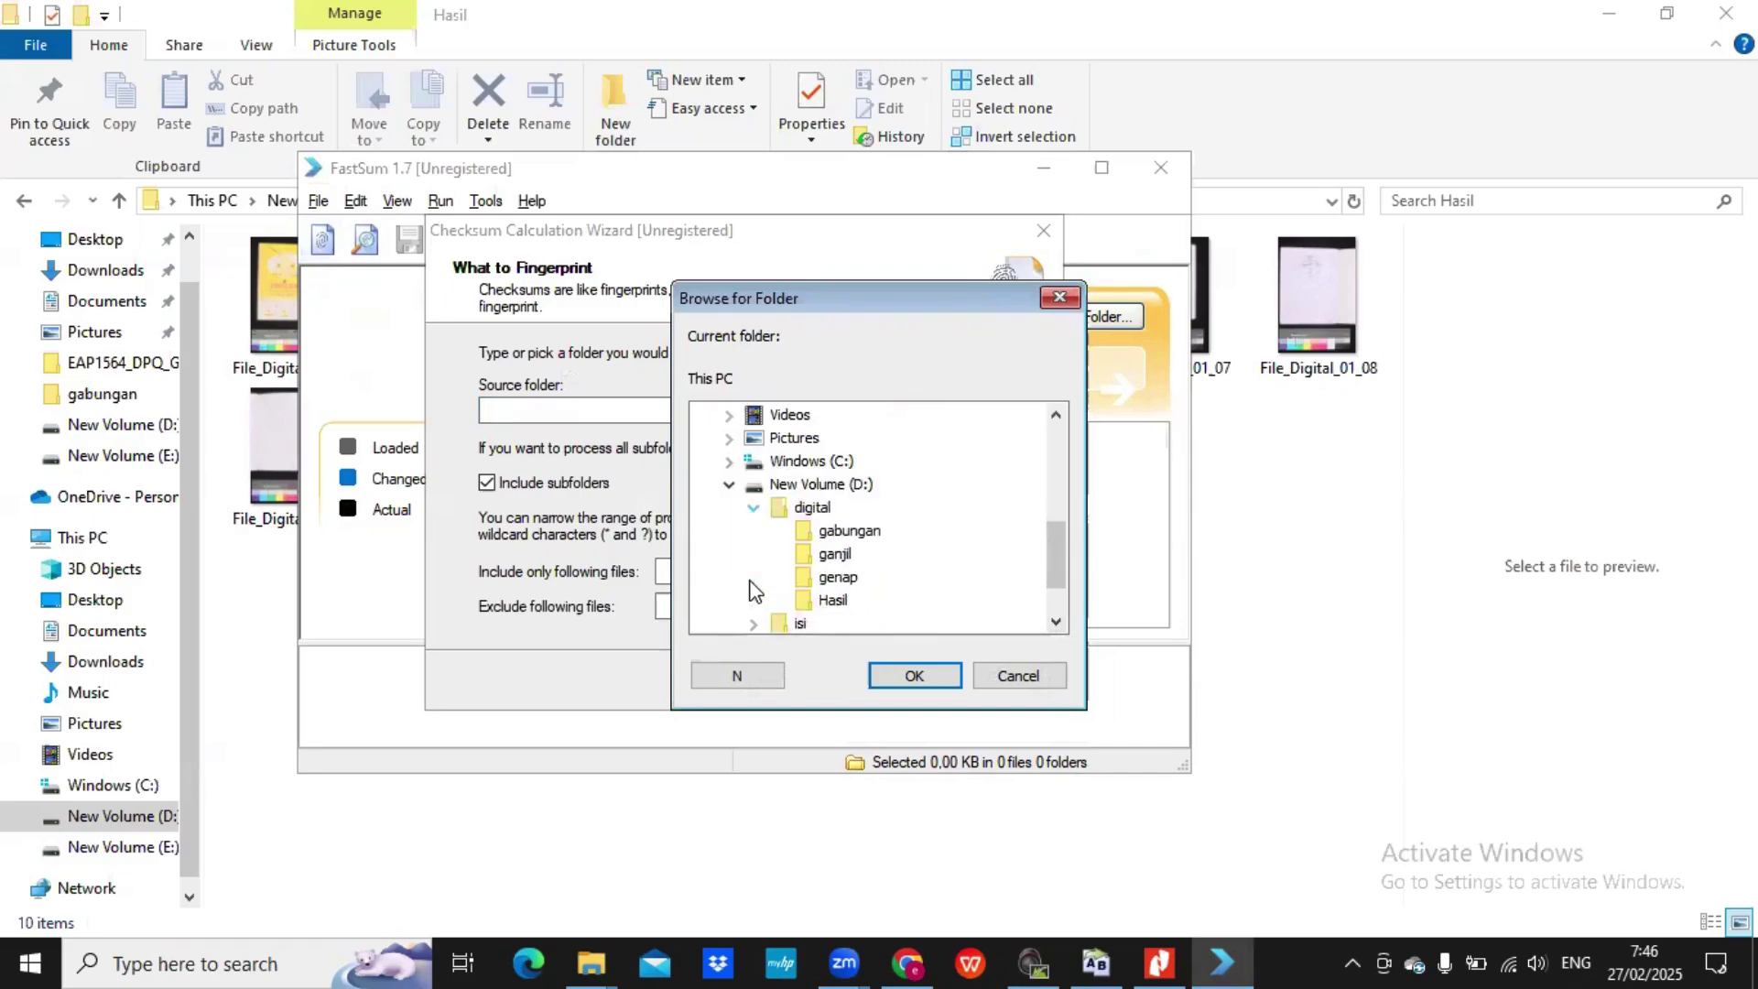
click(801, 600)
click(914, 678)
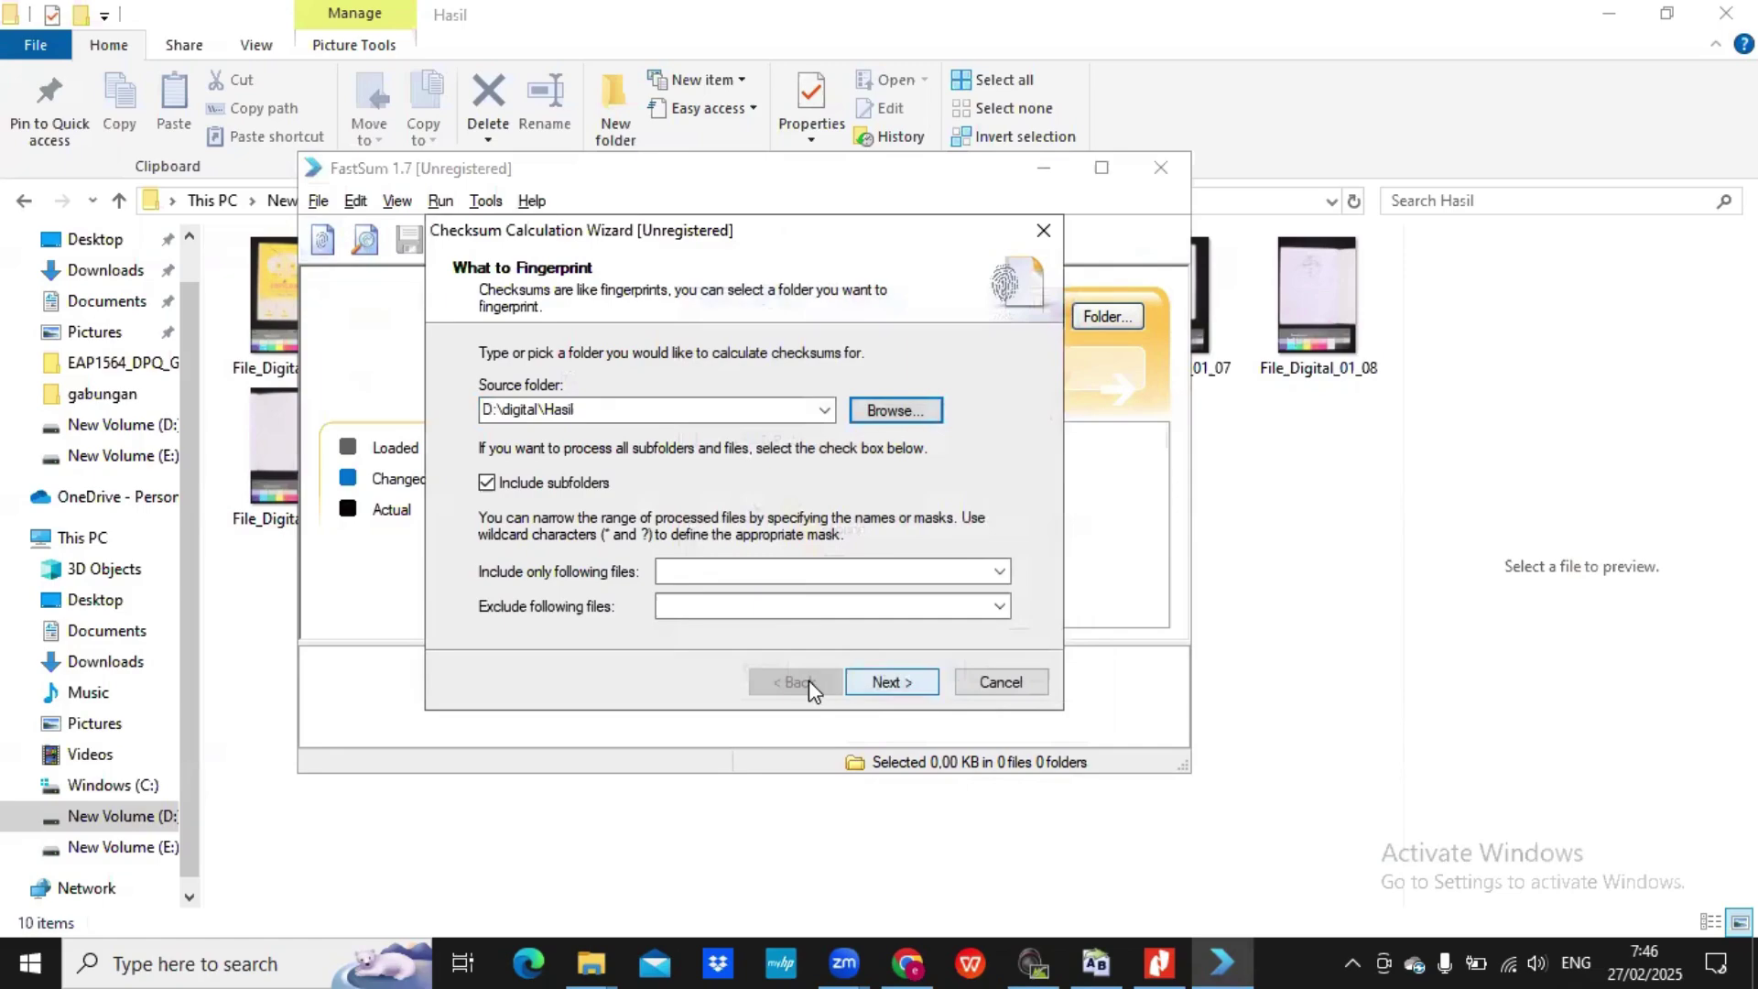
- Create the checksums with the wizard's default options, finish it and return to the Hasil folder to check the output
click(887, 683)
click(888, 683)
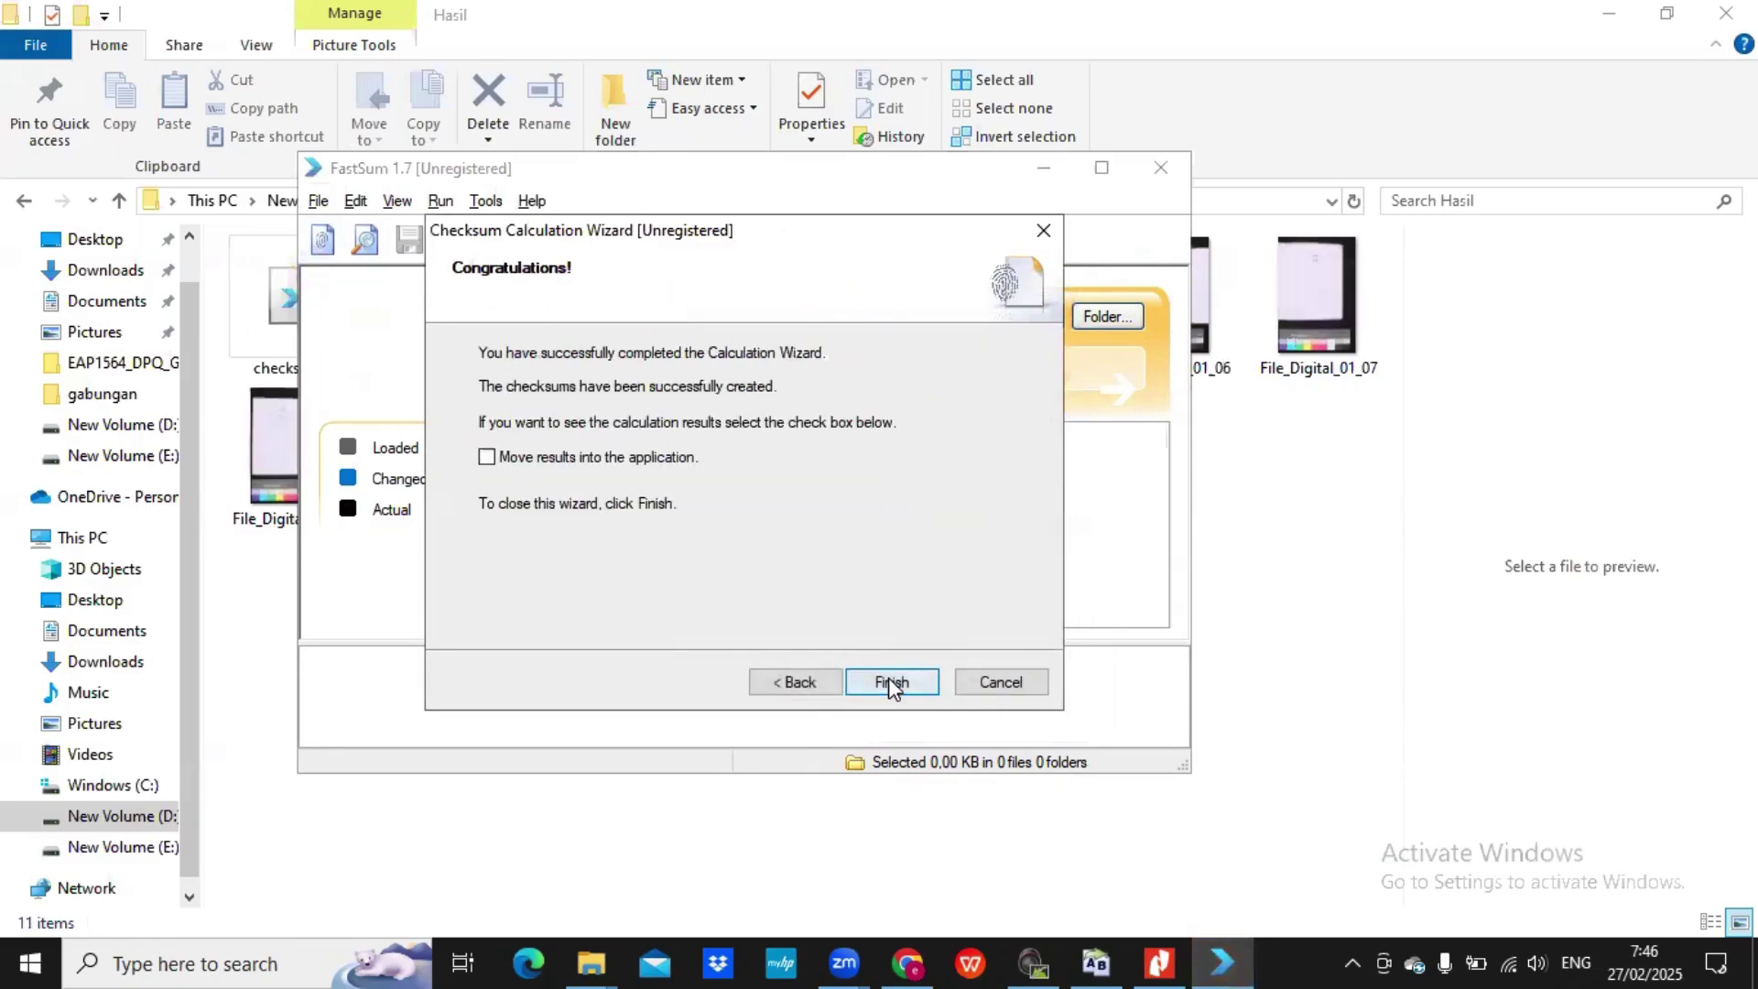
click(891, 683)
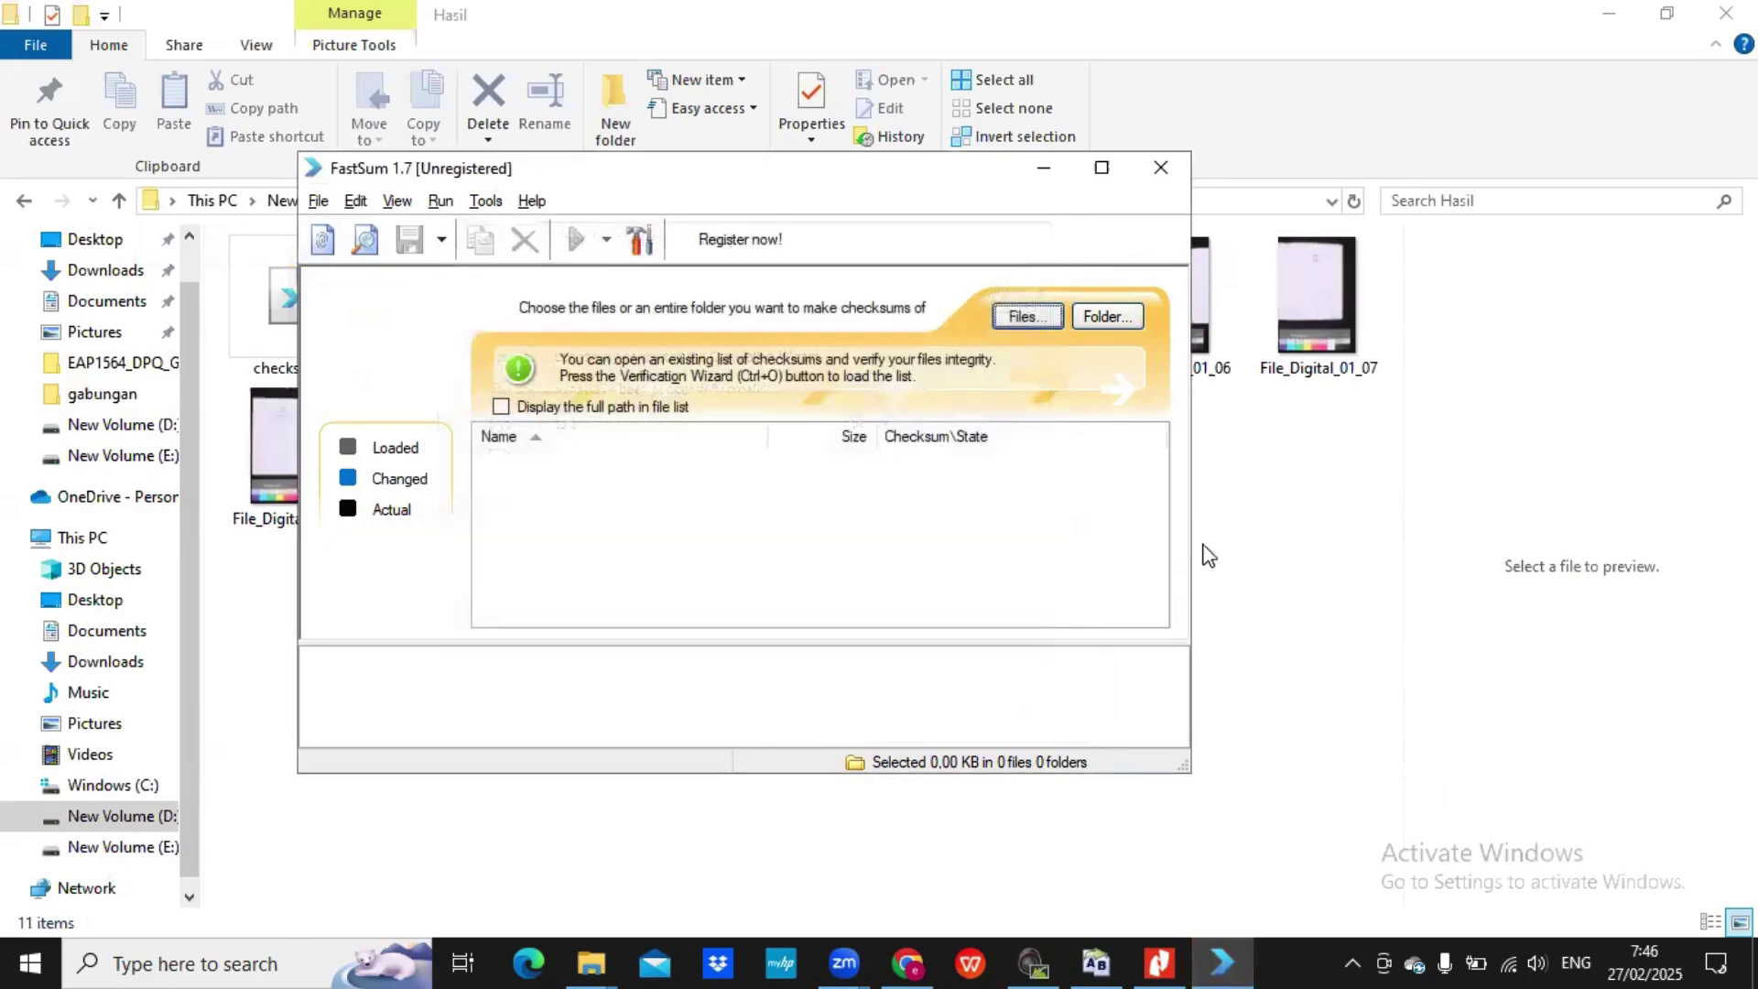
click(1282, 542)
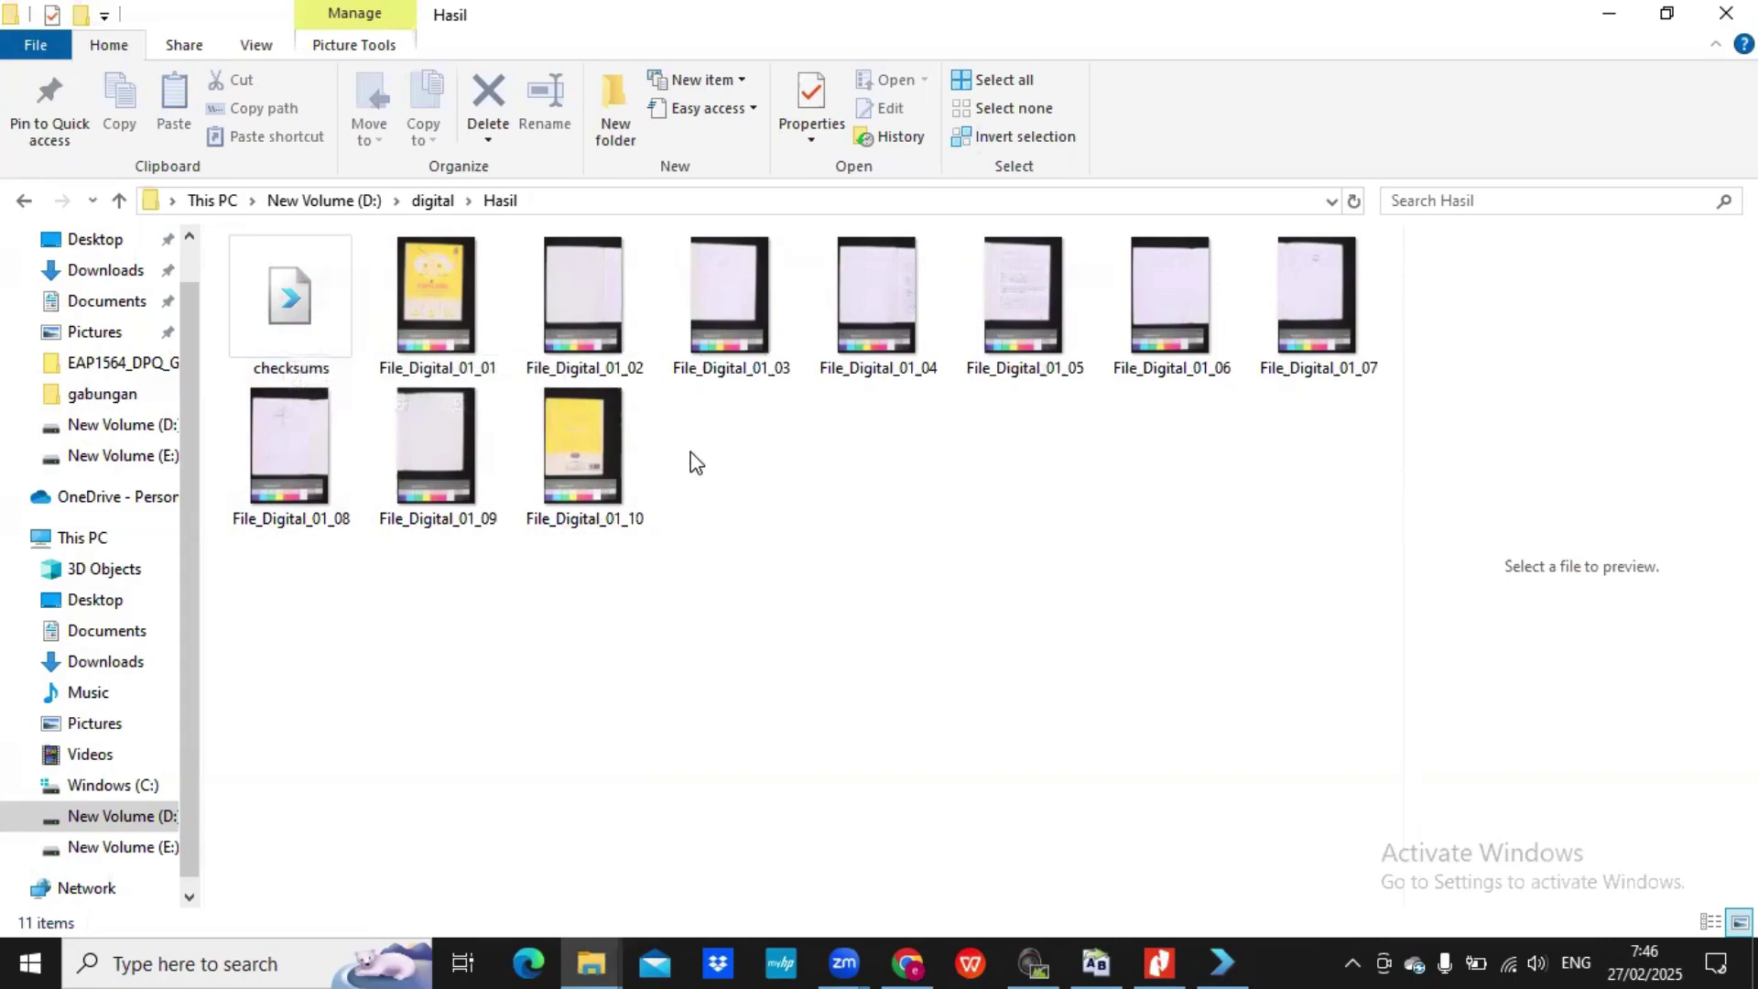
- Switch to FastSum and add D:\digital\Hasil\checksums.md5 as the list to check in the Checksum Verification Wizard
click(1223, 961)
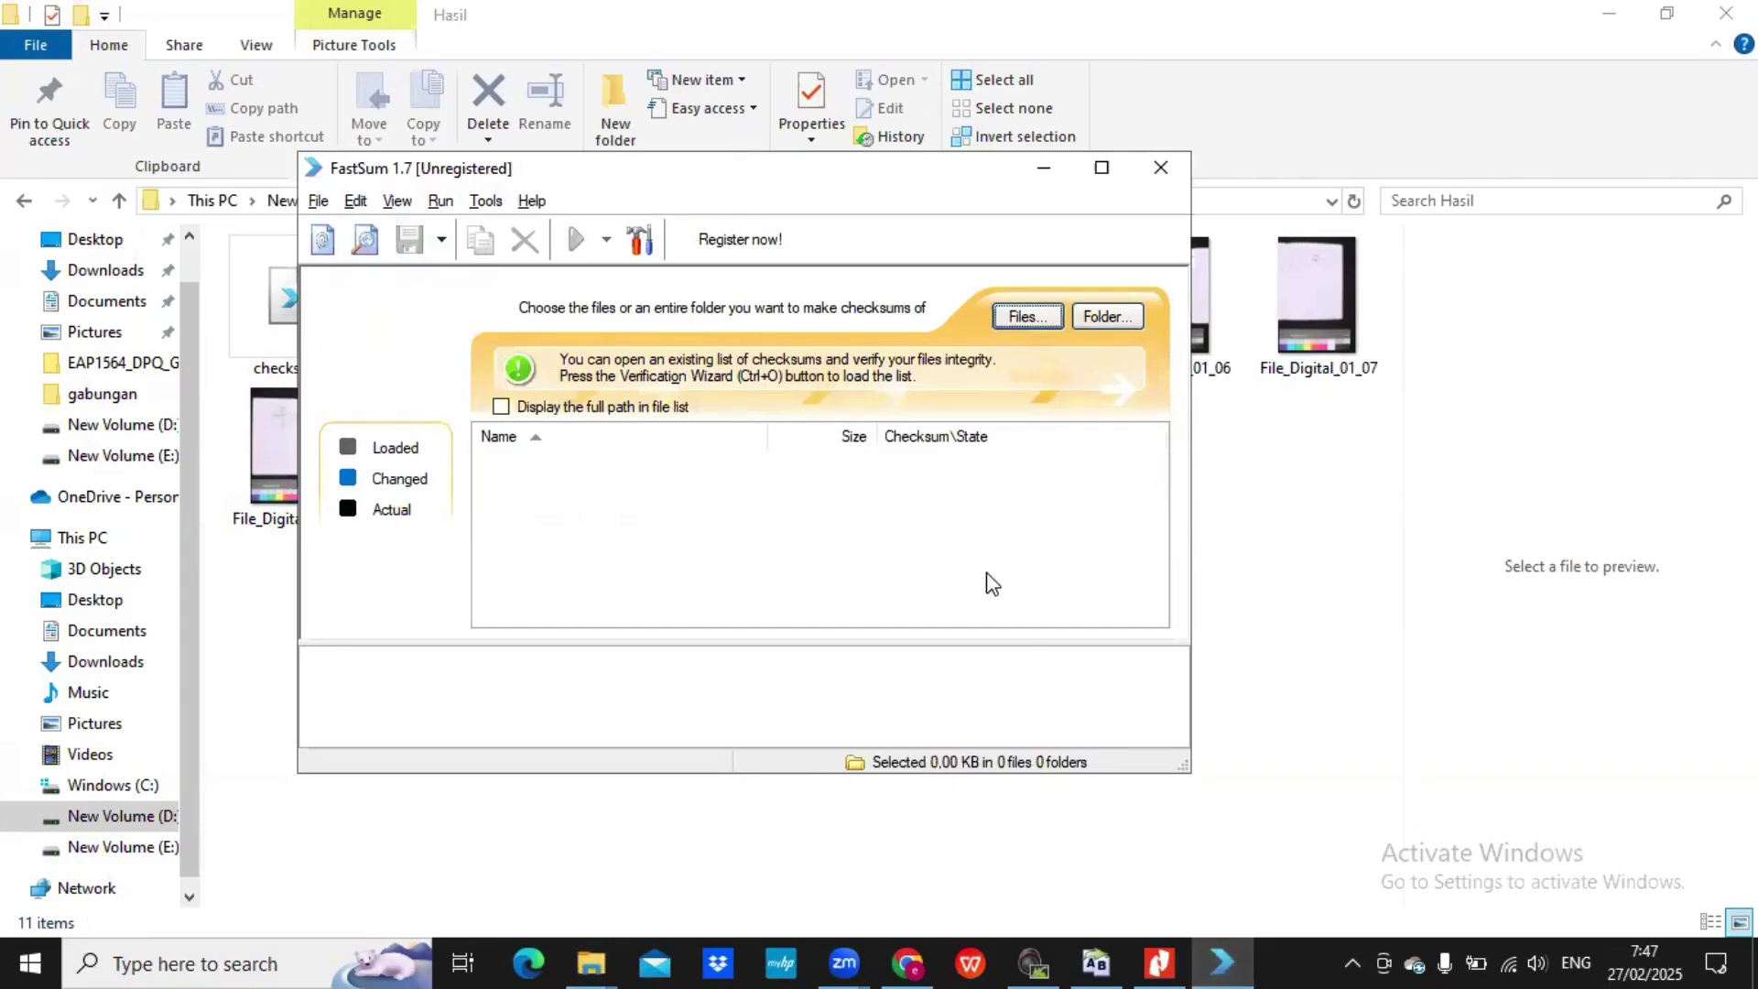
click(368, 238)
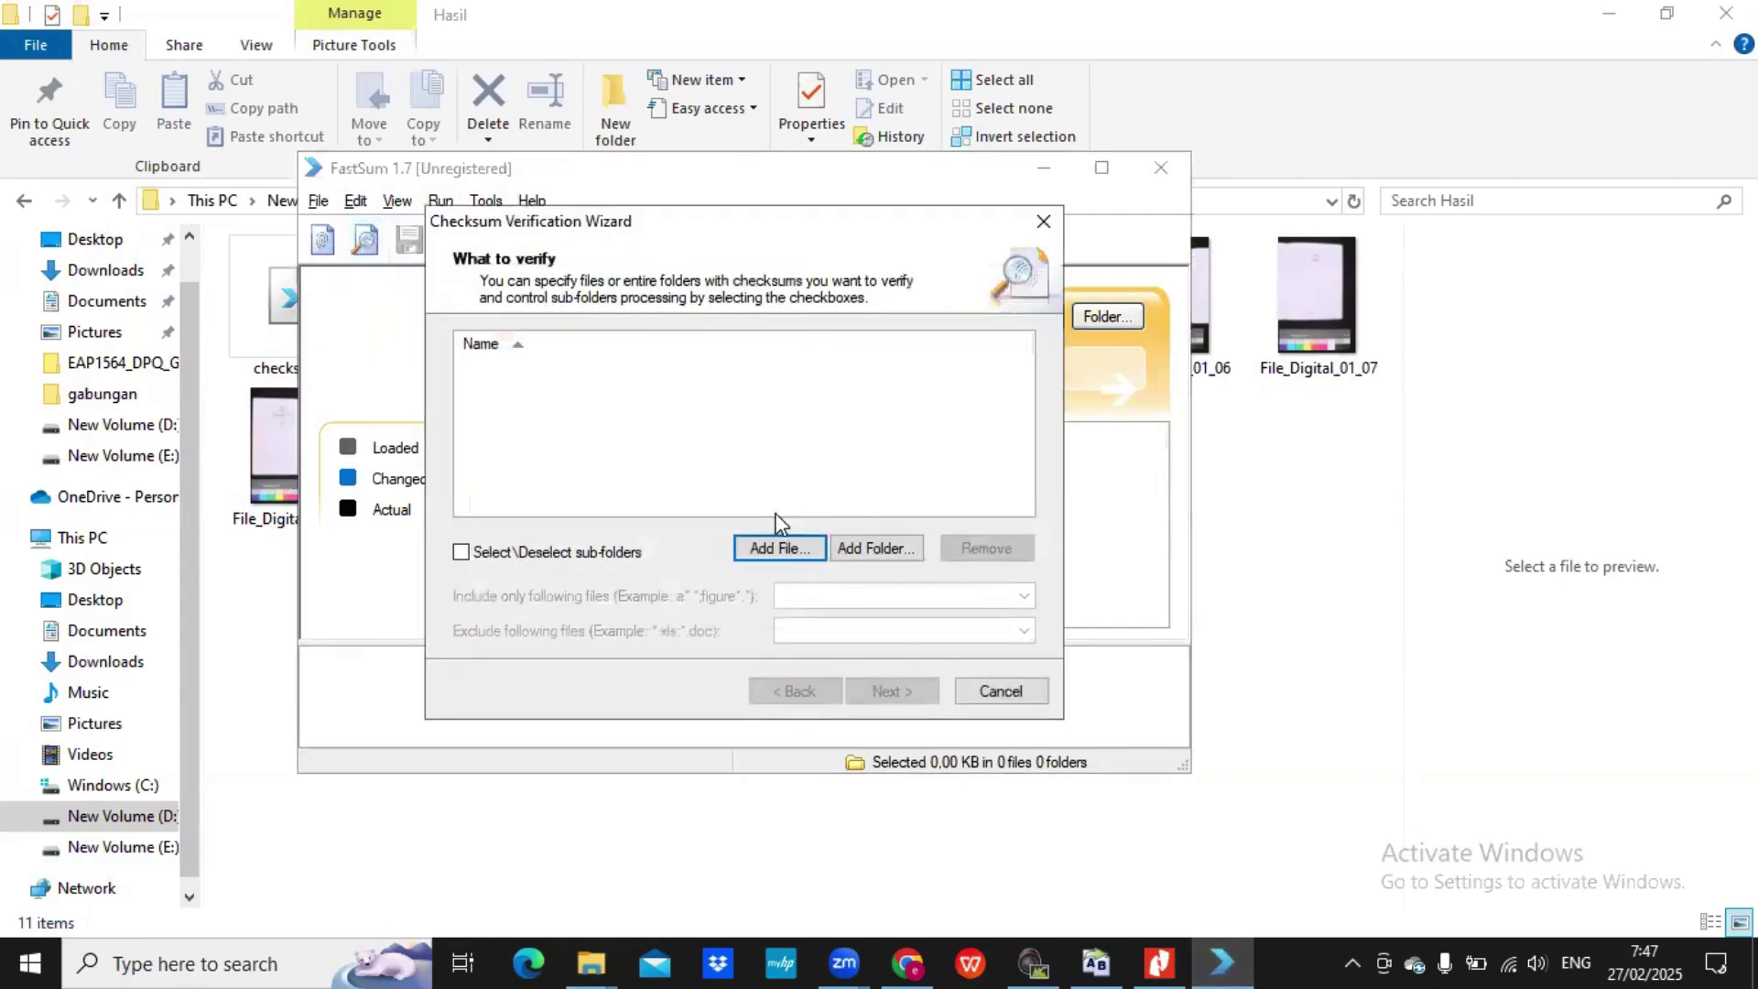
click(776, 548)
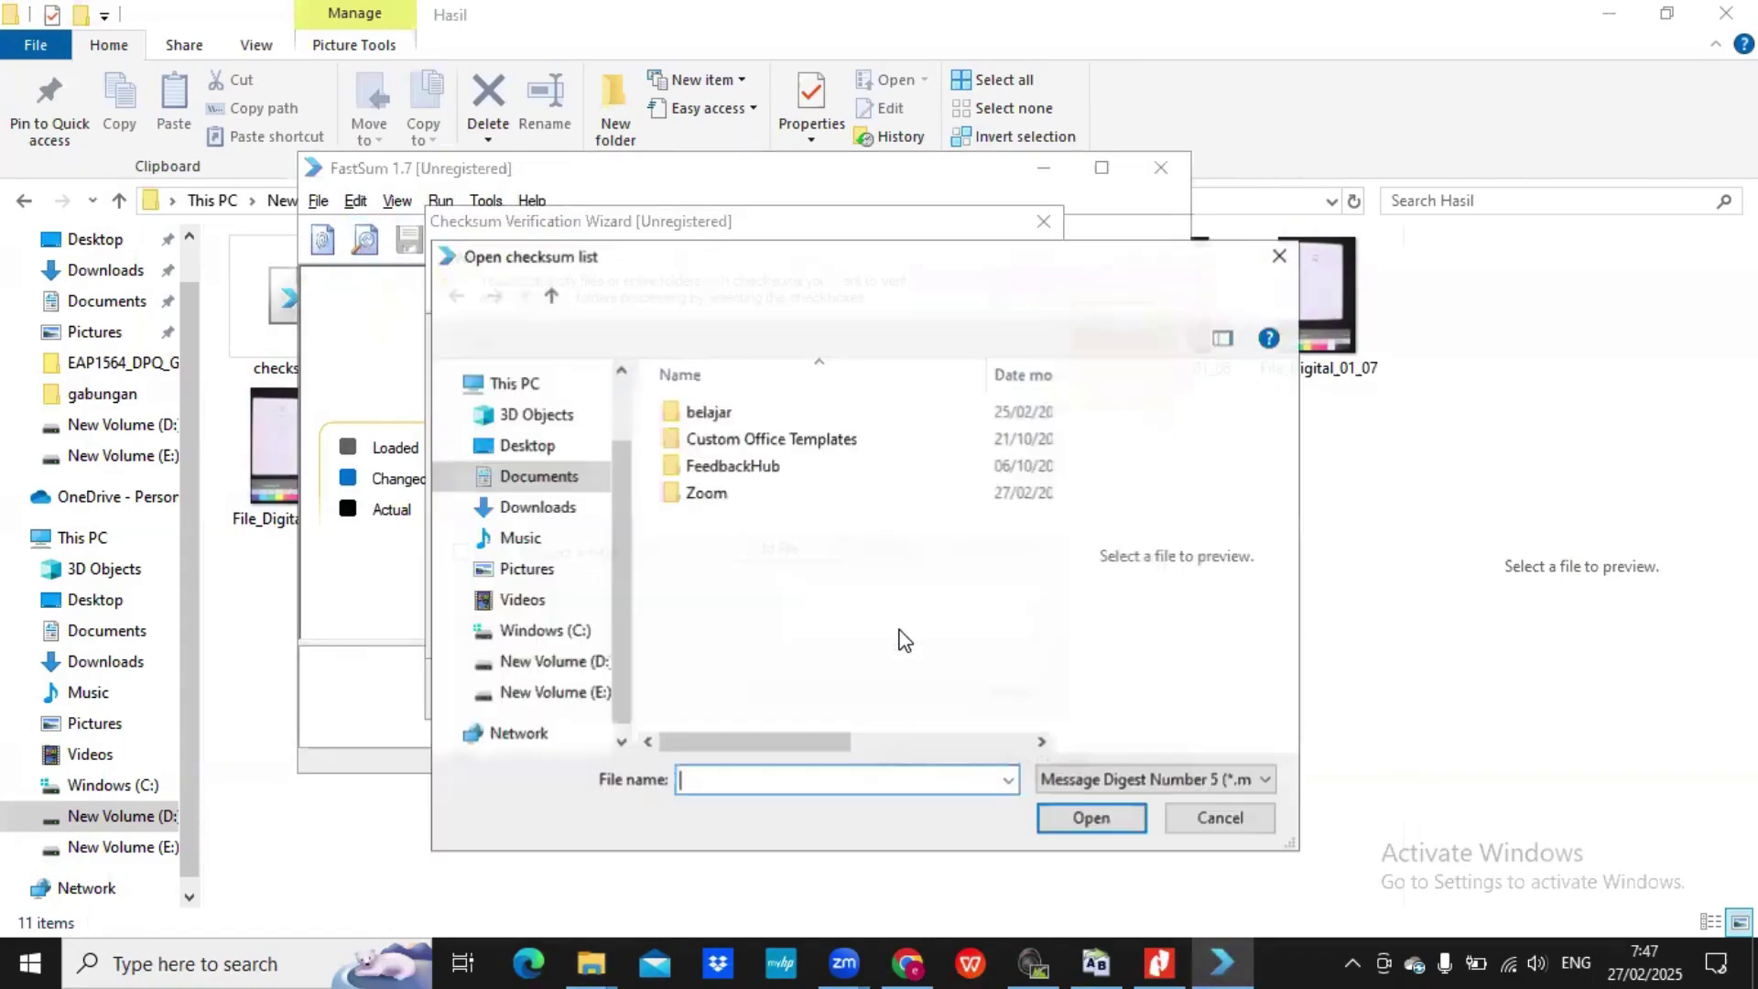
scroll(630, 697, down, 3)
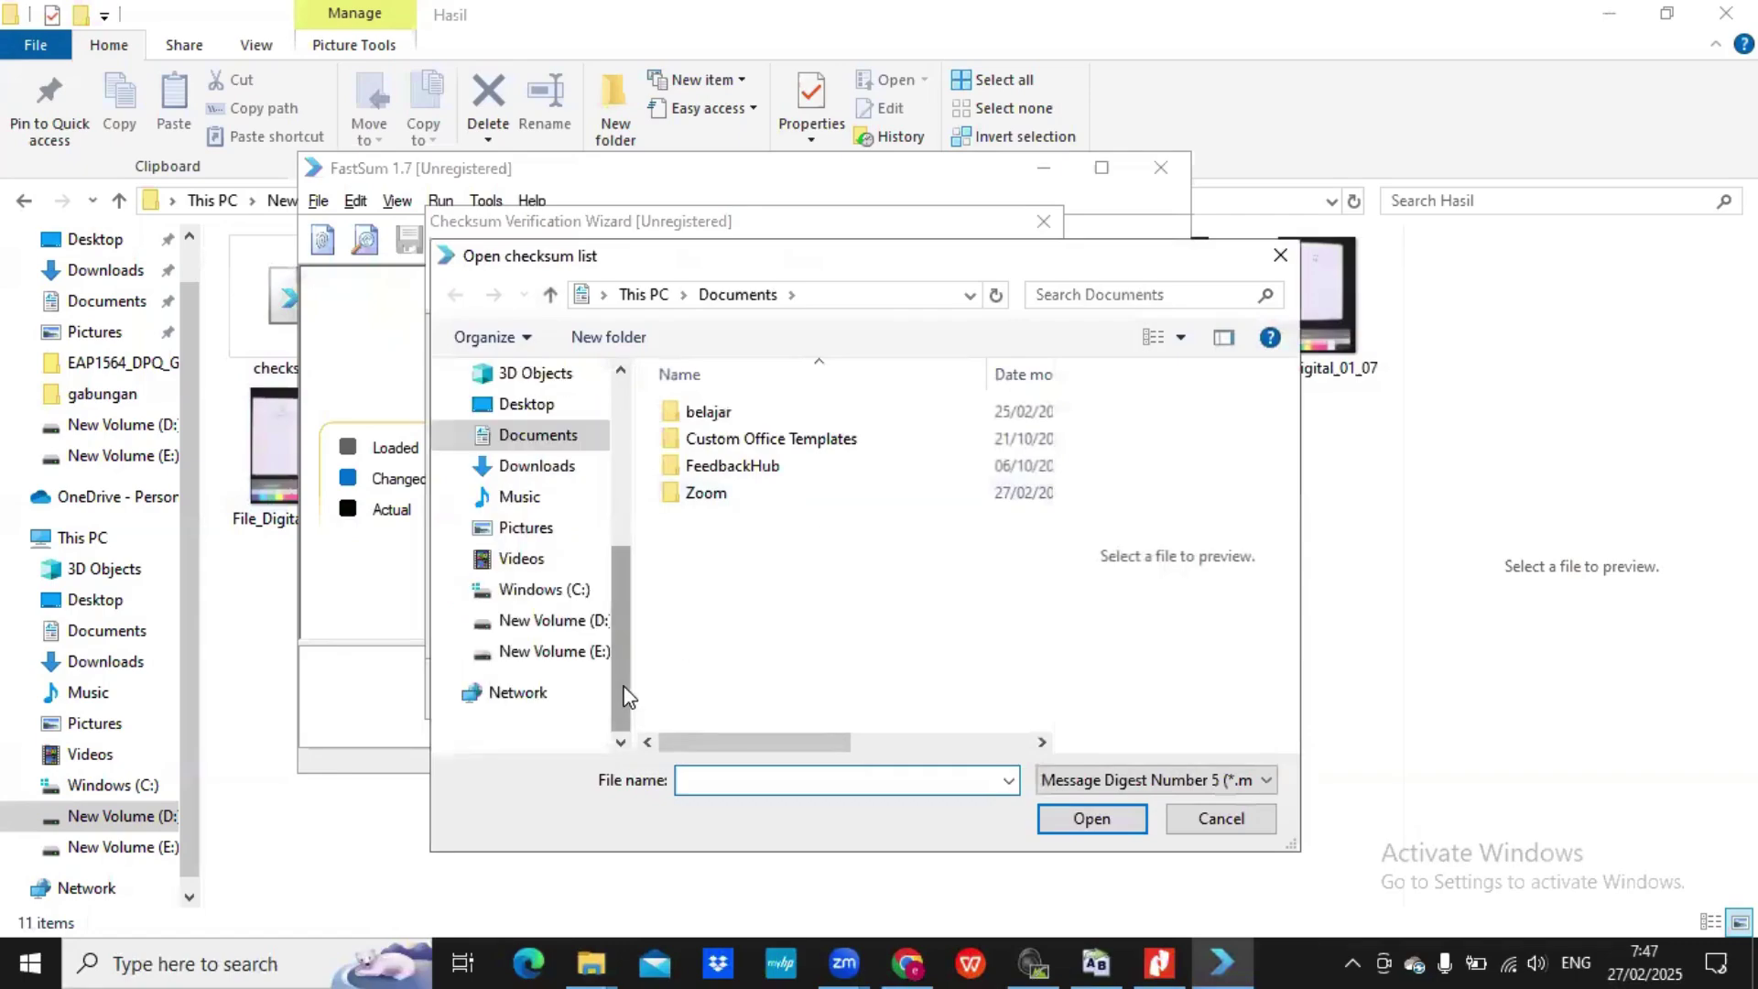
click(516, 621)
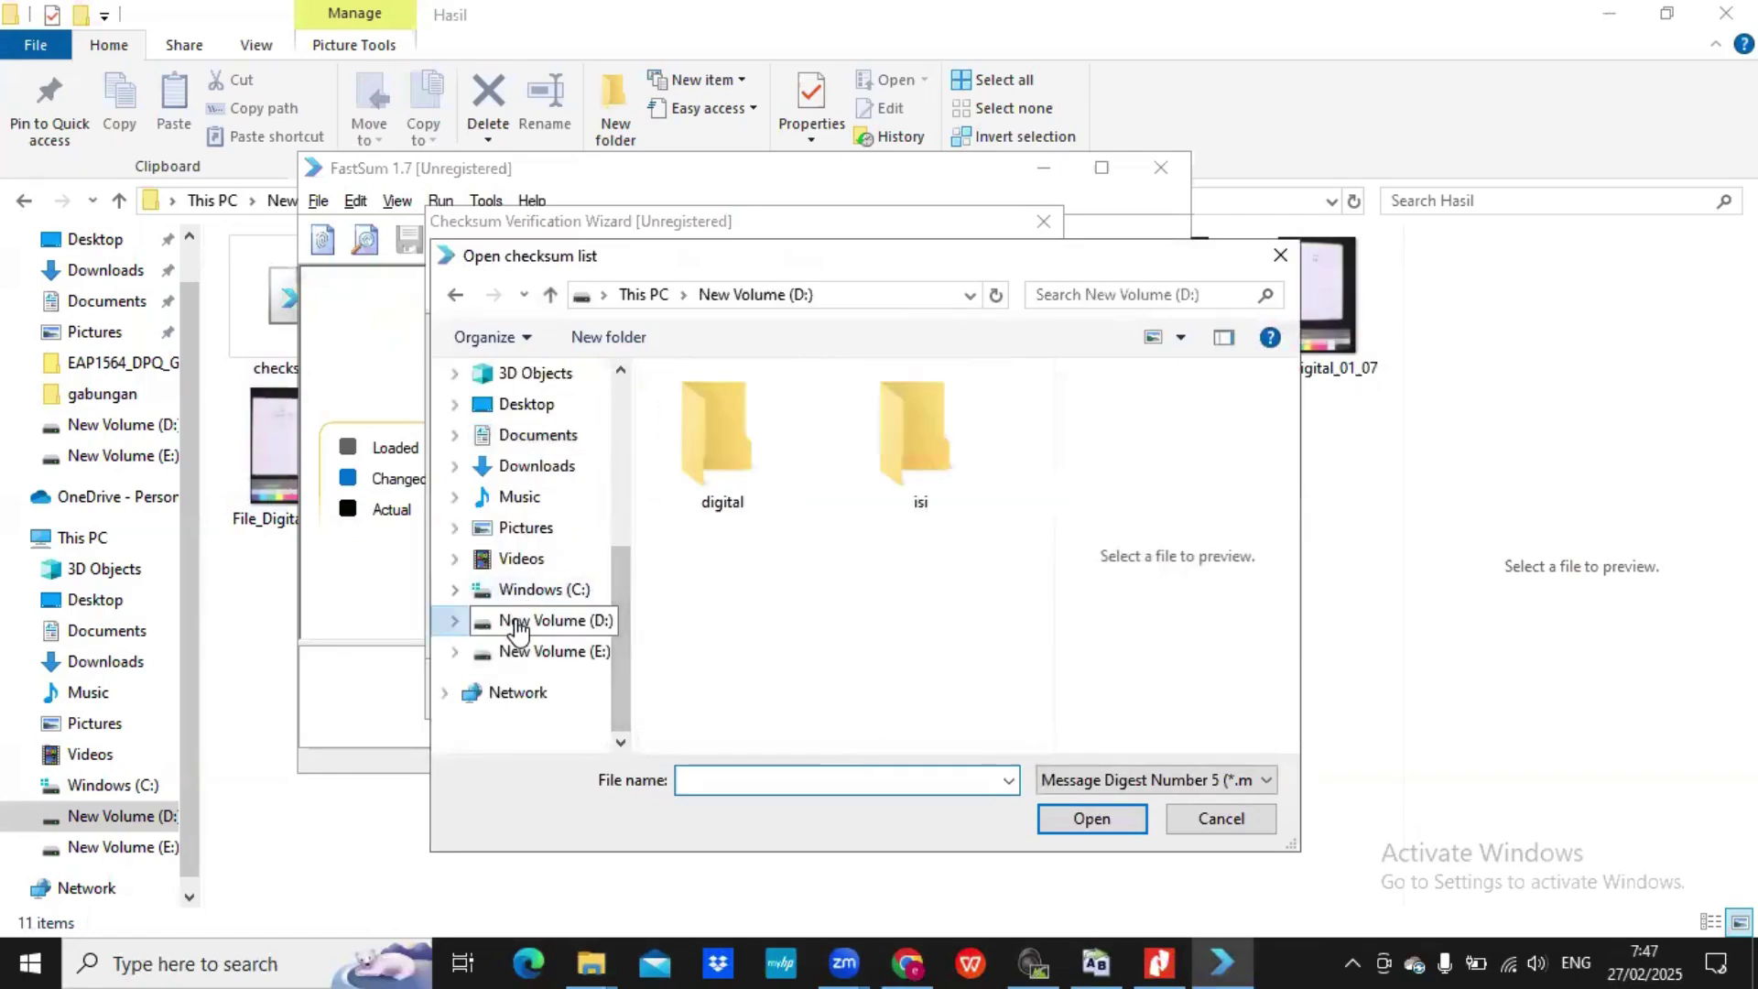
double_click(733, 467)
double_click(703, 493)
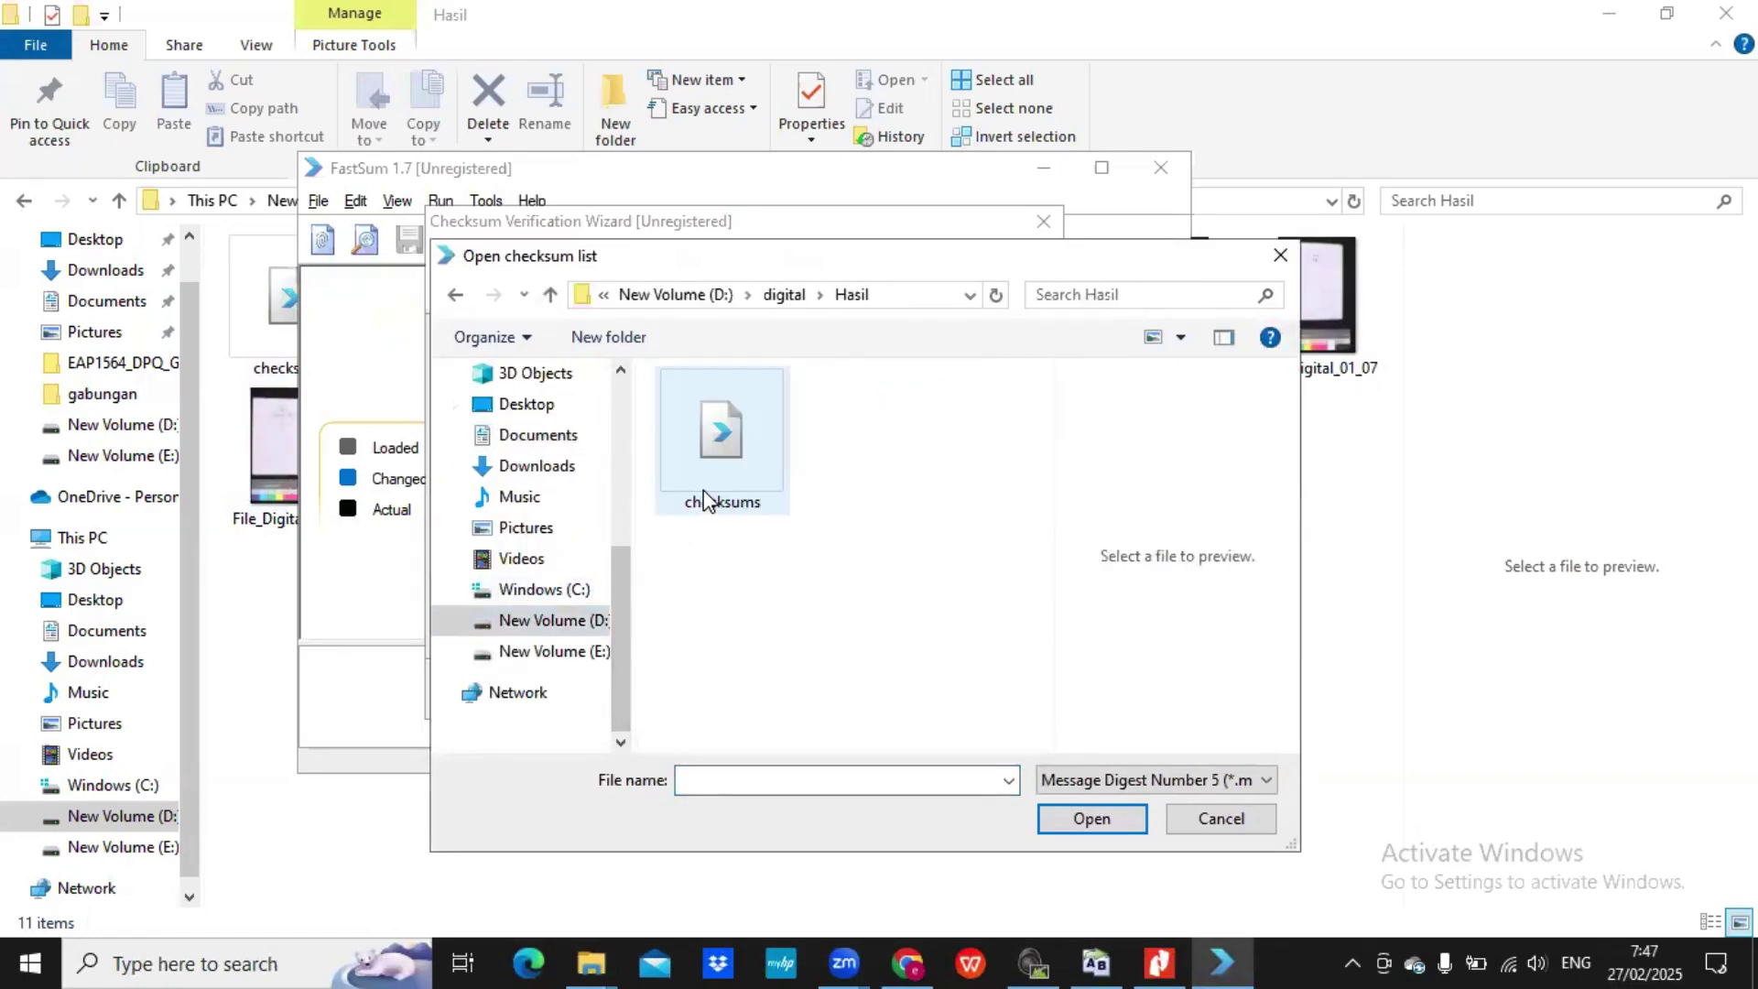
click(727, 469)
double_click(727, 465)
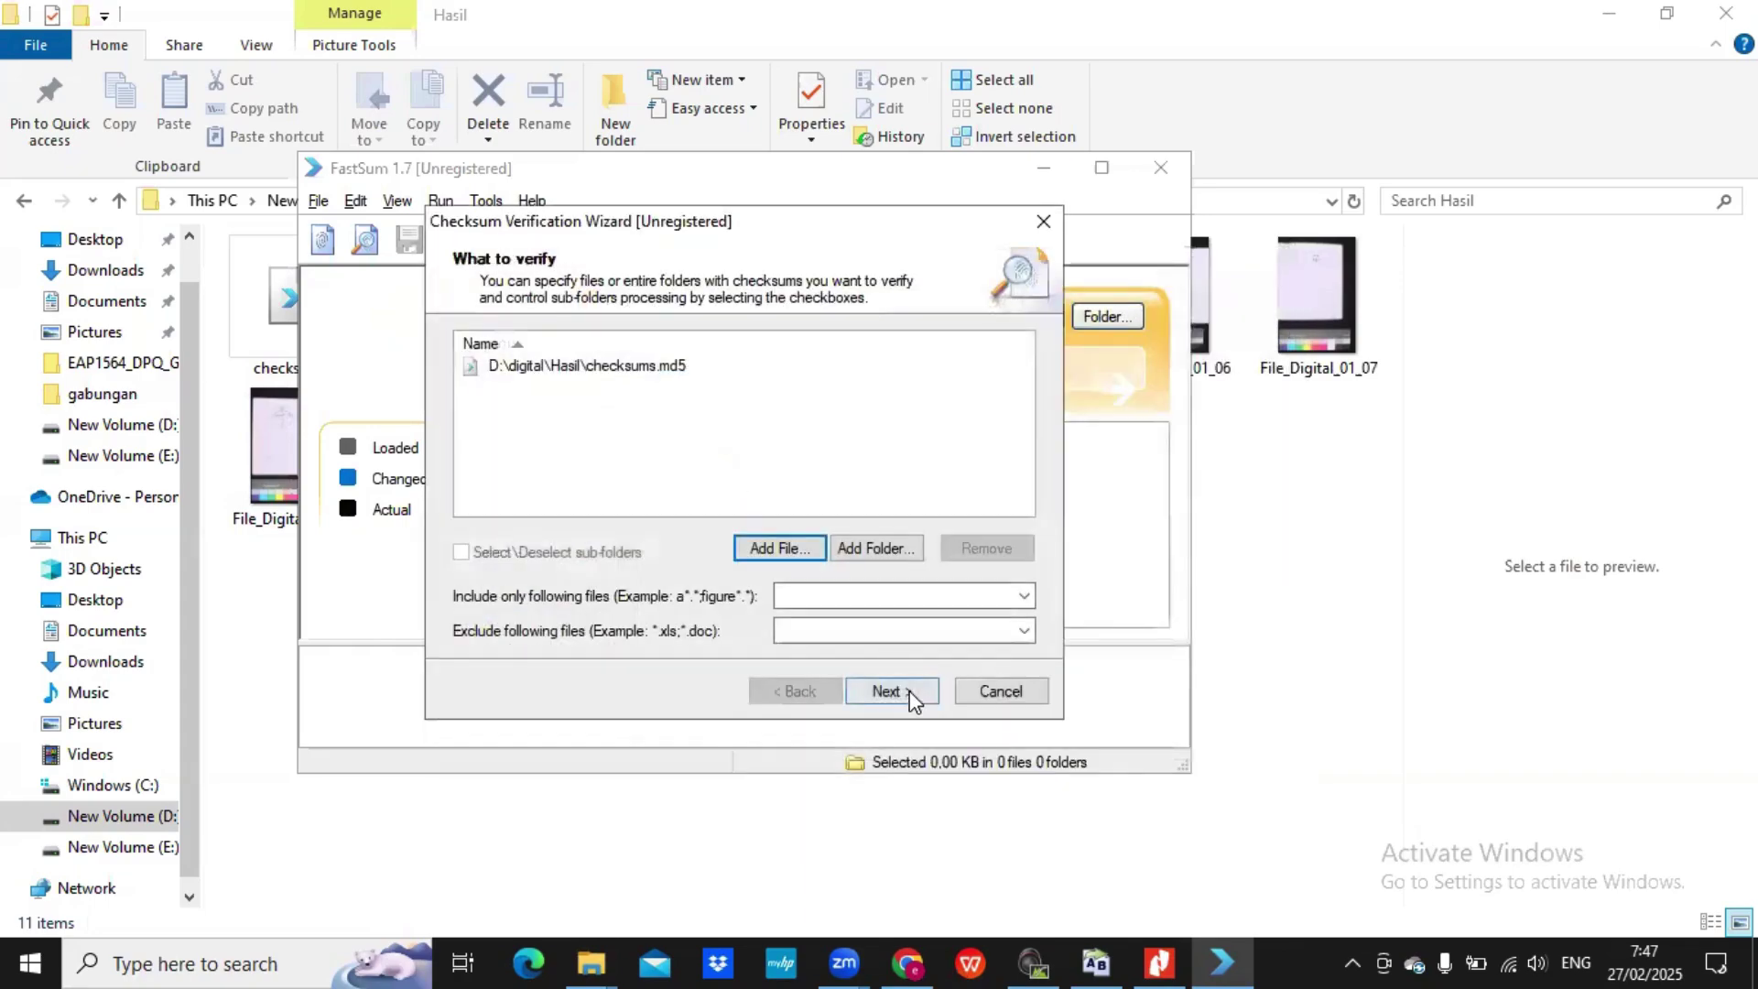
- Run the verification of the added checksum list, finish the wizard and close FastSum
click(907, 696)
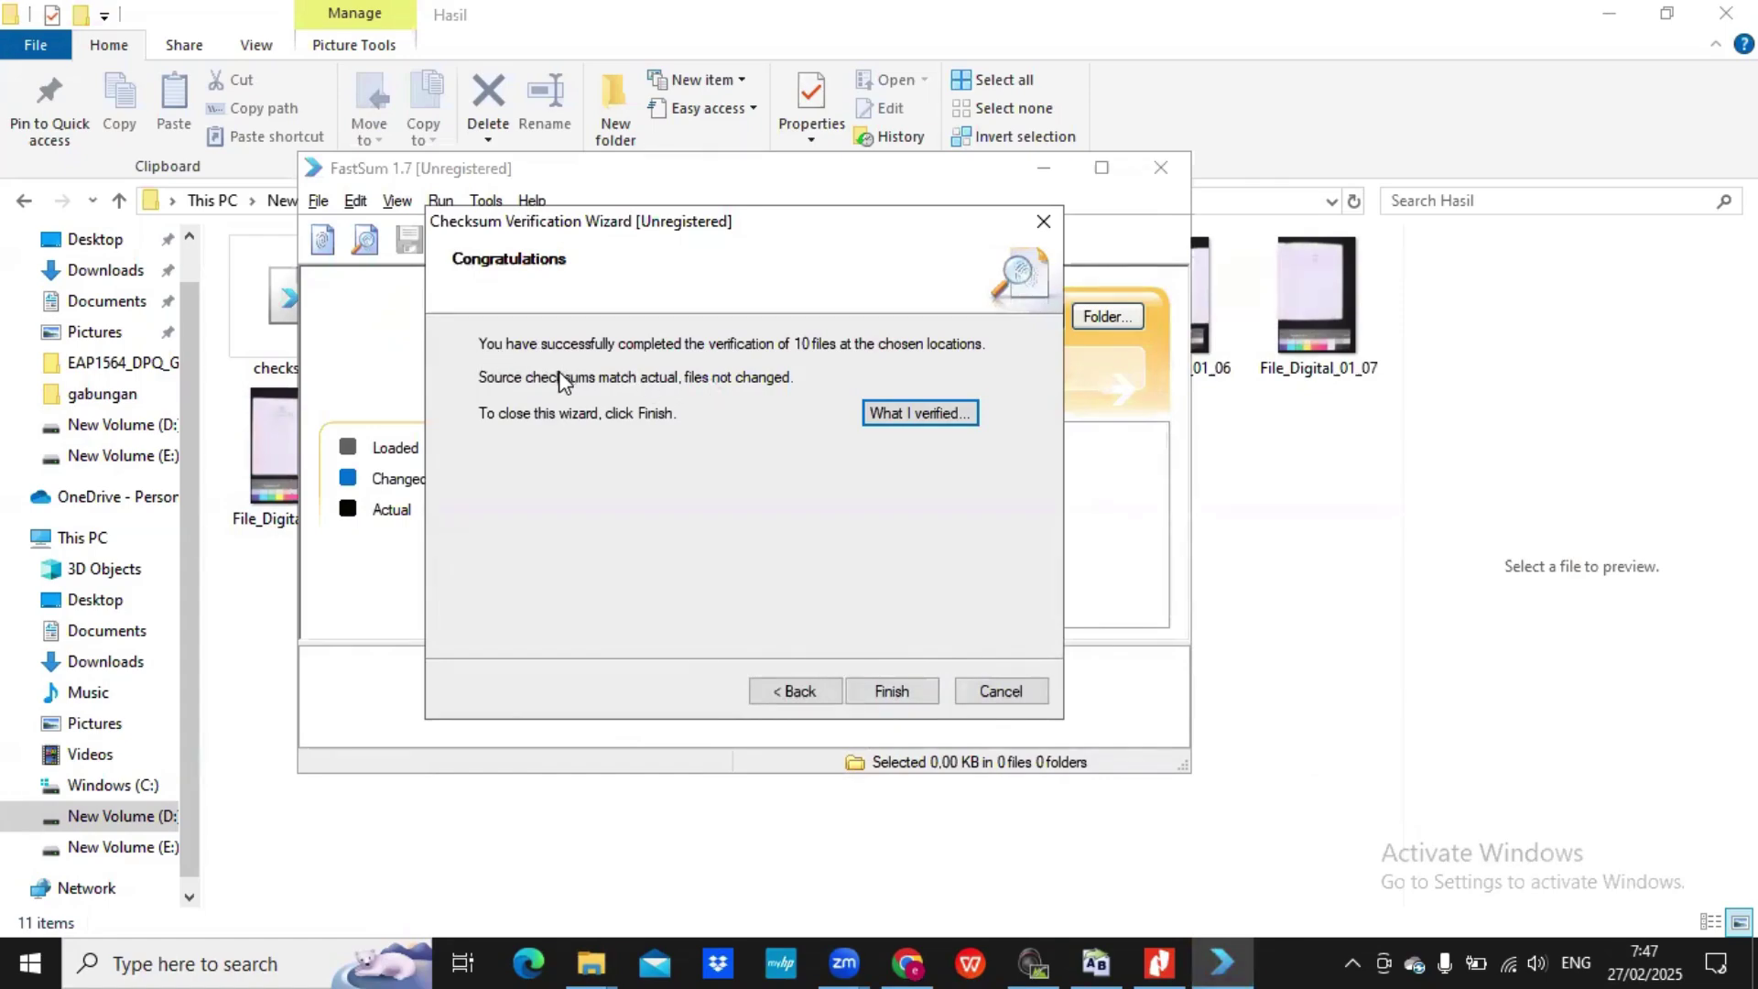
click(892, 691)
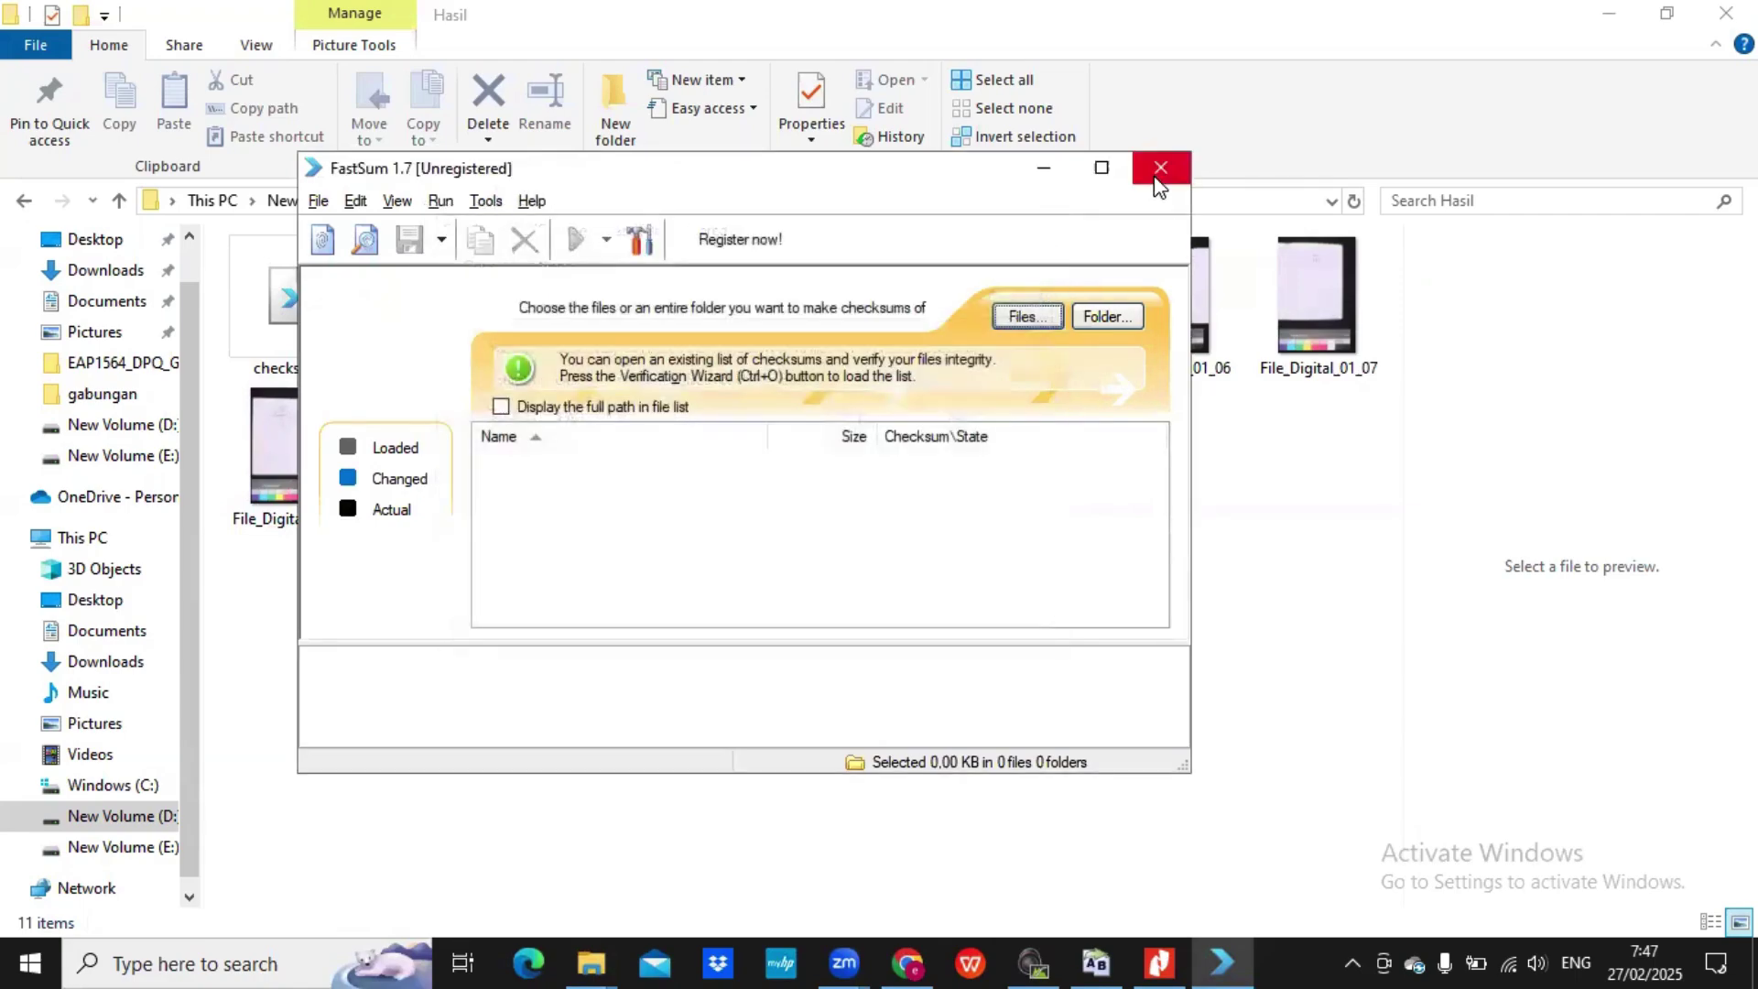
click(1158, 169)
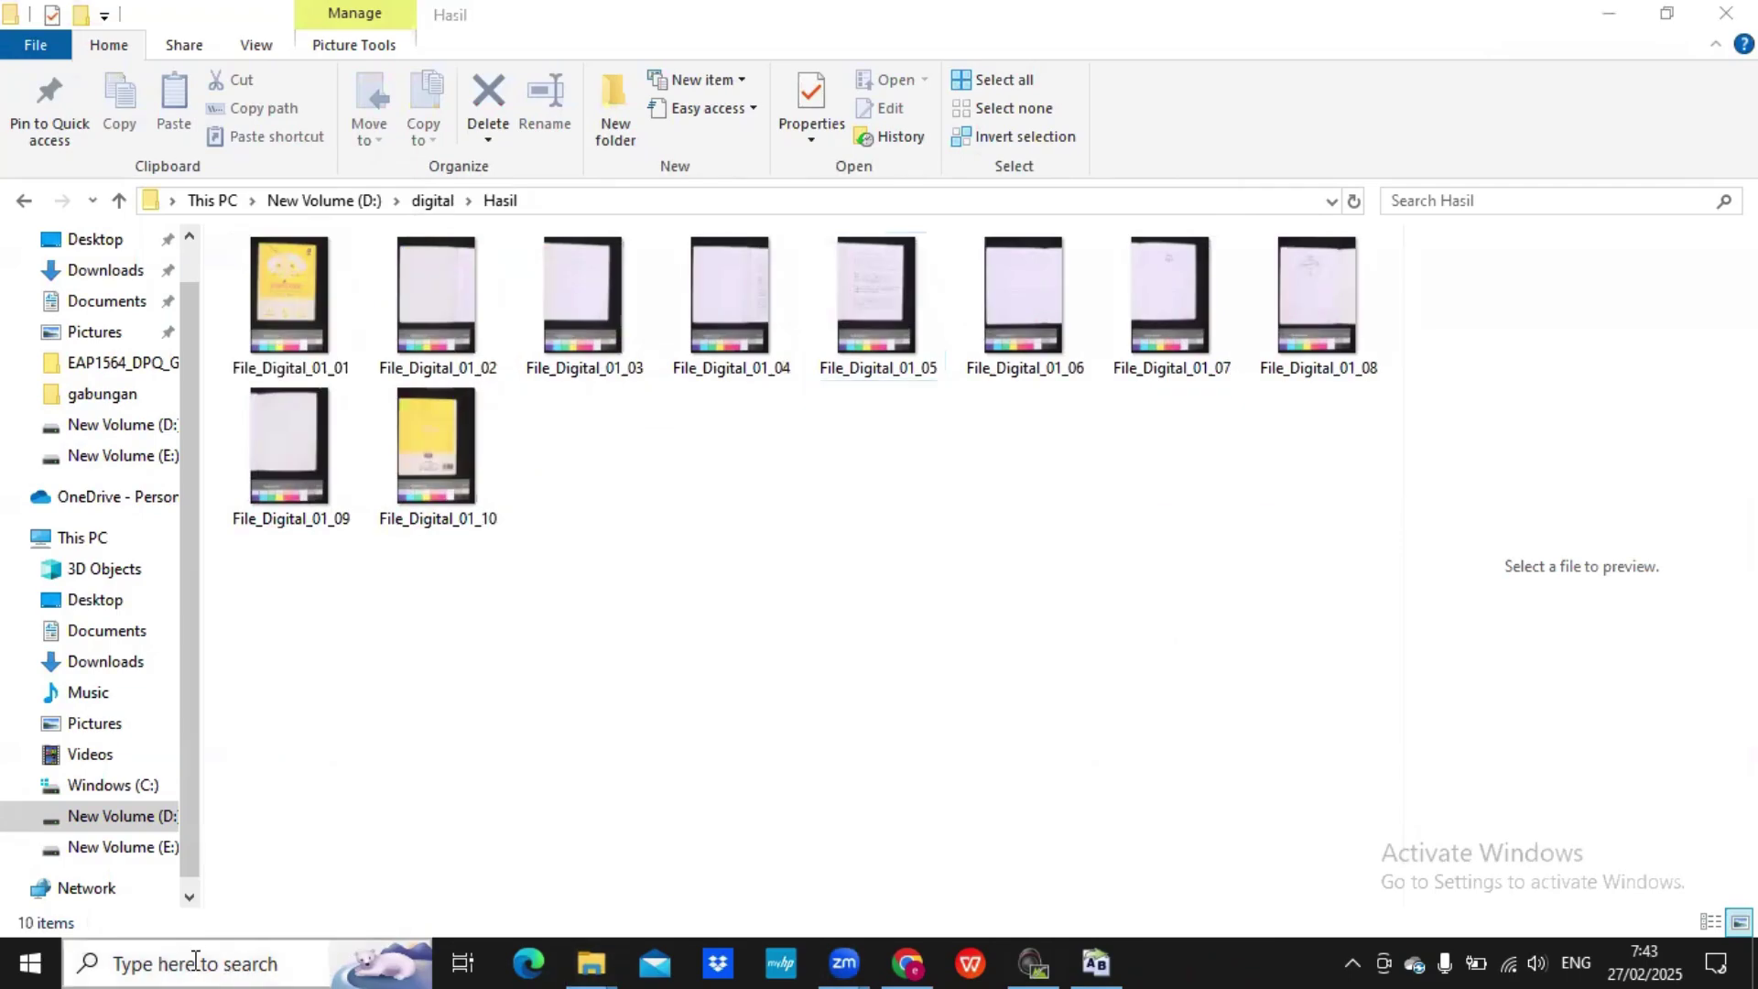
- Search the computer for the Nitro Pro application
click(195, 956)
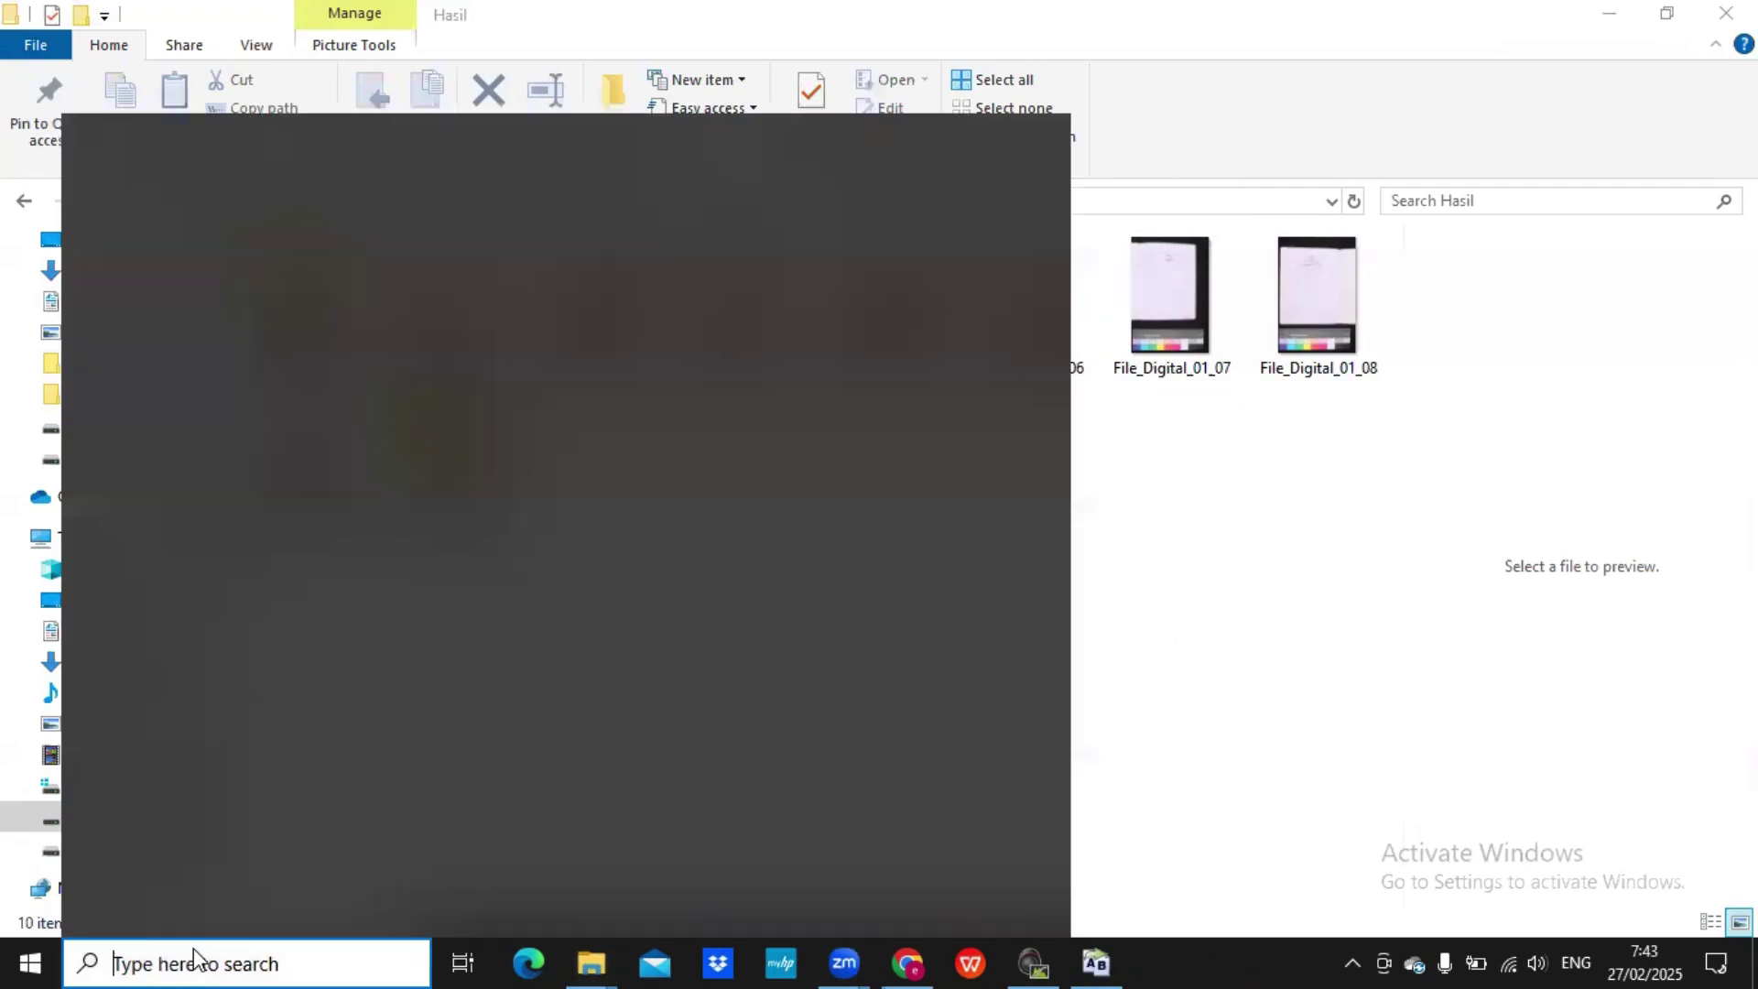
text(nit)
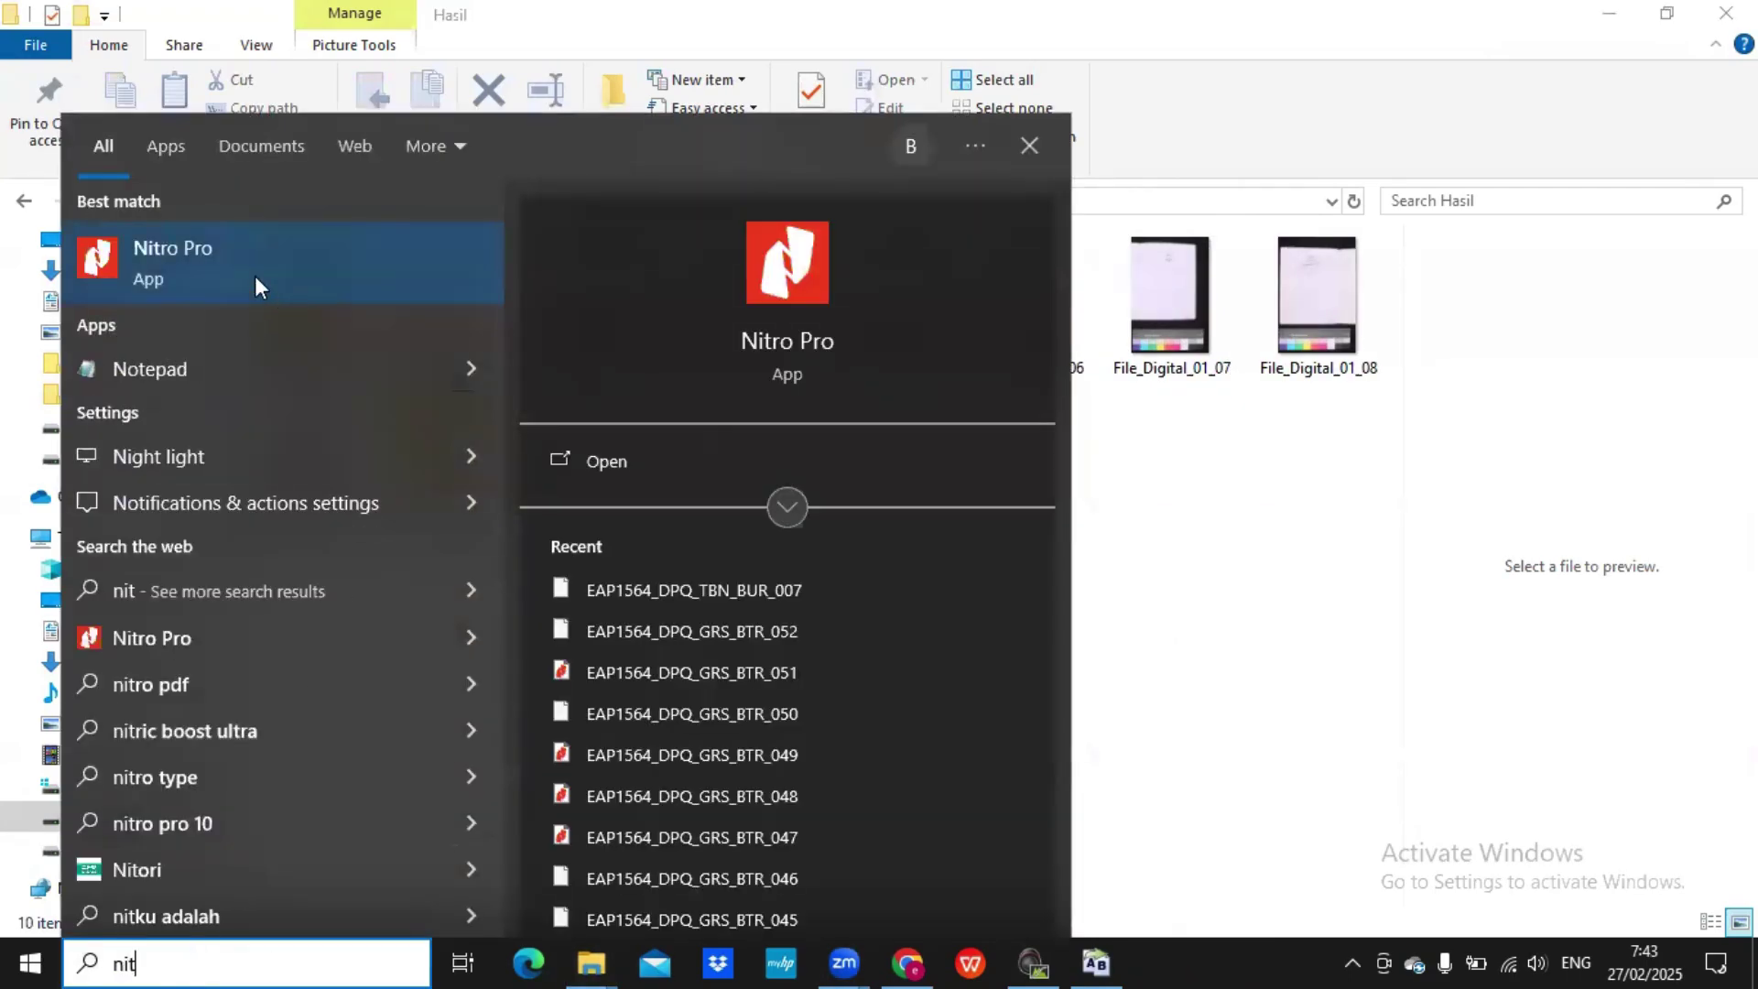